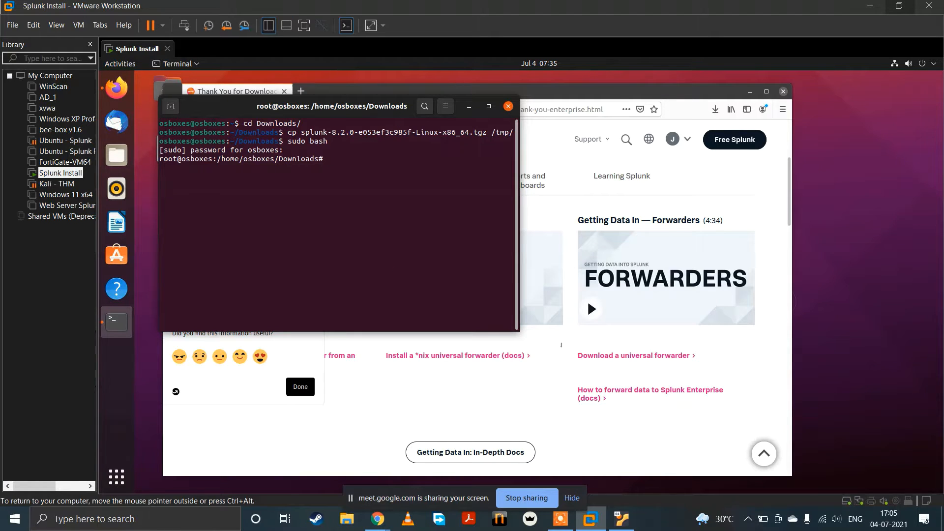
pyautogui.hotkey('alt', 'Tab')
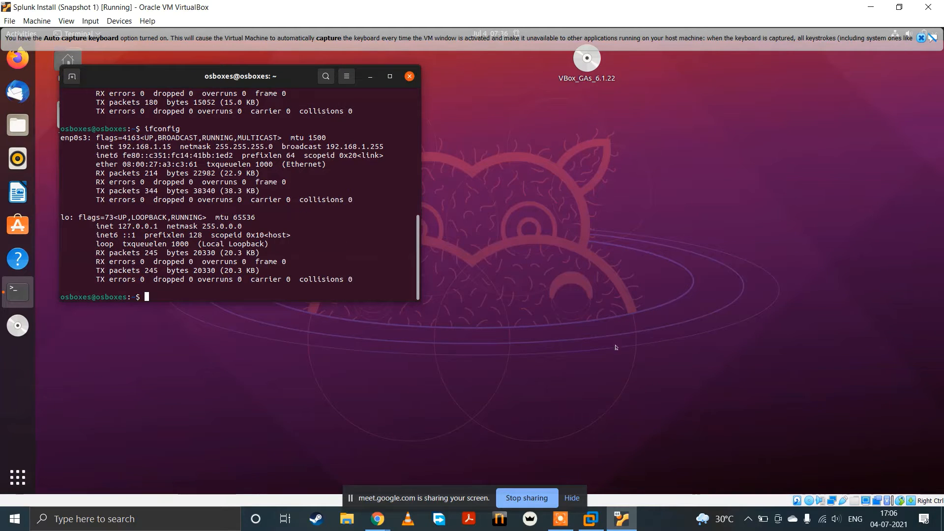
pyautogui.click(590, 519)
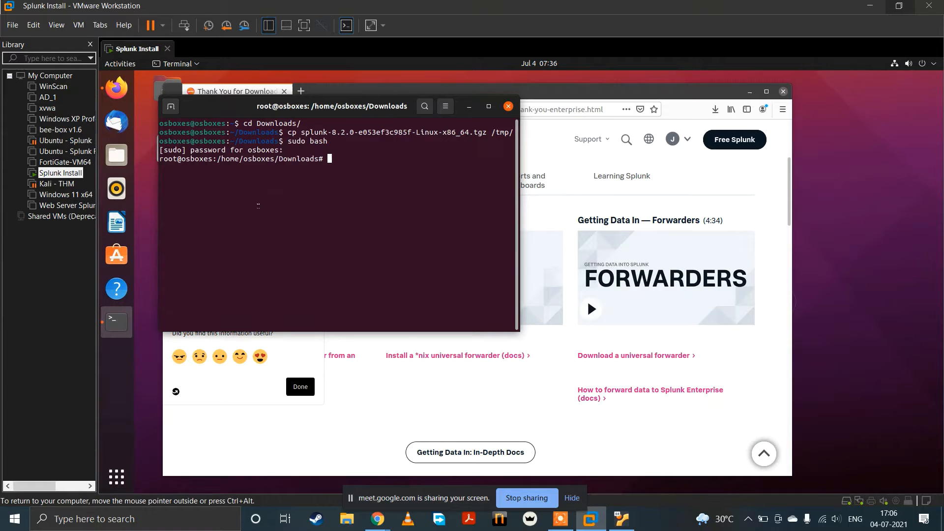
pyautogui.moveTo(318, 111); pyautogui.dragTo(409, 309)
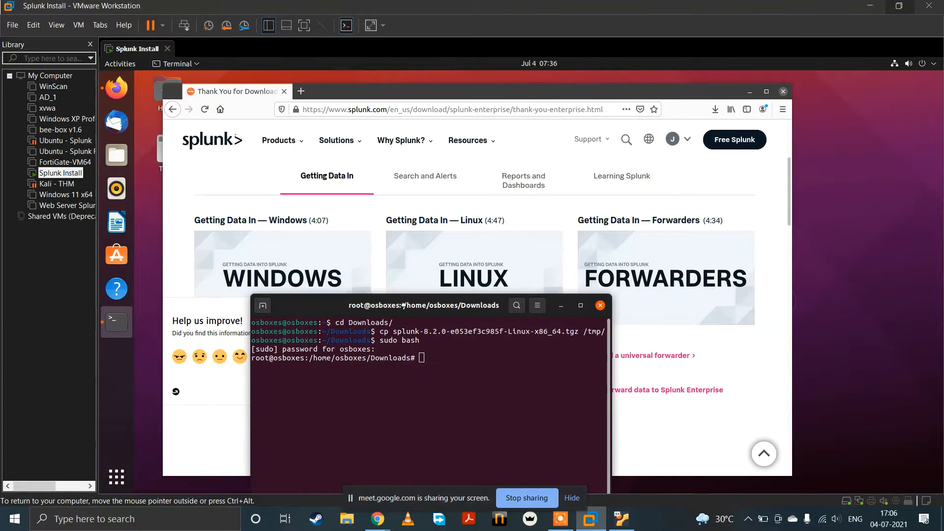
pyautogui.click(560, 305)
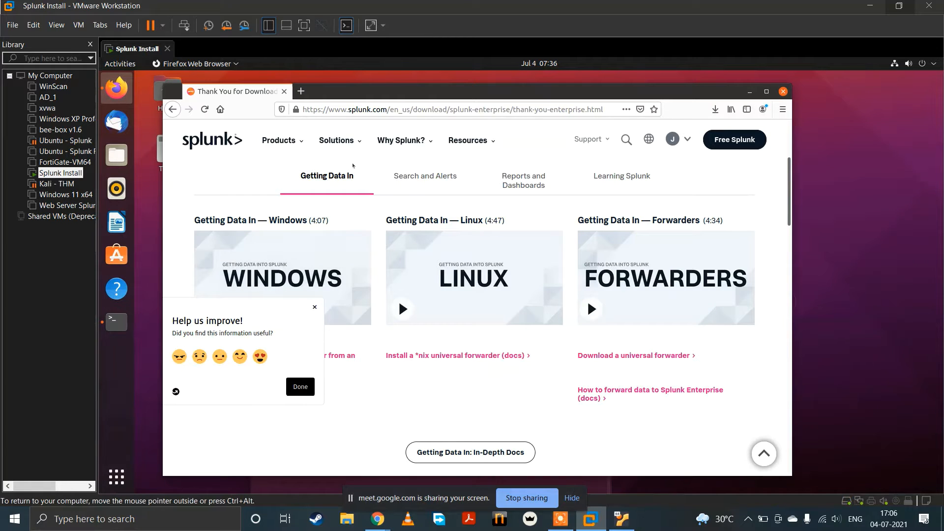
pyautogui.click(114, 325)
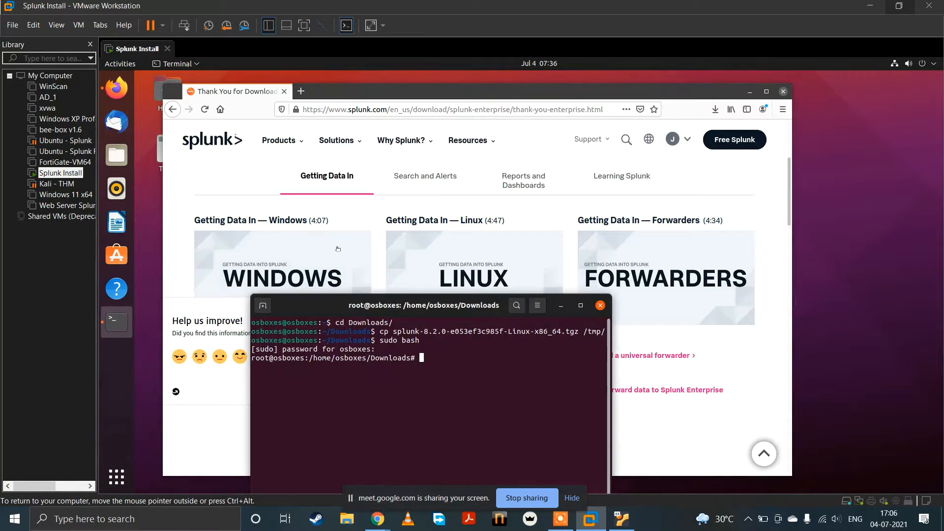
pyautogui.moveTo(428, 299); pyautogui.dragTo(437, 212)
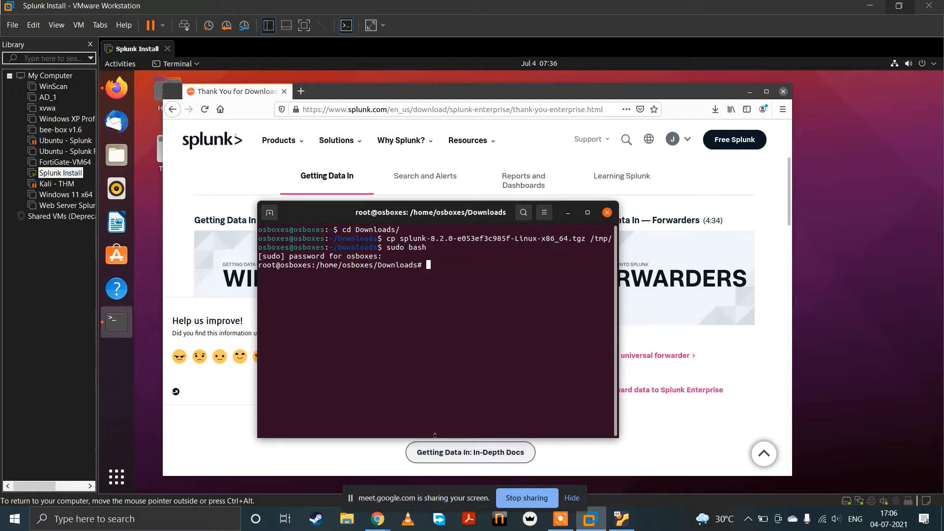
pyautogui.moveTo(377, 519)
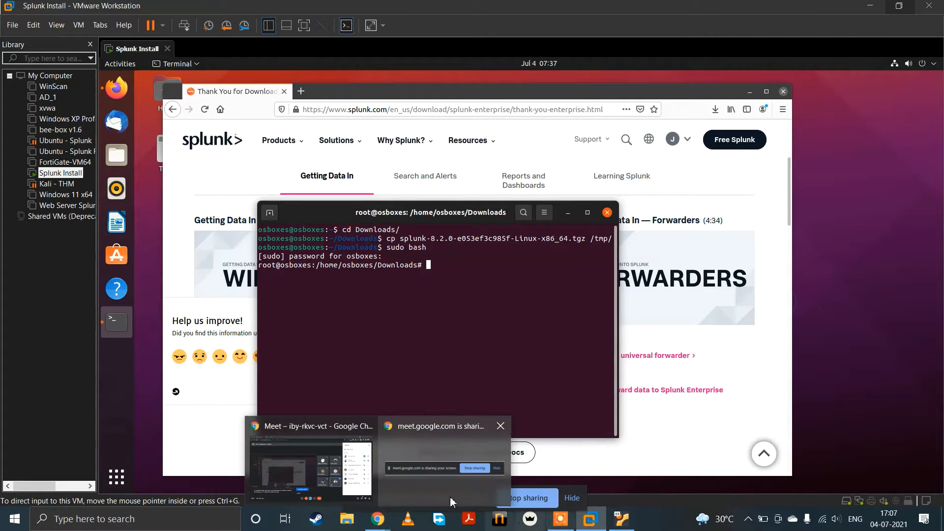
pyautogui.click(333, 461)
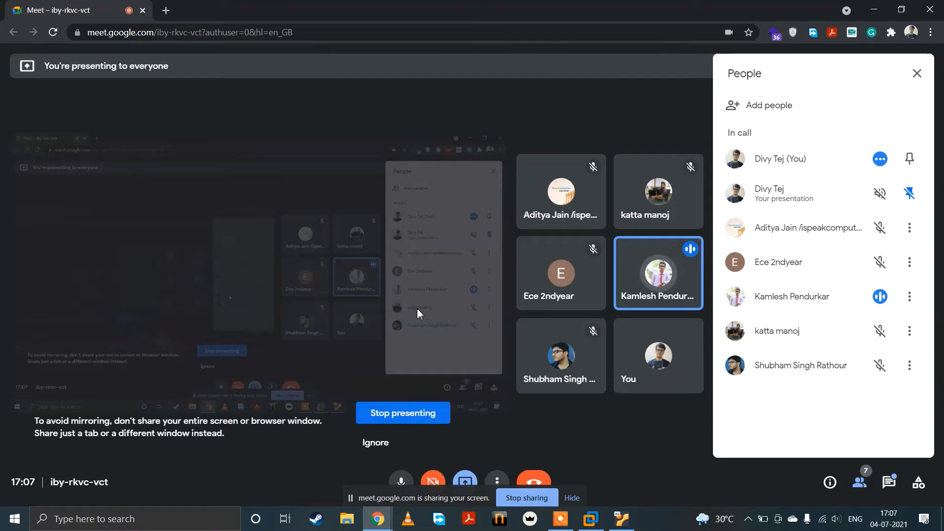
pyautogui.press('XF86AudioLowerVolume')
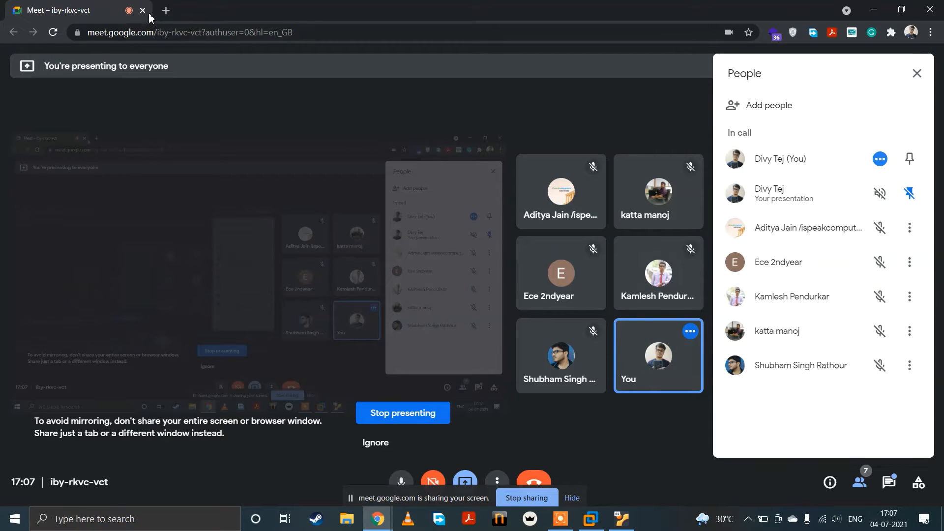
pyautogui.click(590, 519)
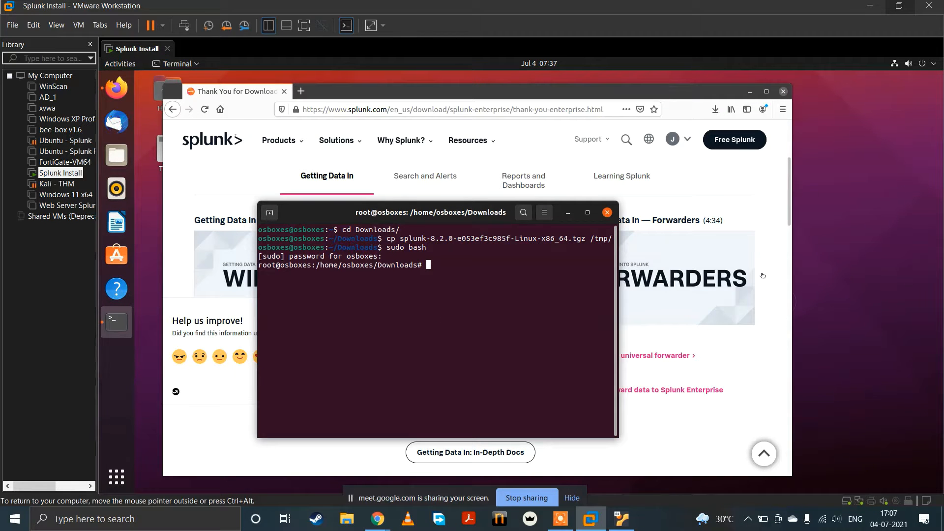
pyautogui.click(340, 88)
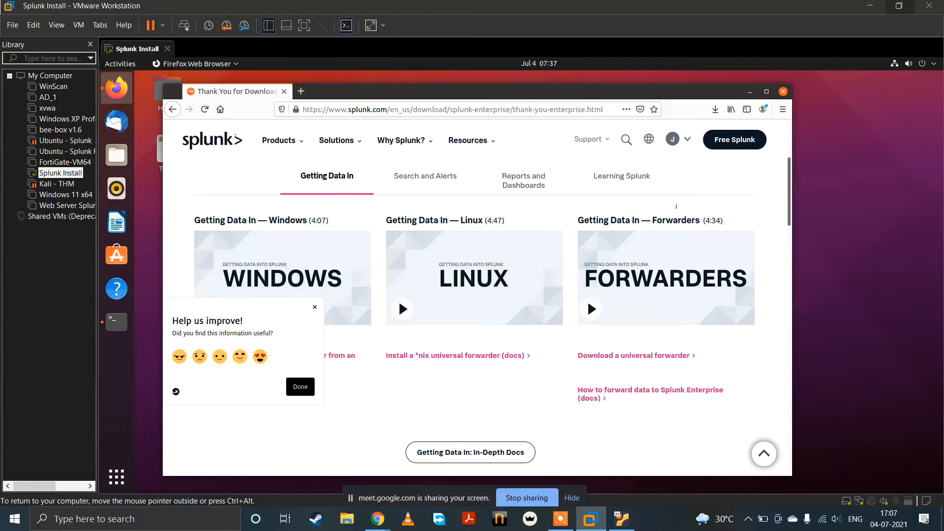
# Step: Open the wired connection's IPv4 settings and switch the IPv4 method to Manual
pyautogui.click(920, 64)
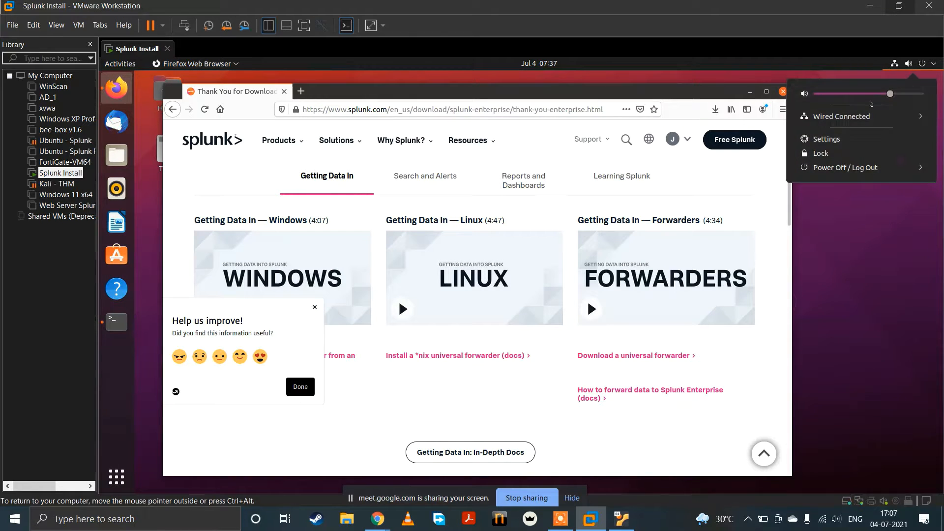
pyautogui.click(861, 117)
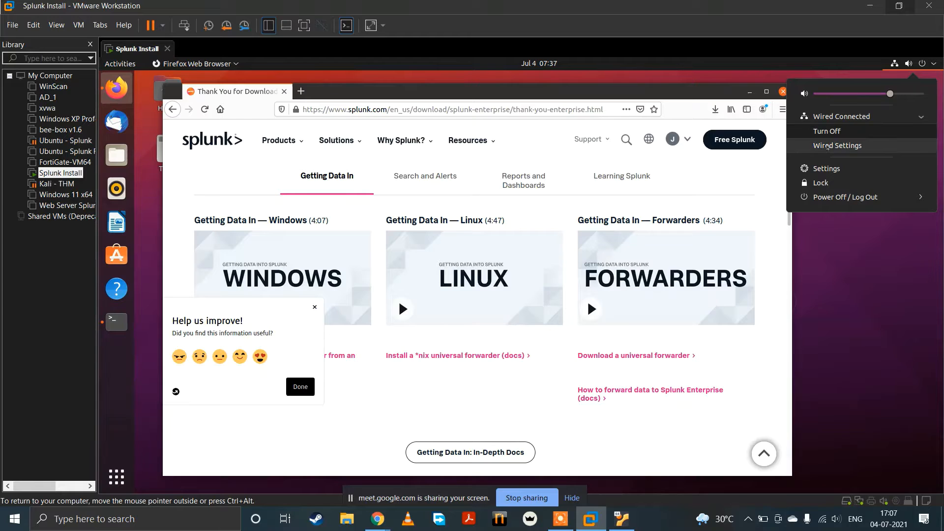
pyautogui.click(828, 146)
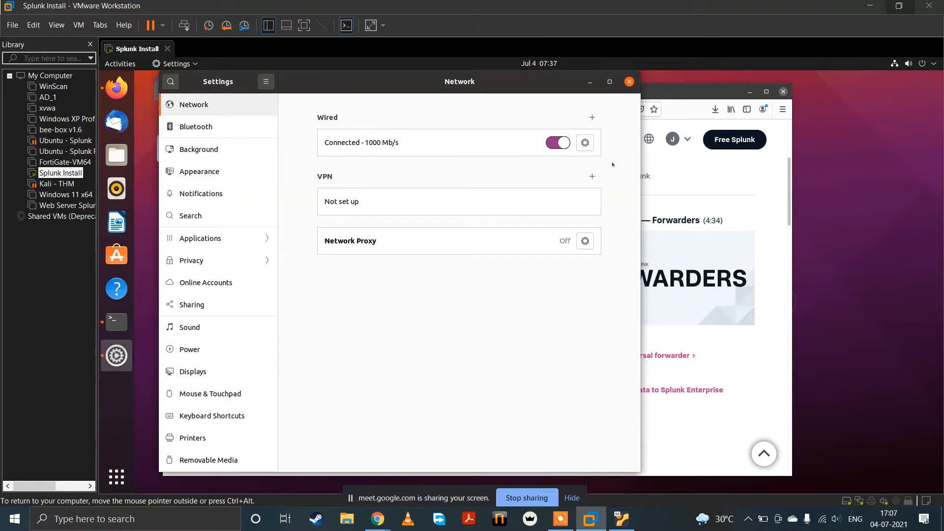
pyautogui.click(585, 143)
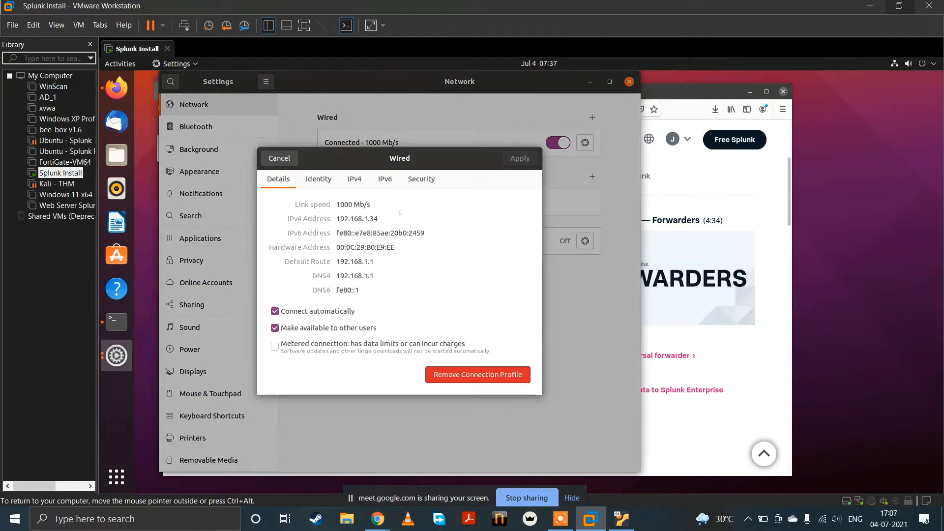
pyautogui.click(355, 179)
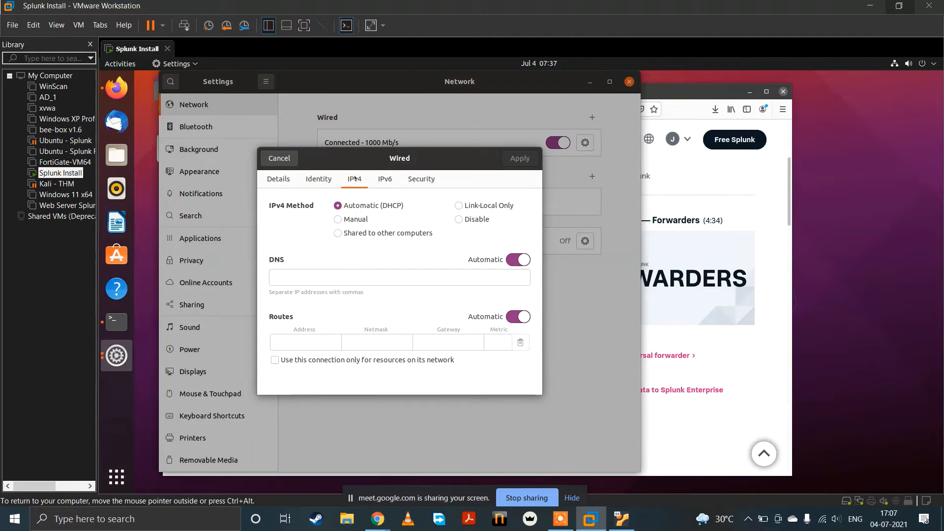
pyautogui.click(338, 219)
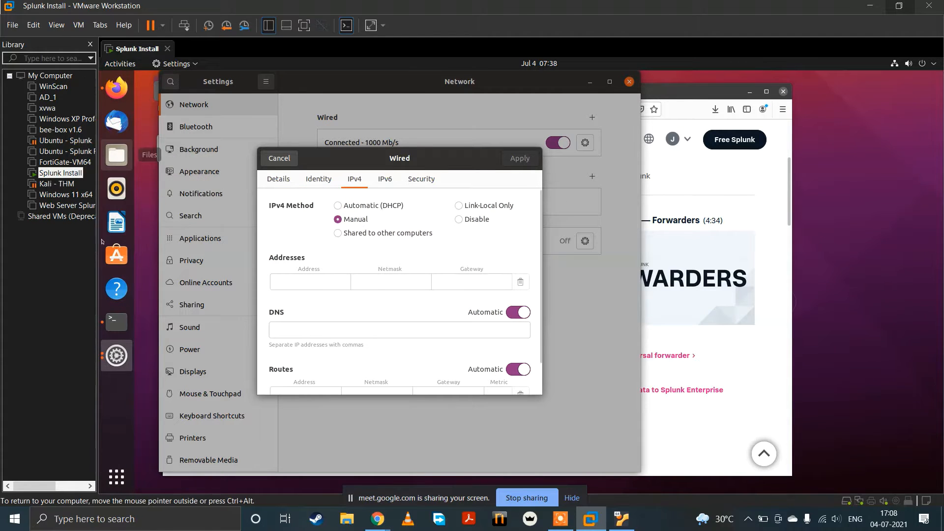
# Step: Run ifconfig in the terminal and select the ens33 interface's IPv4 address for copying
pyautogui.click(105, 320)
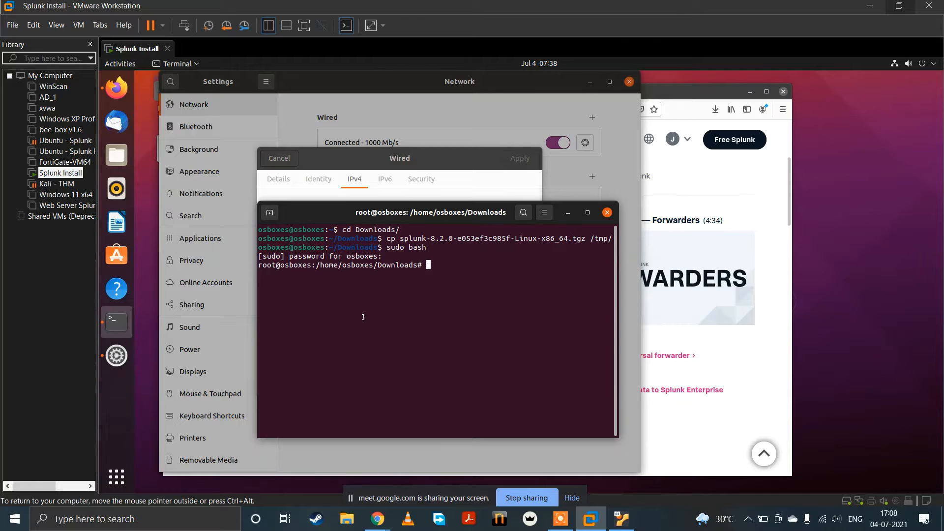
pyautogui.write('ifconfig')
pyautogui.press('Return')
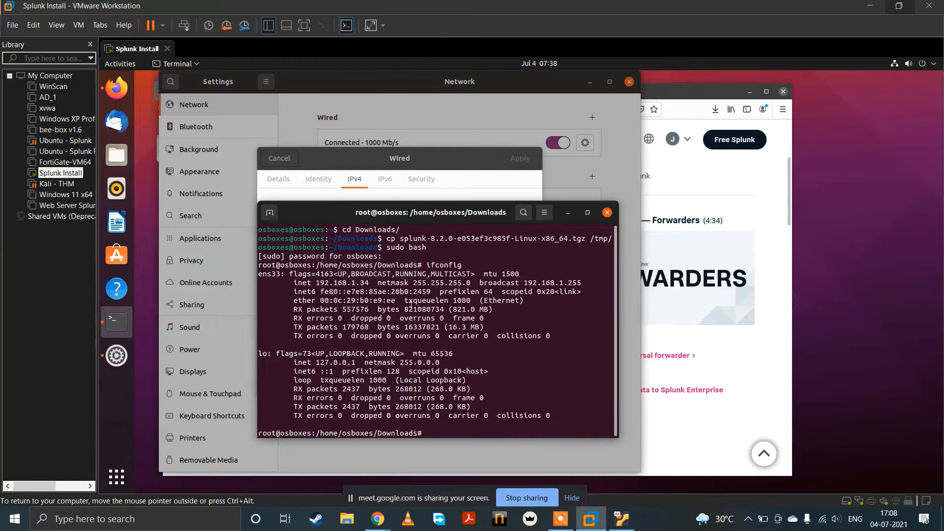
pyautogui.moveTo(315, 282); pyautogui.dragTo(367, 282)
pyautogui.hotkey('ctrl', 'c')
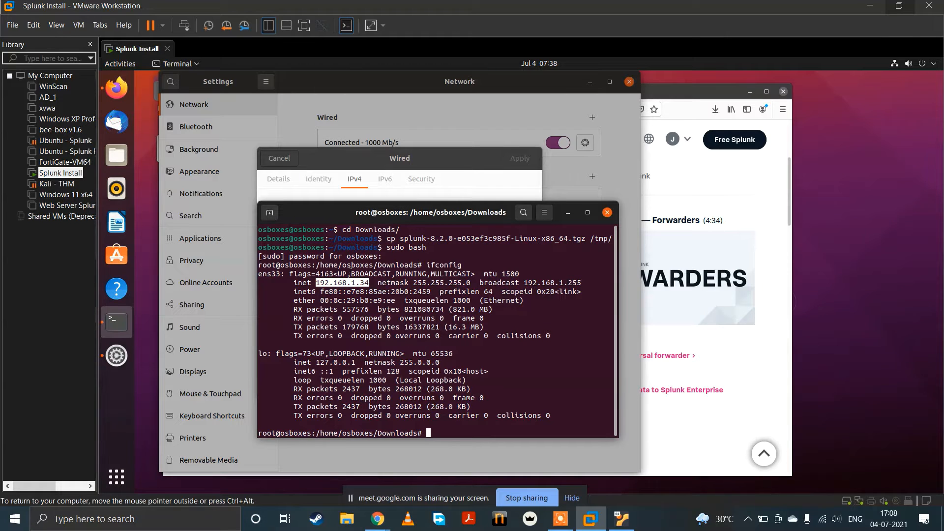
# Step: Enter 192.168.1.34 as the address in the wired connection's manual IPv4 settings
pyautogui.click(301, 164)
pyautogui.click(313, 277)
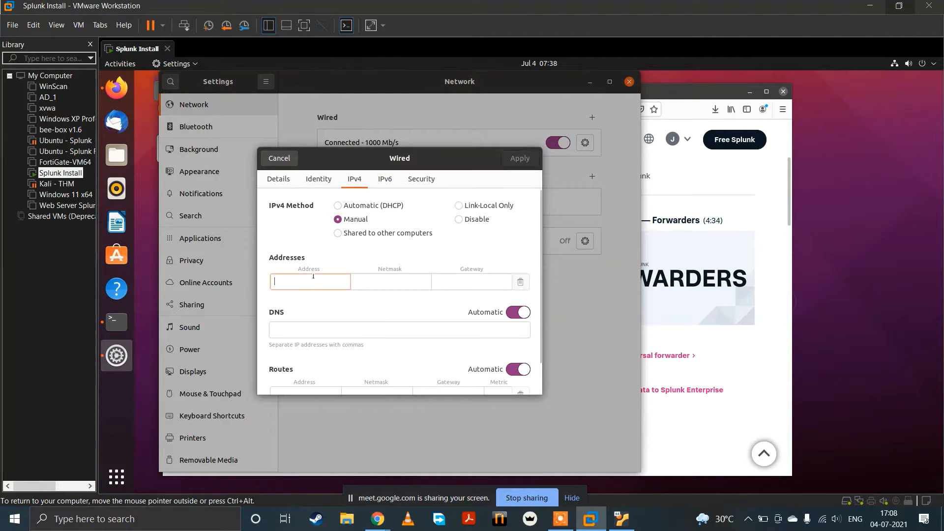
pyautogui.write('192.168.1.34')
pyautogui.click(376, 281)
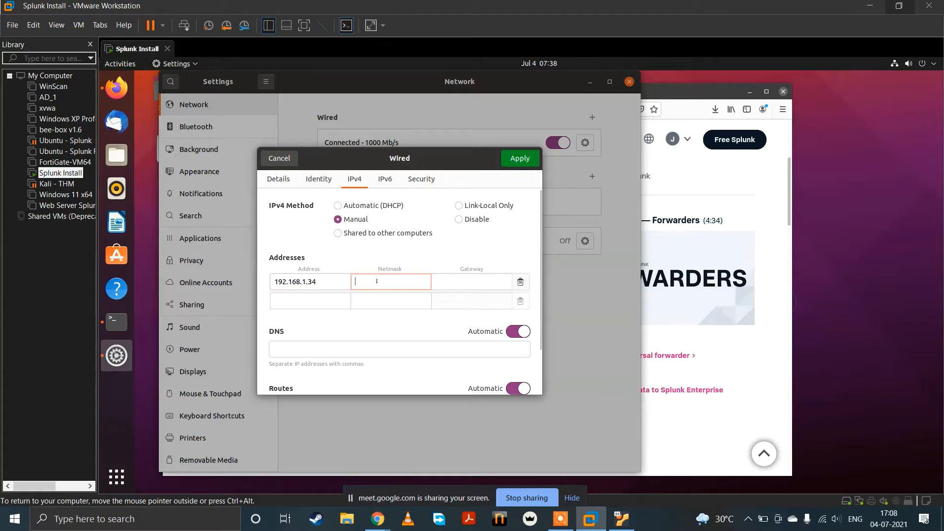
# Step: Set the wired connection's IPv4 DNS server to 192.168.1.1
pyautogui.click(345, 348)
pyautogui.hotkey('ctrl', 'v')
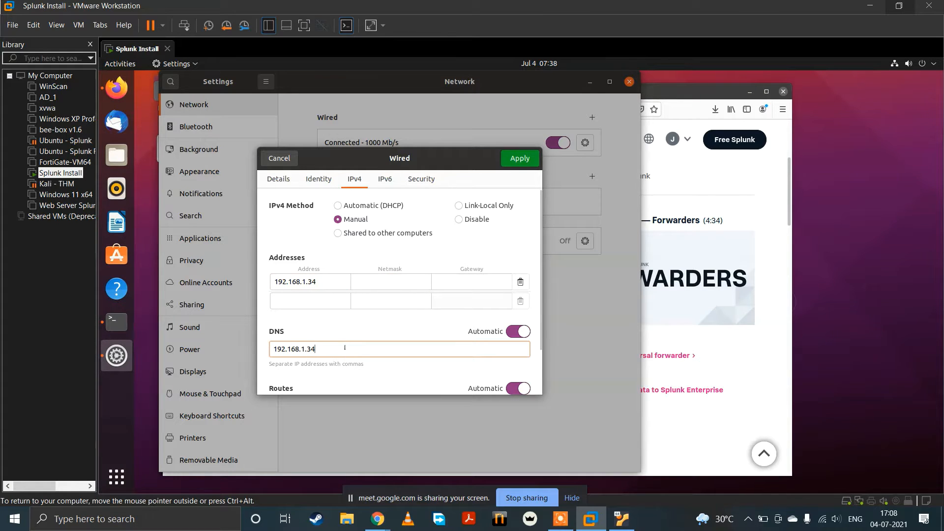
pyautogui.press('BackSpace')
pyautogui.press('BackSpace')
pyautogui.write('1')
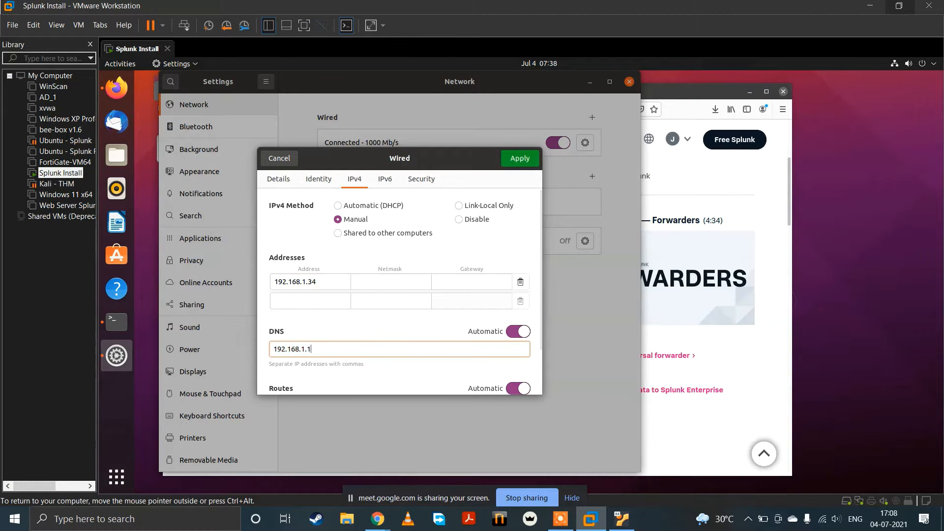
# Step: Run arp -a in the terminal to look up the gateway's IP address
pyautogui.hotkey('alt', 'Tab')
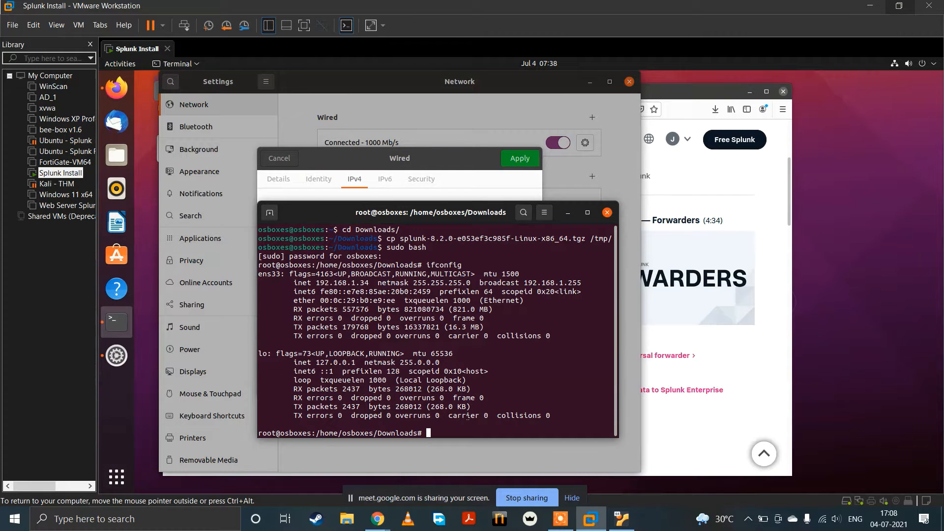
pyautogui.write('arp -a')
pyautogui.press('Return')
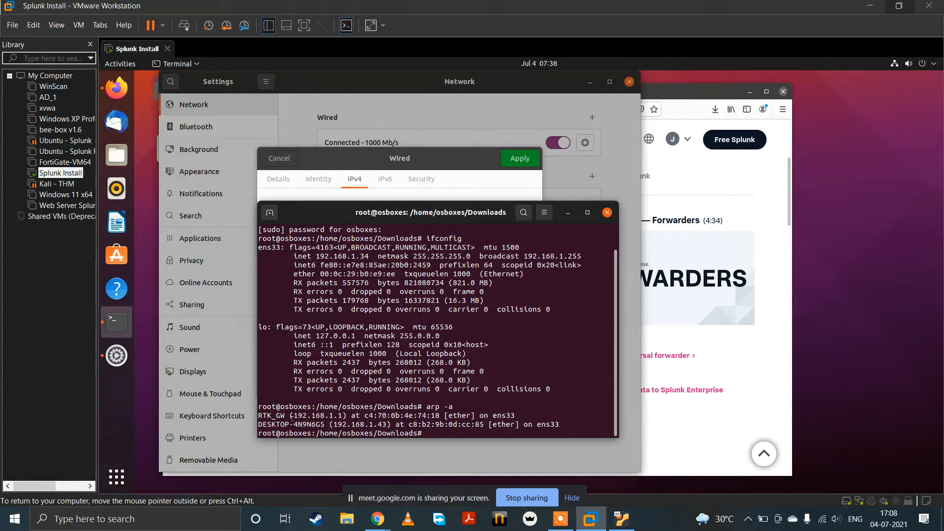
pyautogui.moveTo(306, 415); pyautogui.dragTo(334, 416)
# Step: Copy the ens33 netmask 255.255.255.0 into the manual IPv4 settings and set the gateway to the DNS address 192.168.1.1
pyautogui.scroll(1, 468, 408)
pyautogui.scroll(1, 451, 343)
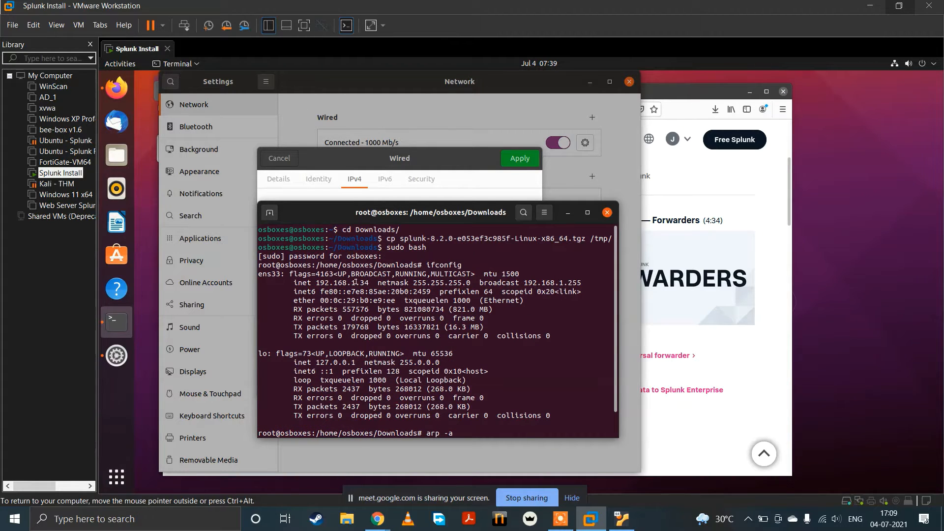
pyautogui.doubleClick(438, 282)
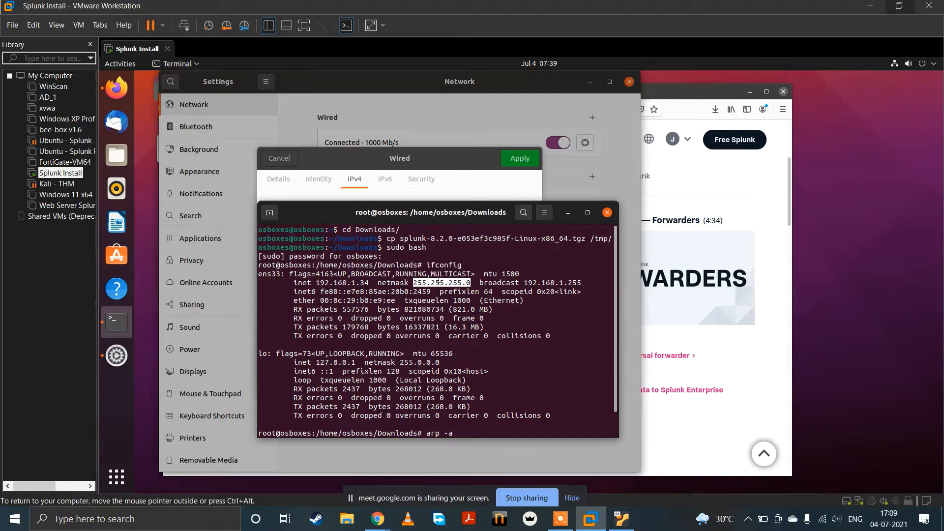
pyautogui.hotkey('alt', 'Tab')
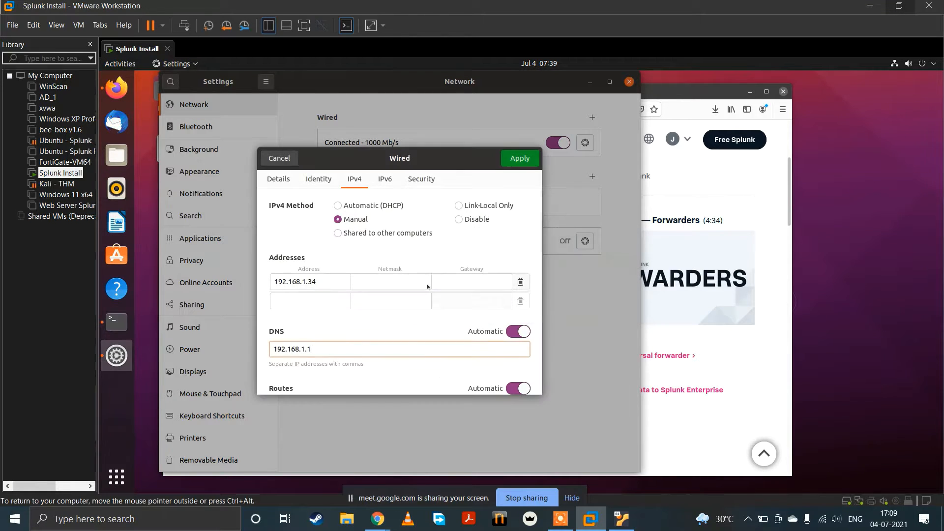
pyautogui.write('255.255.255.0')
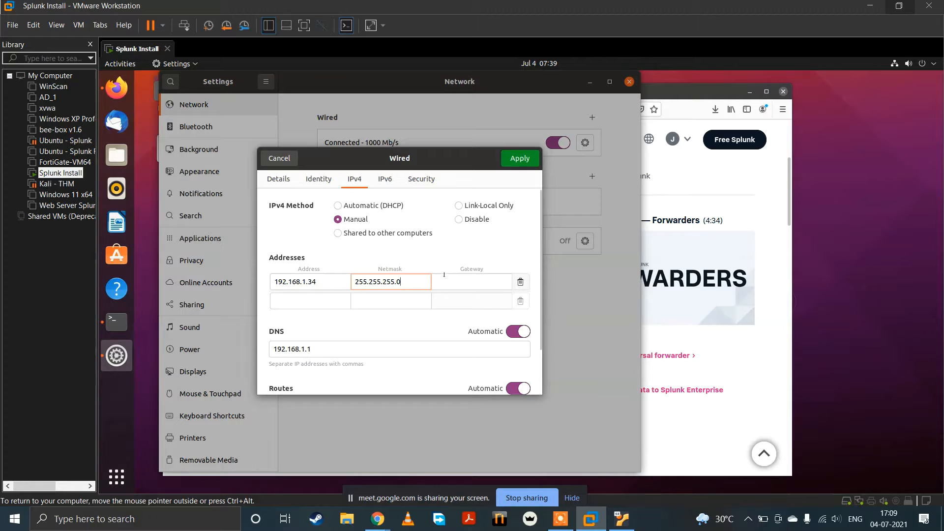
pyautogui.tripleClick(358, 348)
pyautogui.hotkey('ctrl', 'c')
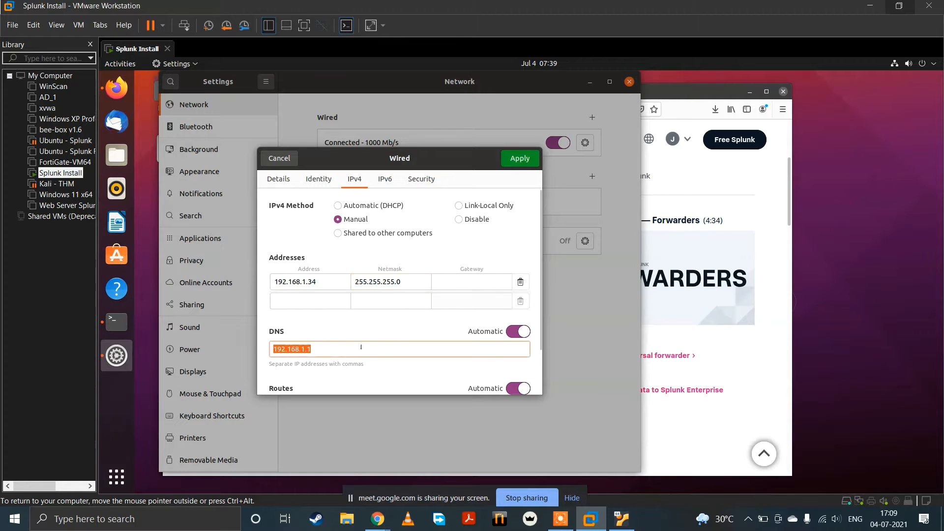
pyautogui.click(464, 281)
pyautogui.hotkey('ctrl', 'v')
# Step: Change the last octet of the manual IPv4 address to 1, and apply the settings by restarting the wired connection
pyautogui.click(328, 283)
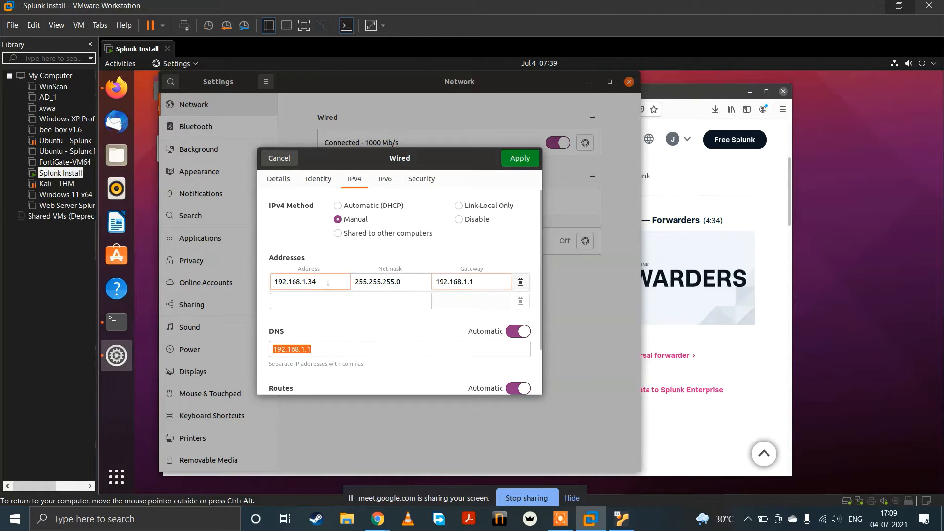
pyautogui.press('BackSpace')
pyautogui.press('BackSpace')
pyautogui.write('1')
pyautogui.click(537, 159)
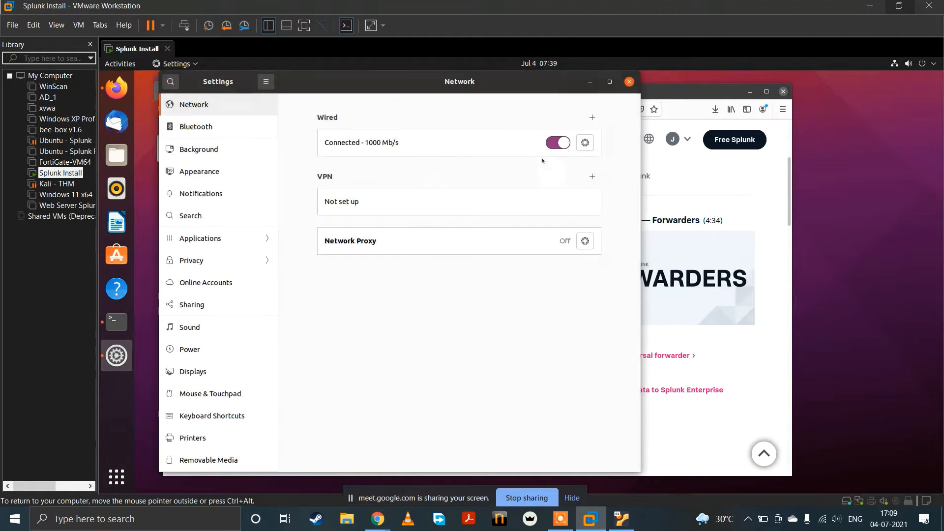
pyautogui.click(567, 143)
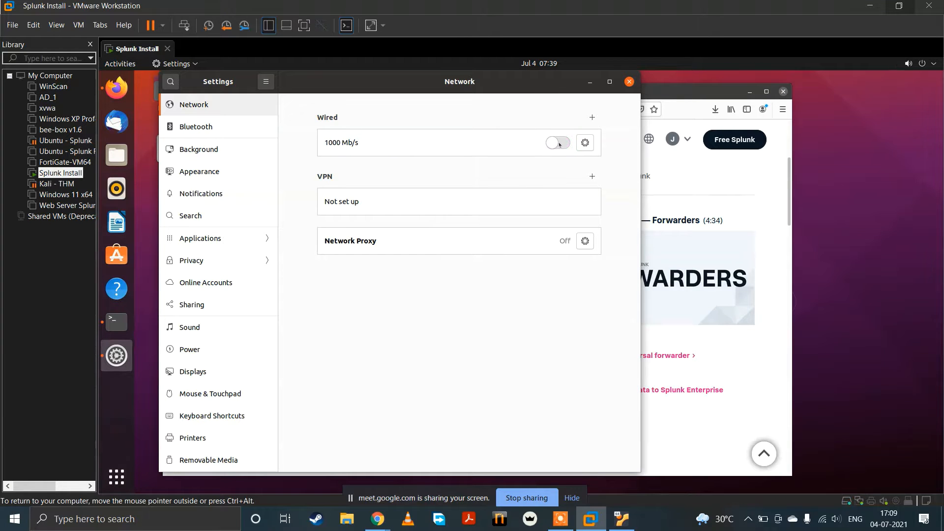
pyautogui.click(570, 143)
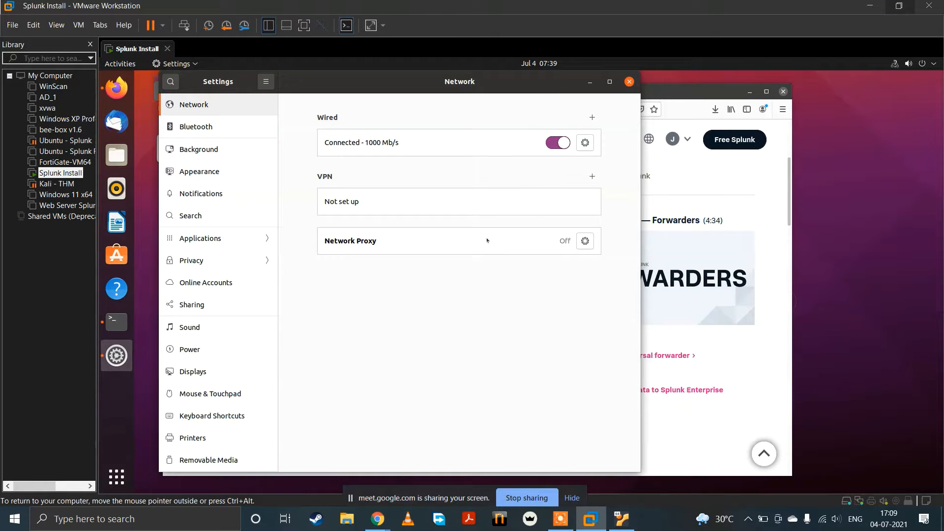
# Step: Run ifconfig in the terminal to check the ens33 address, and close the network settings
pyautogui.hotkey('alt', 'Tab')
pyautogui.press('Return')
pyautogui.press('Up')
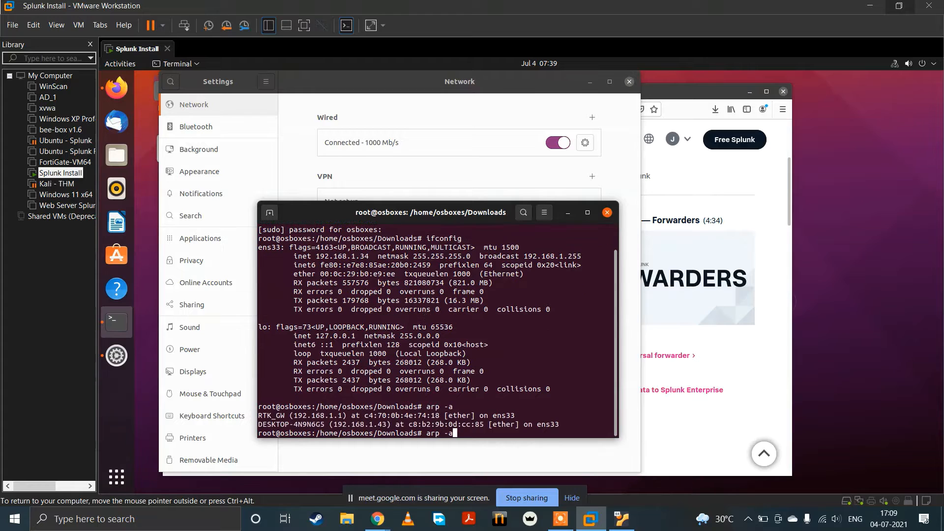
pyautogui.press('Up')
pyautogui.press('Return')
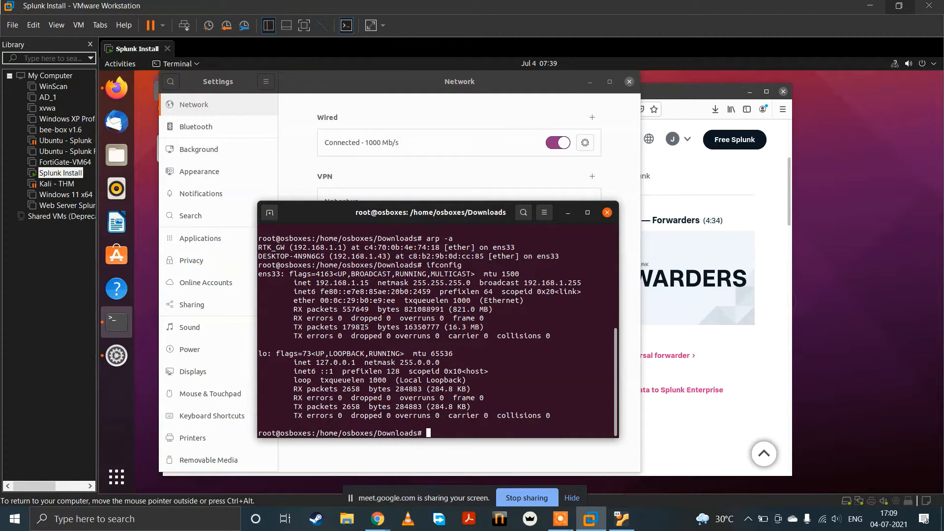
pyautogui.click(629, 82)
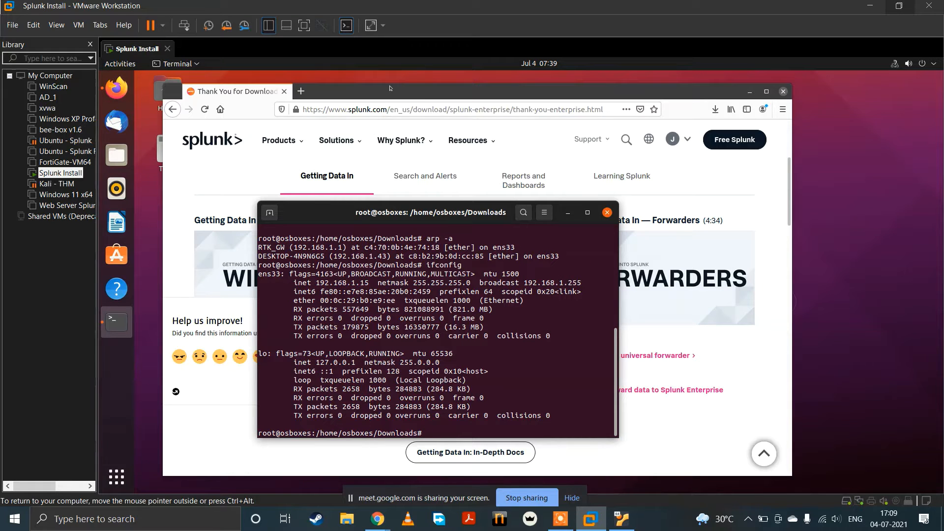
# Step: Dismiss the feedback survey on the Splunk website and try to open the Free Trials & Downloads page
pyautogui.click(444, 89)
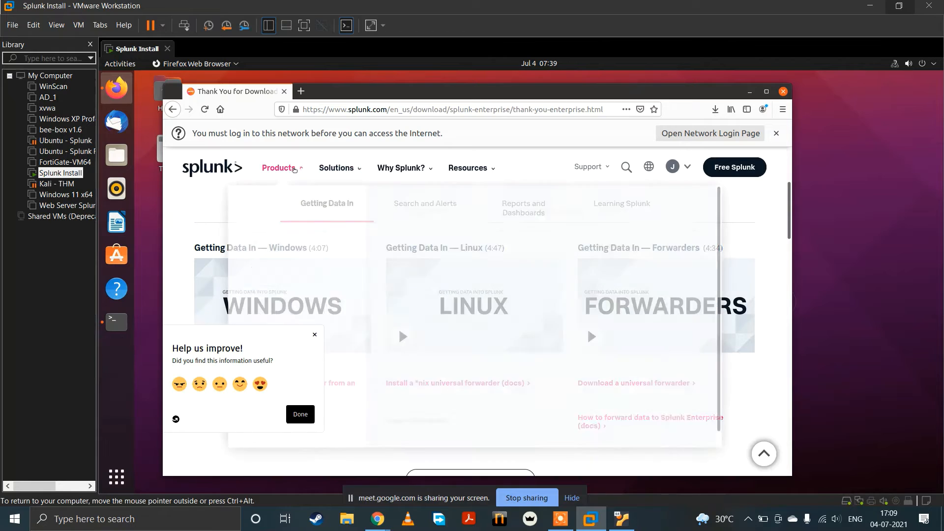
pyautogui.click(315, 335)
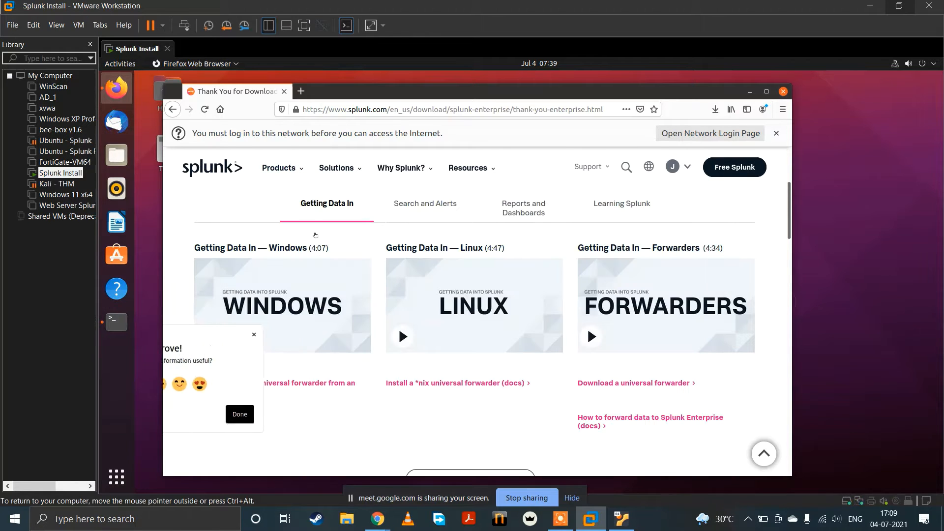
pyautogui.moveTo(279, 167)
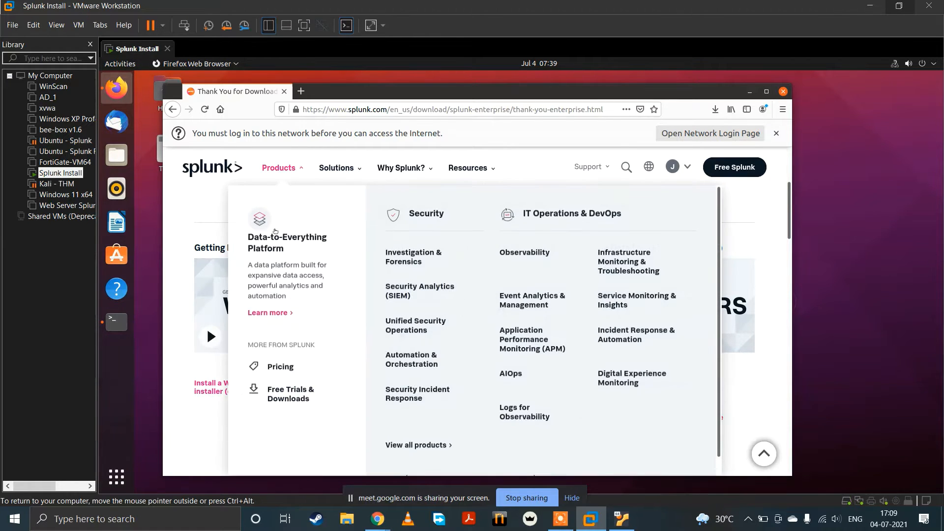
pyautogui.click(297, 399)
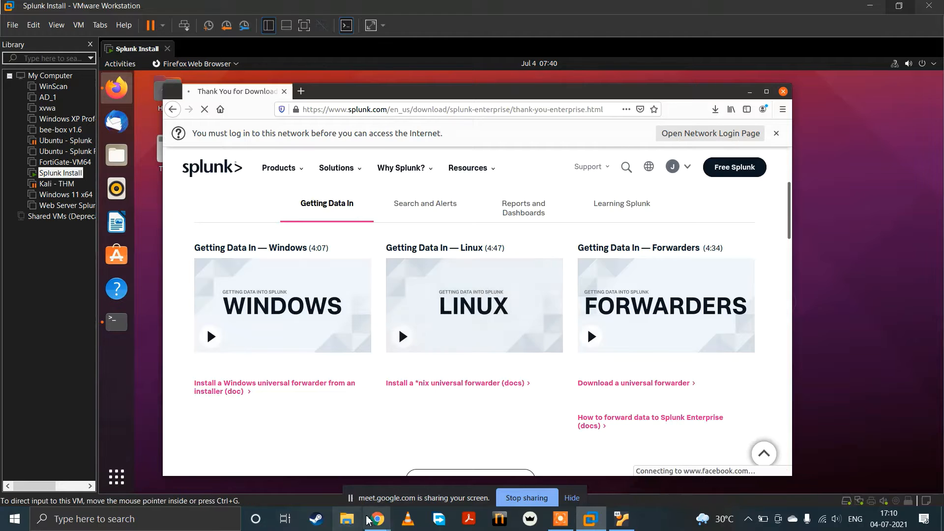
pyautogui.moveTo(378, 518)
pyautogui.click(337, 461)
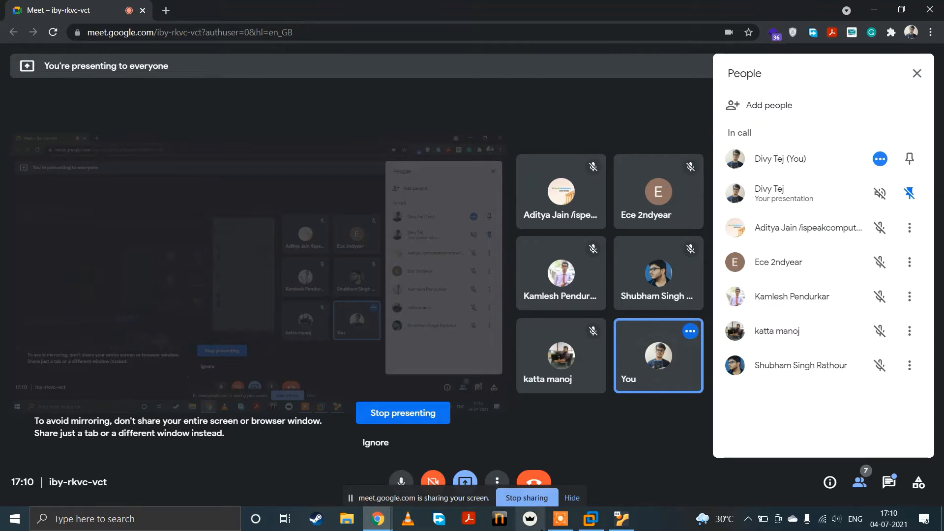
pyautogui.click(579, 528)
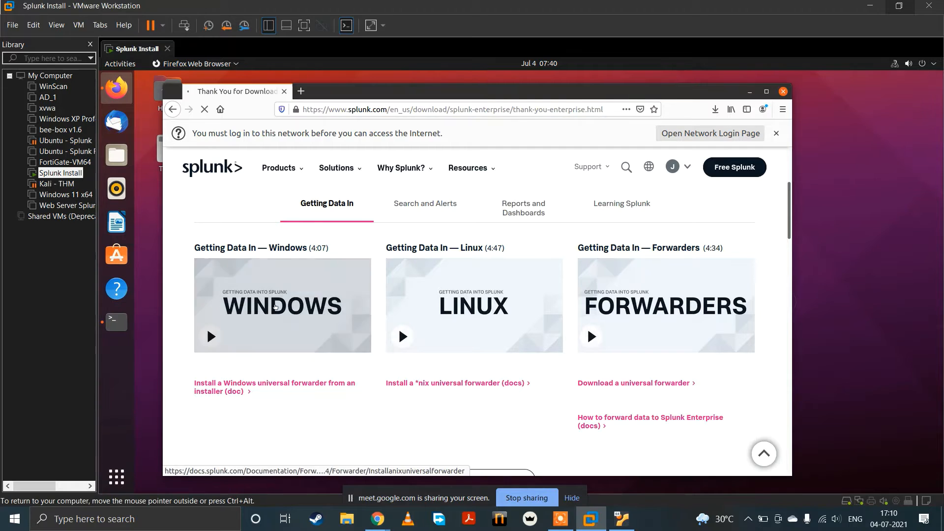
# Step: Test the internet connection by loading YouTube in a separate browser tab, close that tab, and reload the Splunk page
pyautogui.click(308, 93)
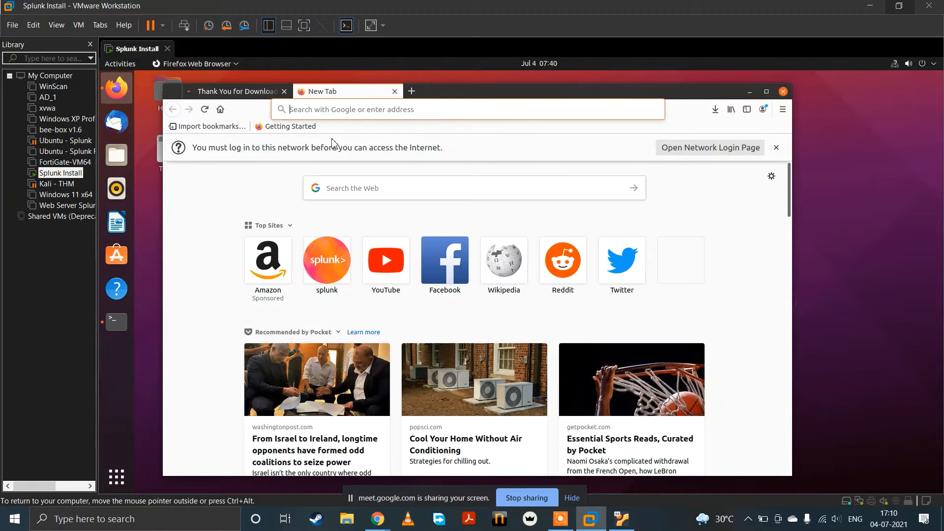
pyautogui.click(386, 260)
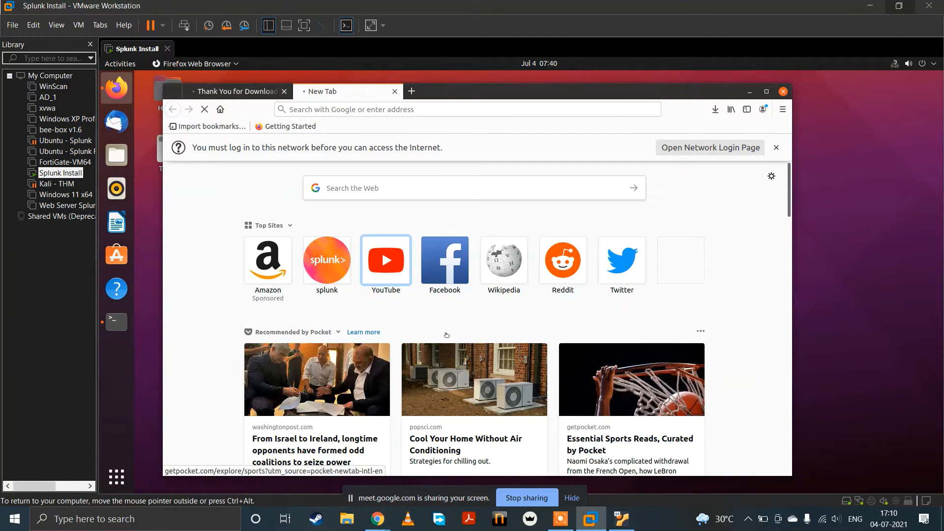
pyautogui.click(394, 91)
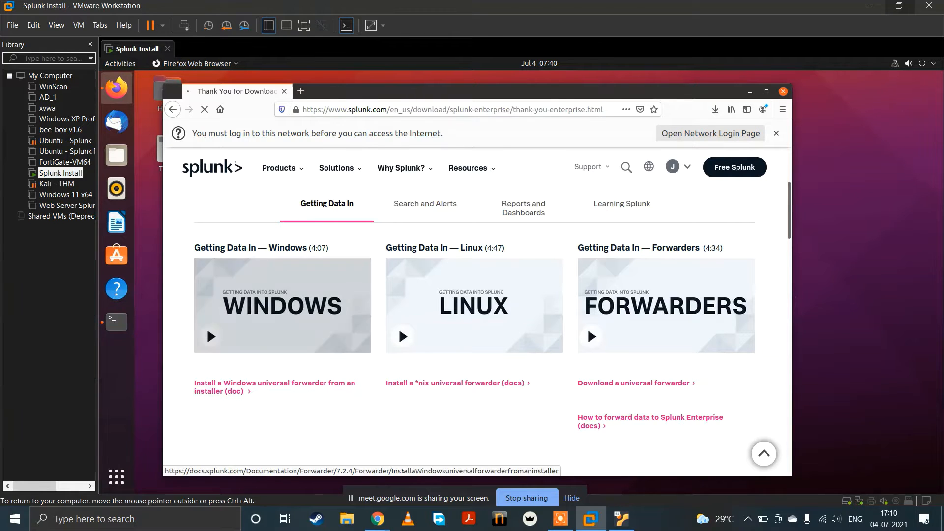
pyautogui.click(201, 113)
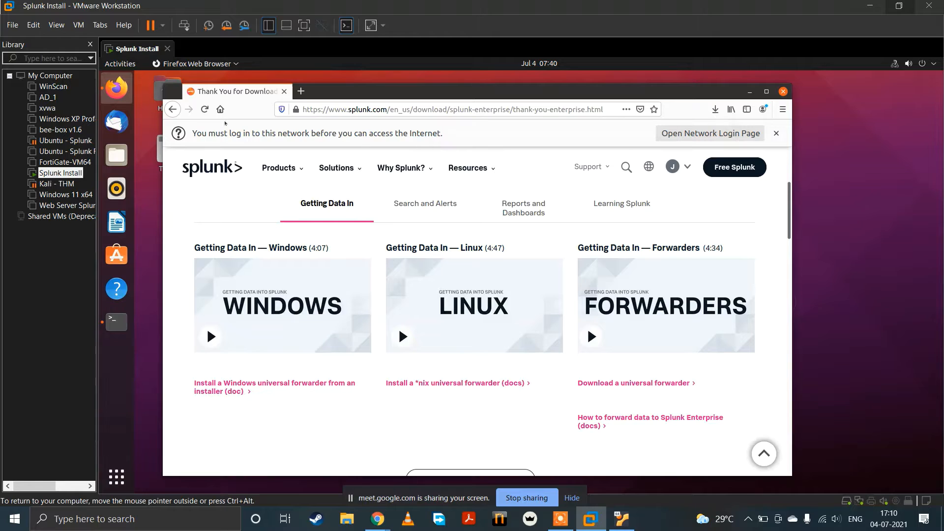
pyautogui.click(204, 109)
# Step: Bring up the terminal, list the contents of the Downloads folder with ls, and maximize the terminal window
pyautogui.click(118, 329)
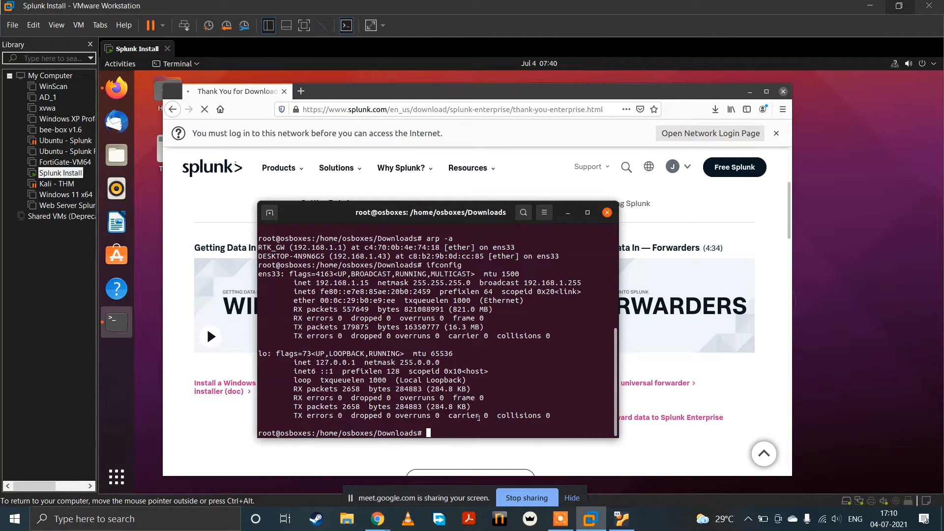
pyautogui.write('ls')
pyautogui.press('Return')
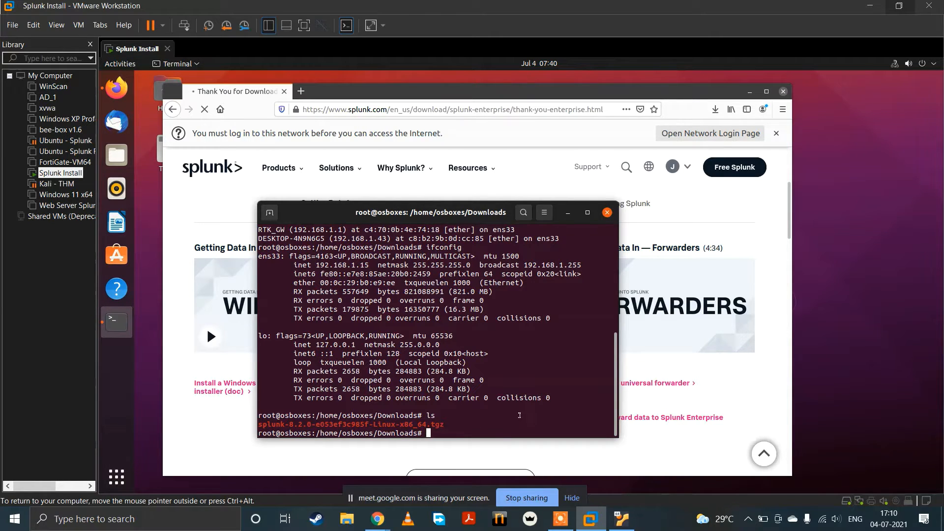
pyautogui.click(587, 212)
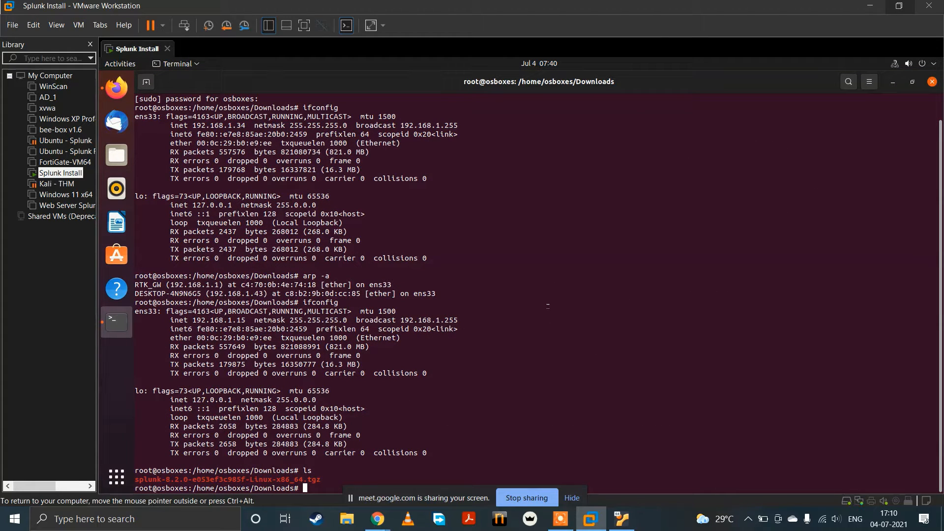
# Step: Begin a useradd command at the root prompt and move the screen-sharing bar away from the command line
pyautogui.write('useradd')
pyautogui.moveTo(409, 502); pyautogui.dragTo(569, 308)
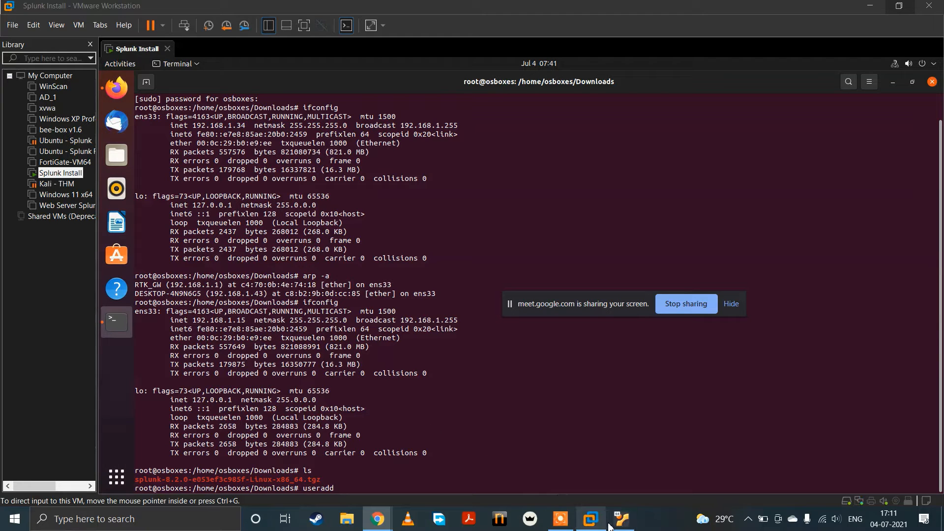
pyautogui.moveTo(601, 527)
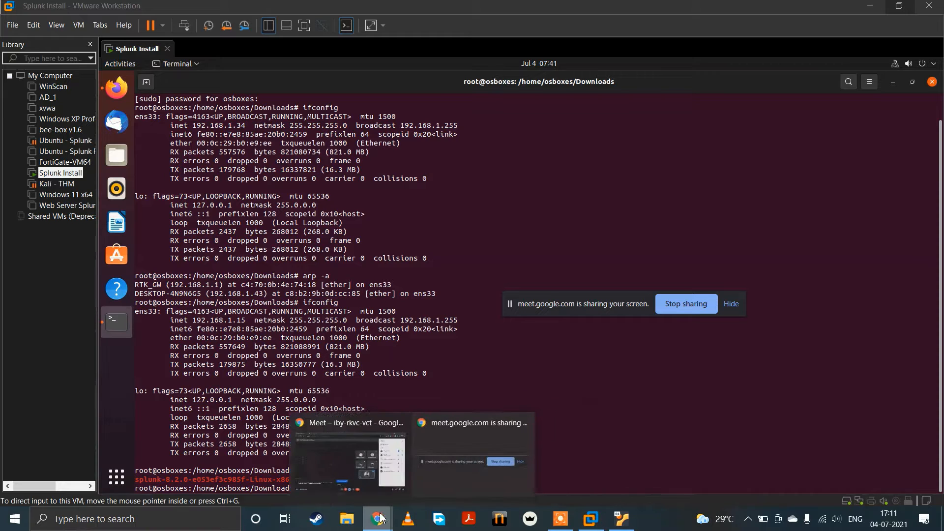
pyautogui.click(278, 470)
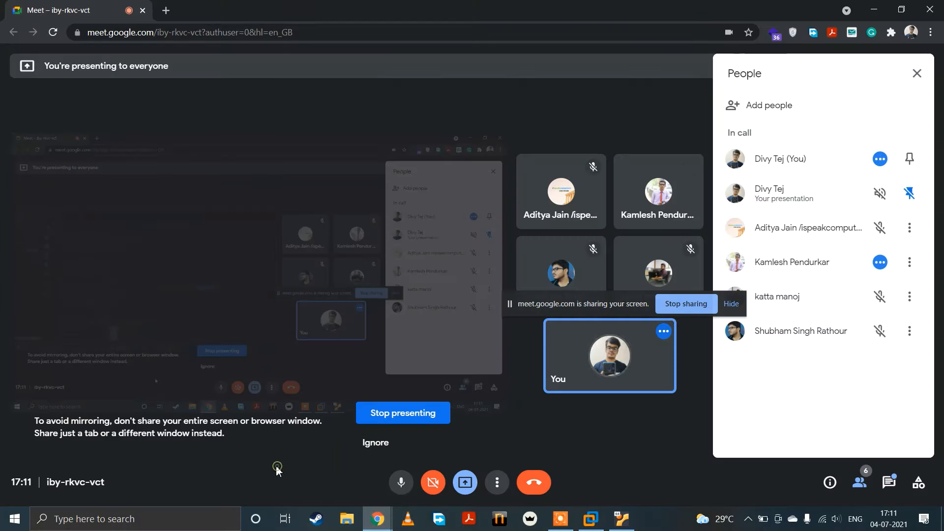
pyautogui.click(591, 518)
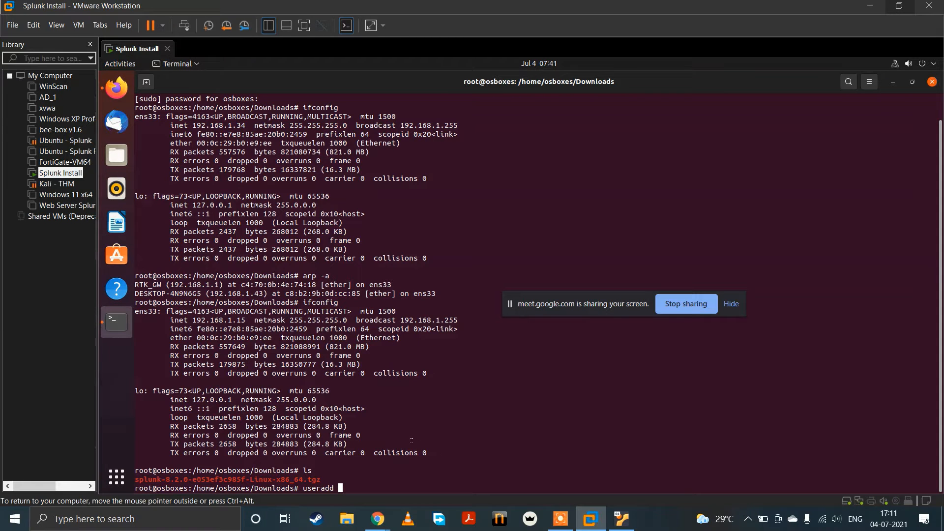
# Step: Complete the useradd command with shell -s /bin/bash, home directory -d /opt/splunk, and -m splunk, without running it
pyautogui.write('-s')
pyautogui.write('/bin/bash -d /opt/splunk ')
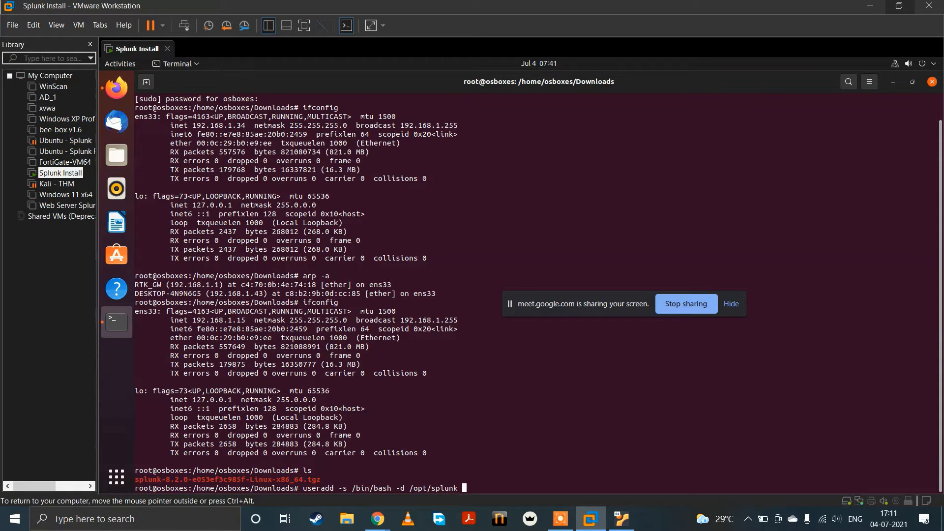
pyautogui.write('-m splunk')
pyautogui.moveTo(305, 488); pyautogui.dragTo(324, 484)
pyautogui.moveTo(343, 488); pyautogui.dragTo(348, 488)
# Step: Check the wired connection's address, route and DNS details in the network settings, and close them
pyautogui.click(823, 526)
pyautogui.click(926, 121)
pyautogui.click(894, 67)
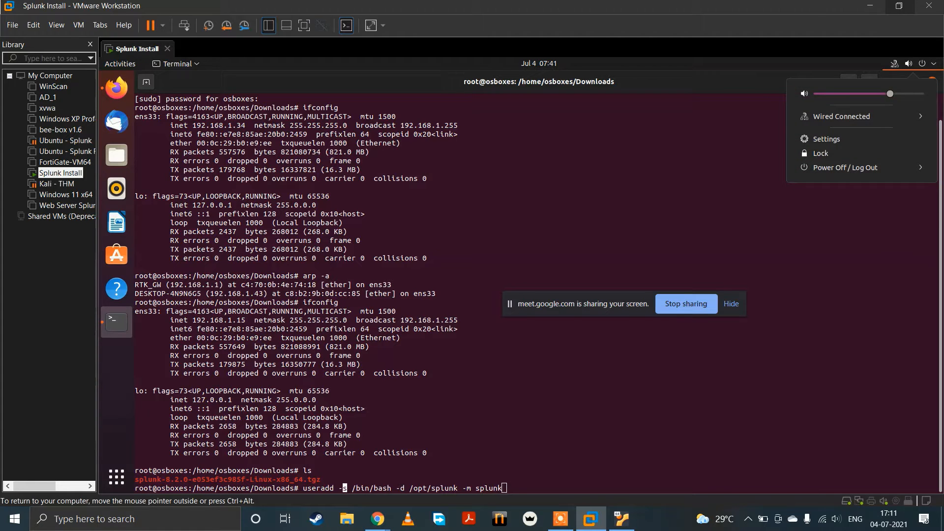
pyautogui.click(881, 116)
pyautogui.click(883, 145)
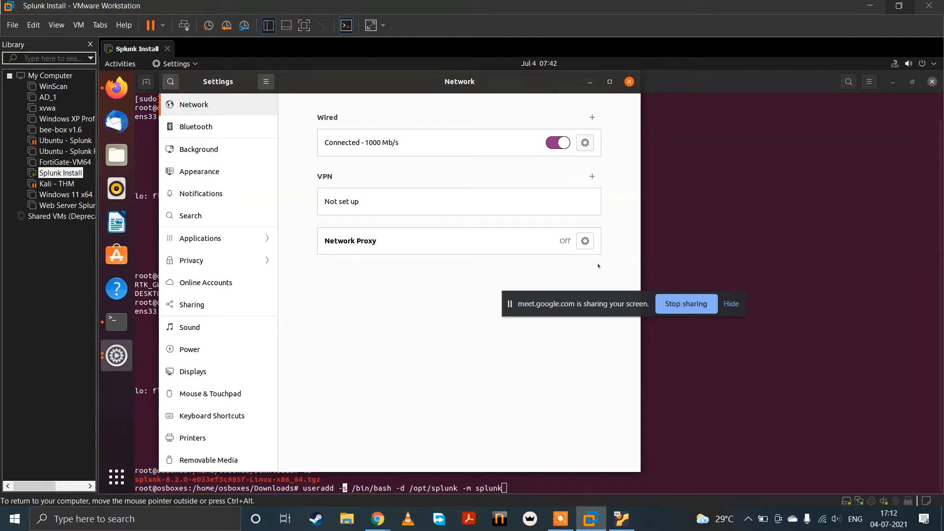
pyautogui.click(584, 142)
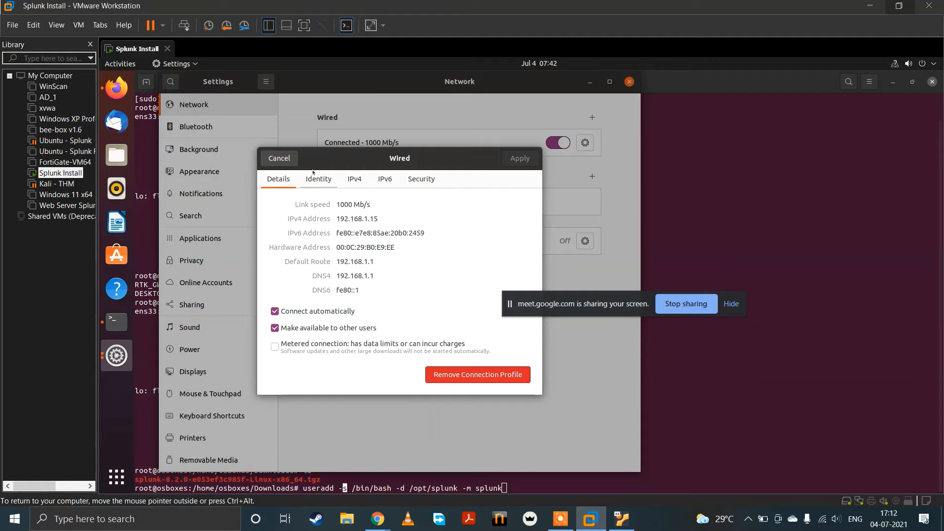
pyautogui.click(279, 158)
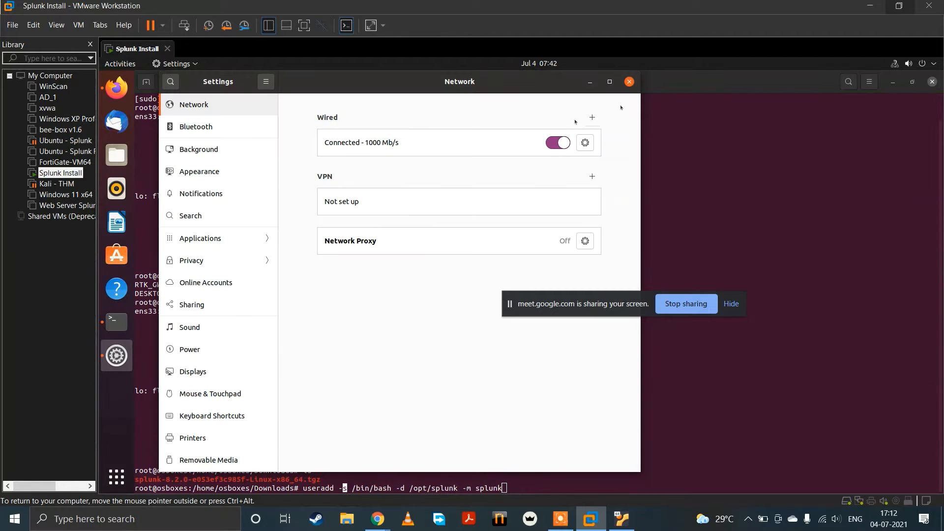
pyautogui.click(629, 81)
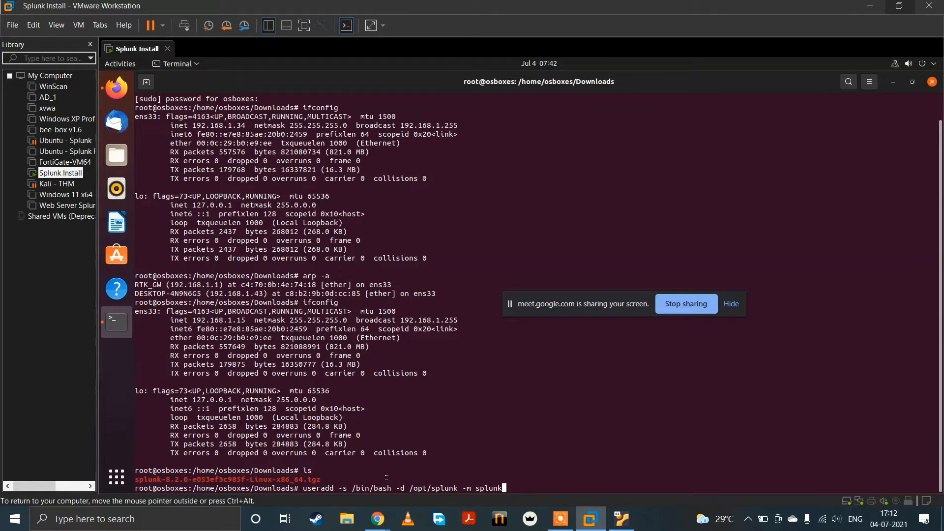
pyautogui.moveTo(378, 519)
pyautogui.click(305, 482)
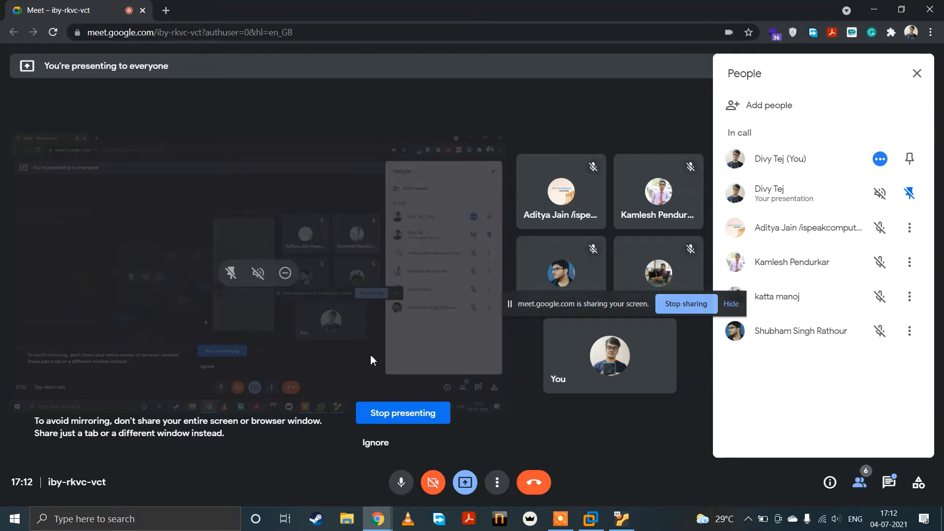
pyautogui.click(590, 525)
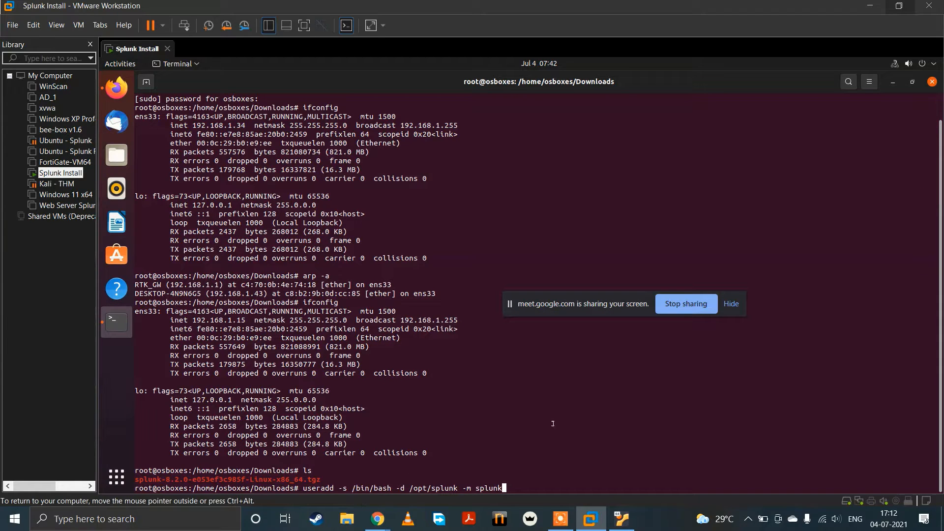
# Step: Run the prepared useradd command, and set the splunk user's account password with passwd splunk
pyautogui.press('Return')
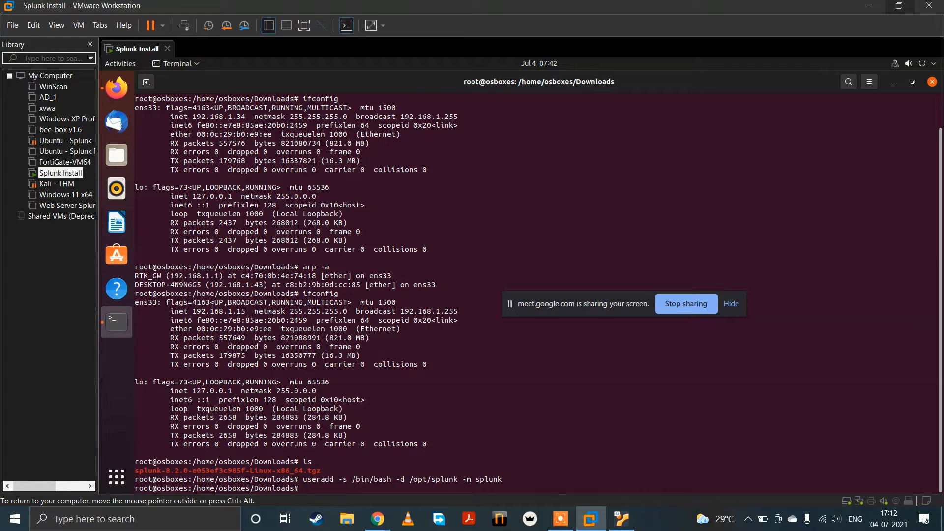
pyautogui.write('passwd splunk')
pyautogui.press('Return')
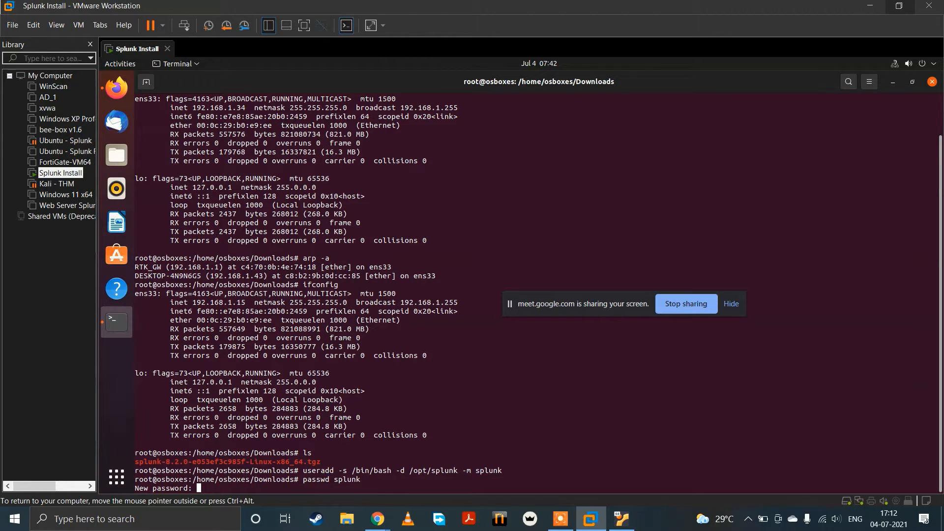
pyautogui.press('Return')
# Step: List the Downloads folder again with ls to locate the Splunk installation archive
pyautogui.press('Return')
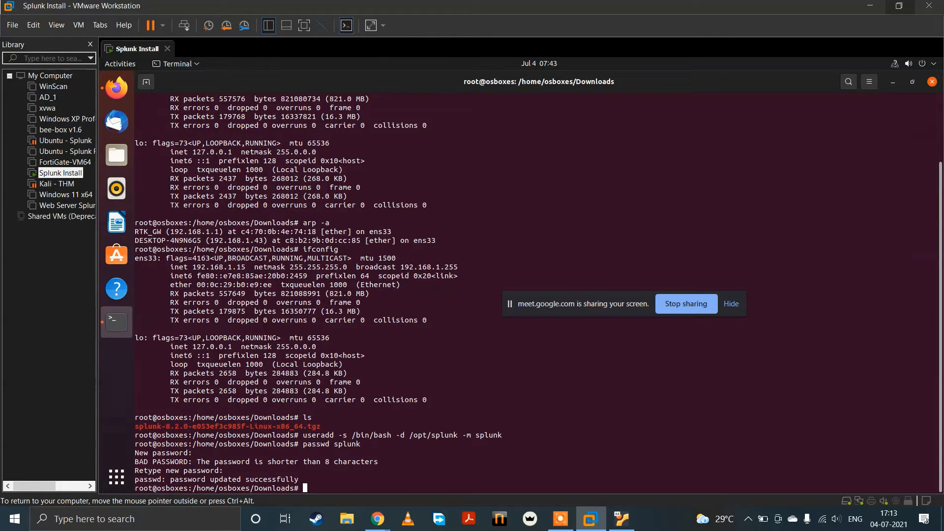
pyautogui.write('s')
pyautogui.press('BackSpace')
pyautogui.write('ls')
pyautogui.press('Return')
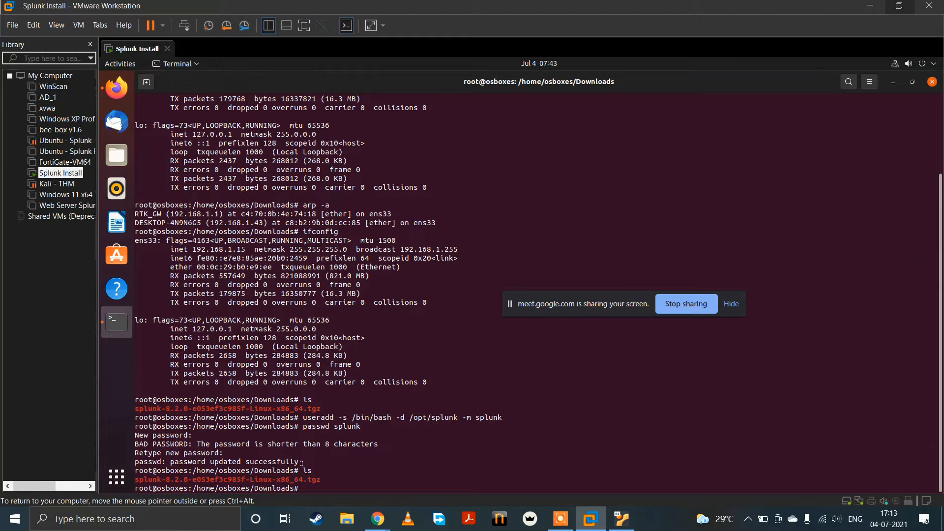
pyautogui.moveTo(304, 470); pyautogui.dragTo(316, 471)
pyautogui.click(210, 480)
# Step: Copy splunk-8.2.0-e053ef3c985f-Linux-x86_64.tgz from Downloads to /tmp/ with cp
pyautogui.write('cp splu')
pyautogui.press('Tab')
pyautogui.write('/')
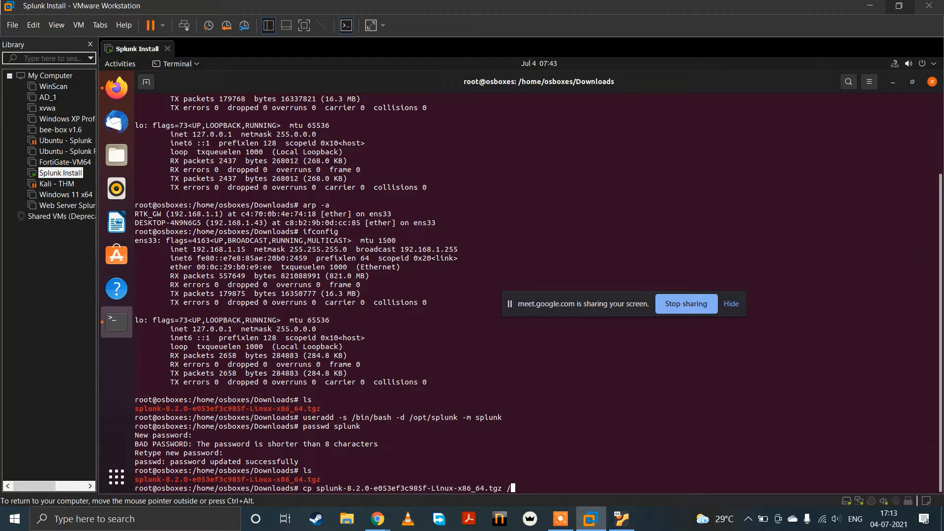
pyautogui.write('tmp/')
pyautogui.press('Return')
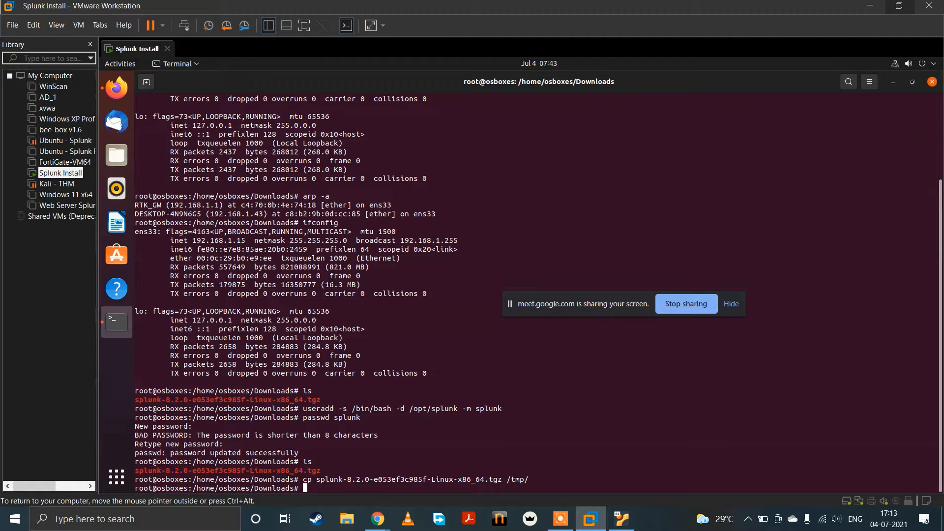
# Step: Switch to the splunk user's login shell with su - splunk
pyautogui.write('su - splunk')
pyautogui.press('Return')
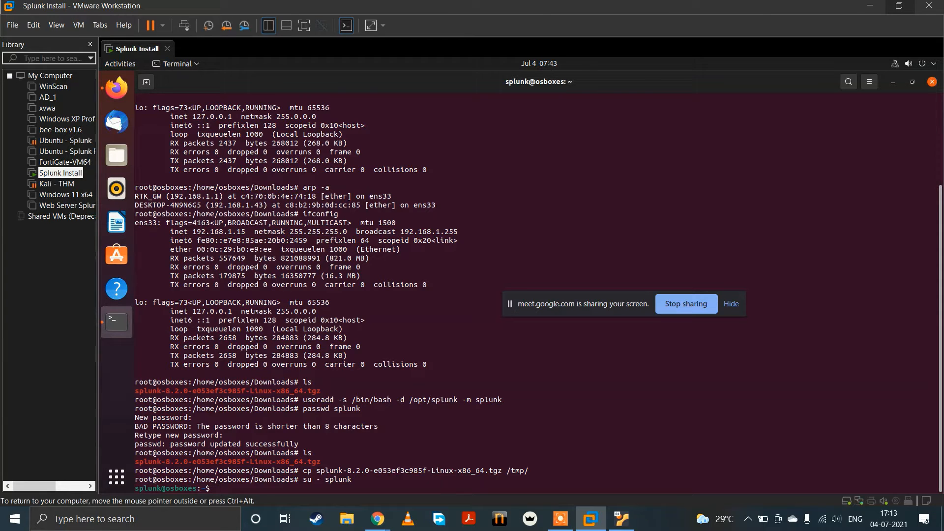
# Step: Change to the /tmp/ directory and list its contents with ls to locate the copied Splunk archive
pyautogui.write('cd /tmp/')
pyautogui.press('Return')
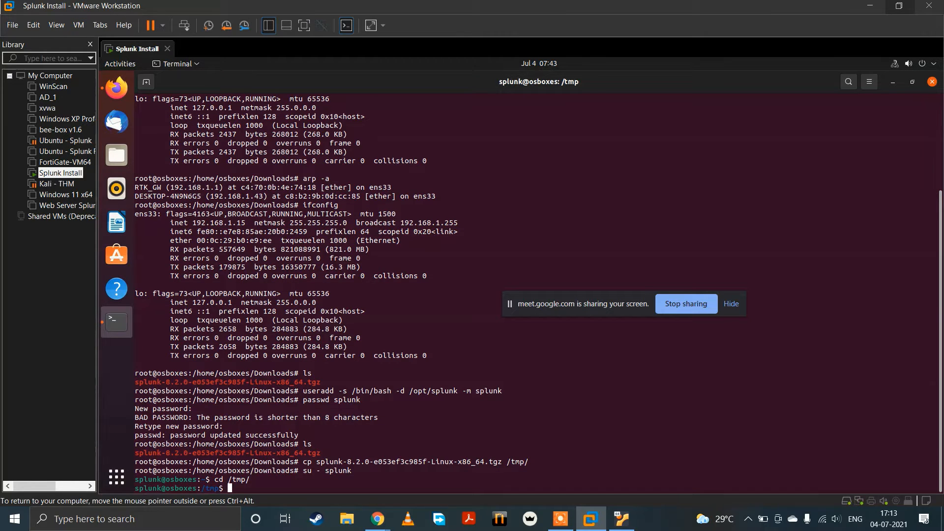
pyautogui.write('ls')
pyautogui.press('Return')
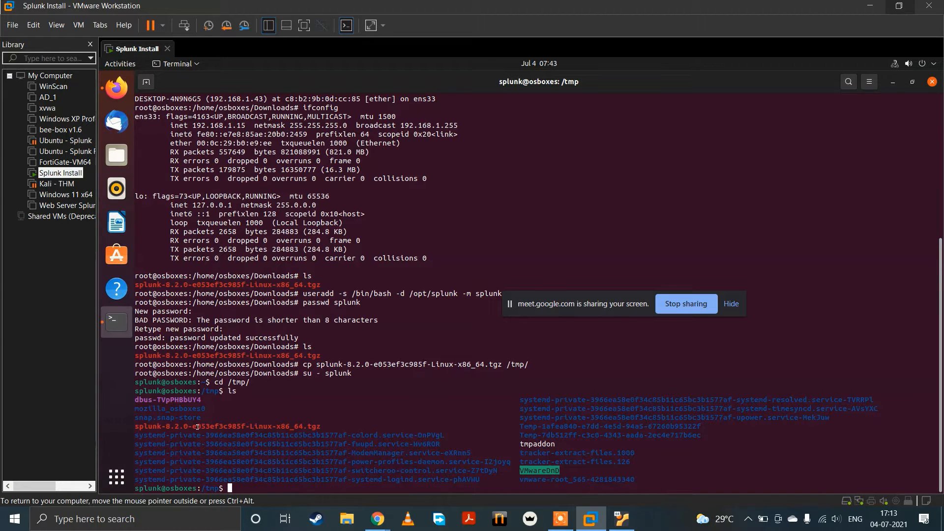
pyautogui.moveTo(199, 427); pyautogui.dragTo(313, 427)
pyautogui.click(379, 413)
# Step: Extract the Splunk archive into /opt/ using tar -xzvf with -C /opt/, and return to the home directory with cd
pyautogui.write('tar -xzvf spl')
pyautogui.press('Tab')
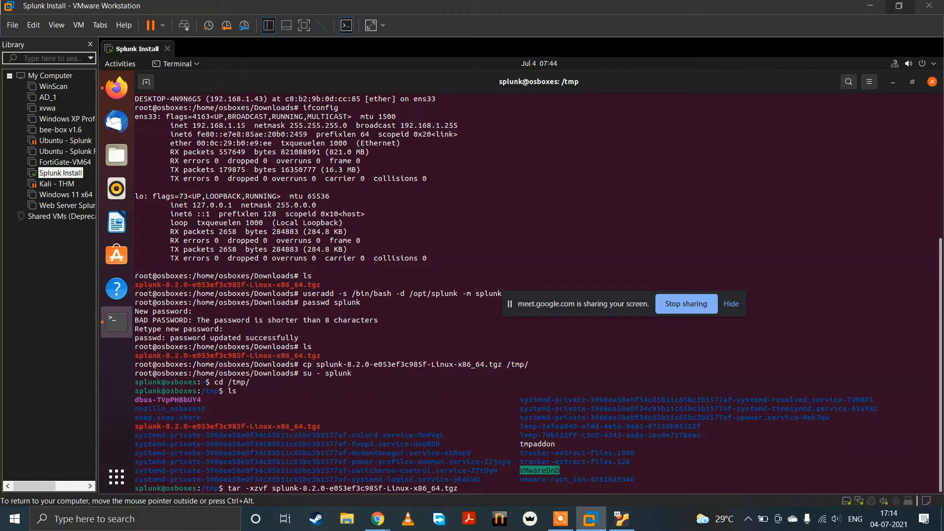
pyautogui.write('-C /opt/')
pyautogui.moveTo(435, 297); pyautogui.dragTo(411, 295)
pyautogui.click(453, 346)
pyautogui.press('Return')
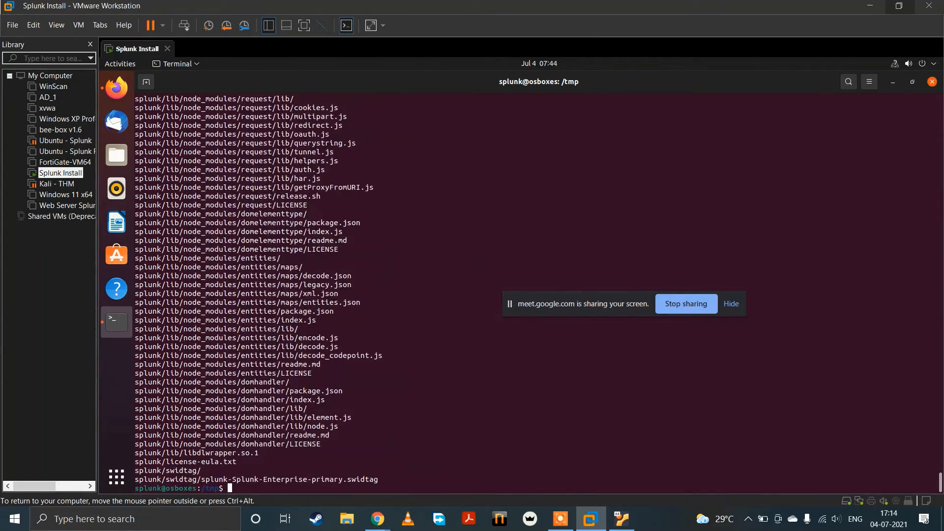
pyautogui.write('cd')
pyautogui.press('Return')
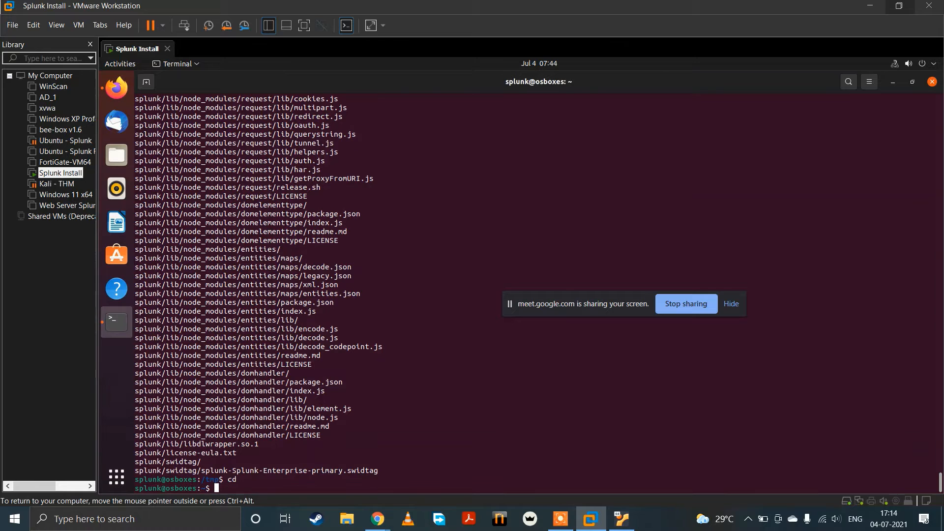
# Step: Check the Google Meet call window, and return to the VMware Workstation virtual machine
pyautogui.moveTo(378, 519)
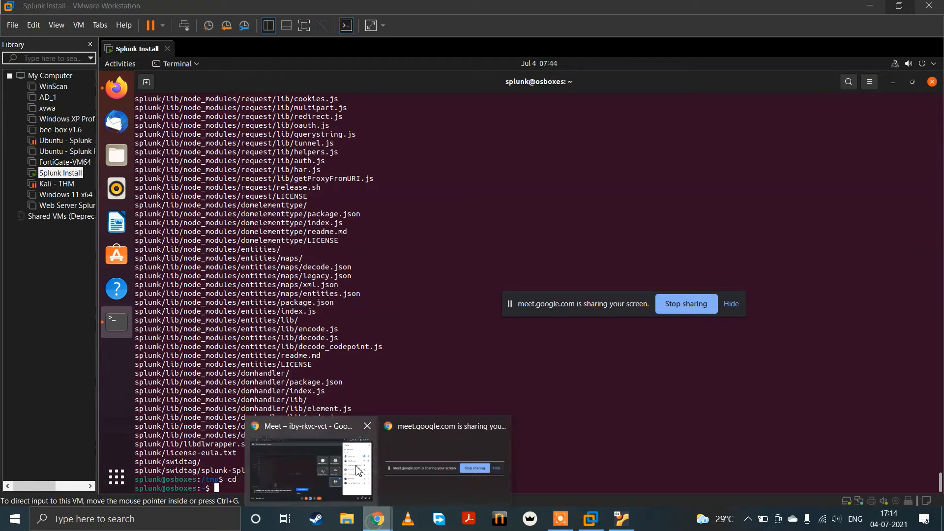
pyautogui.click(328, 450)
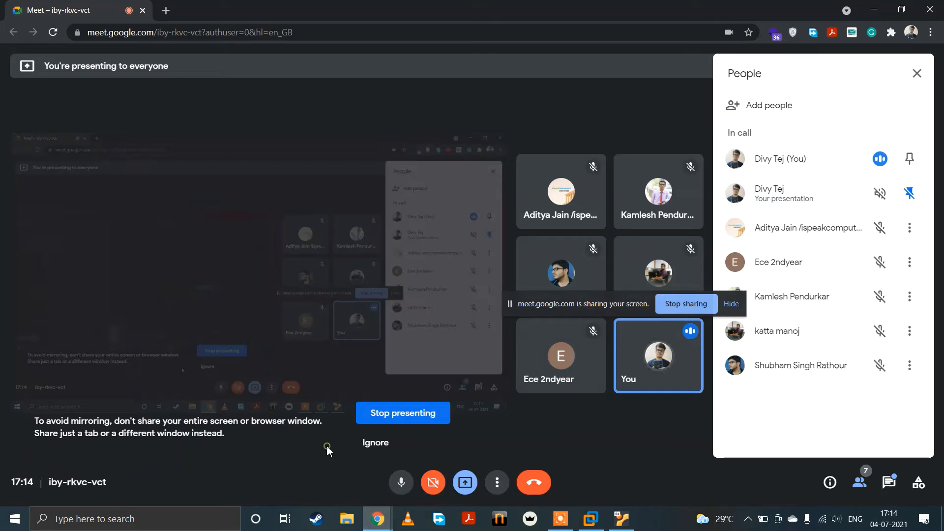
pyautogui.click(590, 519)
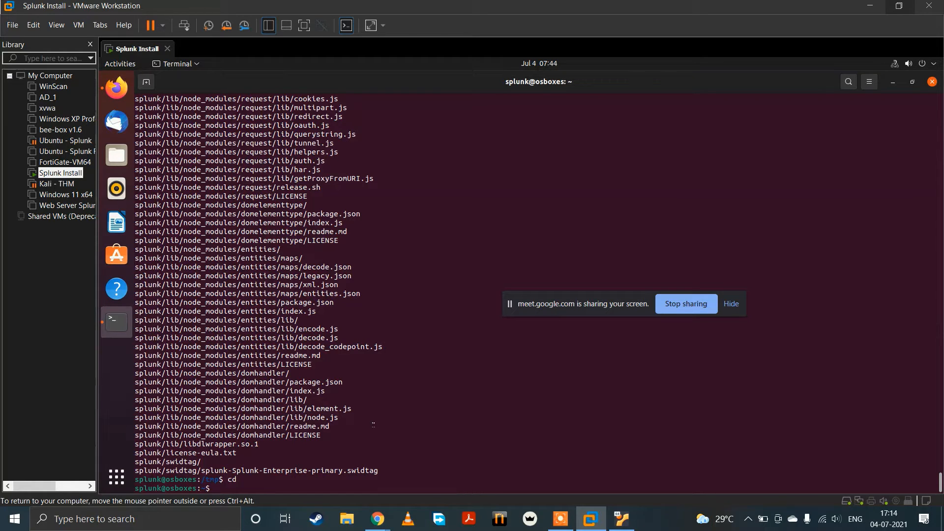
# Step: Print the working directory with pwd, and start Splunk with /opt/splunk/bin/splunk start
pyautogui.write('pwd')
pyautogui.press('Return')
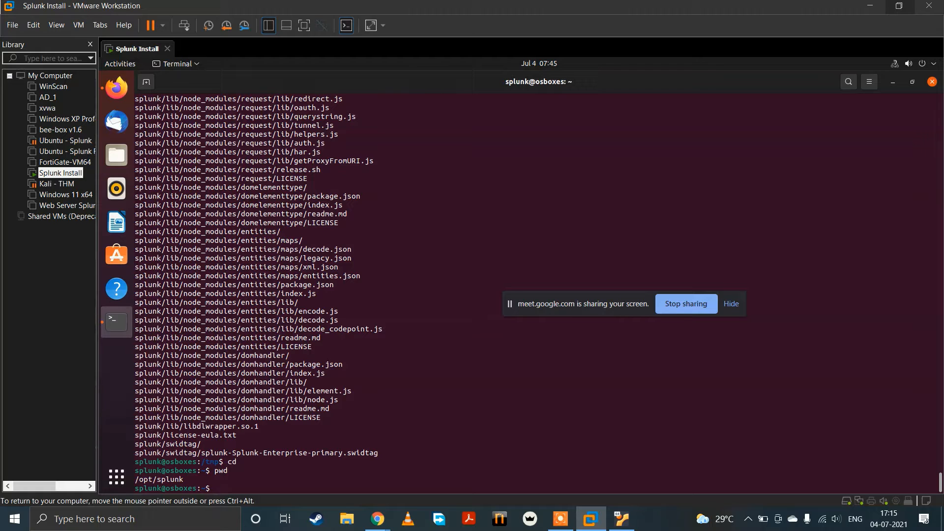
pyautogui.write('/opt/splunk/bin/splunk st')
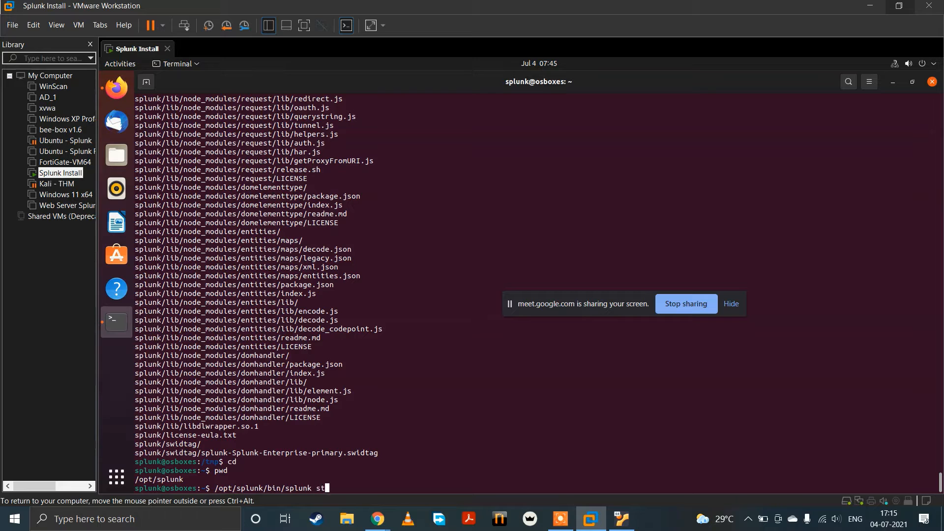
pyautogui.write('art')
pyautogui.press('Return')
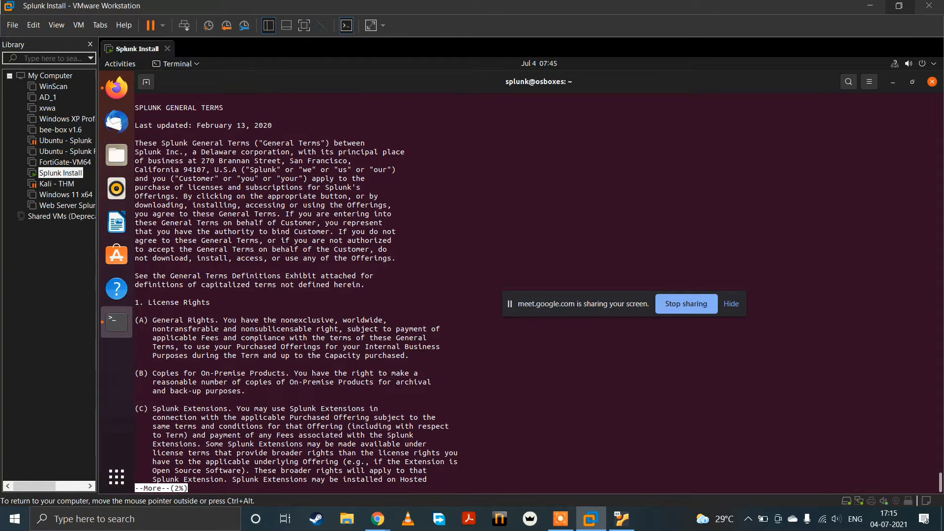
# Step: Page through the Splunk General Terms to the end and accept the license with y
pyautogui.press('space')
pyautogui.press('space')
pyautogui.press('space')
pyautogui.press('space')
pyautogui.press('space')
pyautogui.press('space')
pyautogui.press('space')
pyautogui.press('space')
pyautogui.press('space')
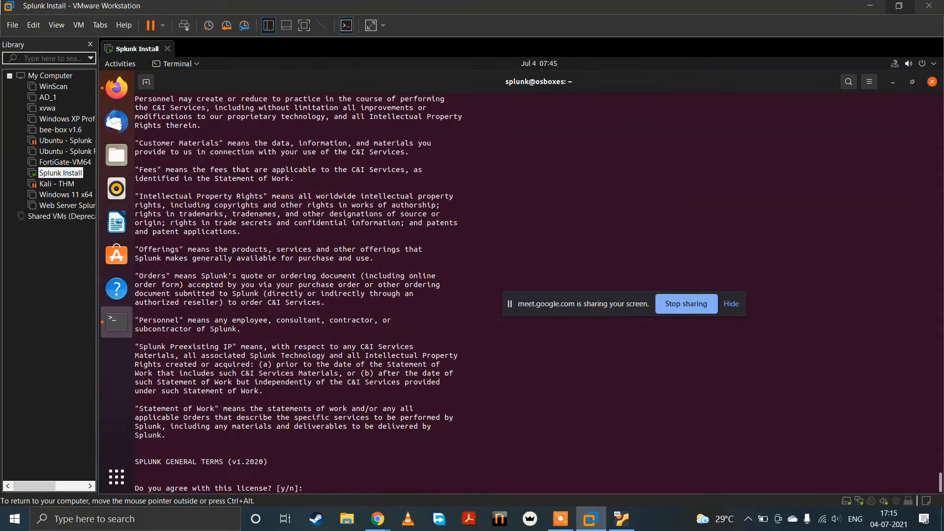
pyautogui.write('y')
pyautogui.press('Return')
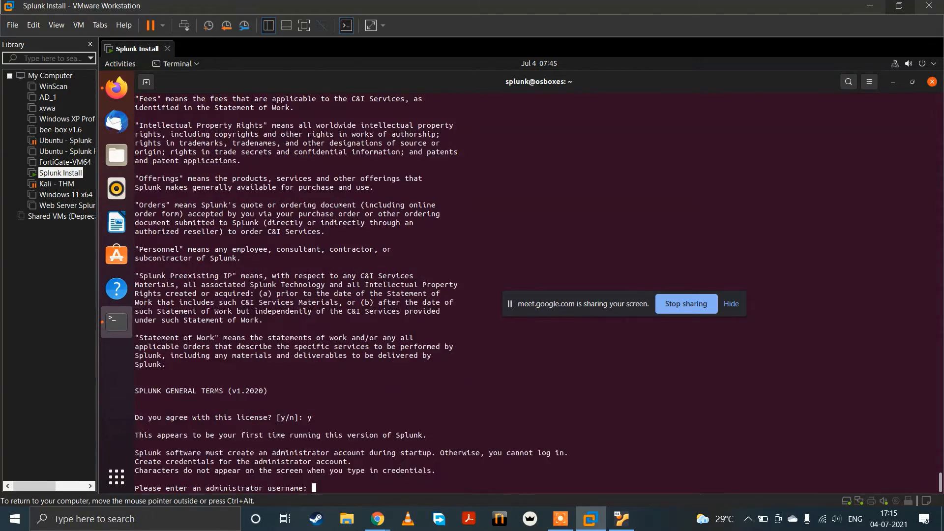
# Step: Create the Splunk administrator account with username admin, entering and confirming its new password
pyautogui.write('admin')
pyautogui.press('Return')
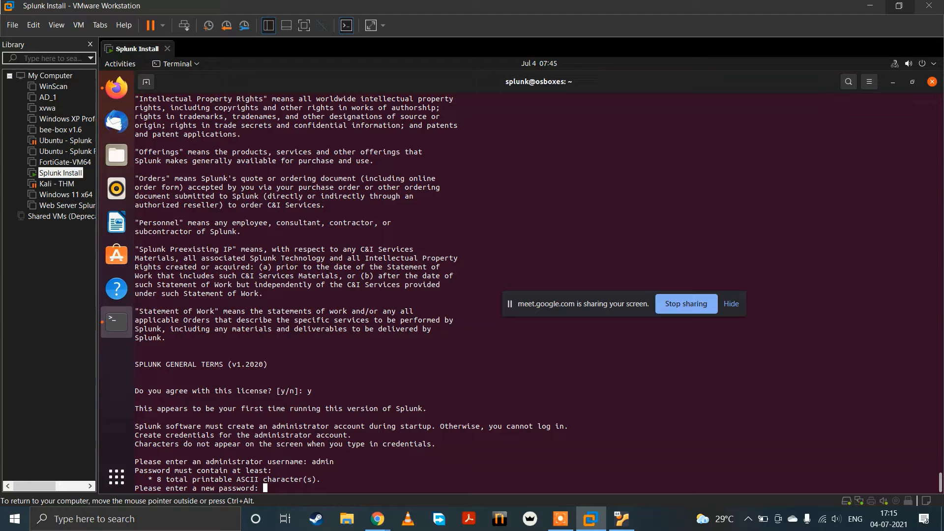
pyautogui.press('Return')
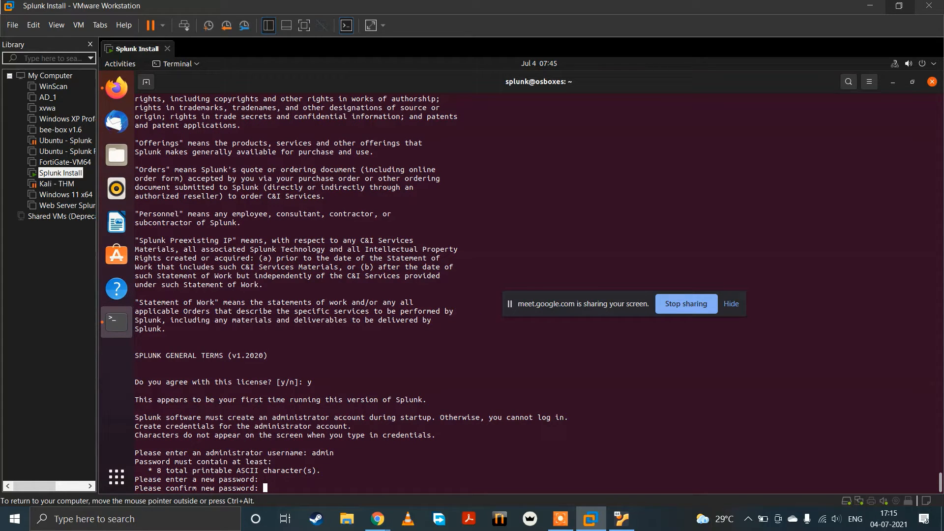
pyautogui.press('Return')
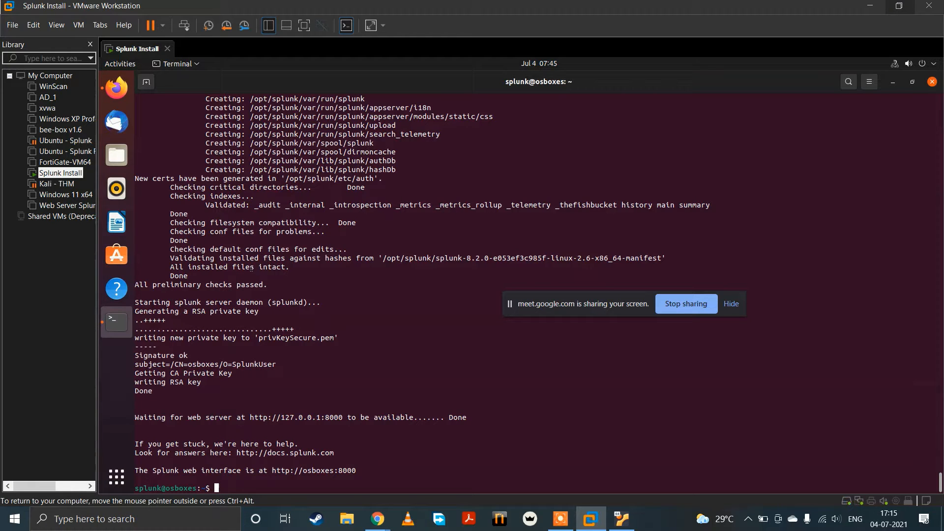
pyautogui.click(117, 88)
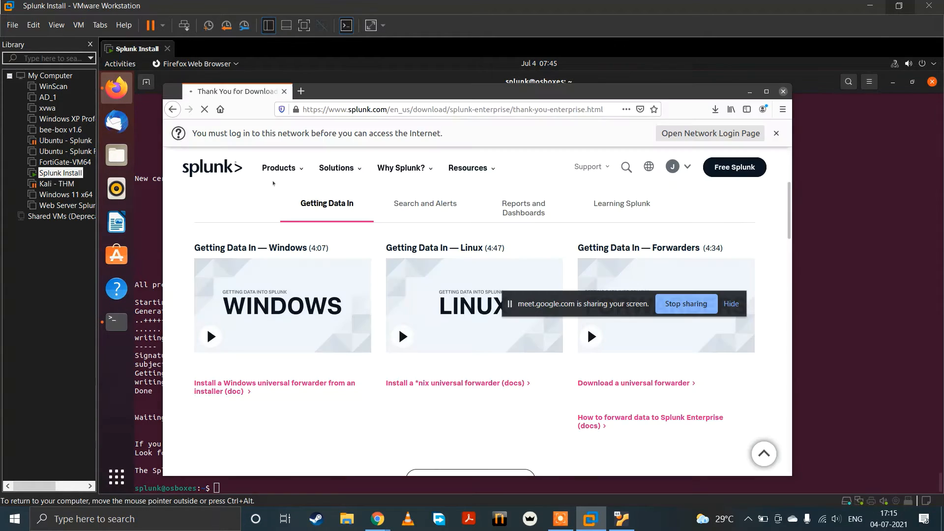
pyautogui.click(803, 296)
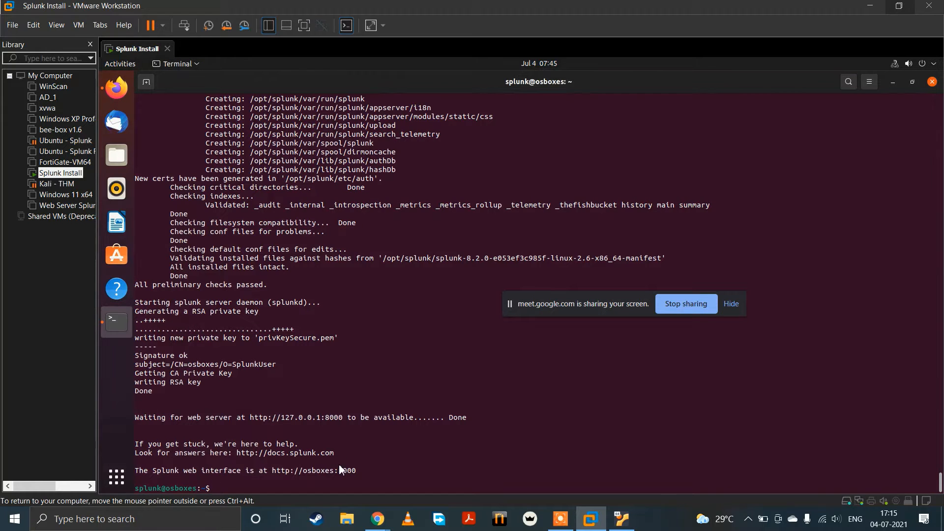
pyautogui.rightClick(289, 417)
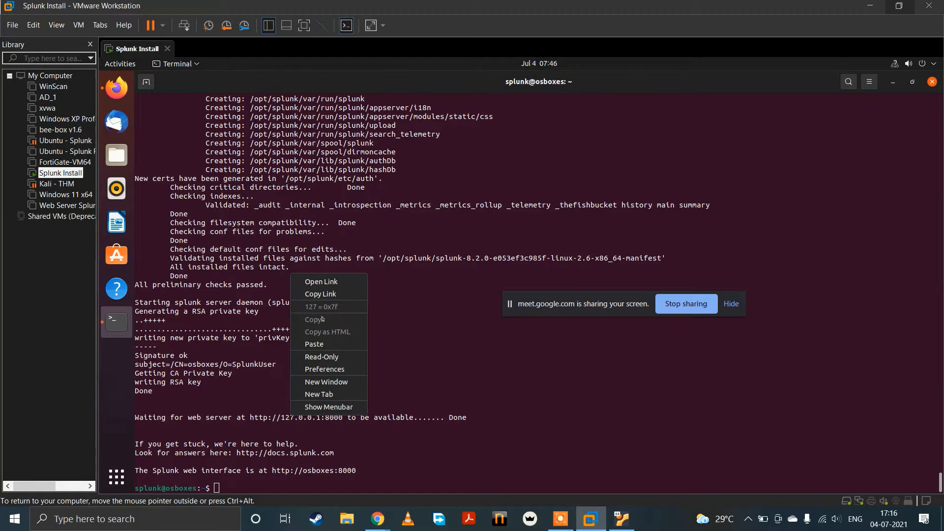
pyautogui.click(320, 291)
pyautogui.hotkey('alt', 'Tab')
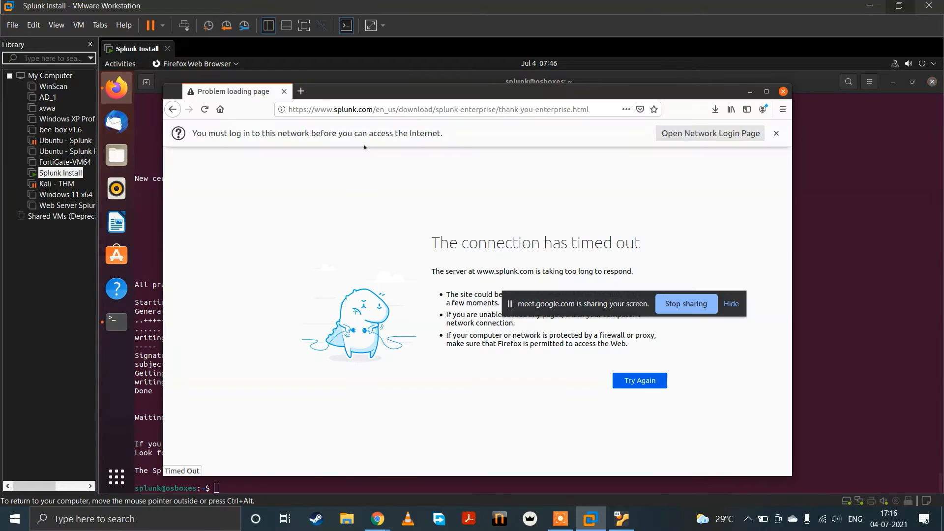
pyautogui.click(300, 91)
pyautogui.hotkey('ctrl', 'v')
pyautogui.press('Return')
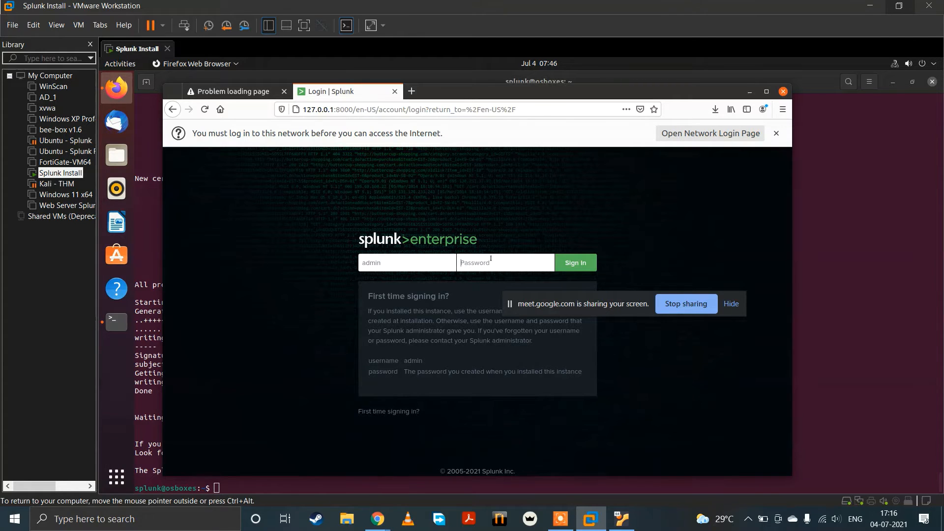
# Step: Sign in to Splunk Enterprise with the administrator password, and decline saving the login in Firefox
pyautogui.write('c')
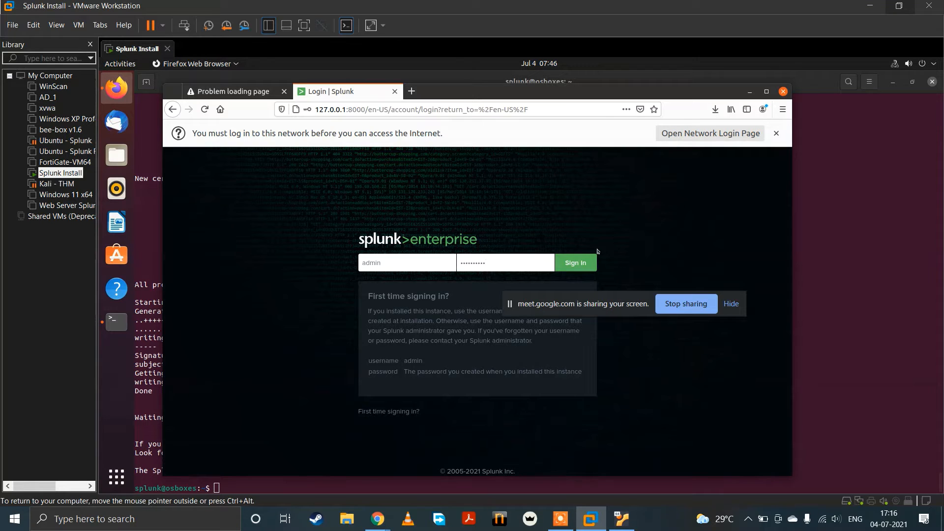
pyautogui.click(585, 263)
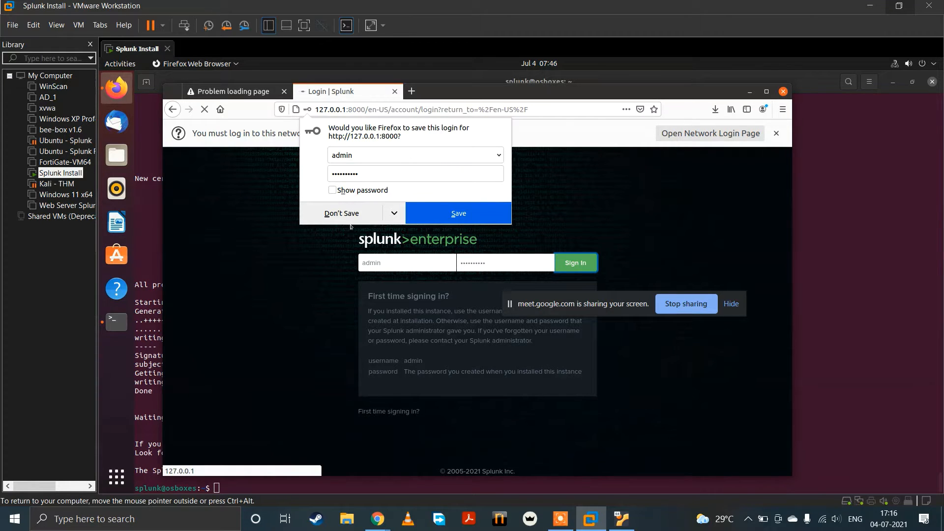
pyautogui.click(345, 216)
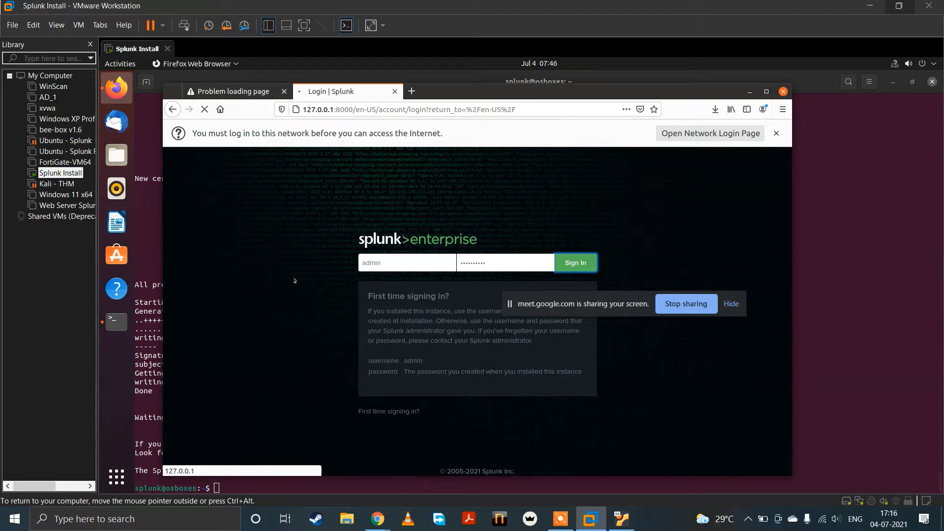
# Step: Look at the Google Meet call again, and switch back to the Splunk Install machine in VMware Workstation
pyautogui.moveTo(378, 519)
pyautogui.click(271, 448)
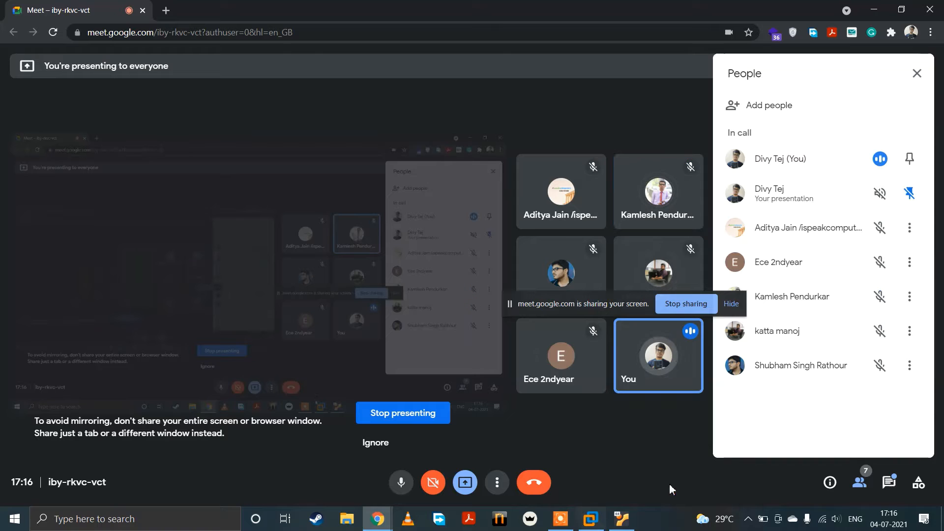
pyautogui.moveTo(585, 527)
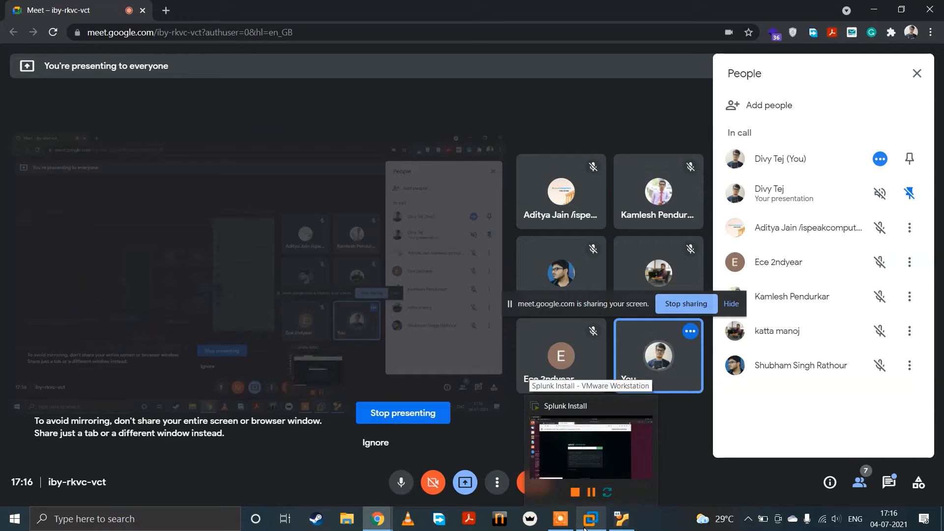
pyautogui.click(591, 447)
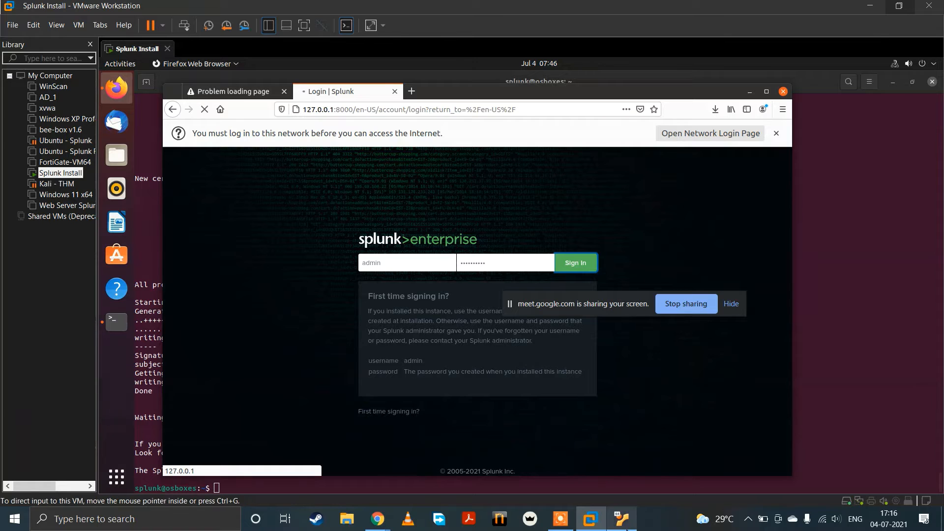
# Step: Switch to the Splunk Install machine in Oracle VM VirtualBox and unlock it with the account password
pyautogui.click(621, 519)
pyautogui.click(383, 363)
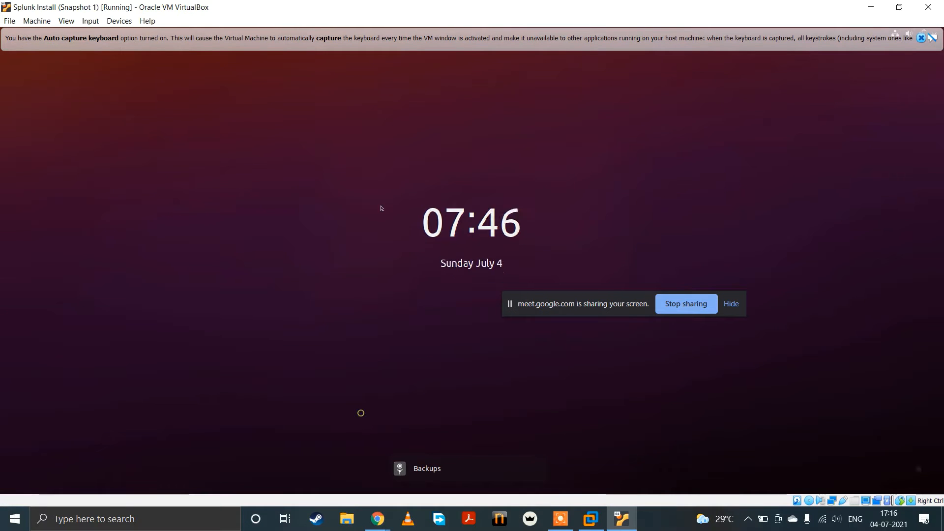
pyautogui.write('••')
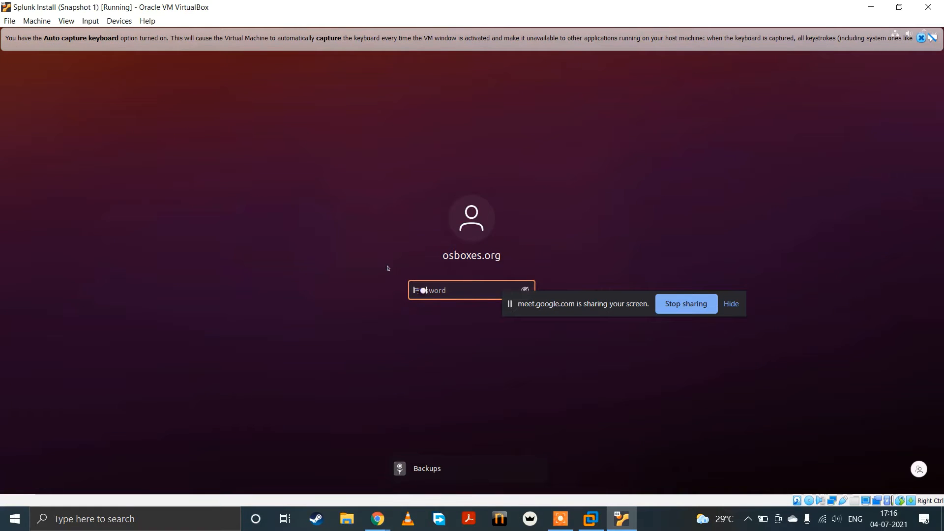
pyautogui.write('•••••••••')
pyautogui.press('Return')
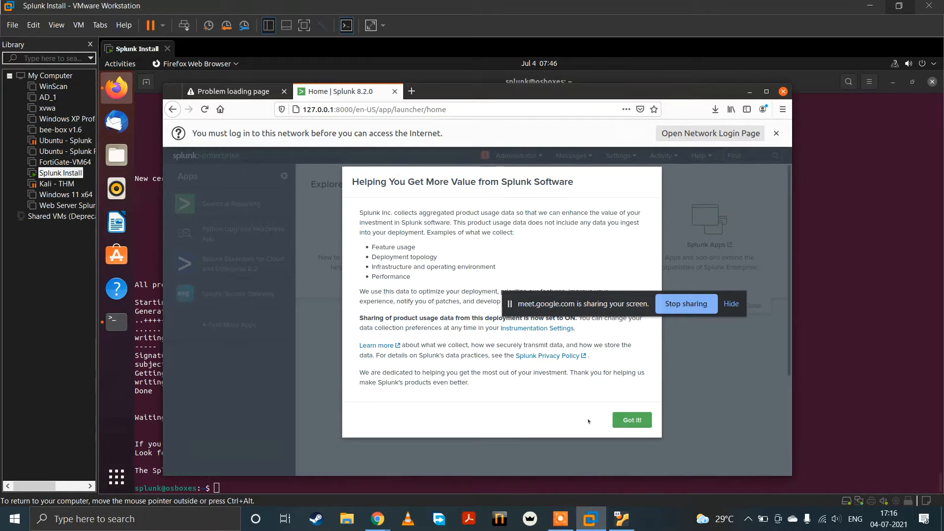
# Step: Dismiss the product usage data notice on the Splunk home page, and move the screen-sharing bar lower, off the Explore Splunk Enterprise area
pyautogui.click(633, 420)
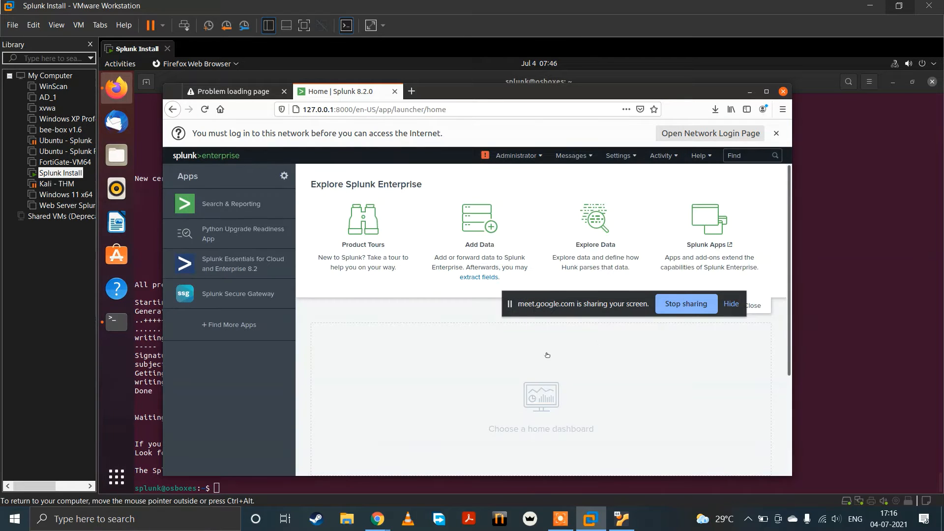
pyautogui.moveTo(599, 310); pyautogui.dragTo(594, 409)
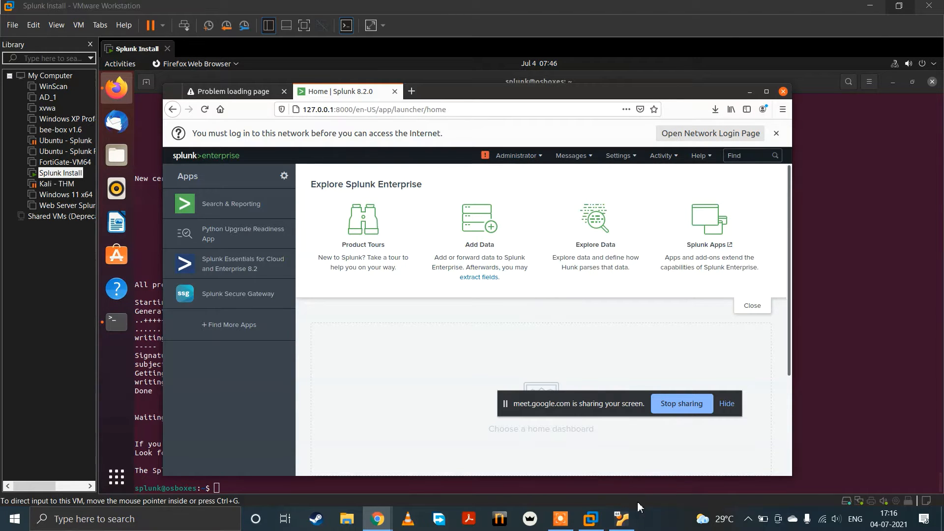
# Step: Switch to the Splunk Install machine in Oracle VM VirtualBox, go to the Downloads folder in the terminal and list its files
pyautogui.click(621, 518)
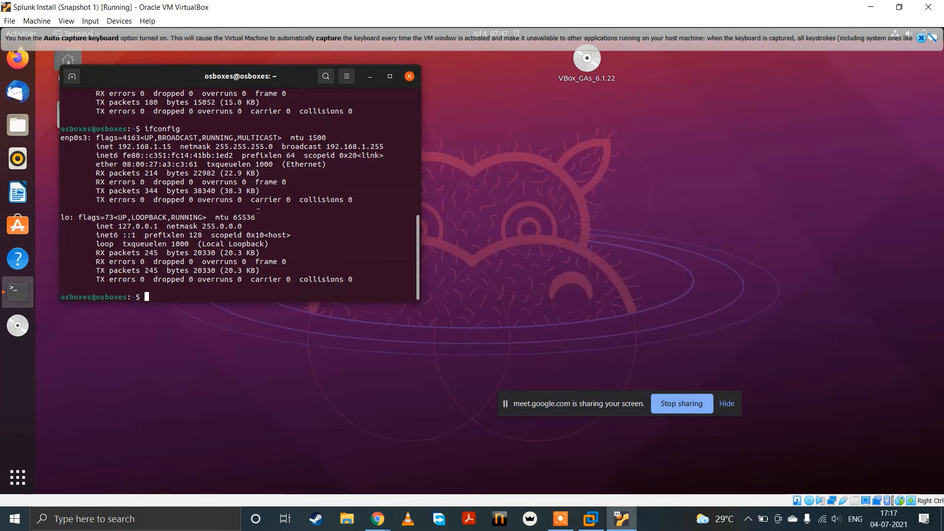
pyautogui.write('cd Downloads/')
pyautogui.press('Return')
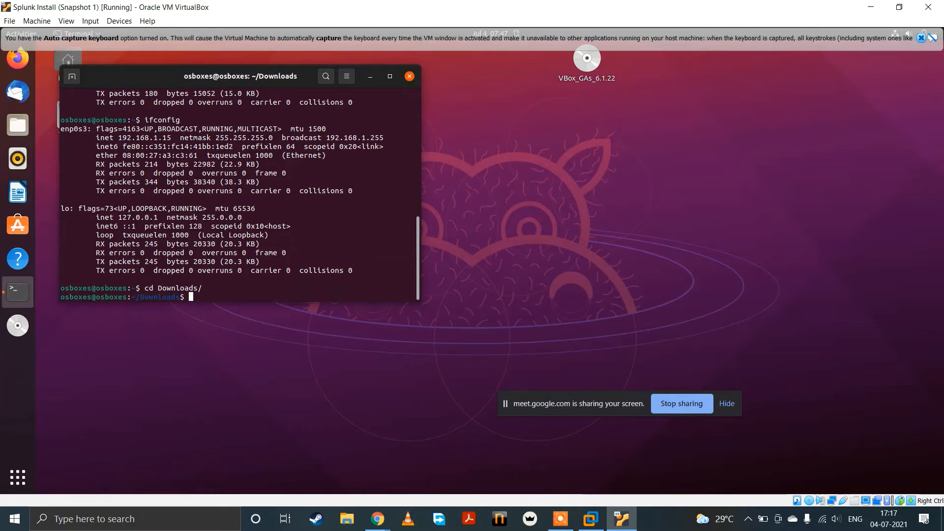
pyautogui.write('ls')
pyautogui.press('Return')
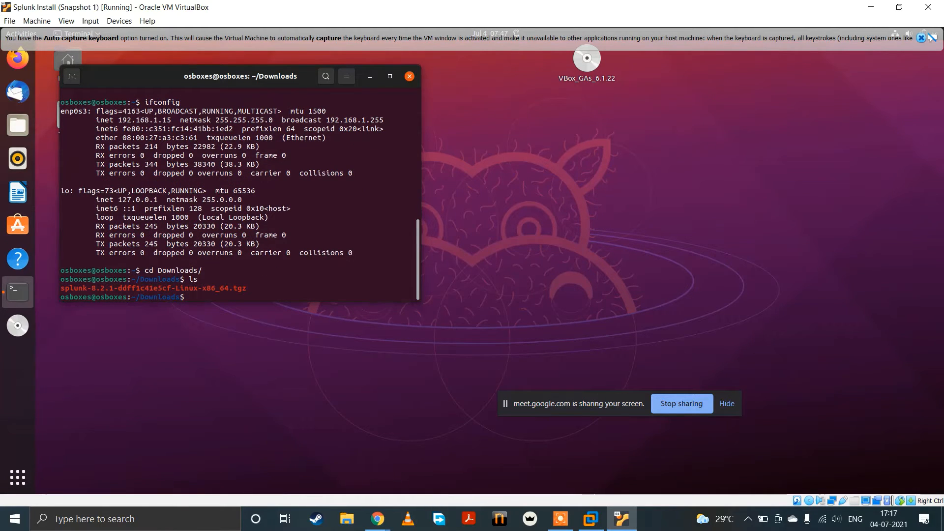
pyautogui.moveTo(118, 287); pyautogui.dragTo(247, 286)
pyautogui.click(345, 235)
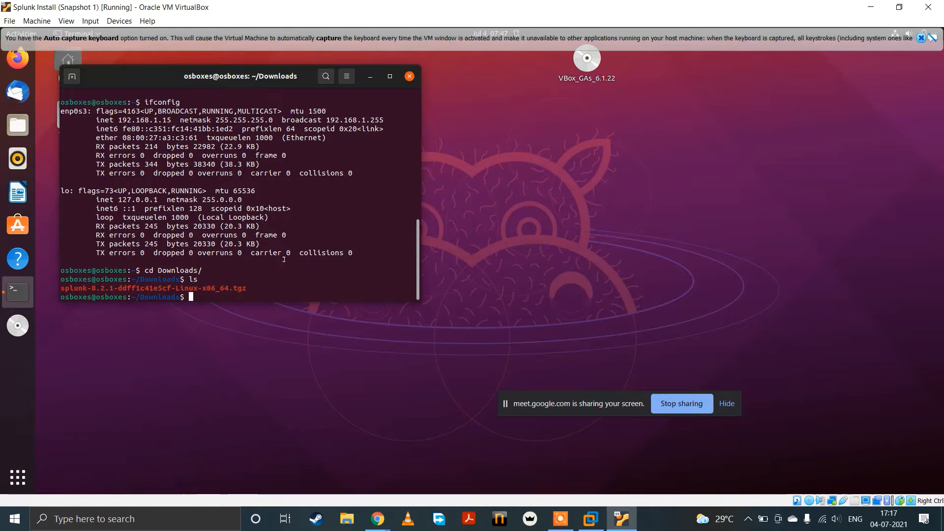
# Step: Dismiss the auto capture keyboard notice, and show the machine's network configuration with ifconfig
pyautogui.scroll(5, 381, 164)
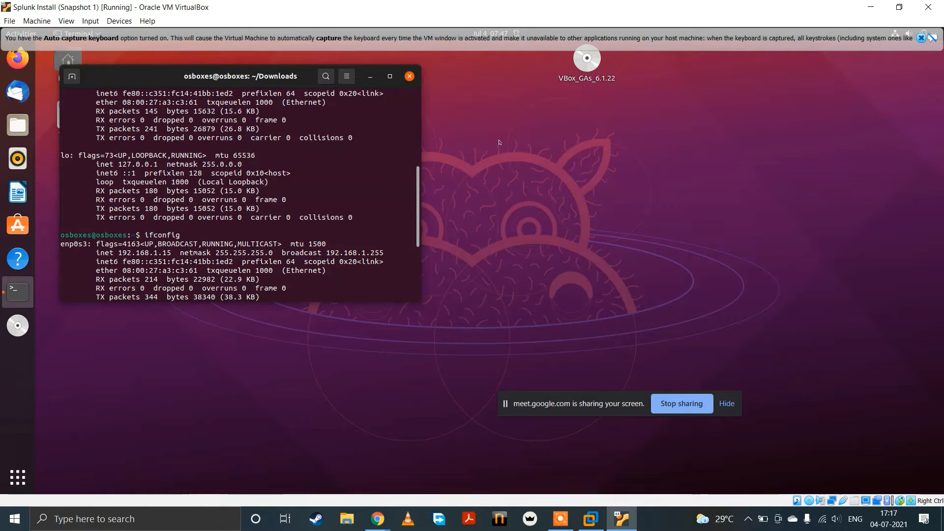
pyautogui.click(922, 38)
pyautogui.scroll(-5, 267, 221)
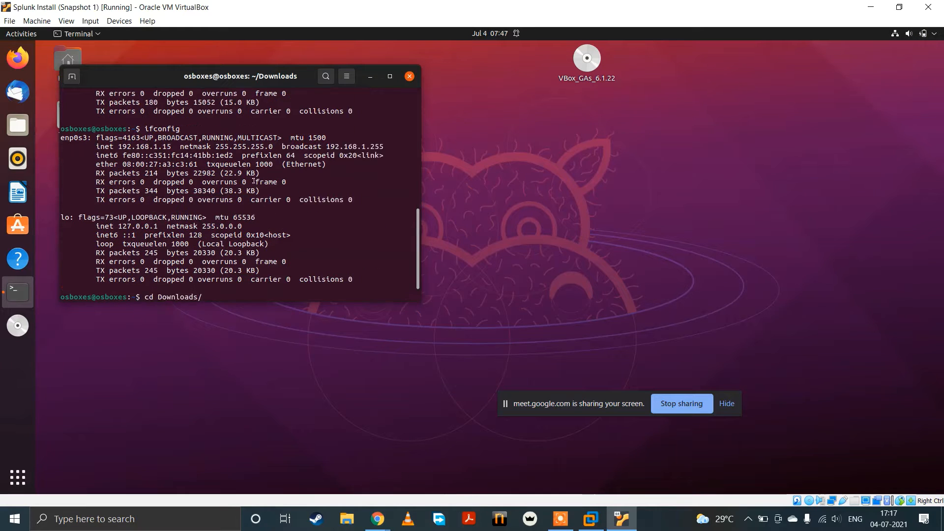
pyautogui.write('ifconfig')
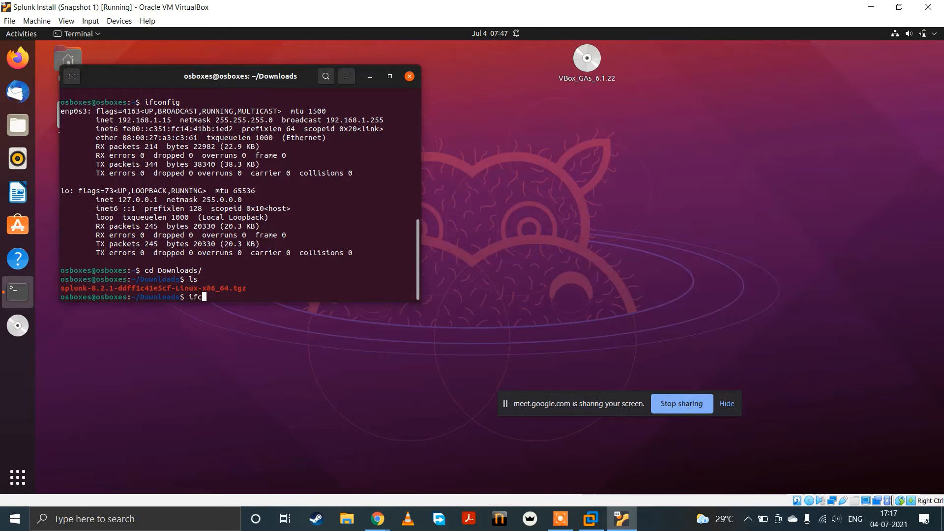
pyautogui.press('Return')
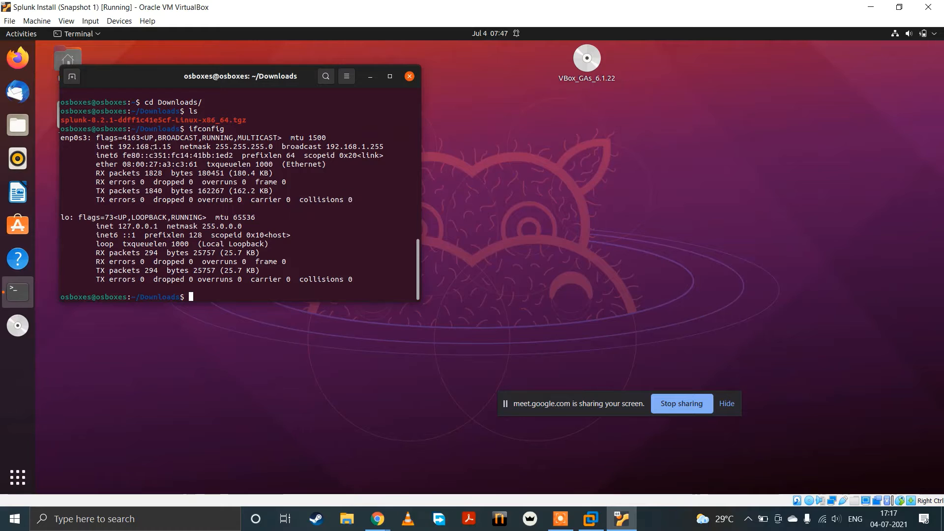
# Step: Set the wired connection's manual IPv4 address to 192.168.1.16 and apply the change
pyautogui.click(935, 35)
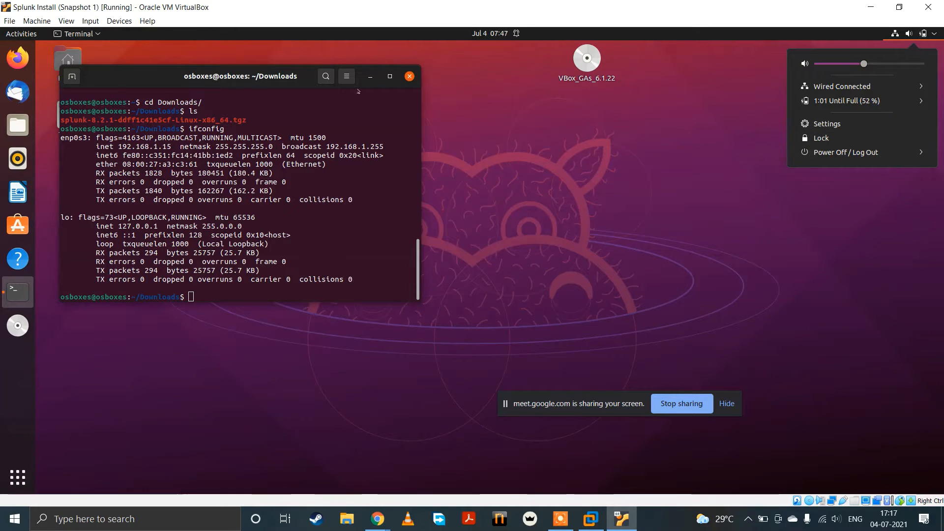
pyautogui.click(842, 86)
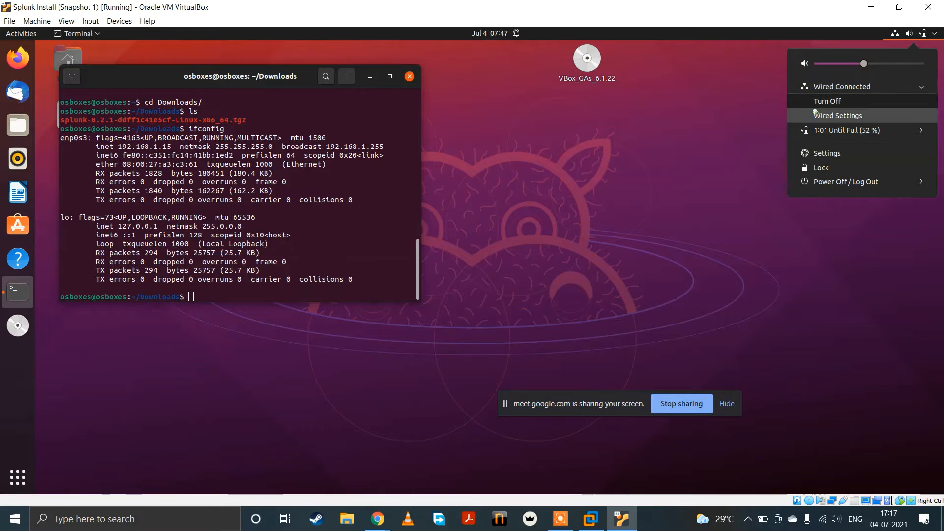
pyautogui.click(836, 114)
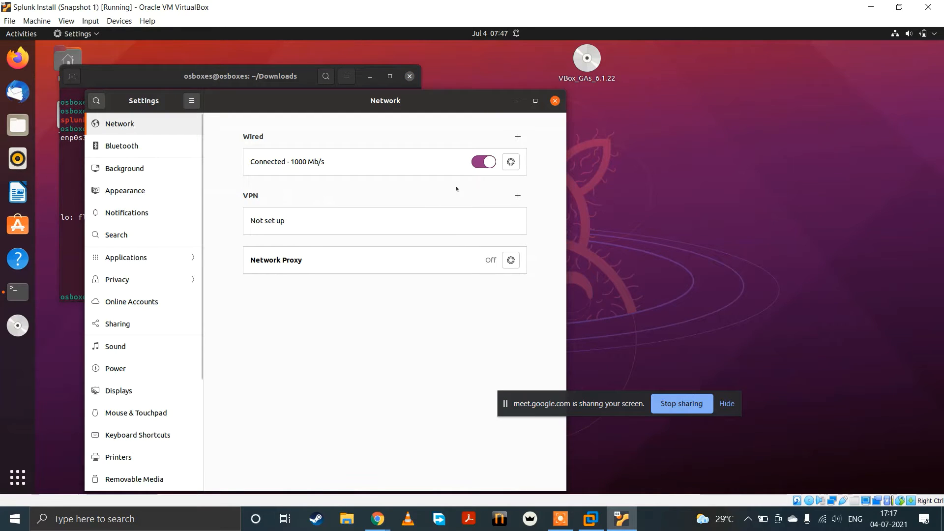
pyautogui.click(510, 163)
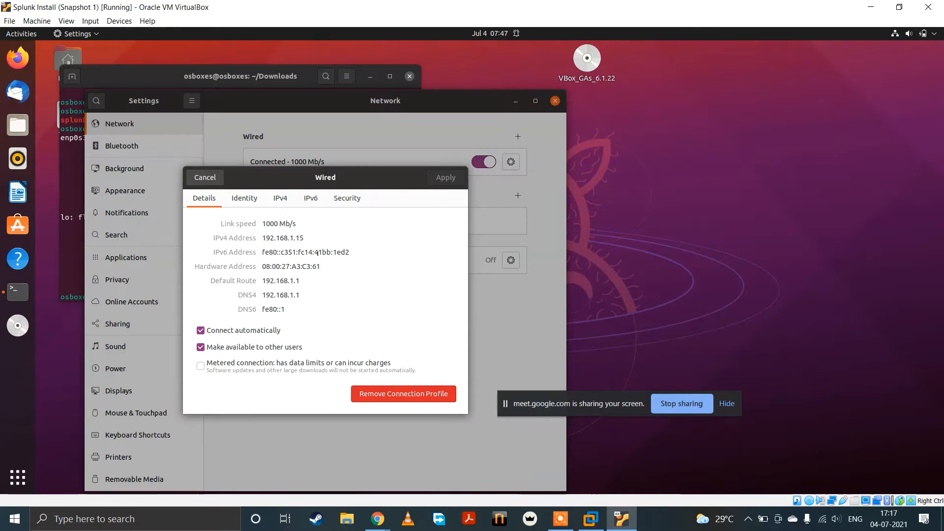
pyautogui.click(280, 198)
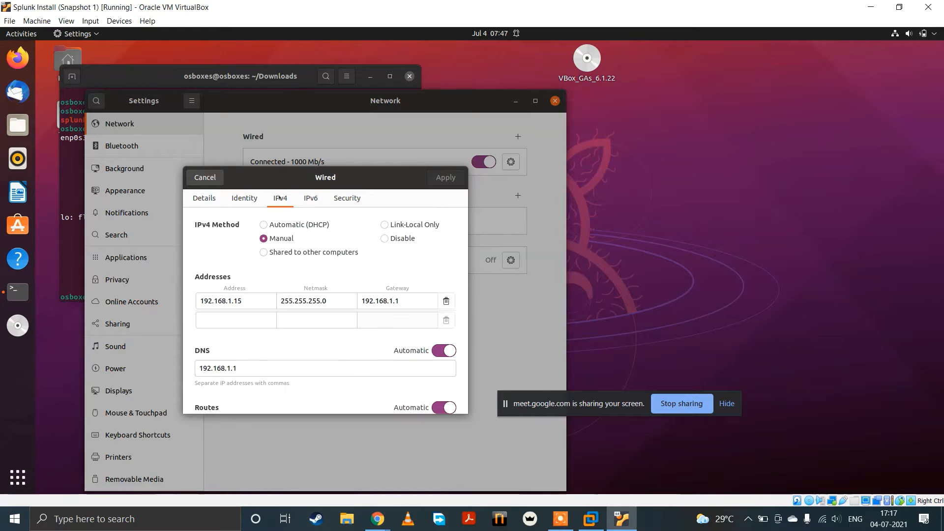
pyautogui.click(252, 300)
pyautogui.press('BackSpace')
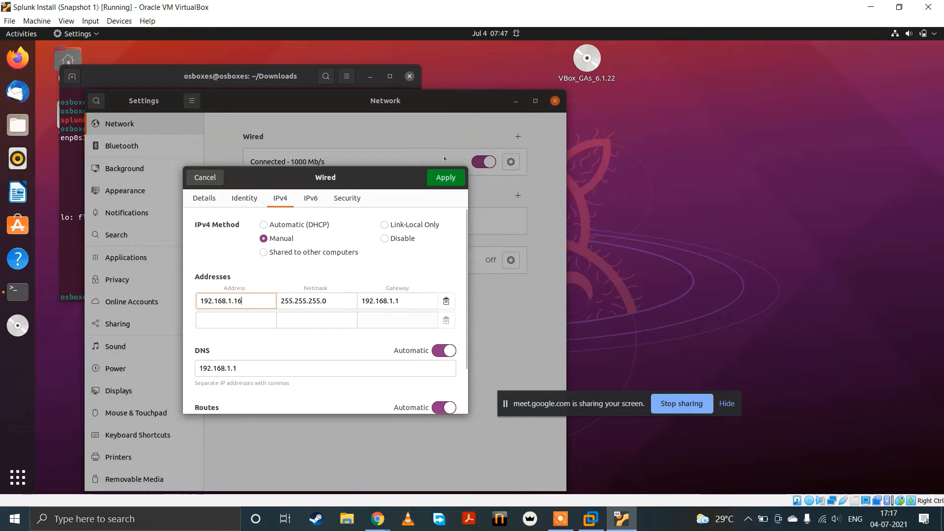
pyautogui.click(440, 178)
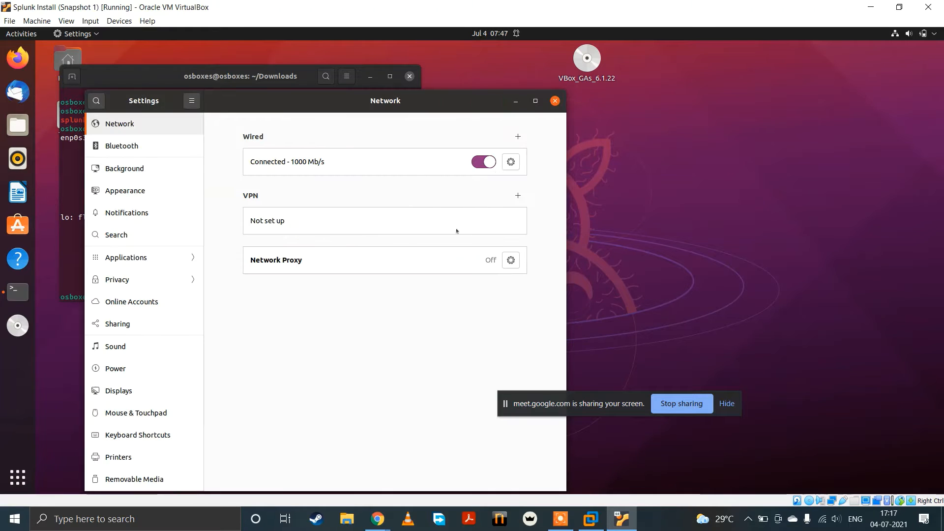
# Step: Restart the wired connection, close the network settings, and check the machine's address with ifconfig
pyautogui.click(493, 166)
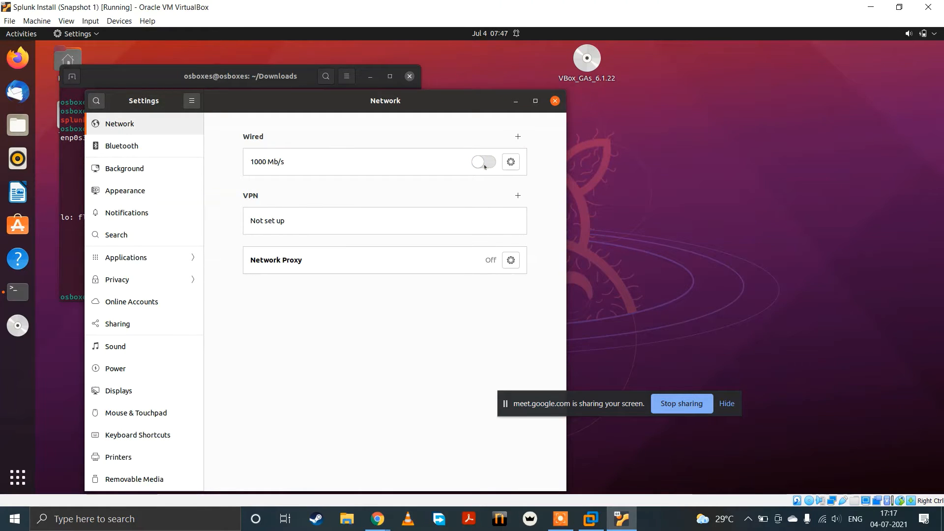
pyautogui.click(484, 165)
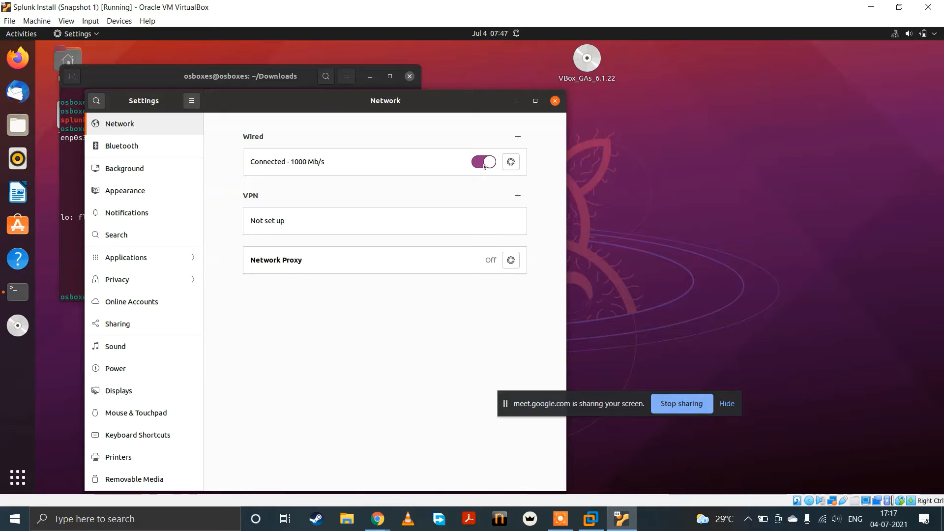
pyautogui.click(554, 102)
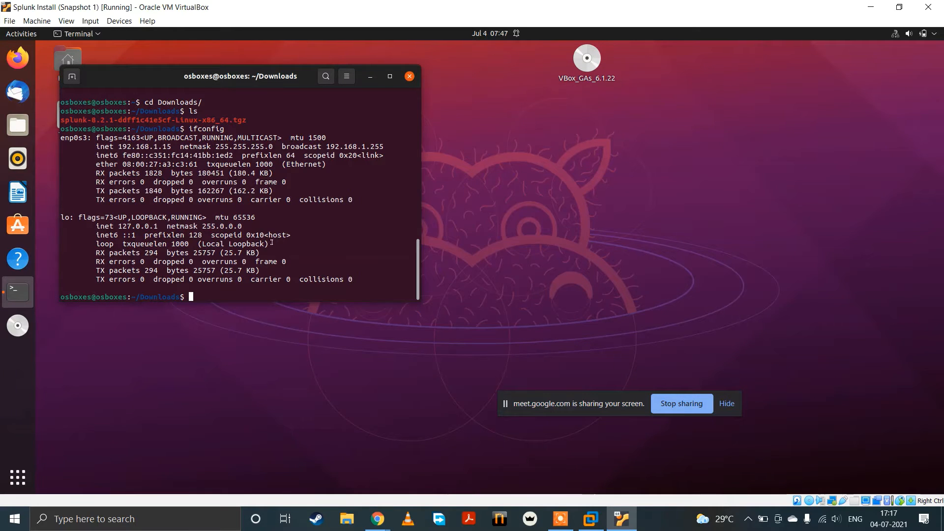
pyautogui.write('ifconfig')
pyautogui.press('Return')
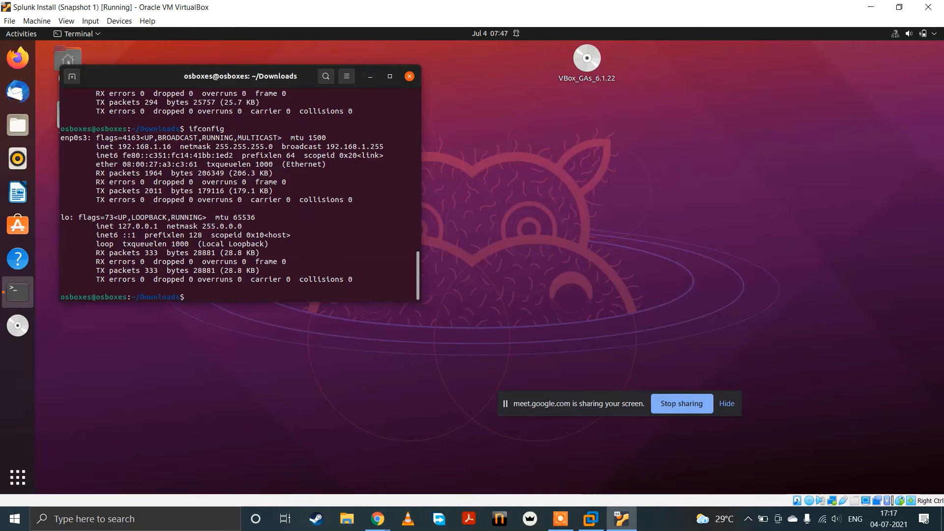
# Step: Ping 192.168.1.15 from the terminal to test the connection, and stop the ping after a few replies
pyautogui.write('ping 192')
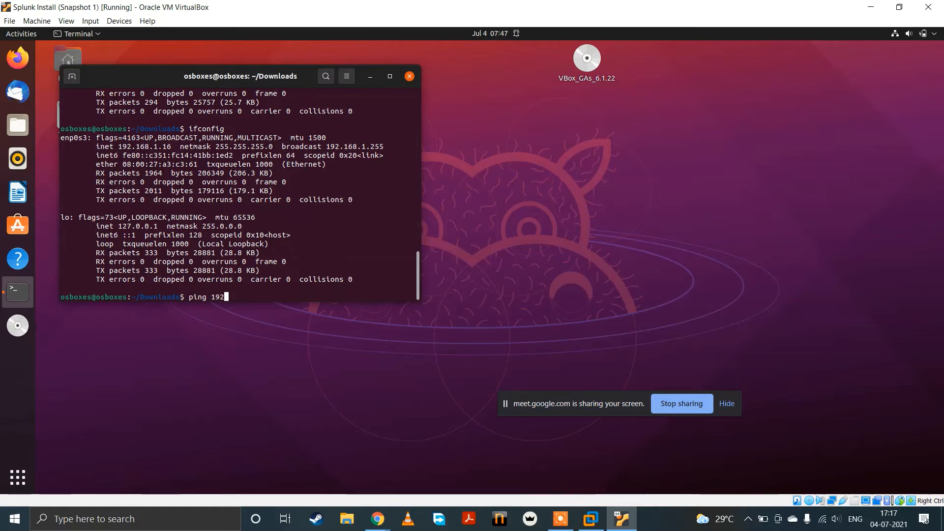
pyautogui.write('.168.1.')
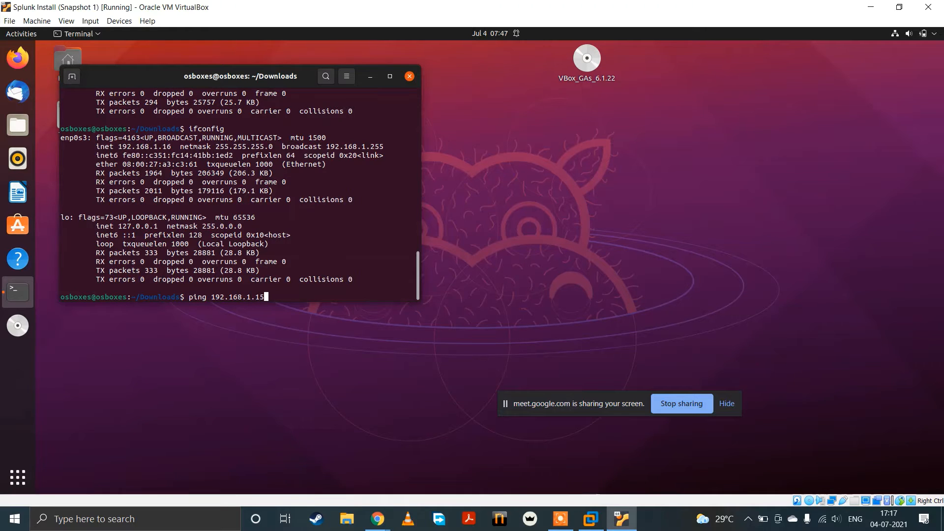
pyautogui.write('15')
pyautogui.press('Return')
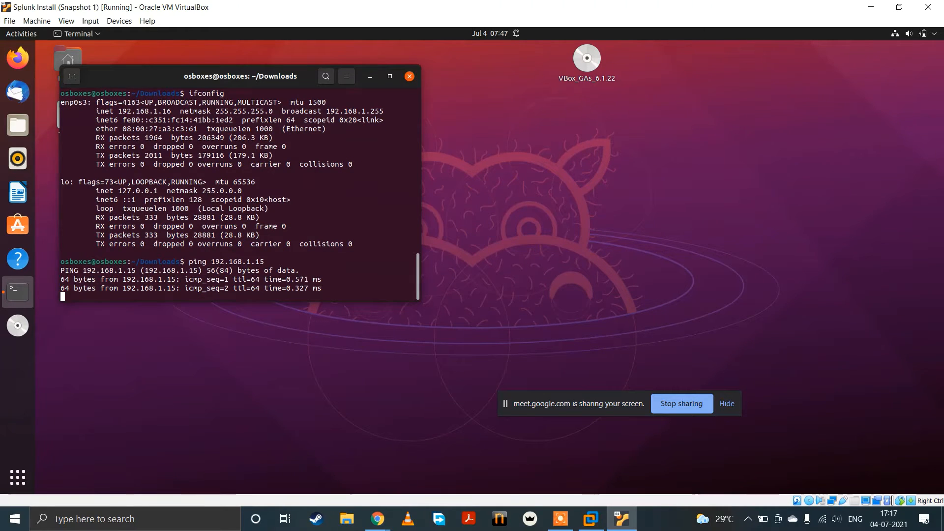
pyautogui.hotkey('ctrl', 'c')
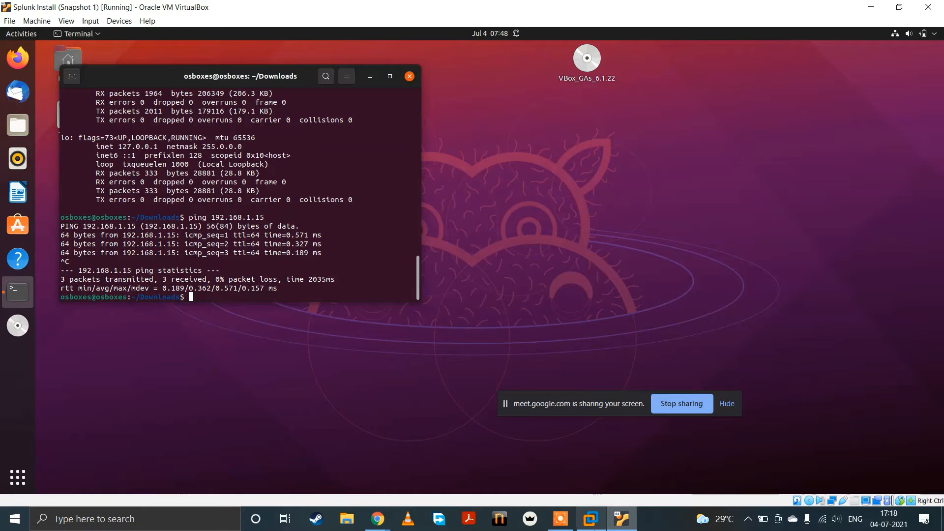
# Step: Look at the Splunk home page in VMware Workstation, and return to the Splunk Install machine in Oracle VM VirtualBox
pyautogui.click(590, 519)
pyautogui.click(473, 344)
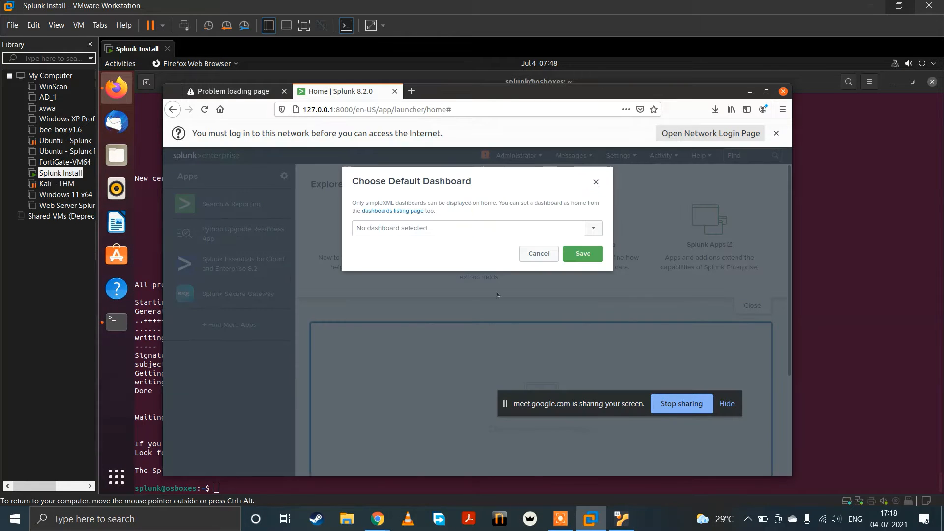
pyautogui.click(538, 253)
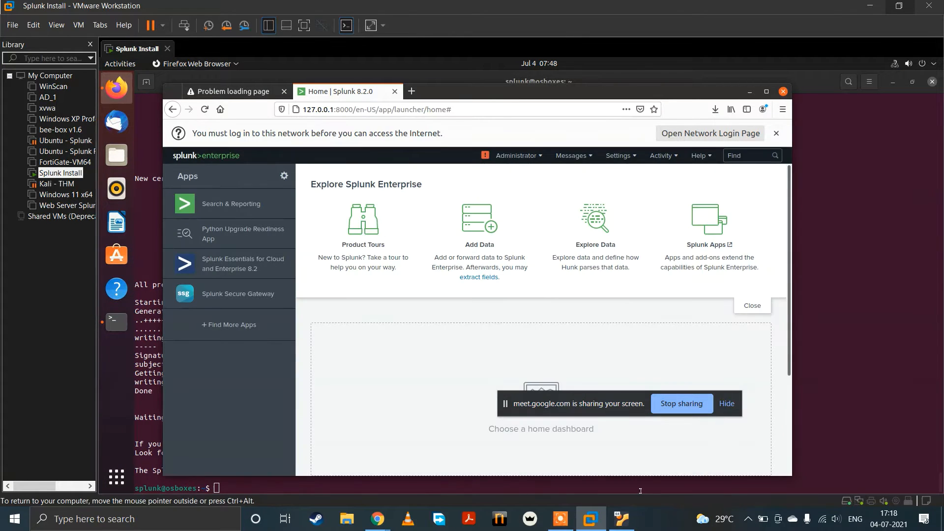
pyautogui.click(622, 519)
pyautogui.click(590, 518)
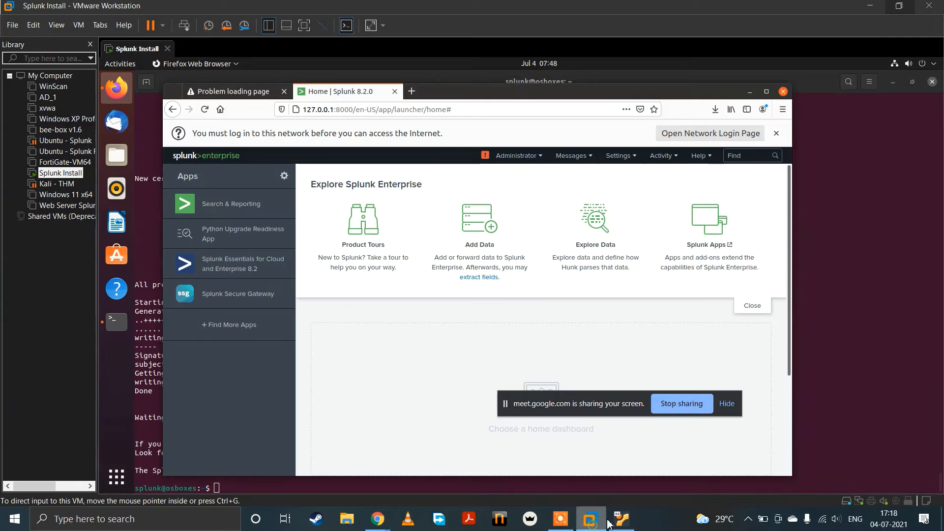
pyautogui.click(622, 518)
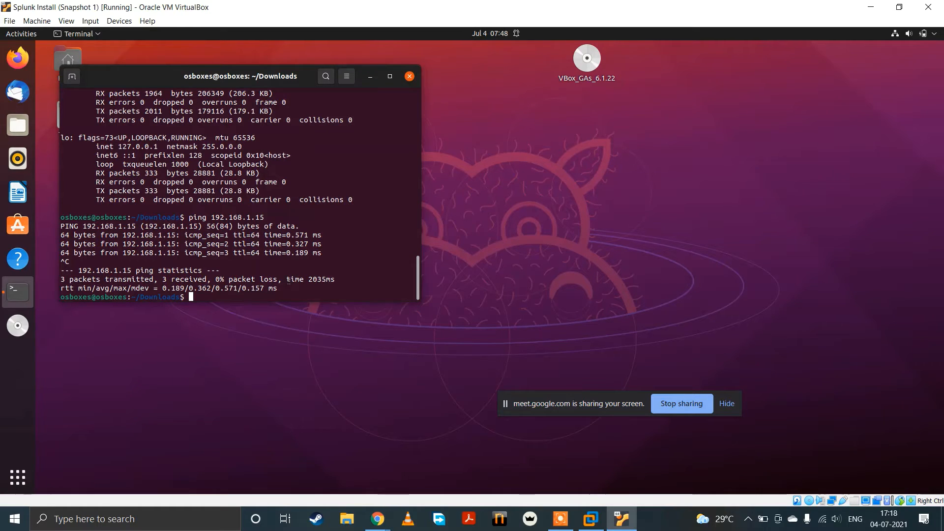
pyautogui.write('opt/l')
pyautogui.press('BackSpace')
pyautogui.press('BackSpace')
pyautogui.press('BackSpace')
pyautogui.press('BackSpace')
pyautogui.press('BackSpace')
pyautogui.press('BackSpace')
# Step: Open Firefox, search the web for xampp, and open the Apache Friends XAMPP page
pyautogui.click(17, 58)
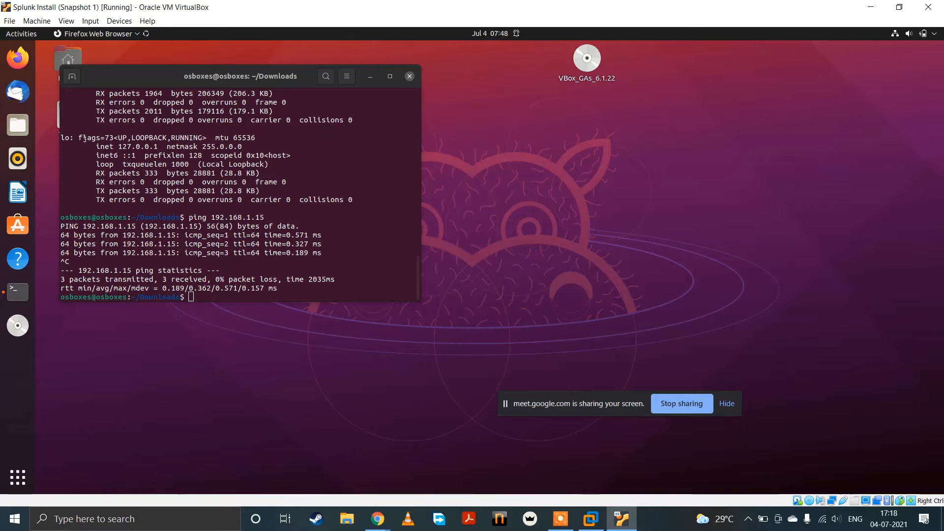
pyautogui.click(151, 148)
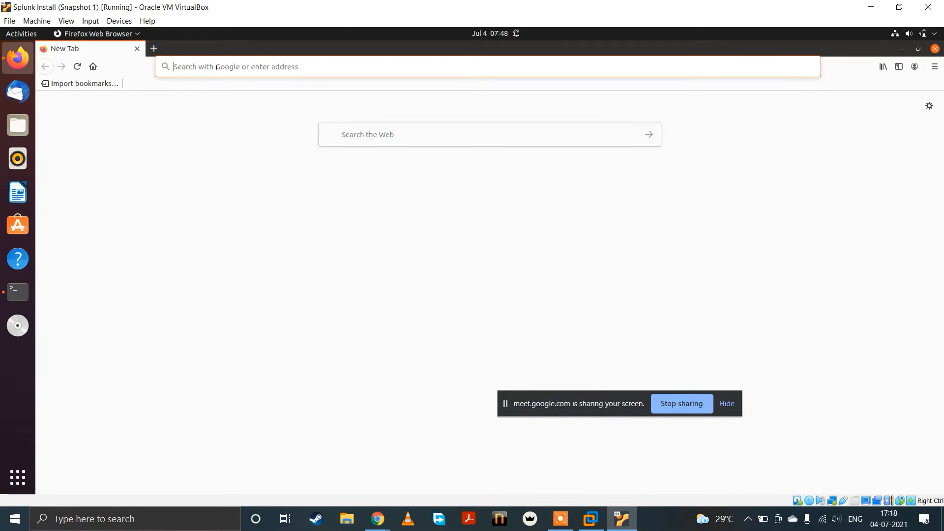
pyautogui.click(217, 67)
pyautogui.write('xa')
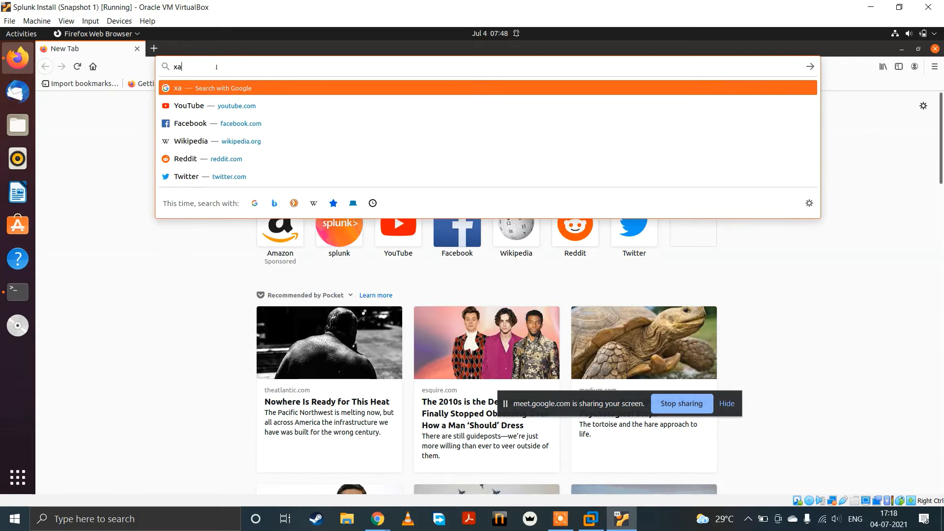
pyautogui.write('mpp')
pyautogui.press('Return')
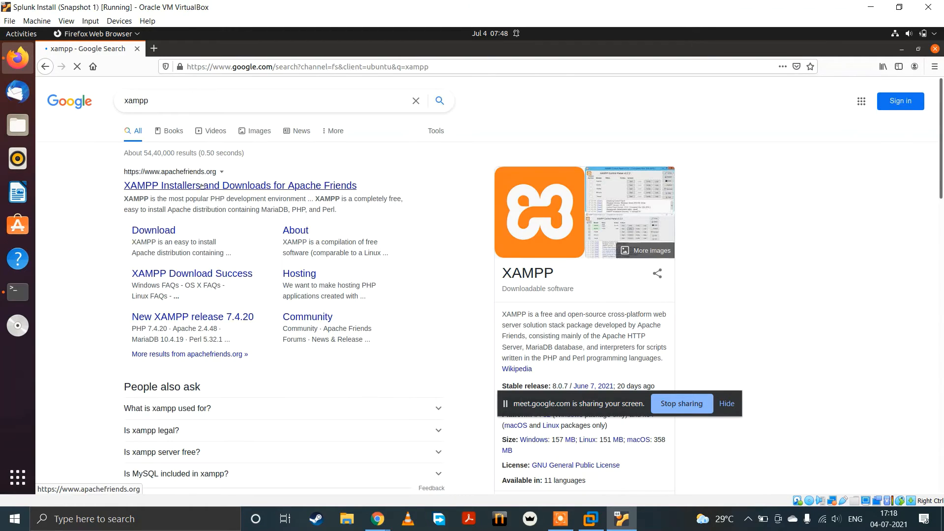
pyautogui.click(186, 182)
# Step: Open the splunk.com website in a new browser tab
pyautogui.hotkey('ctrl', 't')
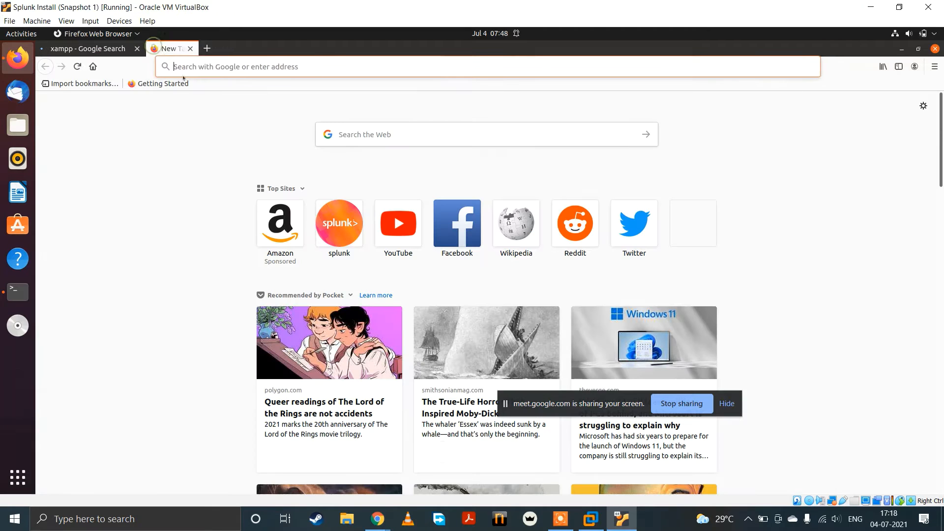
pyautogui.write('splunk.com/')
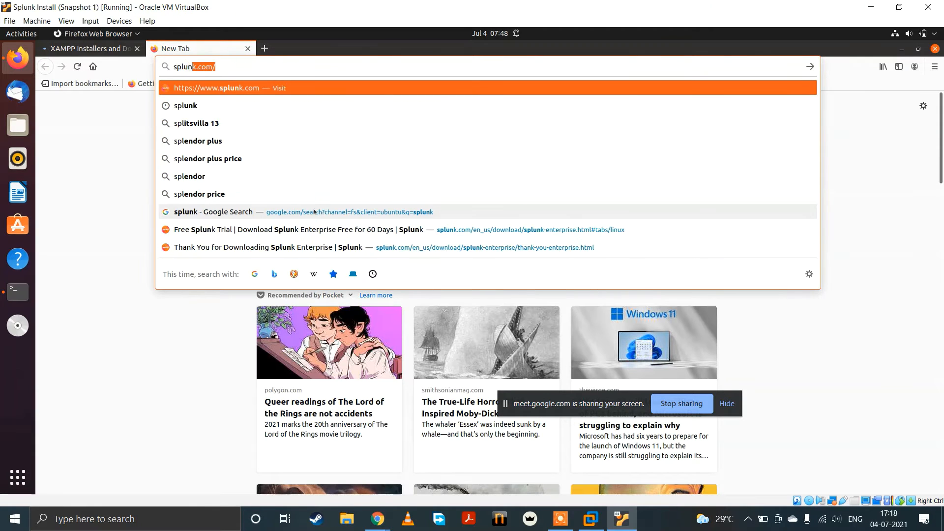
pyautogui.press('Return')
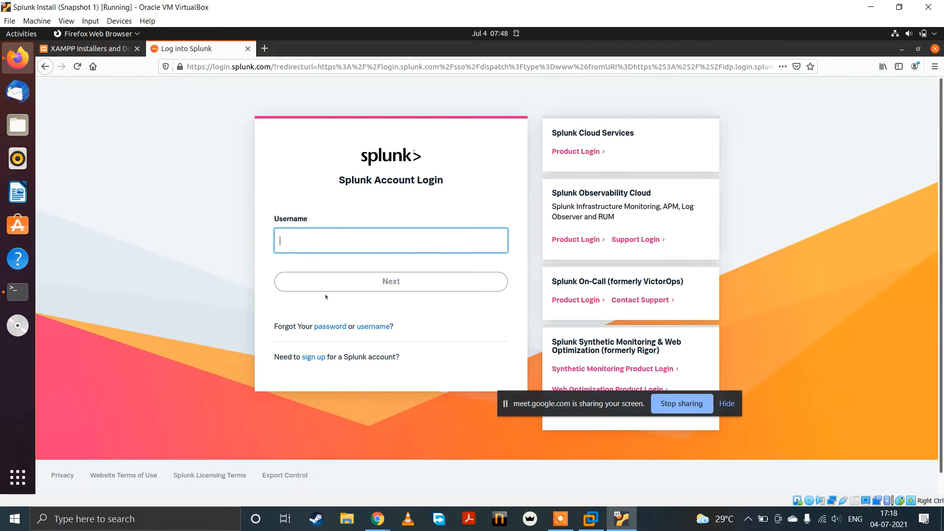
# Step: Log in to the Splunk account by entering the account username and password
pyautogui.write('tj_123')
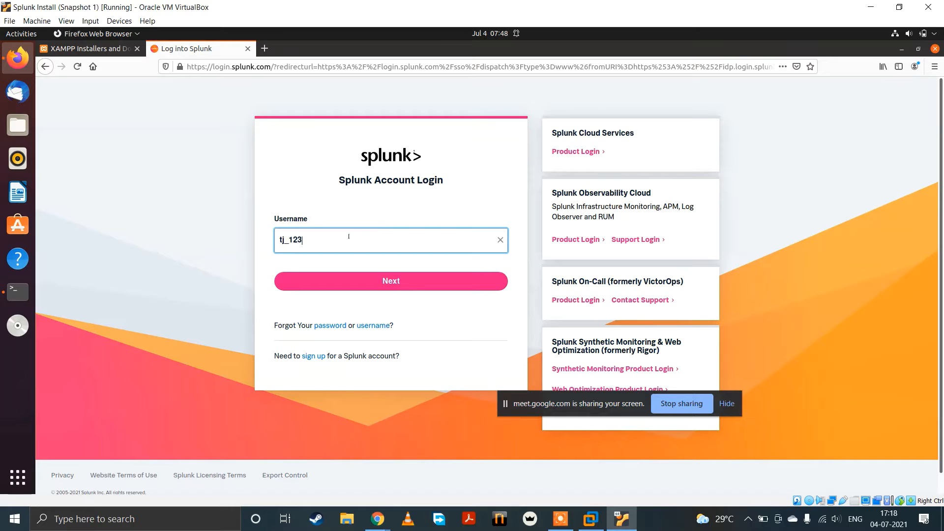
pyautogui.press('Return')
pyautogui.write('*****')
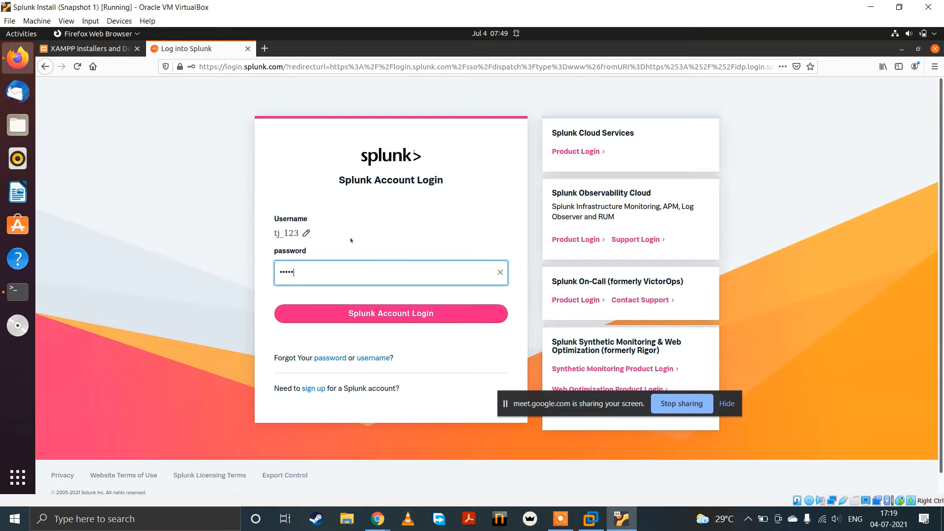
pyautogui.write('*****')
pyautogui.press('Return')
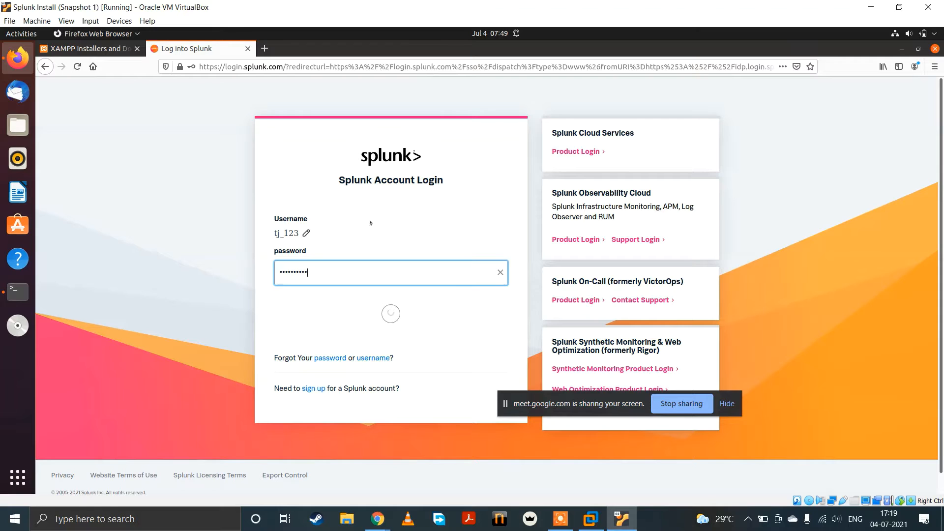
pyautogui.click(224, 164)
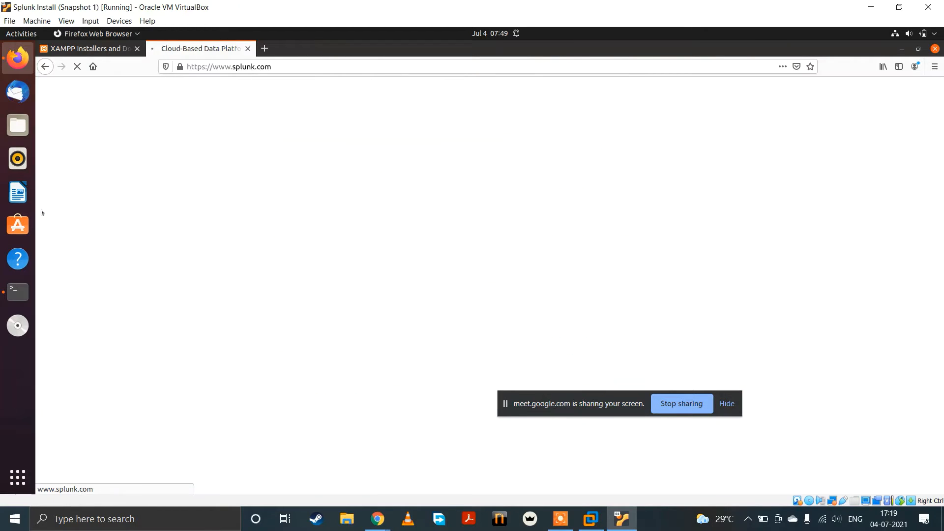
# Step: Download XAMPP 8.0.7 for Linux from the Apache Friends page, and save xampp-linux-x64-8.0.7-0-installer.run
pyautogui.click(89, 48)
pyautogui.scroll(-4, 274, 306)
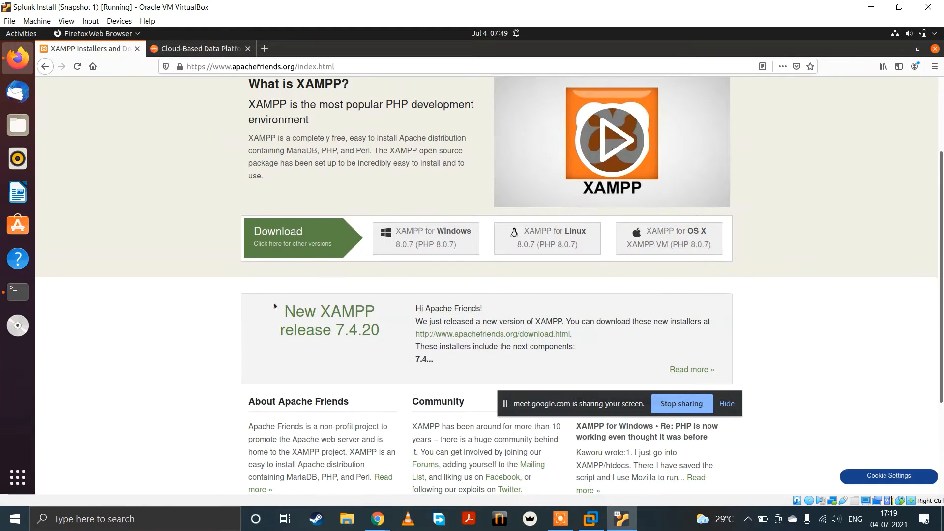
pyautogui.scroll(5, 275, 306)
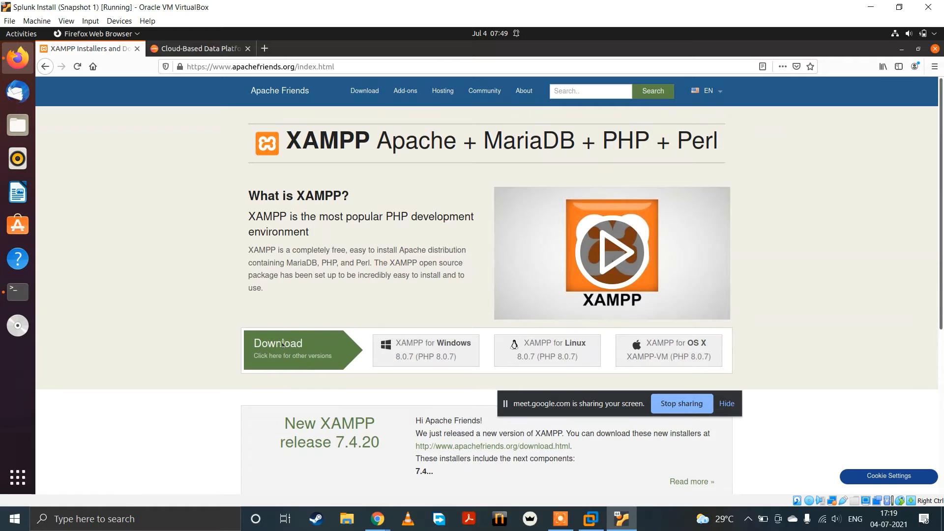
pyautogui.click(457, 346)
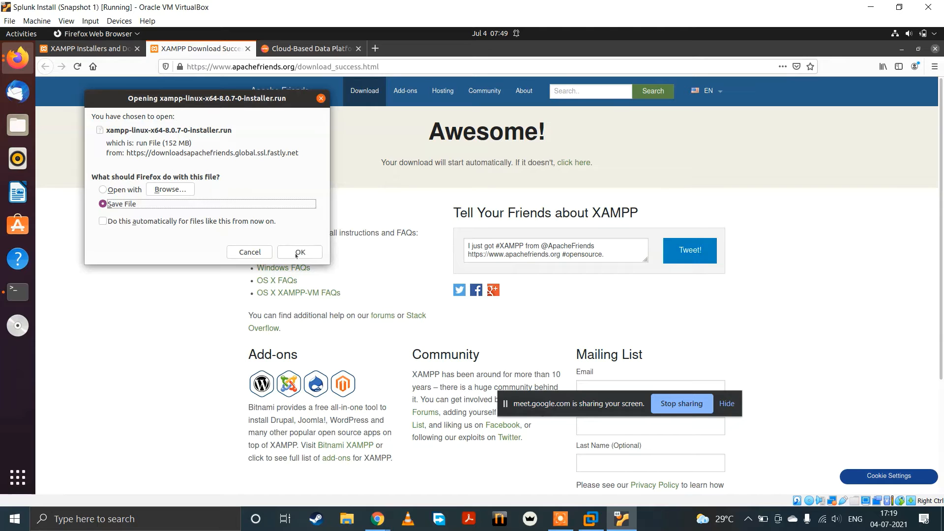
pyautogui.click(299, 252)
# Step: On the Splunk site, go to Free Trials & Downloads and open the Splunk Enterprise free 60-day trial download
pyautogui.click(320, 49)
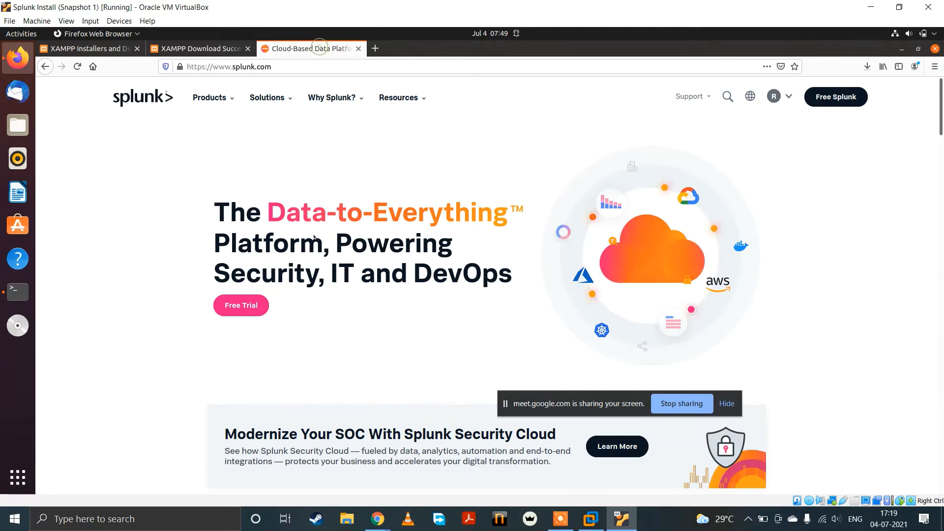
pyautogui.click(210, 97)
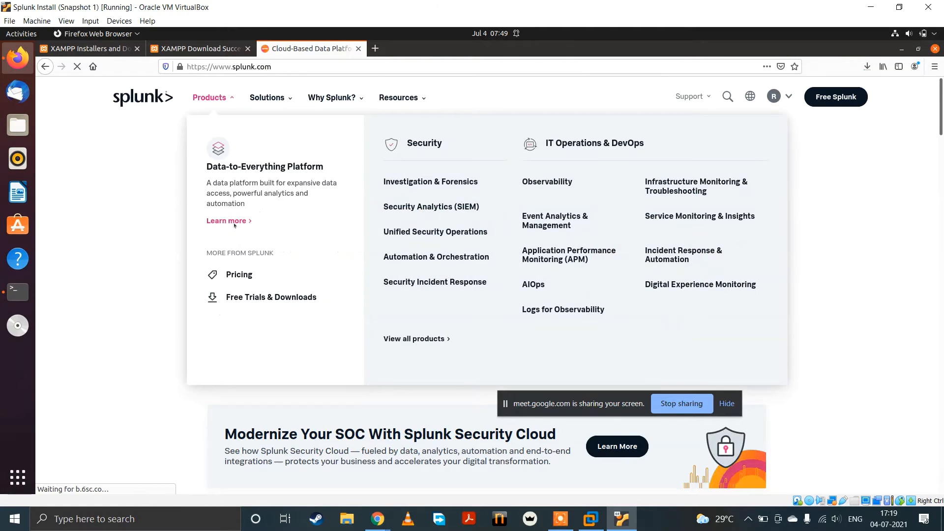
pyautogui.click(235, 302)
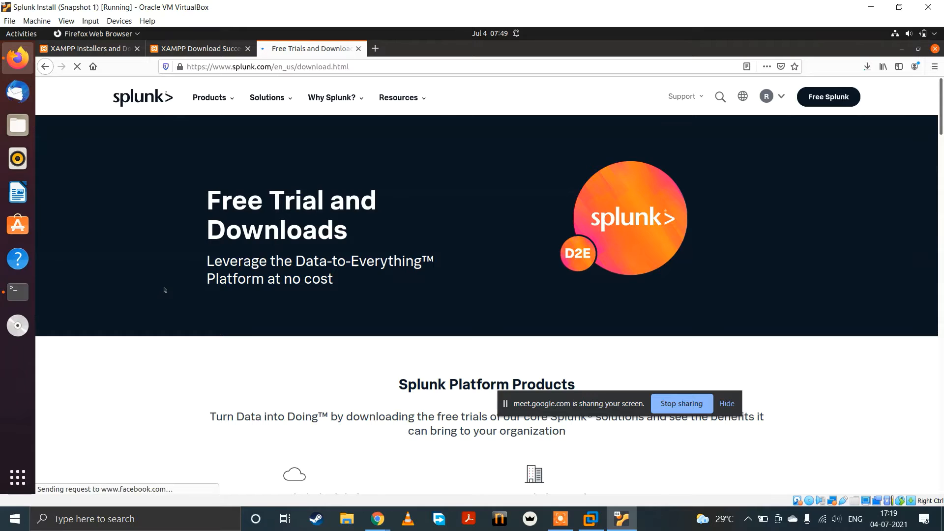
pyautogui.scroll(-3, 164, 288)
pyautogui.scroll(-2, 171, 289)
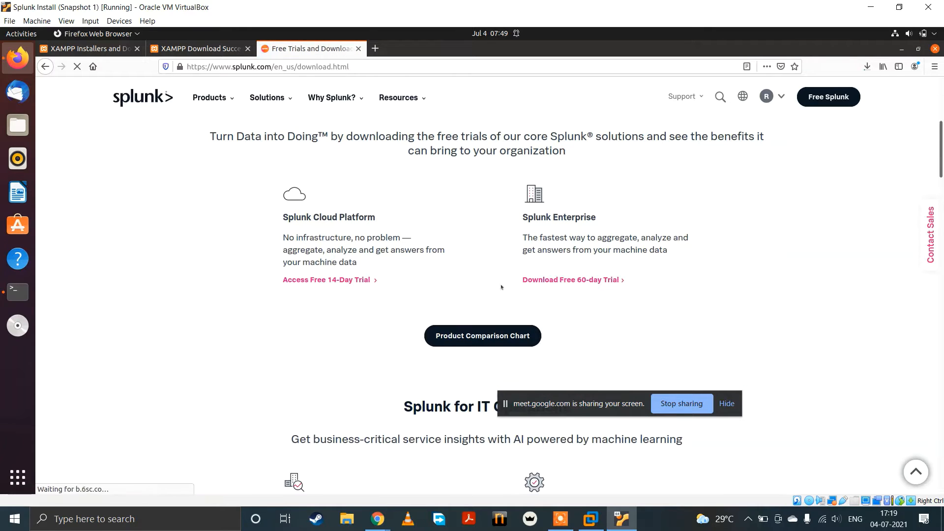
pyautogui.click(600, 284)
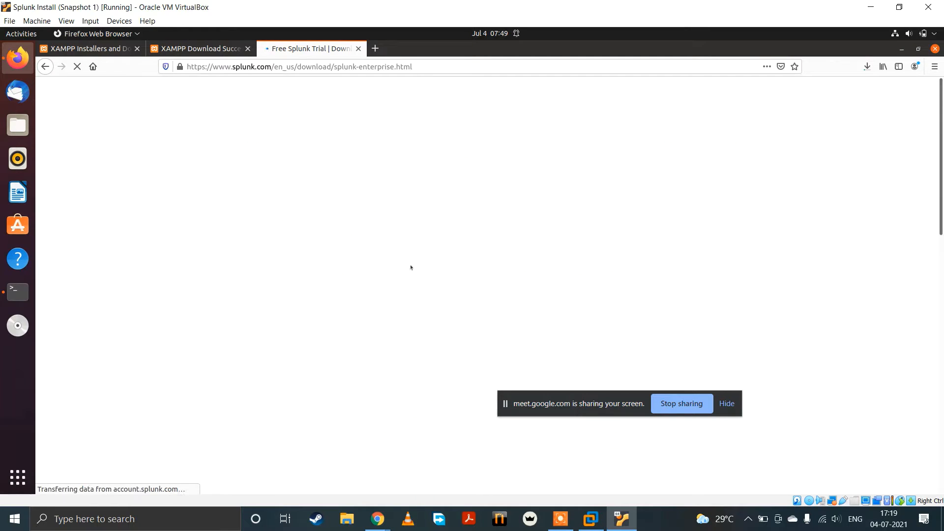
# Step: Request the Linux .tgz package of Splunk Enterprise 8.2.1, and cancel saving the file
pyautogui.scroll(-2, 354, 277)
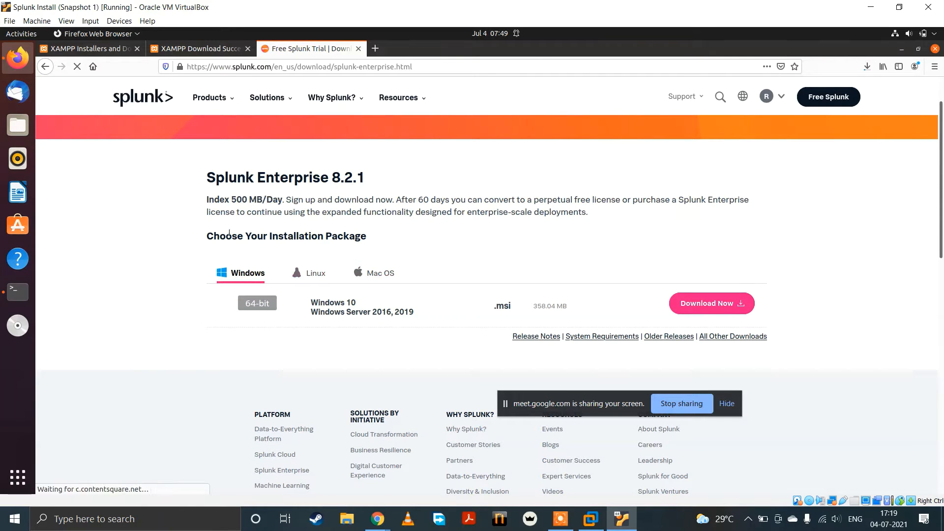
pyautogui.click(320, 268)
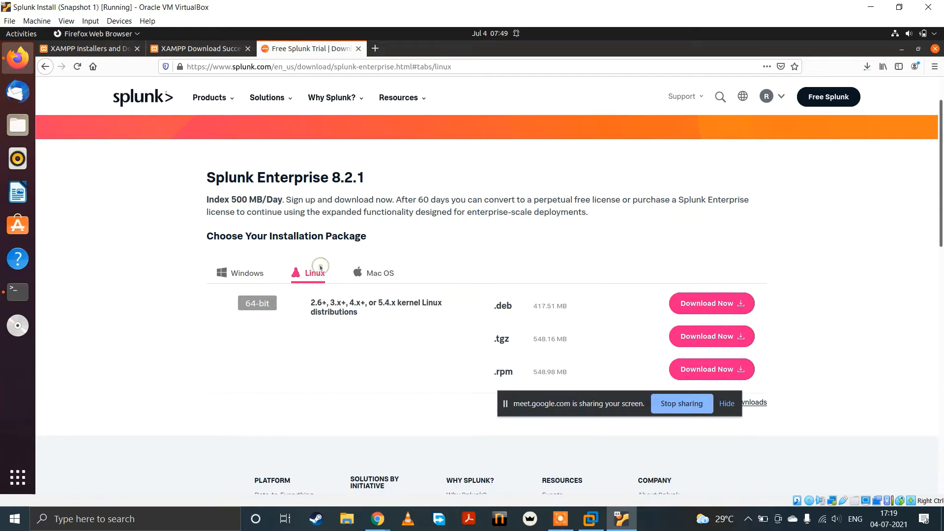
pyautogui.moveTo(503, 338); pyautogui.dragTo(511, 339)
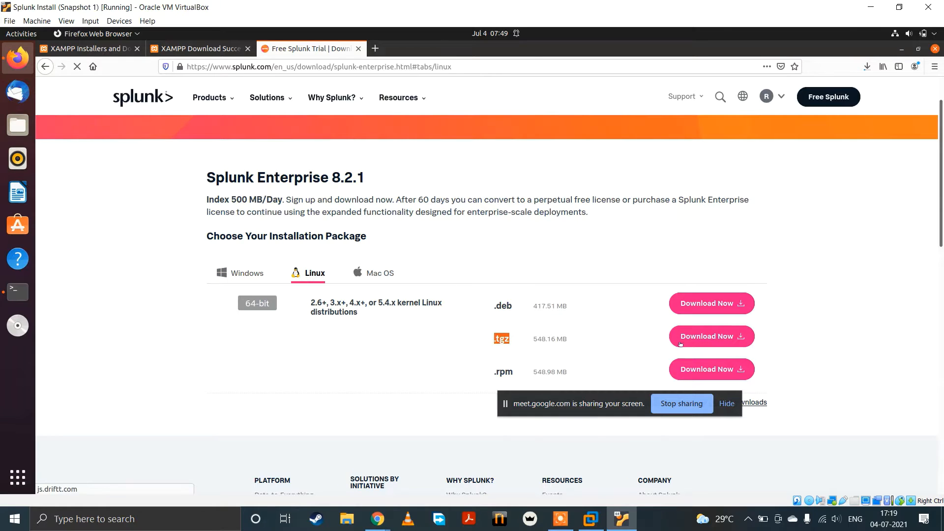
pyautogui.click(712, 337)
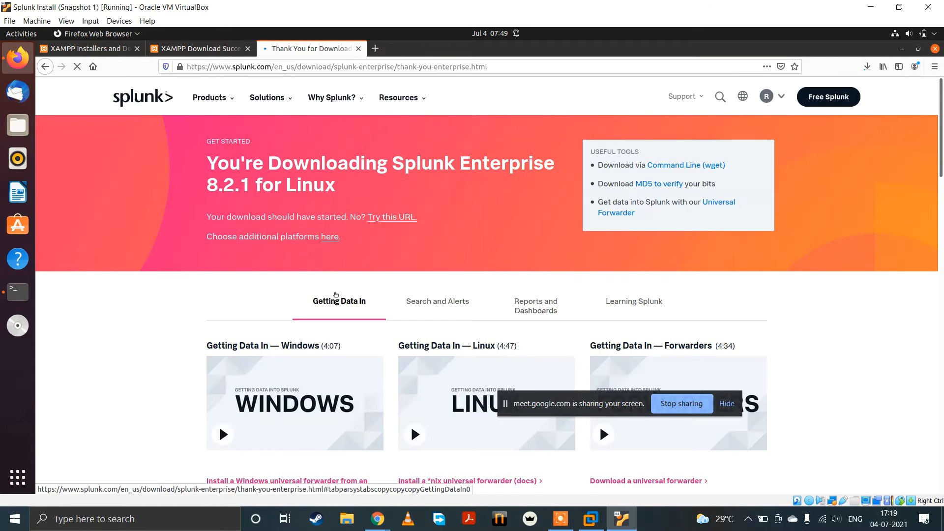
pyautogui.scroll(-2, 396, 291)
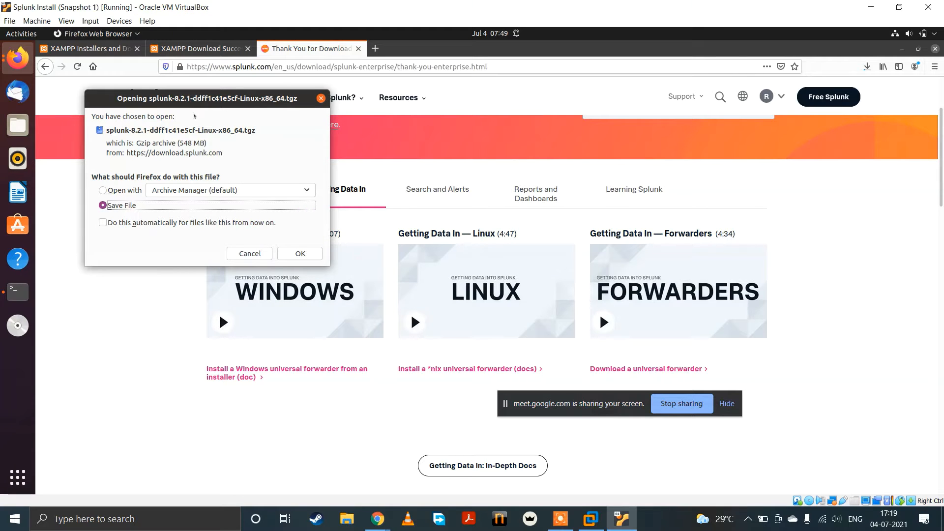
pyautogui.moveTo(176, 103); pyautogui.dragTo(200, 110)
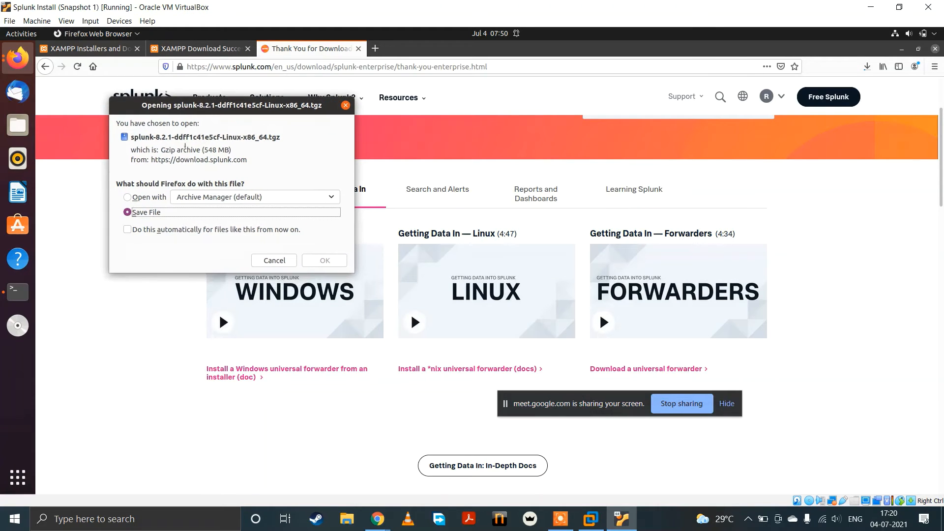
pyautogui.click(274, 260)
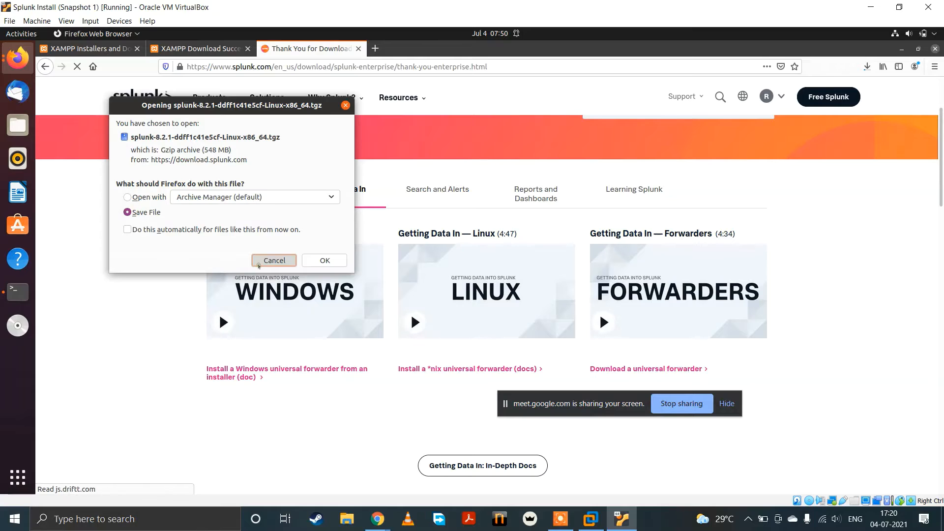
# Step: Download the 64-bit Linux .tgz package of Splunk Universal Forwarder 8.2.1, and save the file
pyautogui.scroll(-1, 496, 325)
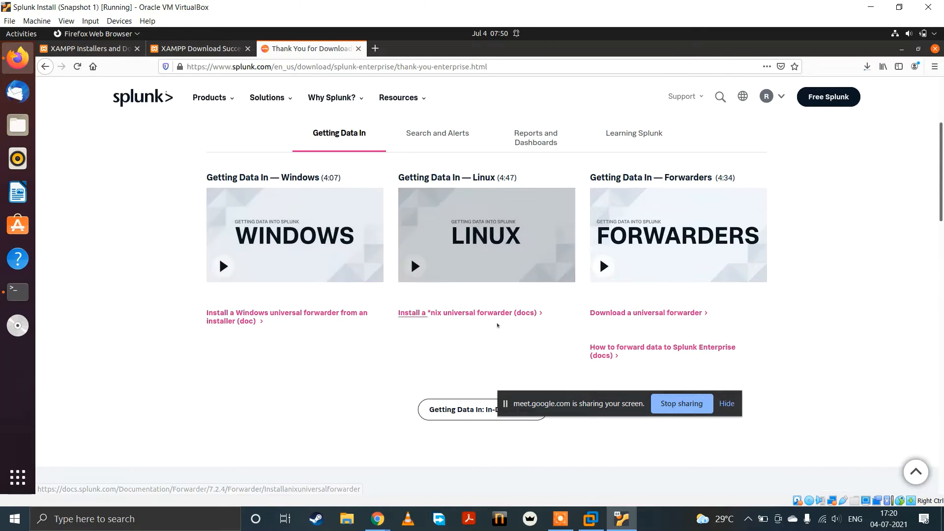
pyautogui.click(625, 313)
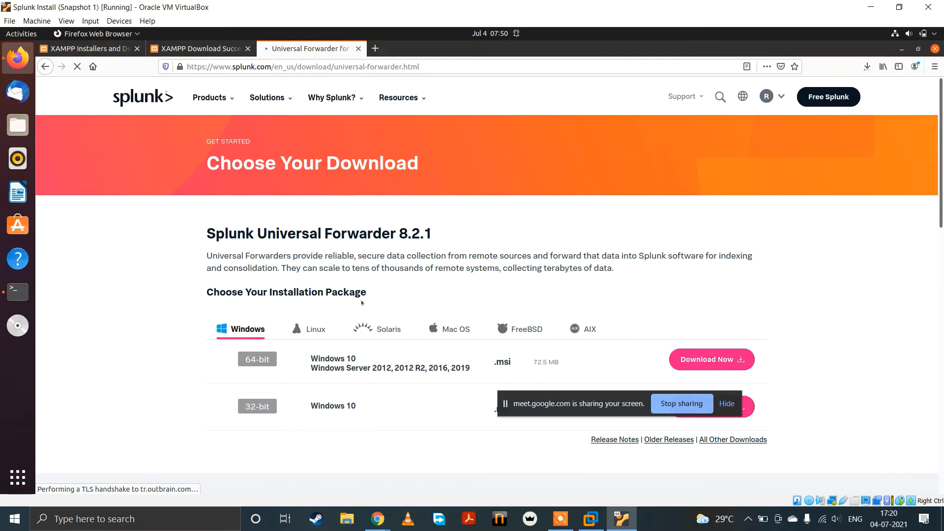
pyautogui.click(305, 330)
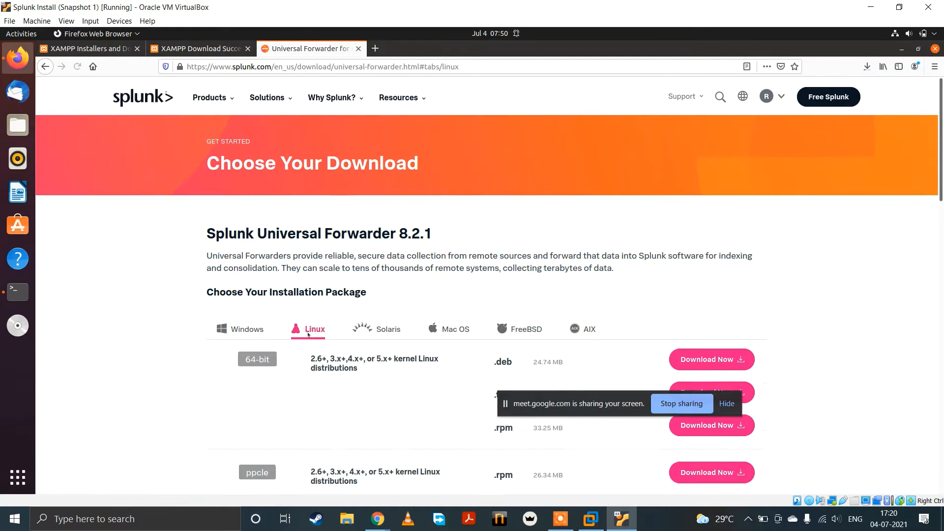
pyautogui.scroll(-2, 308, 334)
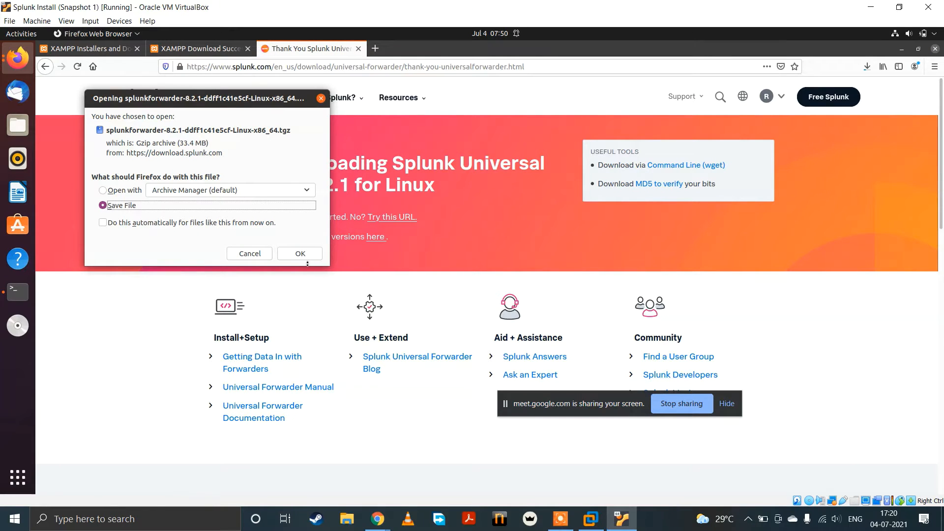
pyautogui.click(299, 257)
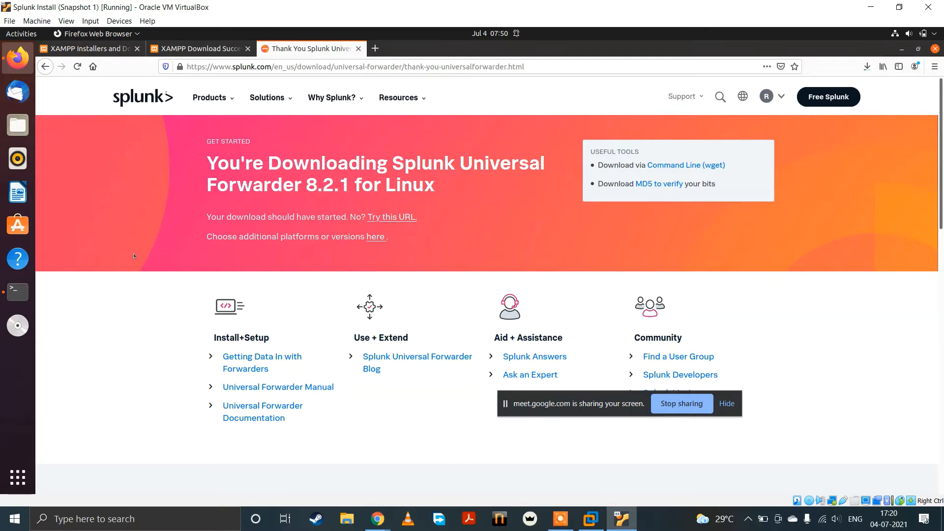
# Step: Check the browser's download progress, and bring up the terminal in a maximized window
pyautogui.click(867, 66)
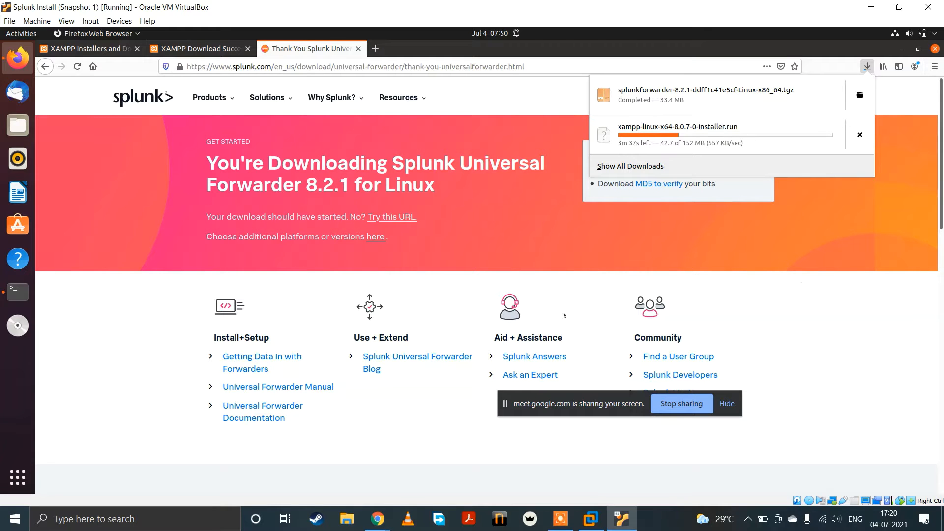
pyautogui.click(17, 292)
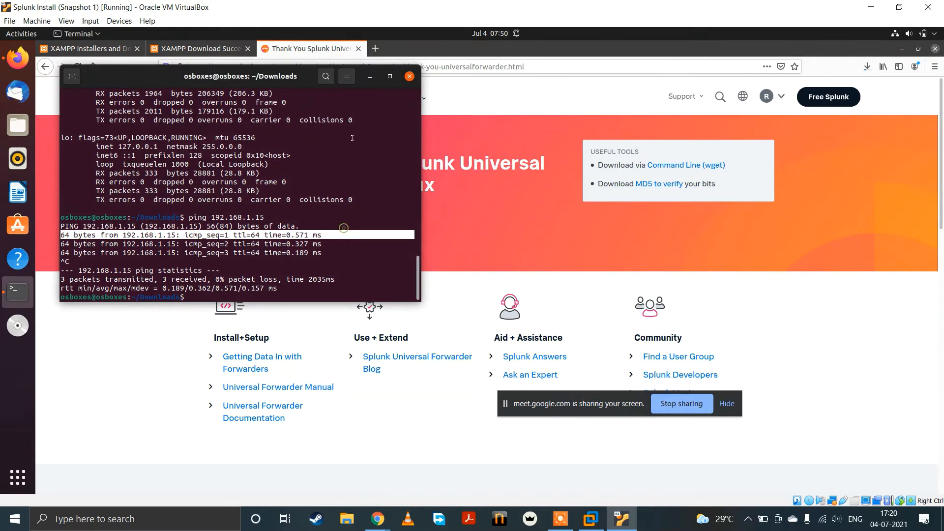
pyautogui.click(390, 77)
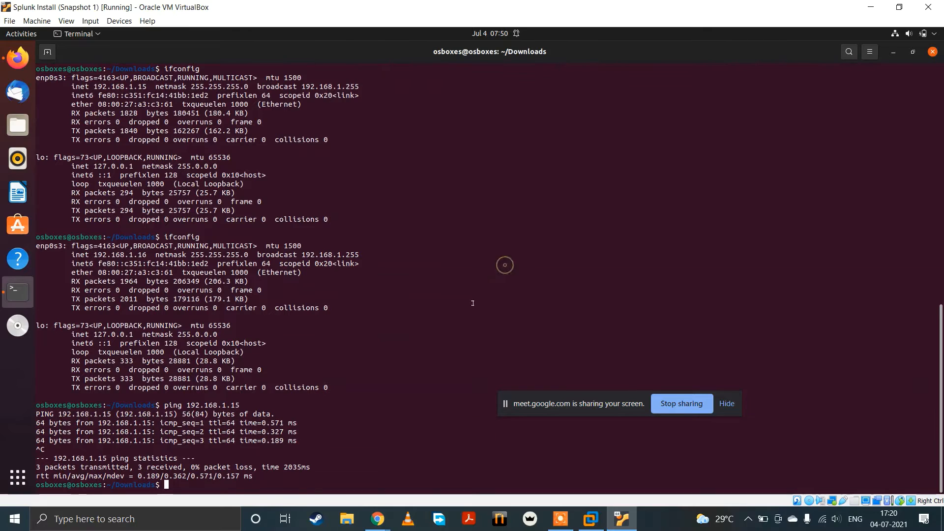
# Step: Look at the Splunk Install machine in VMware Workstation, and switch to the Google Meet call in Chrome
pyautogui.click(591, 519)
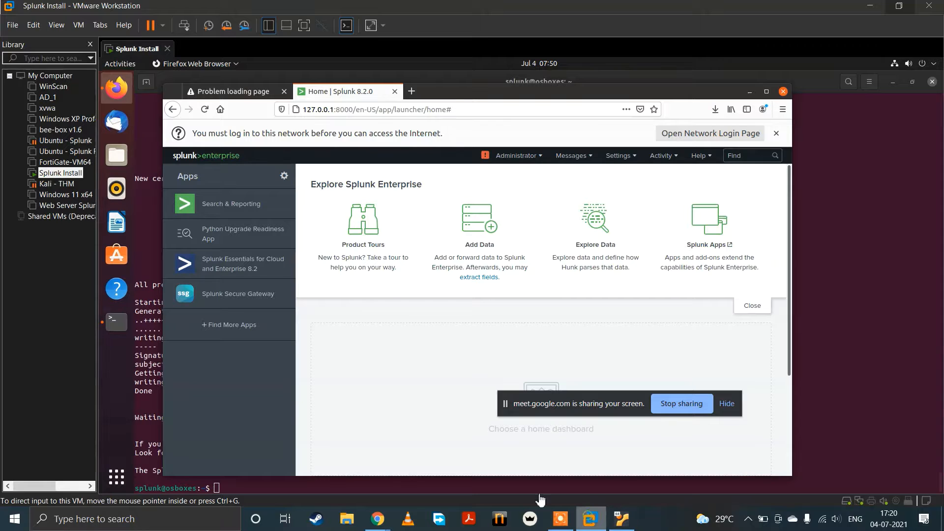
pyautogui.moveTo(377, 519)
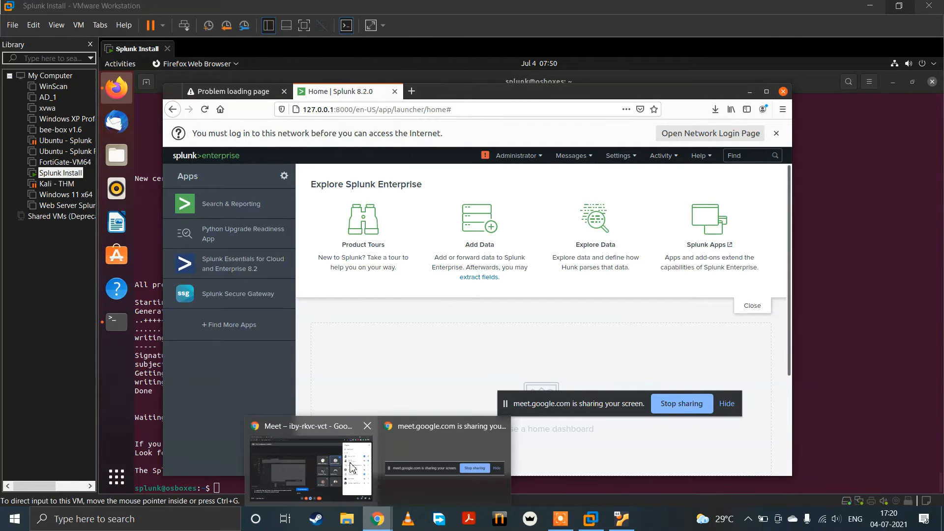
pyautogui.click(351, 466)
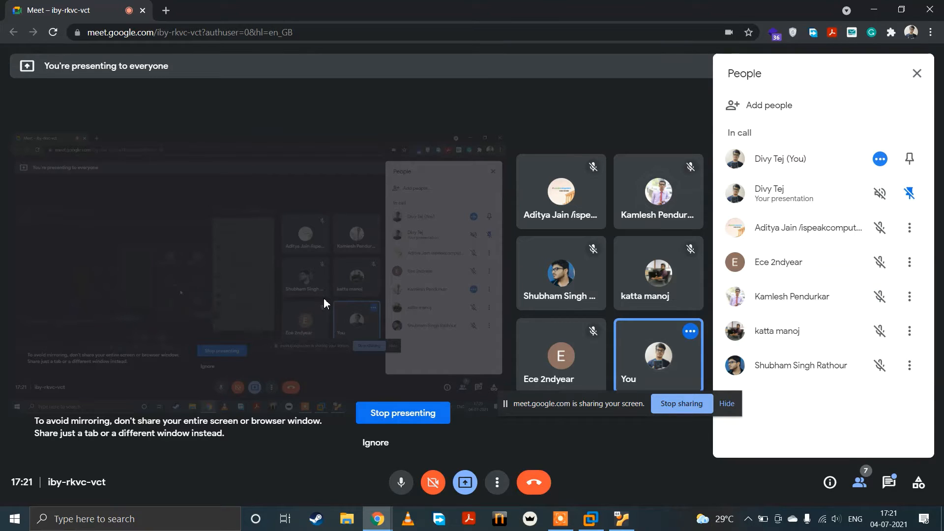
# Step: Switch to the Splunk Install machine in VirtualBox and open a root shell with sudo bash, entering the account password
pyautogui.click(622, 519)
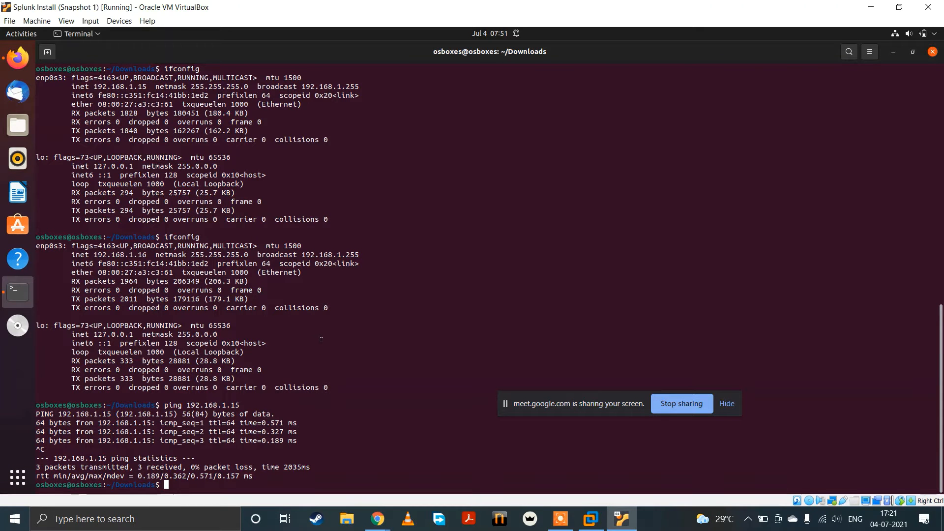
pyautogui.write('sudo bash')
pyautogui.press('Return')
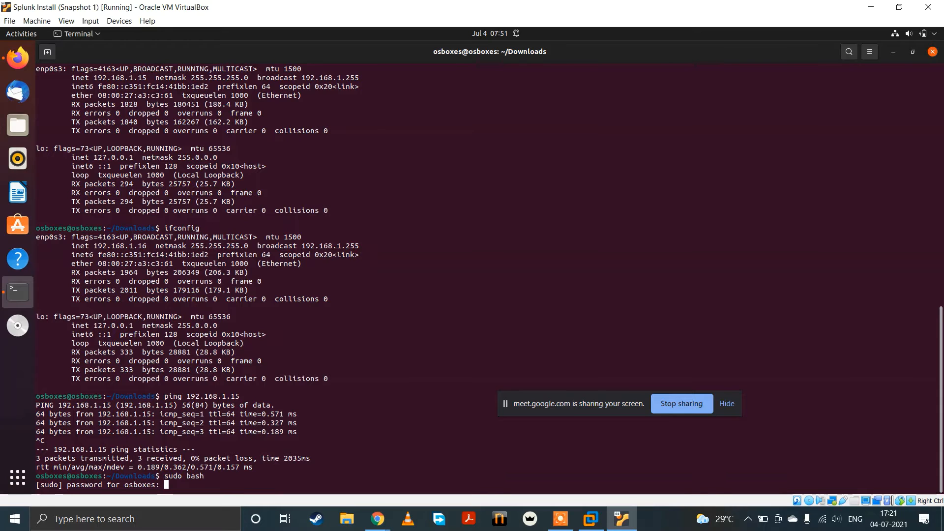
pyautogui.press('Return')
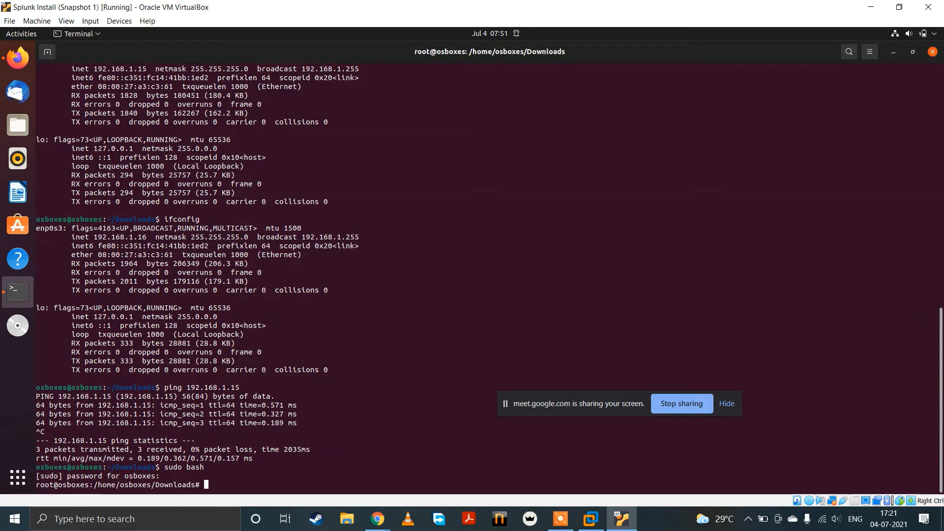
# Step: Write a useradd command for user splunk with shell /bin/bash and a created home directory at /opt/splunkforwarder
pyautogui.write('useradd -s /bin/bash -')
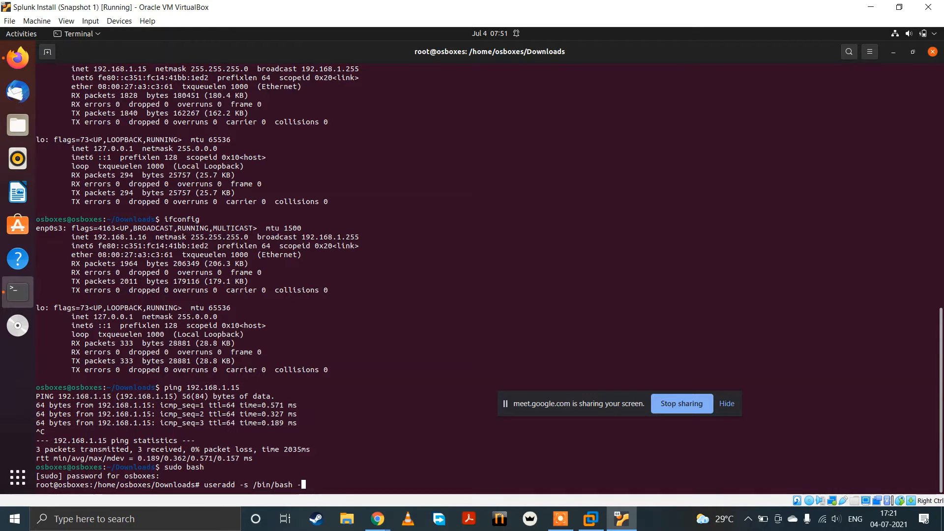
pyautogui.write('d')
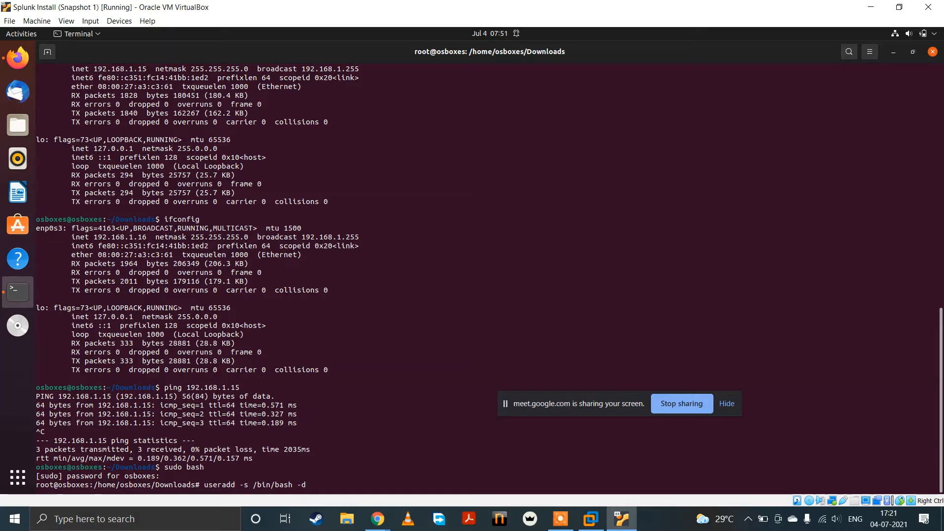
pyautogui.write(' /opt/')
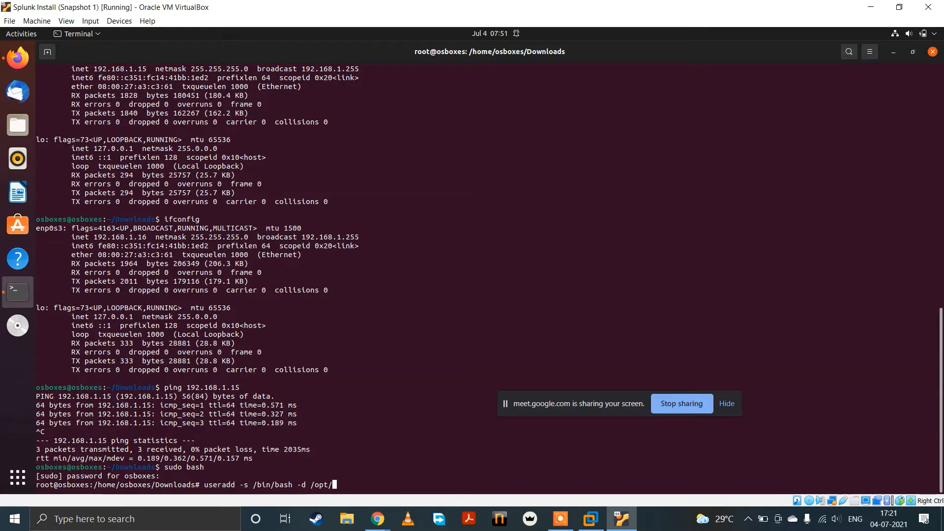
pyautogui.write('splun')
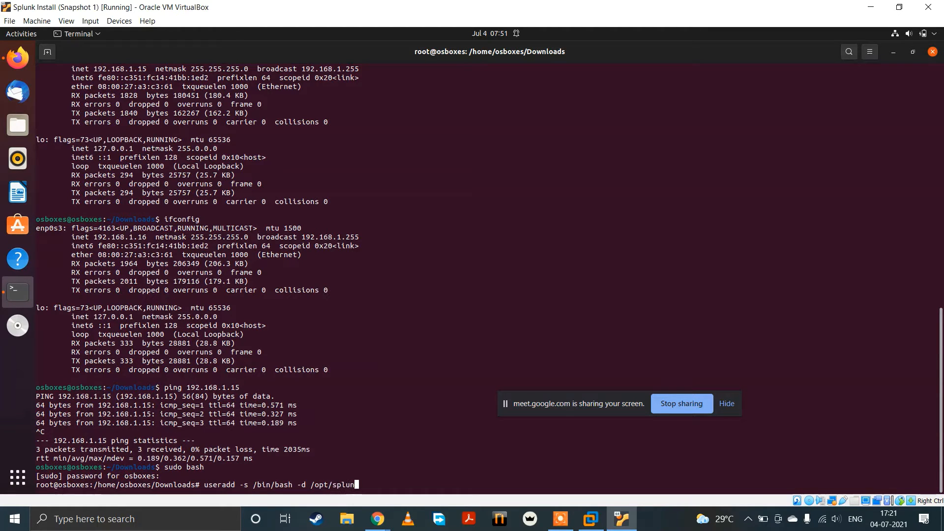
pyautogui.write('k')
pyautogui.write('forw')
pyautogui.write('arder')
pyautogui.write(' -')
pyautogui.write('m sp')
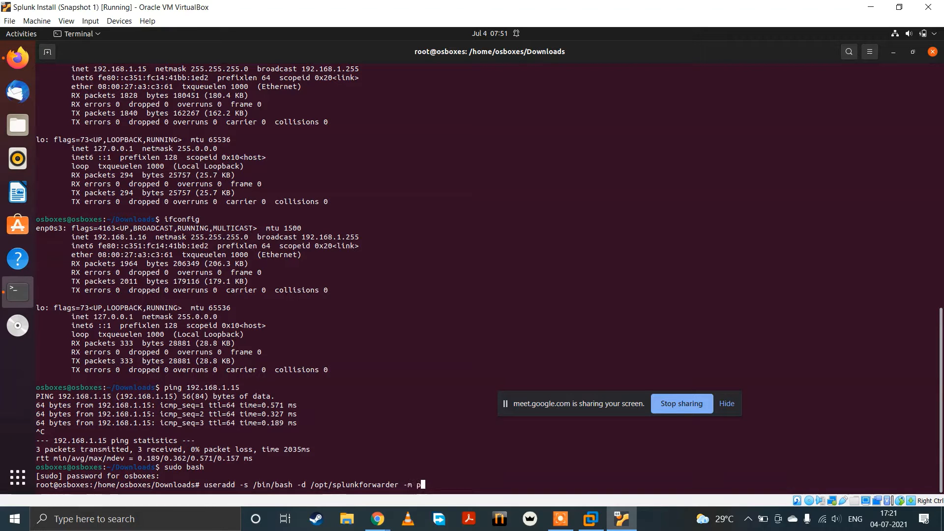
pyautogui.write('lunk')
pyautogui.press('Left')
pyautogui.press('Left')
pyautogui.press('Left')
pyautogui.press('Left')
pyautogui.press('Left')
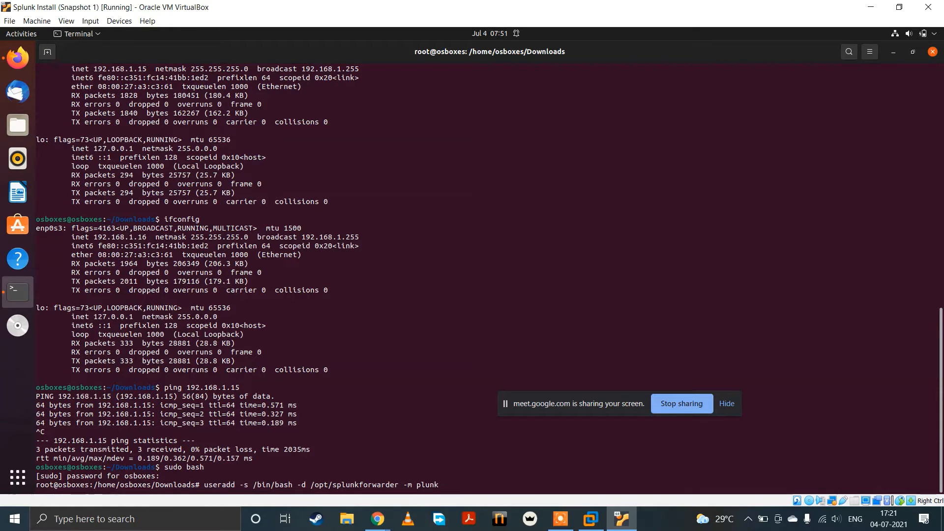
pyautogui.write('s')
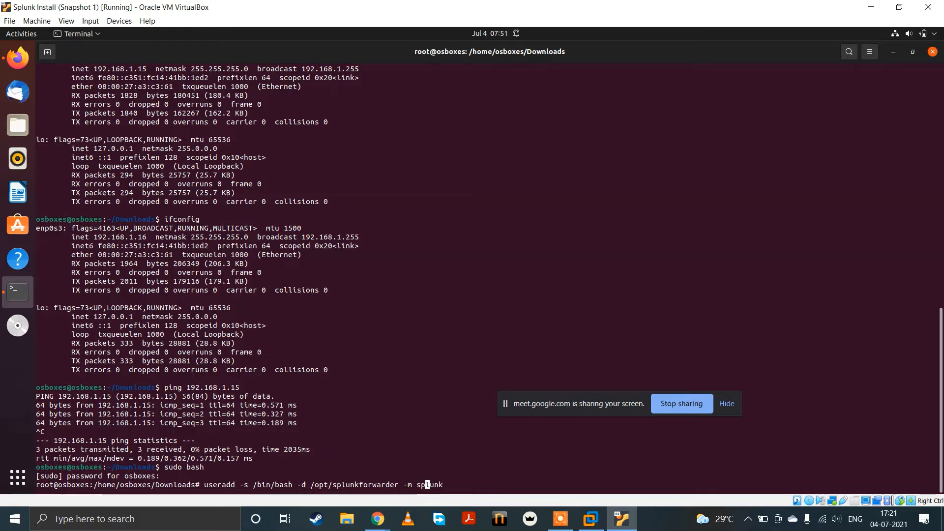
pyautogui.press('Right')
pyautogui.press('Right')
pyautogui.press('Right')
pyautogui.press('Right')
pyautogui.press('Right')
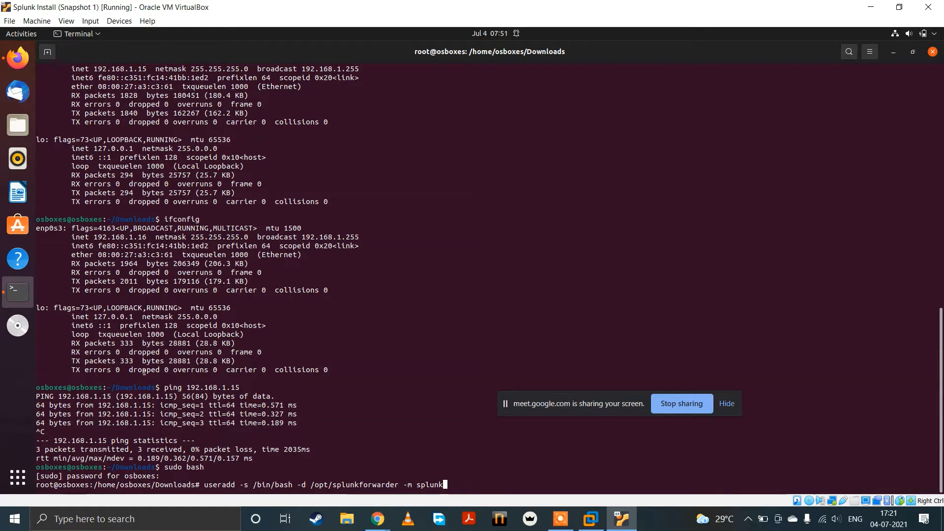
# Step: Highlight the shell and home-directory options in the useradd command, and run it to create the splunk user
pyautogui.moveTo(195, 485); pyautogui.dragTo(467, 489)
pyautogui.click(485, 486)
pyautogui.moveTo(252, 485); pyautogui.dragTo(235, 485)
pyautogui.click(295, 484)
pyautogui.moveTo(296, 484); pyautogui.dragTo(320, 484)
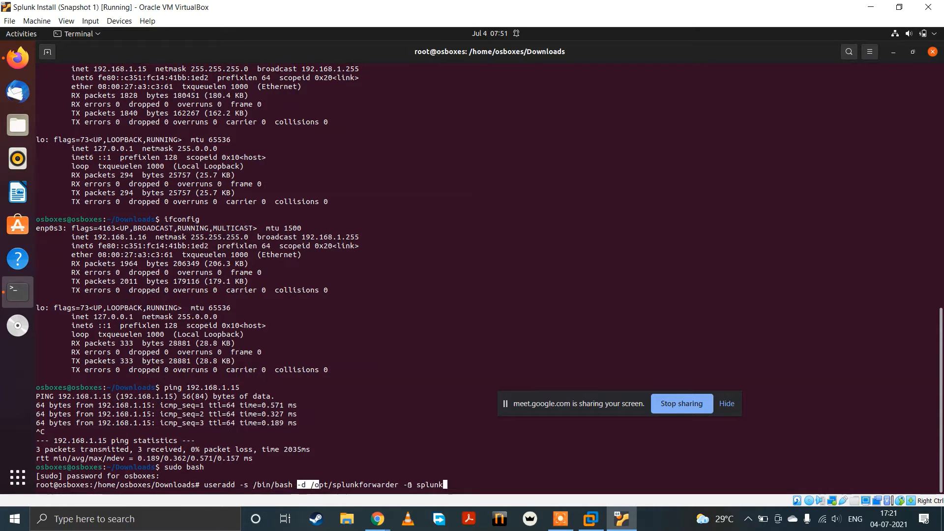
pyautogui.click(457, 481)
pyautogui.press('Return')
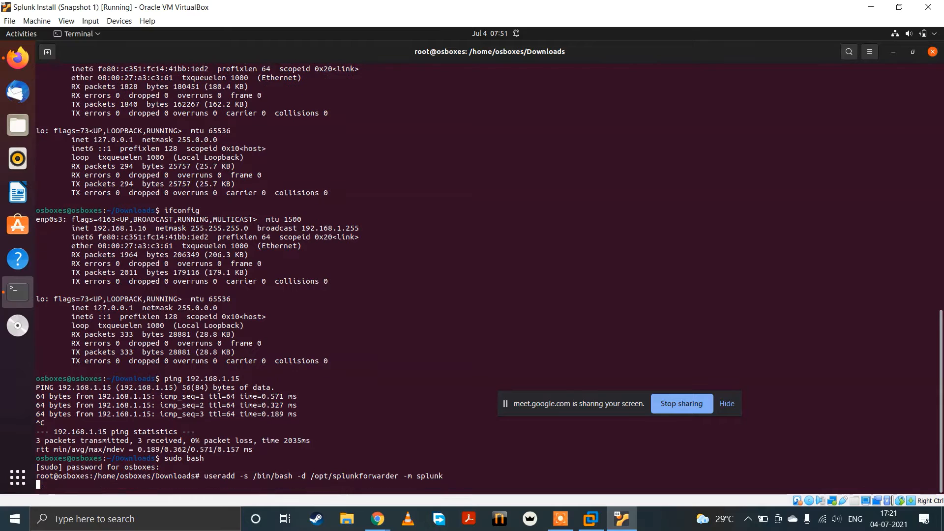
# Step: Set the splunk user's password with passwd, entering the new password and its confirmation
pyautogui.write('paa')
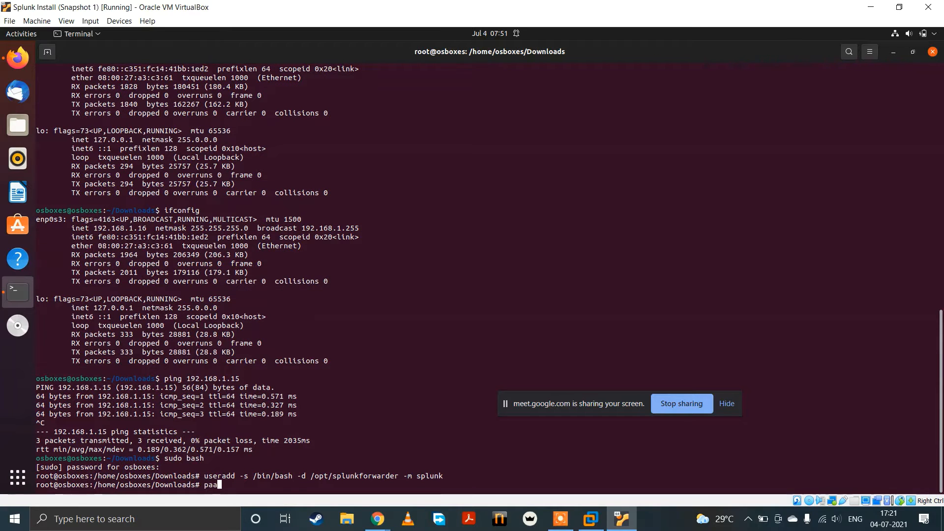
pyautogui.press('BackSpace')
pyautogui.write('sswd splunk')
pyautogui.press('Return')
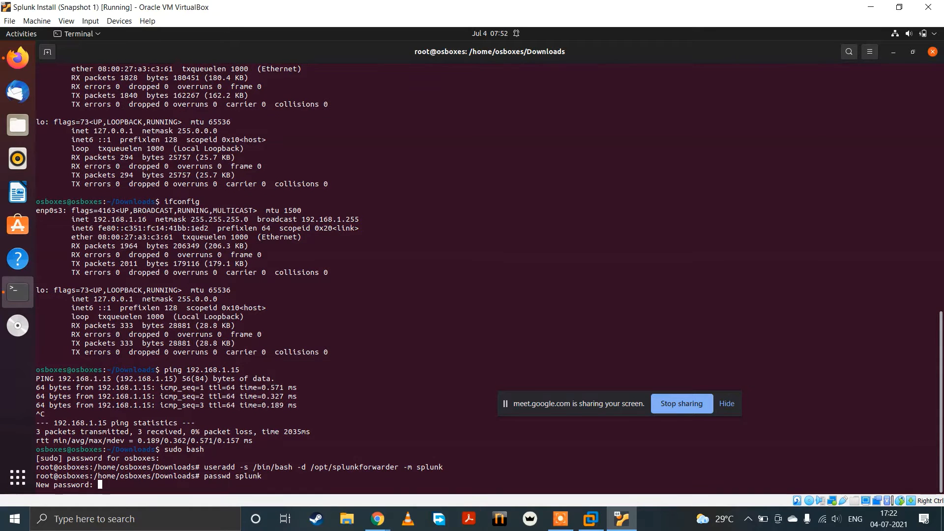
pyautogui.press('Return')
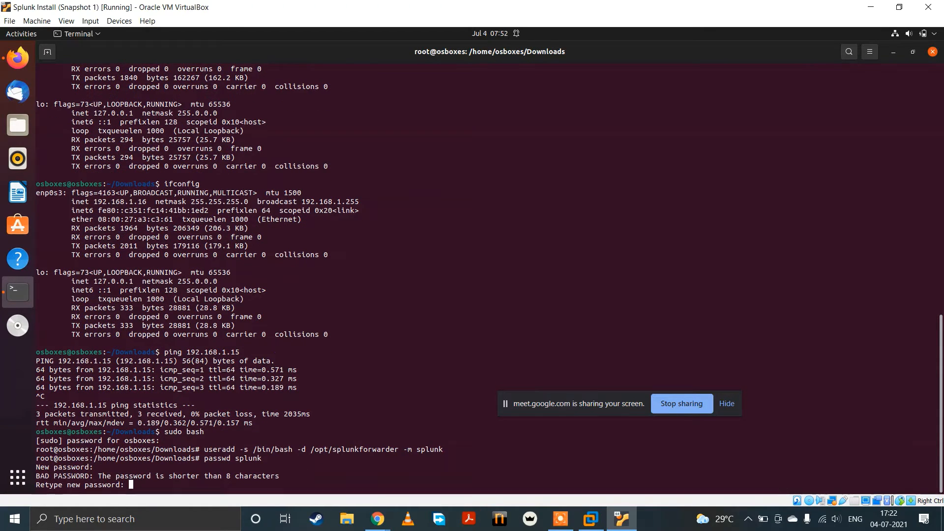
pyautogui.press('Return')
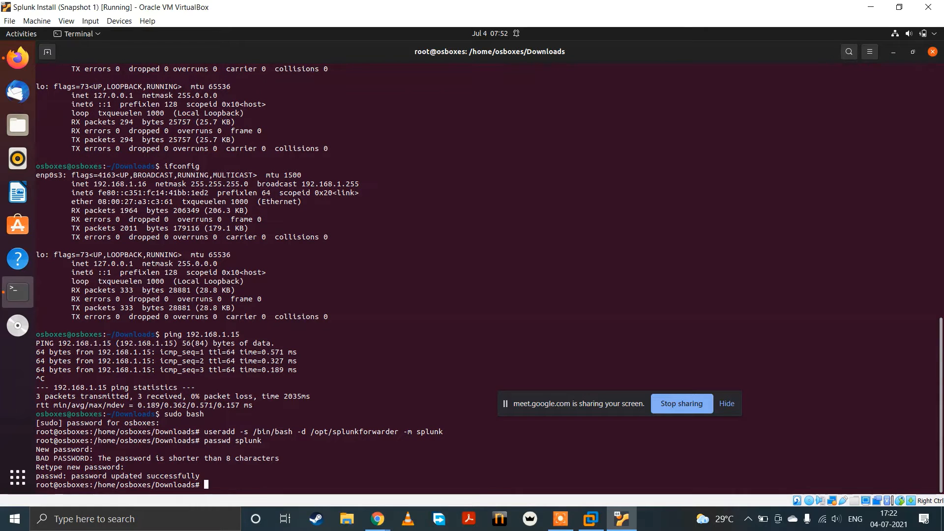
# Step: Switch to the splunk user's login shell, and discard the directory change that was started
pyautogui.write('su - splunk')
pyautogui.press('Return')
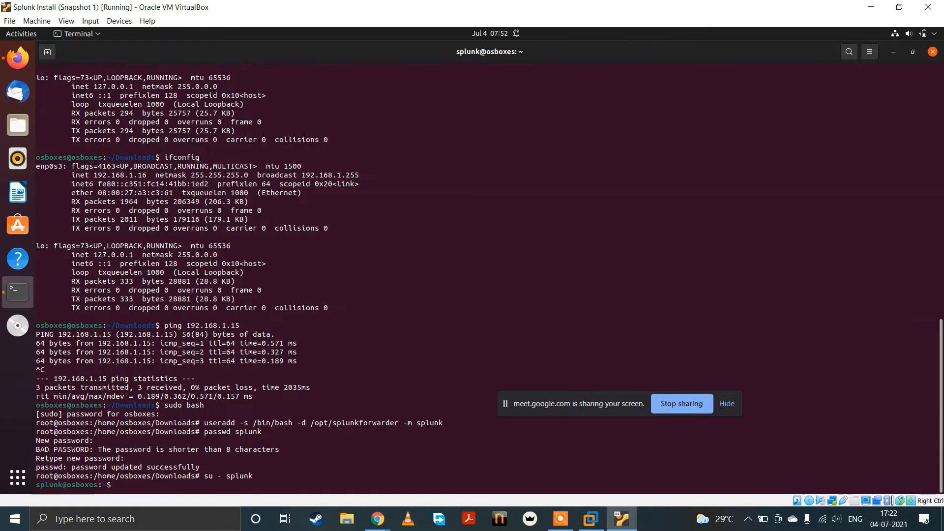
pyautogui.write('cd /')
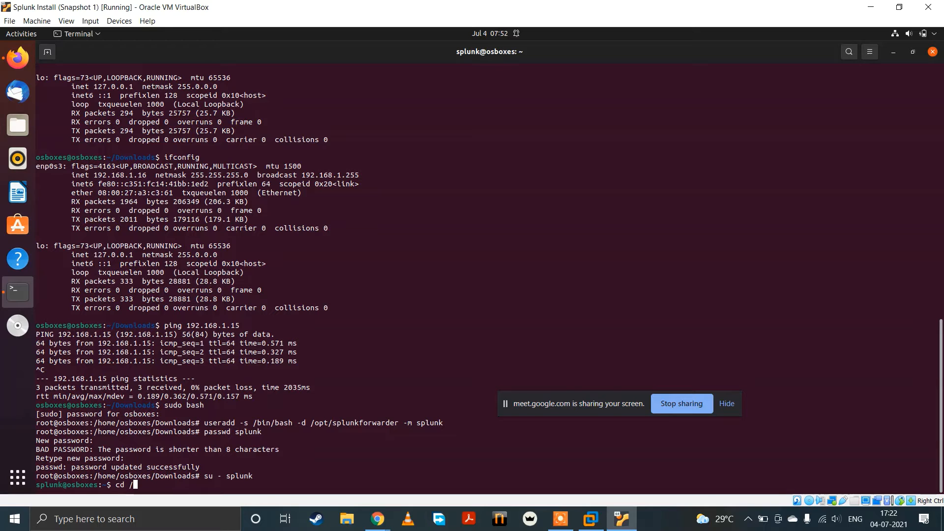
pyautogui.press('BackSpace')
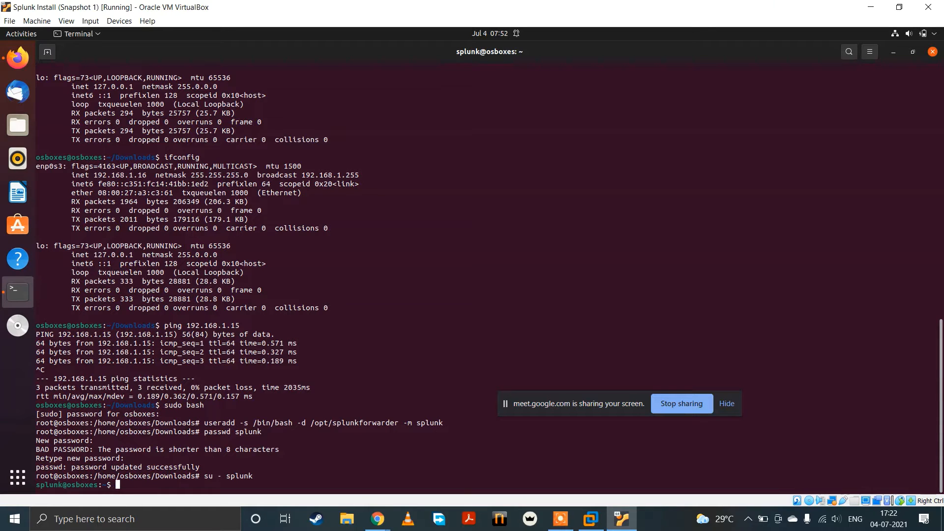
# Step: Switch from the splunk user to the osboxes account's login shell, entering the account password
pyautogui.write('su - os')
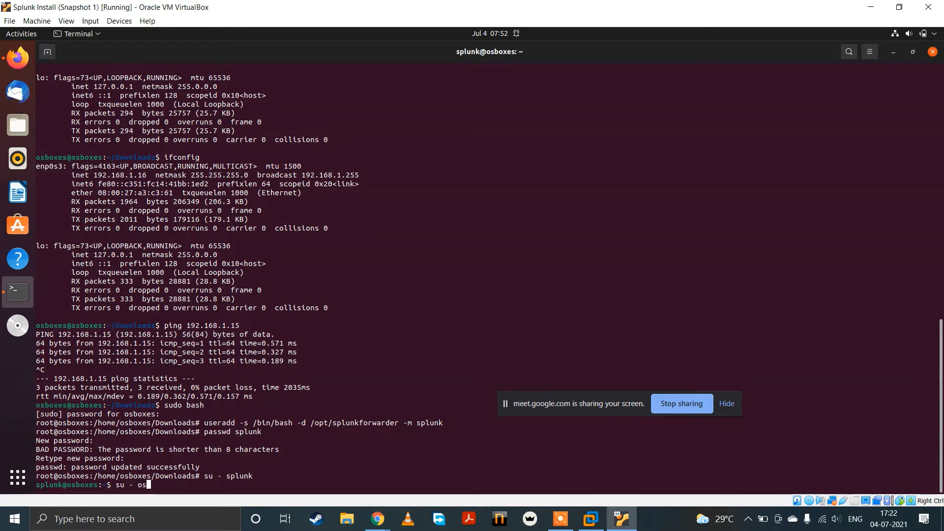
pyautogui.write('boxes')
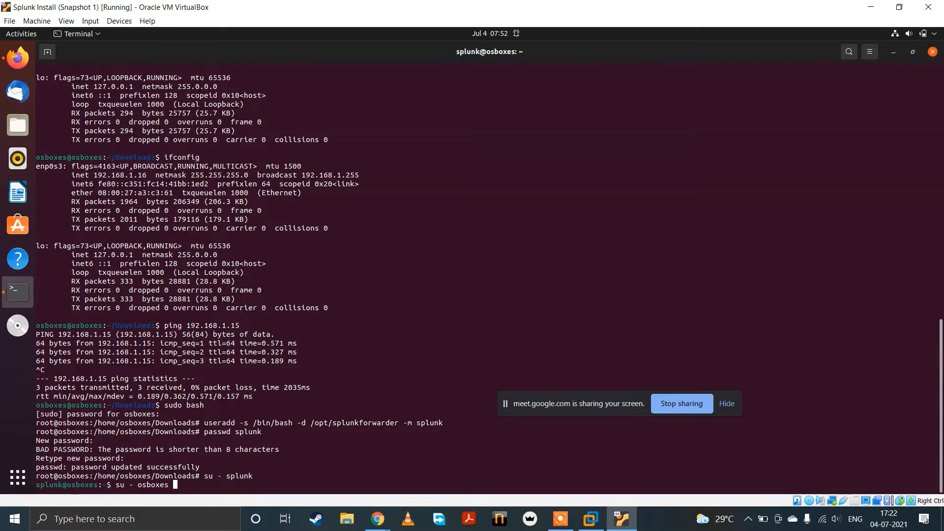
pyautogui.press('Return')
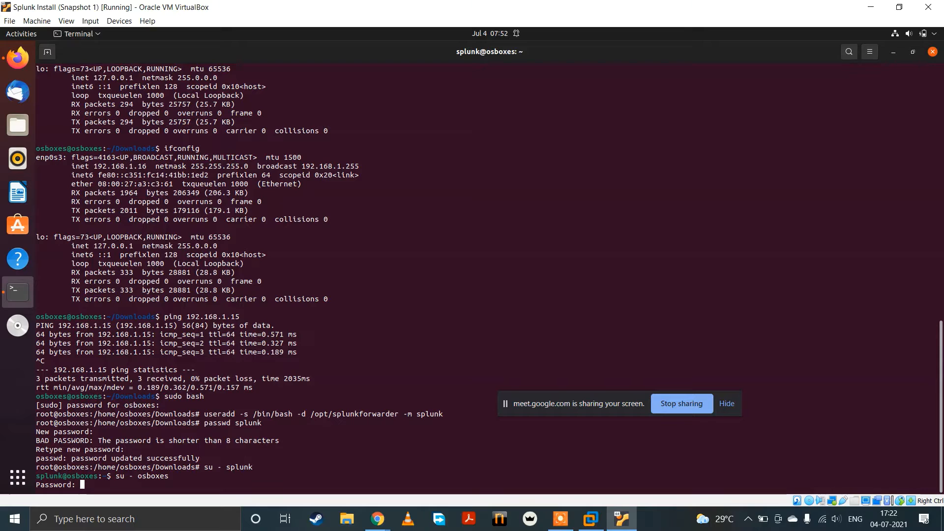
pyautogui.press('Return')
# Step: Open a root shell from the osboxes account and change to its Downloads directory
pyautogui.write('sud')
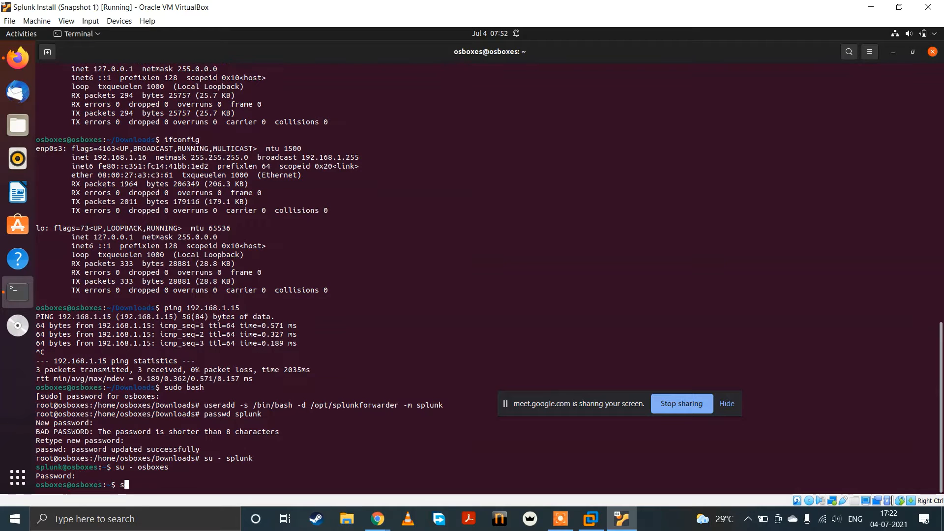
pyautogui.write('o bash')
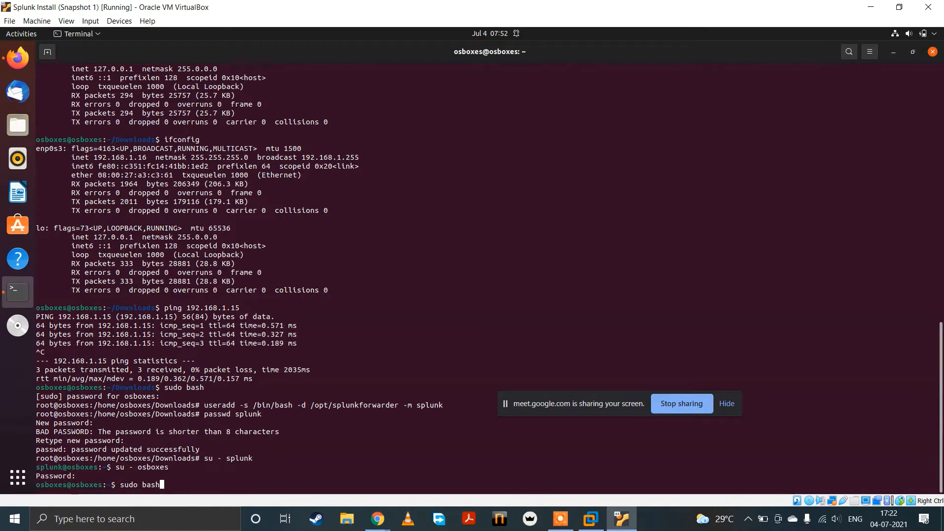
pyautogui.press('Return')
pyautogui.write('cd ')
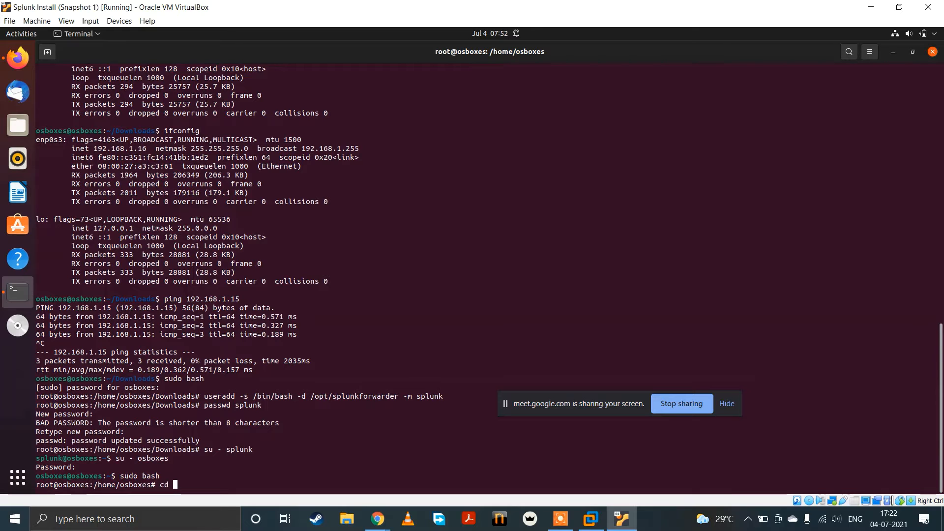
pyautogui.write('Dow')
pyautogui.press('Tab')
pyautogui.press('Return')
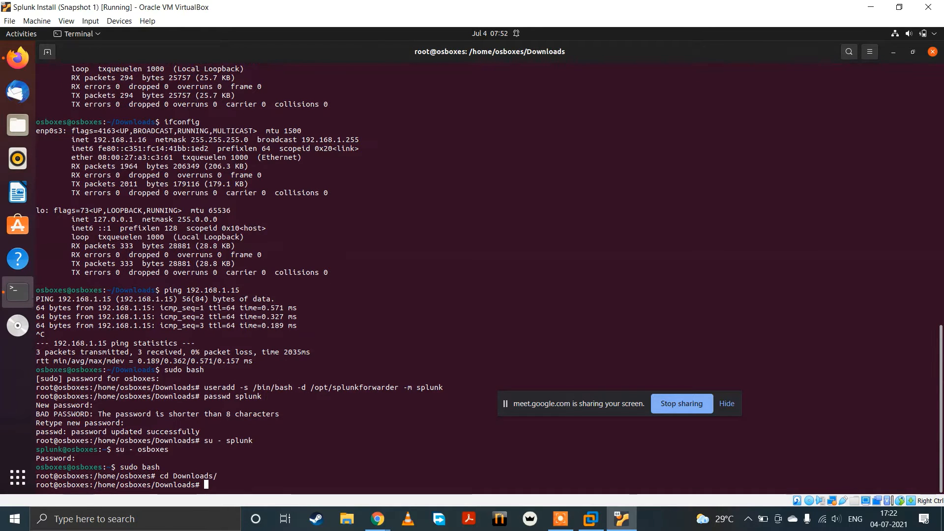
# Step: List the Downloads directory and copy splunkforwarder-8.2.1-ddff1c41e5cf-Linux-x86_64.tgz to /tmp/
pyautogui.write('s# ls')
pyautogui.press('Return')
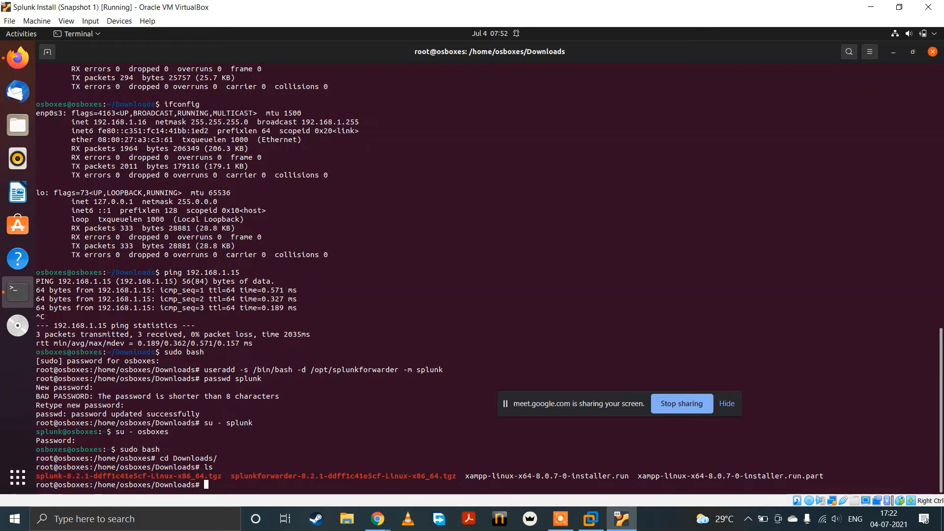
pyautogui.write('cp splunkforwarder-8.2.1-ddff1c41e5cf-Linux-x86_64.tgz /')
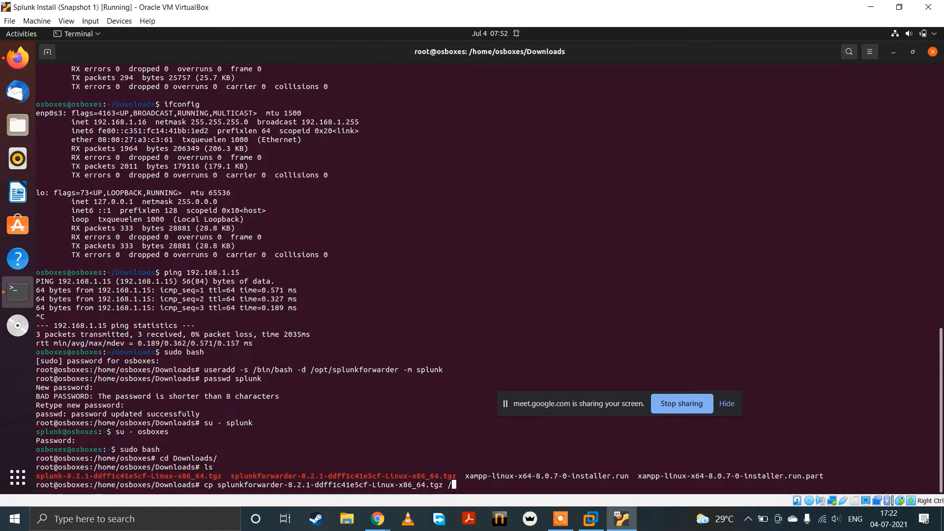
pyautogui.write('tmp/')
pyautogui.press('Return')
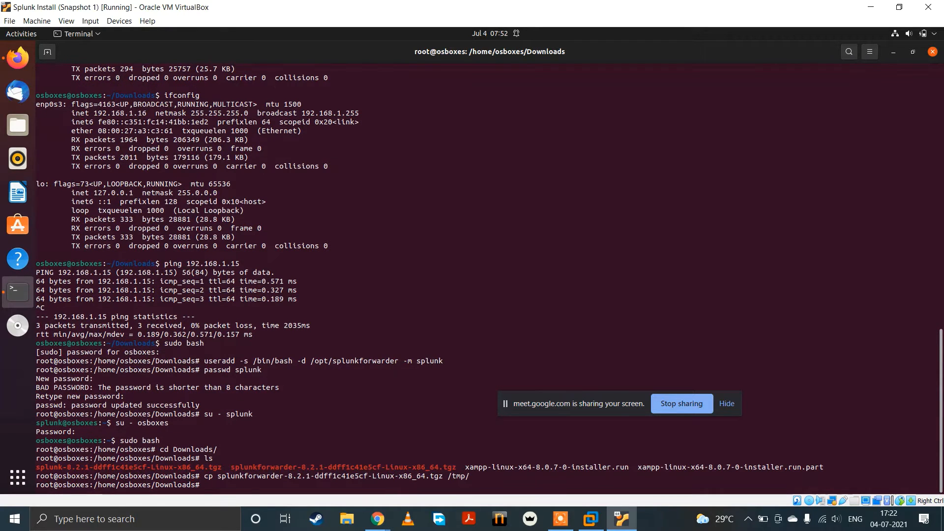
# Step: Switch to the splunk user's login shell and change to the /tmp/ directory
pyautogui.write('su ')
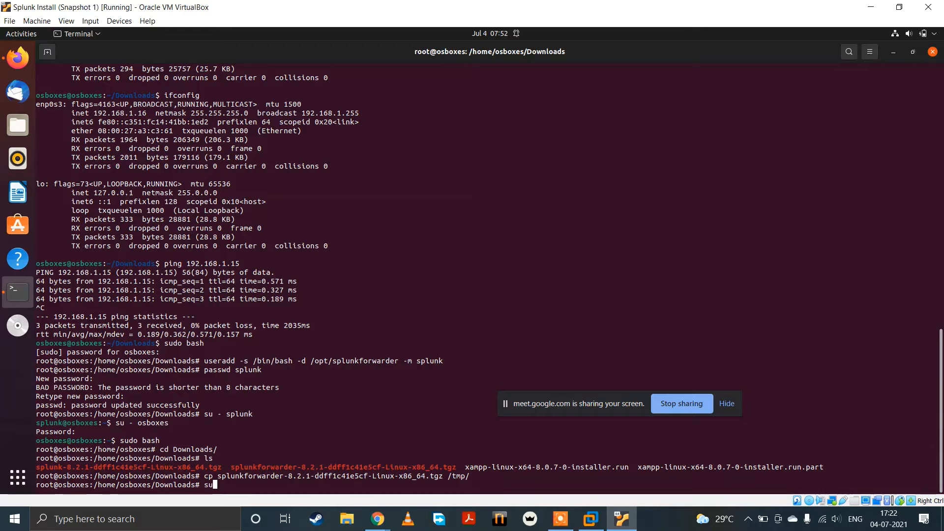
pyautogui.write('- splunk')
pyautogui.press('Return')
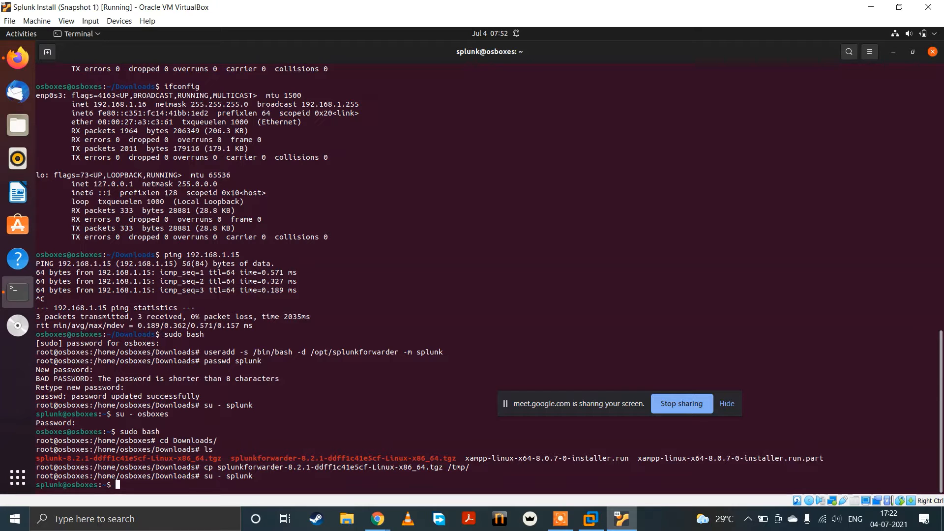
pyautogui.write('cd ')
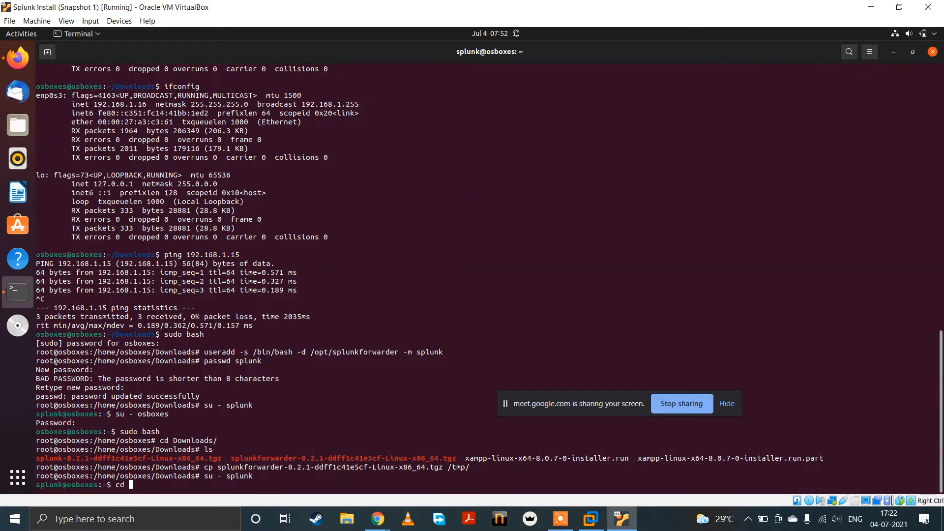
pyautogui.write('/tmp/')
pyautogui.press('Return')
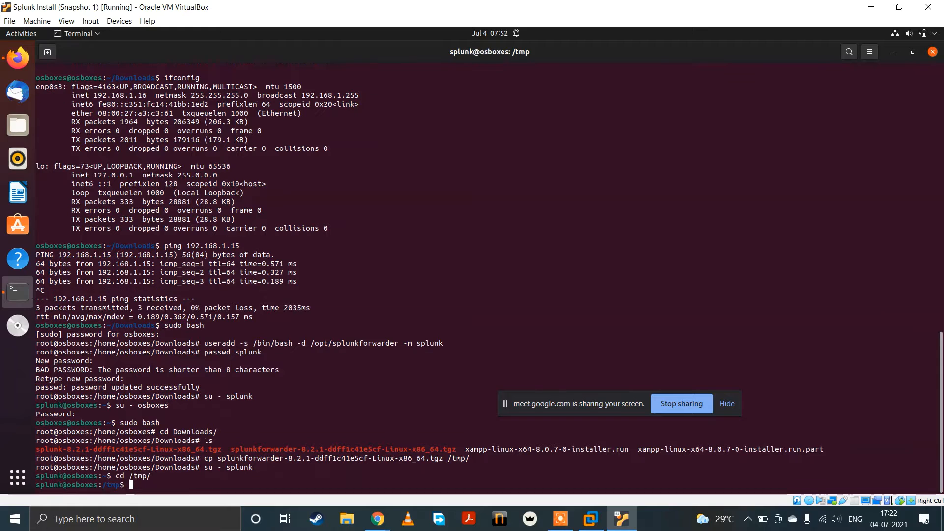
# Step: Extract splunkforwarder-8.2.1-ddff1c41e5cf-Linux-x86_64.tgz into /opt/ using tar with the -xzvf and -C options
pyautogui.write('tar -')
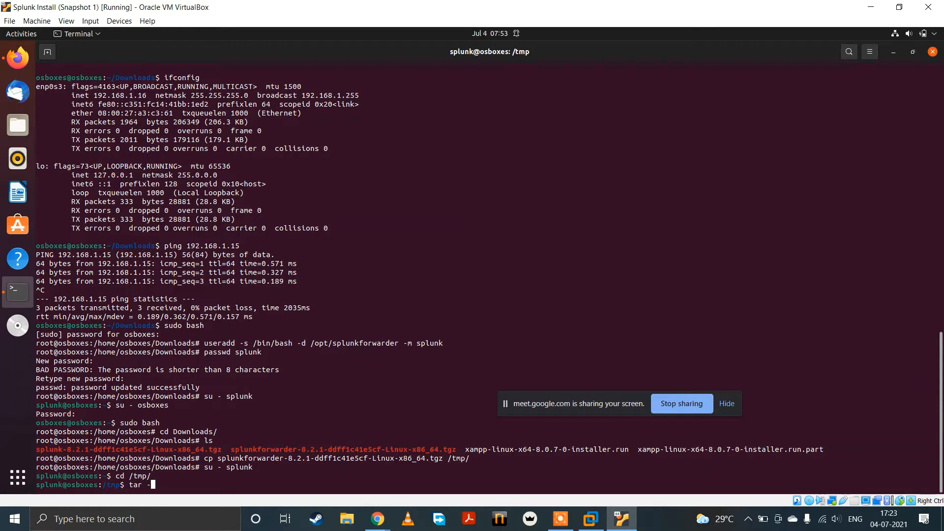
pyautogui.write('xzvf sl')
pyautogui.press('Tab')
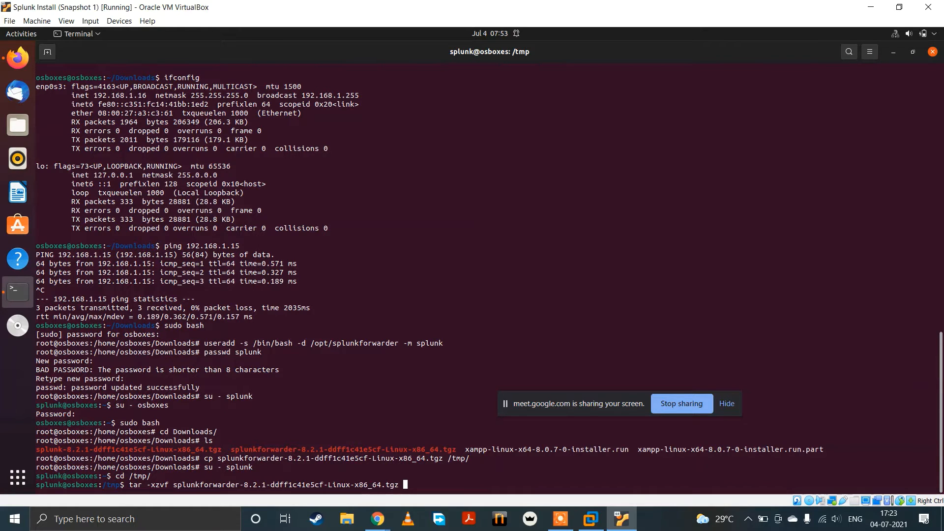
pyautogui.write('-C/opt/')
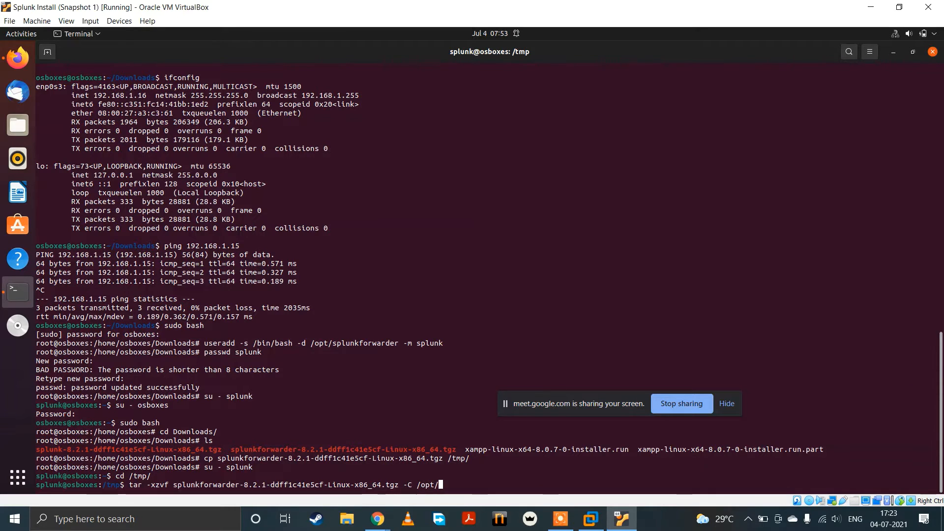
pyautogui.press('Return')
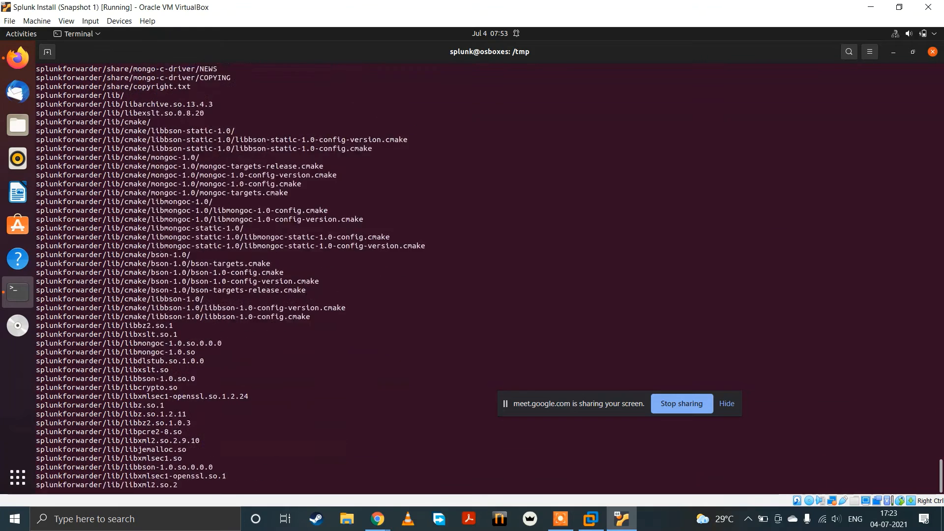
# Step: Start the Splunk Universal Forwarder by running /opt/splunkforwarder/bin/splunk start
pyautogui.write('/')
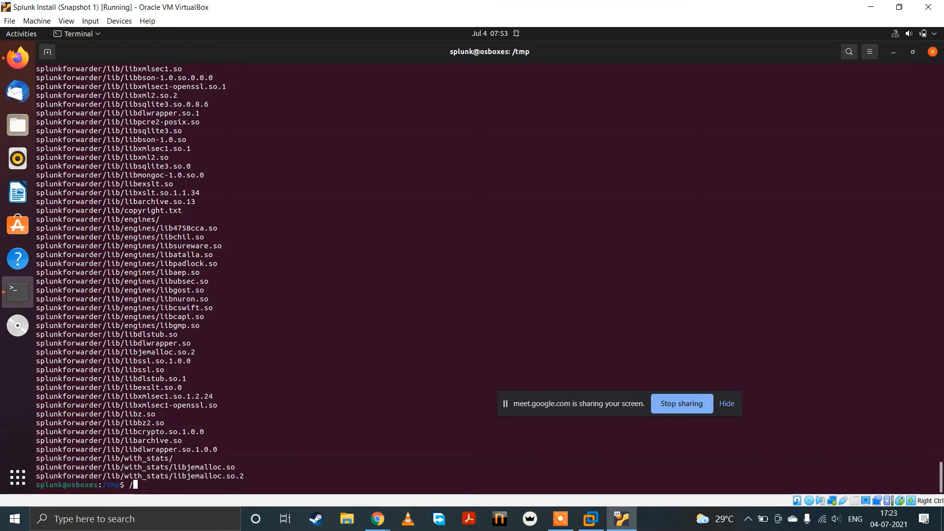
pyautogui.write('opt/sp')
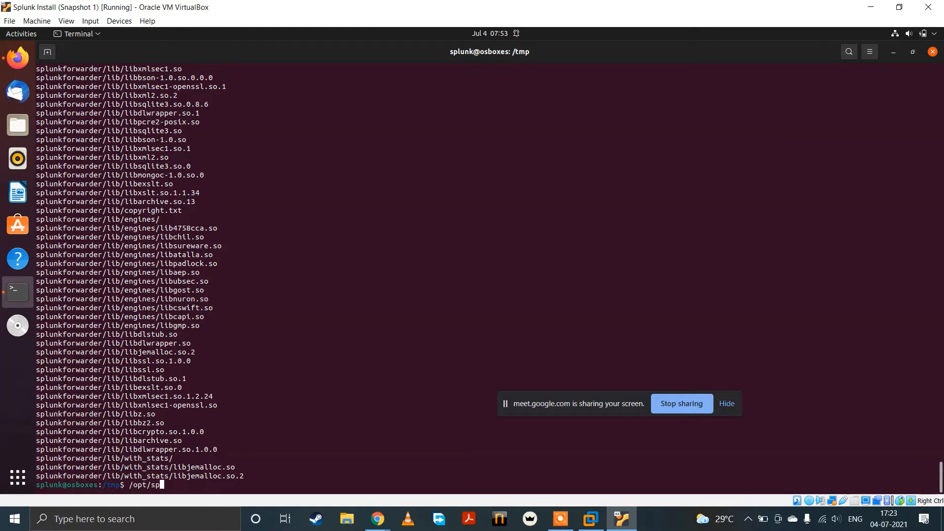
pyautogui.press('Tab')
pyautogui.write('bin/spl')
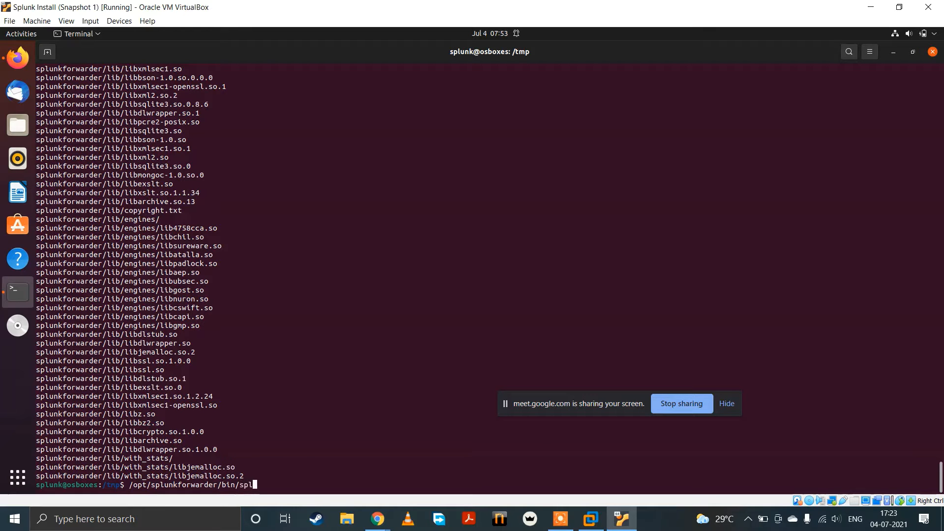
pyautogui.write('unk start')
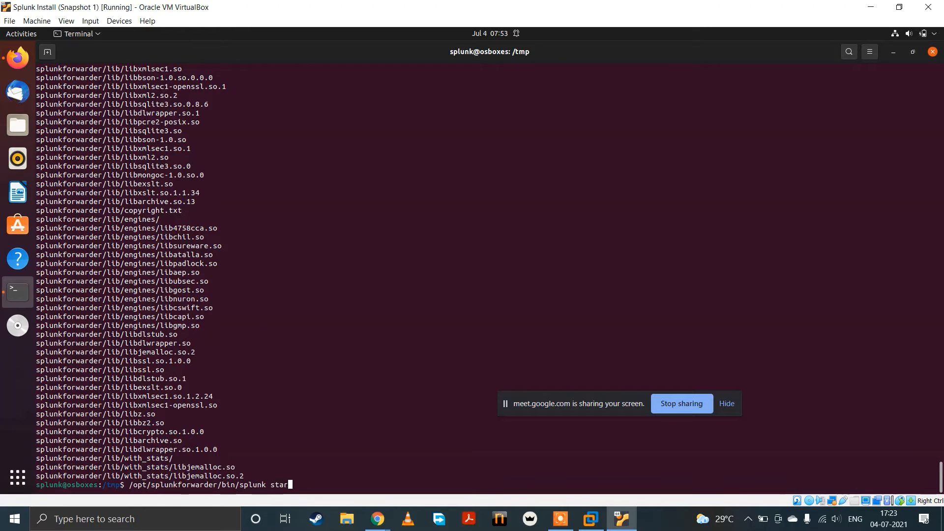
pyautogui.press('Return')
# Step: Page through the Splunk General Terms to the end and accept the license with y
pyautogui.press('space')
pyautogui.press('space')
pyautogui.press('space')
pyautogui.press('space')
pyautogui.press('space')
pyautogui.press('space')
pyautogui.press('space')
pyautogui.press('space')
pyautogui.press('space')
pyautogui.press('space')
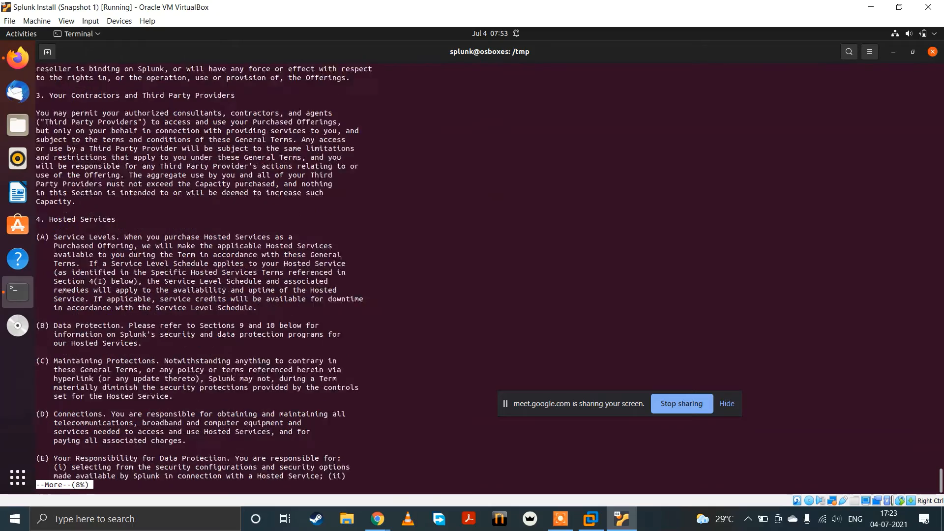
pyautogui.press('space')
pyautogui.press('space')
pyautogui.press('space')
pyautogui.press('space')
pyautogui.press('space')
pyautogui.press('space')
pyautogui.press('space')
pyautogui.press('space')
pyautogui.press('space')
pyautogui.press('space')
pyautogui.press('space')
pyautogui.press('space')
pyautogui.press('space')
pyautogui.press('space')
pyautogui.press('space')
pyautogui.press('space')
pyautogui.press('space')
pyautogui.press('space')
pyautogui.press('space')
pyautogui.press('space')
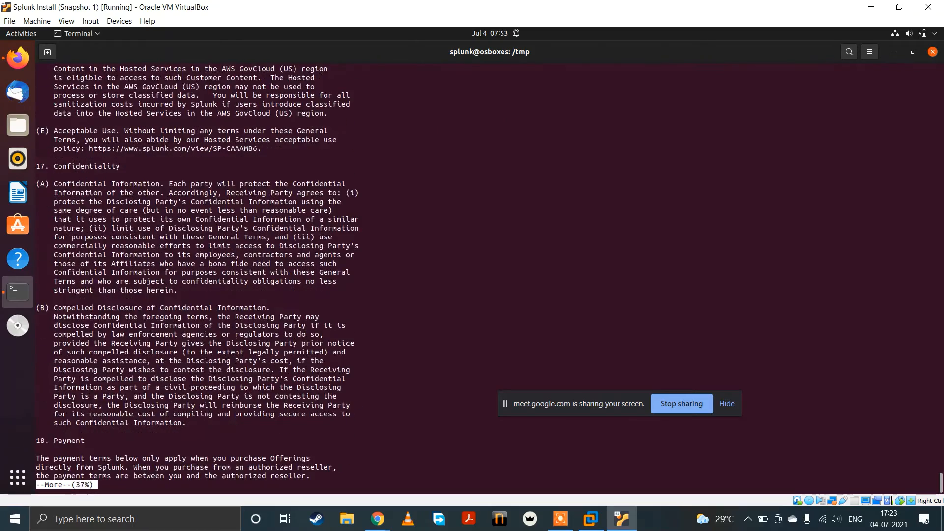
pyautogui.press('space')
pyautogui.press('space')
pyautogui.press('space')
pyautogui.press('space')
pyautogui.press('space')
pyautogui.press('space')
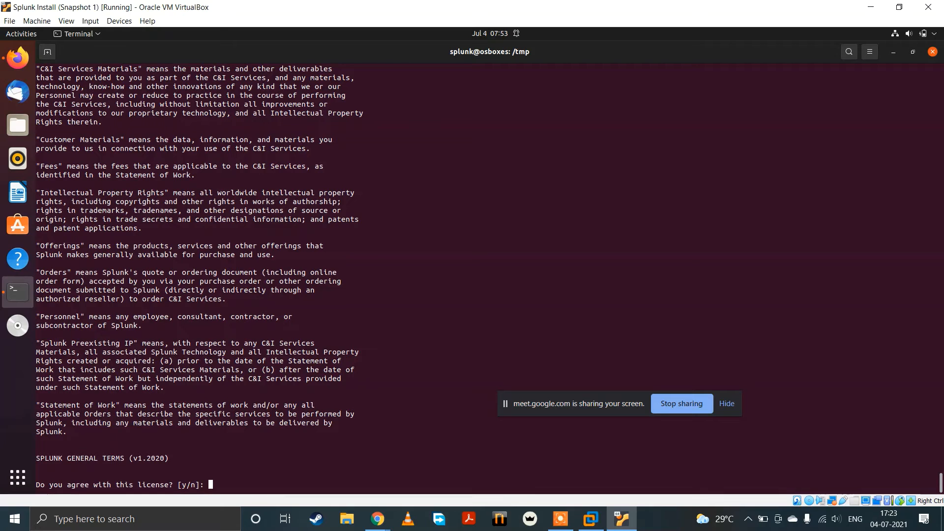
pyautogui.write('y')
pyautogui.press('Return')
# Step: Create the forwarder's administrator account with username admin, entering and confirming the new password
pyautogui.write('ad')
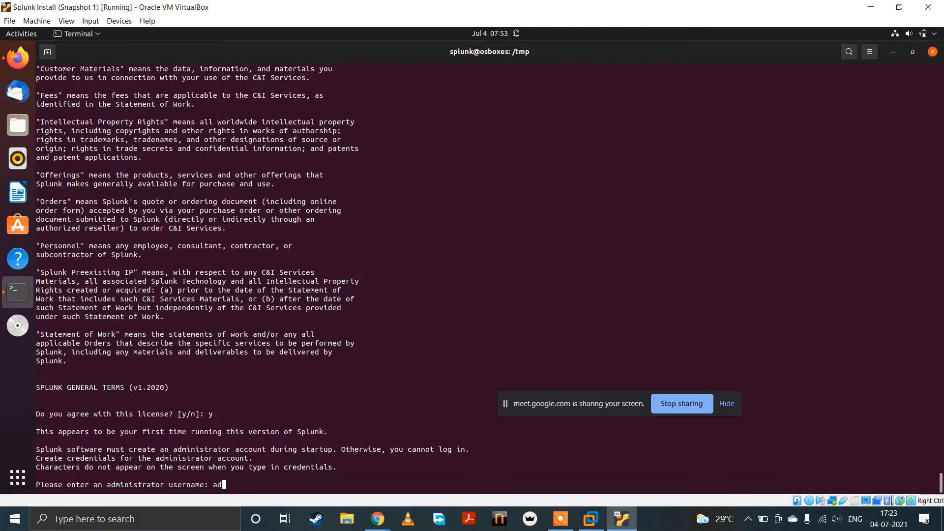
pyautogui.write('min')
pyautogui.press('Return')
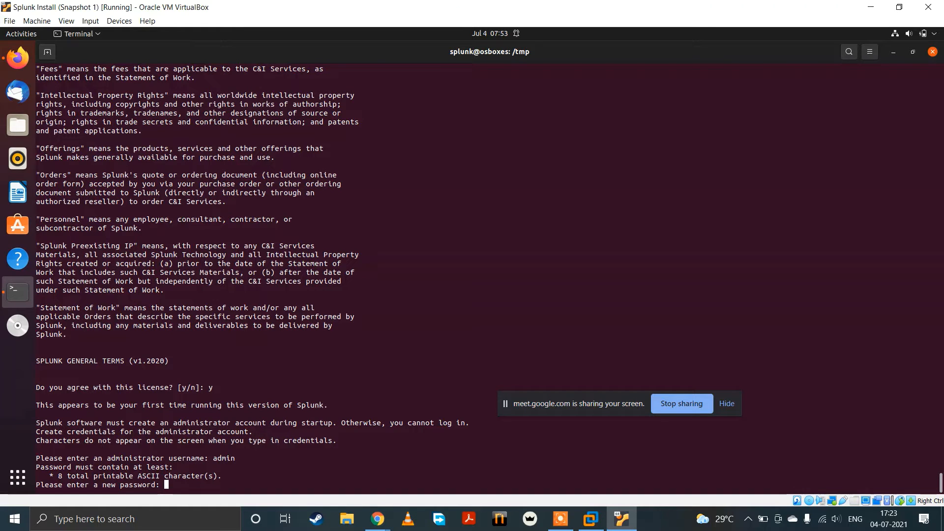
pyautogui.press('Return')
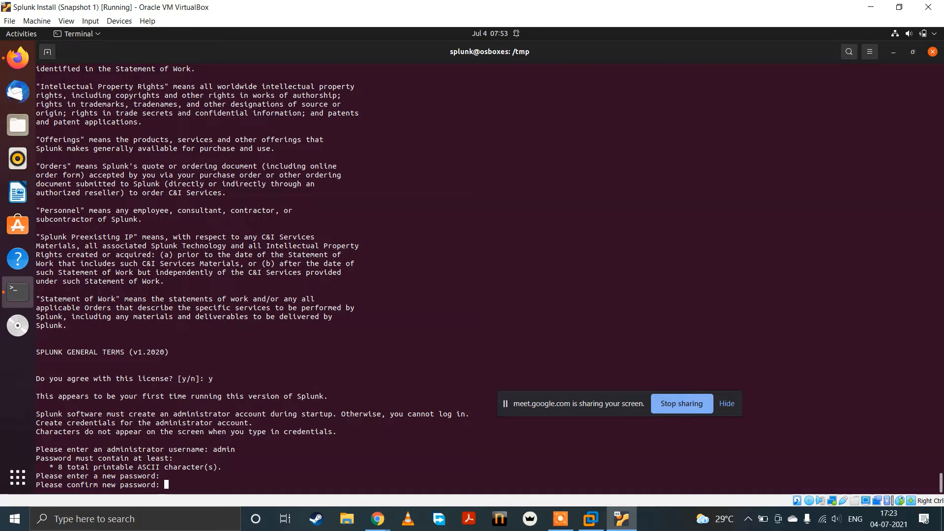
pyautogui.press('Return')
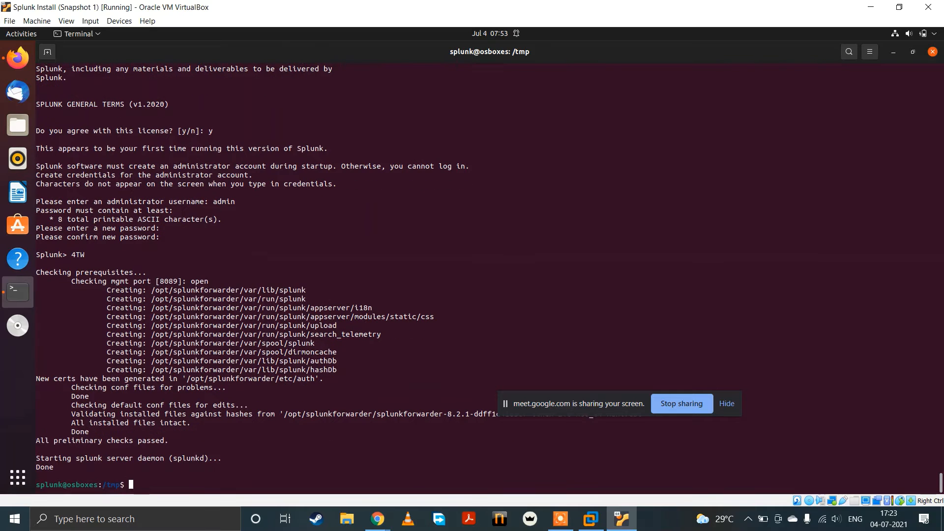
# Step: Switch to VMware Workstation, dismiss Splunk's Choose Default Dashboard dialog without saving, and return to the VirtualBox machine
pyautogui.scroll(3, 229, 471)
pyautogui.scroll(-3, 229, 471)
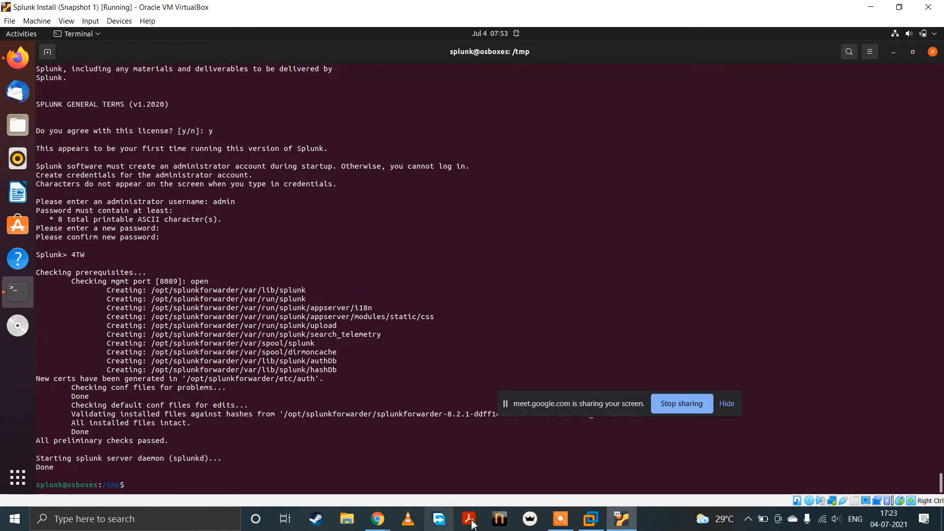
pyautogui.click(590, 519)
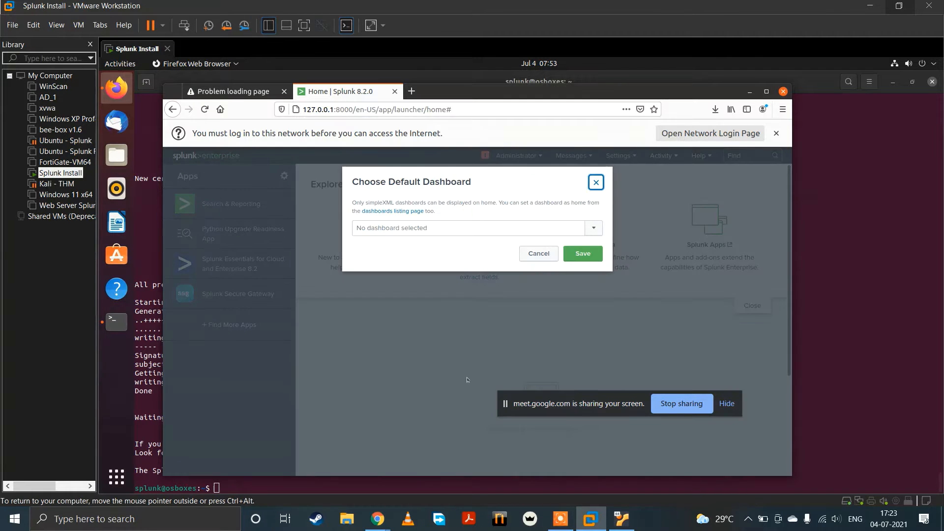
pyautogui.click(600, 180)
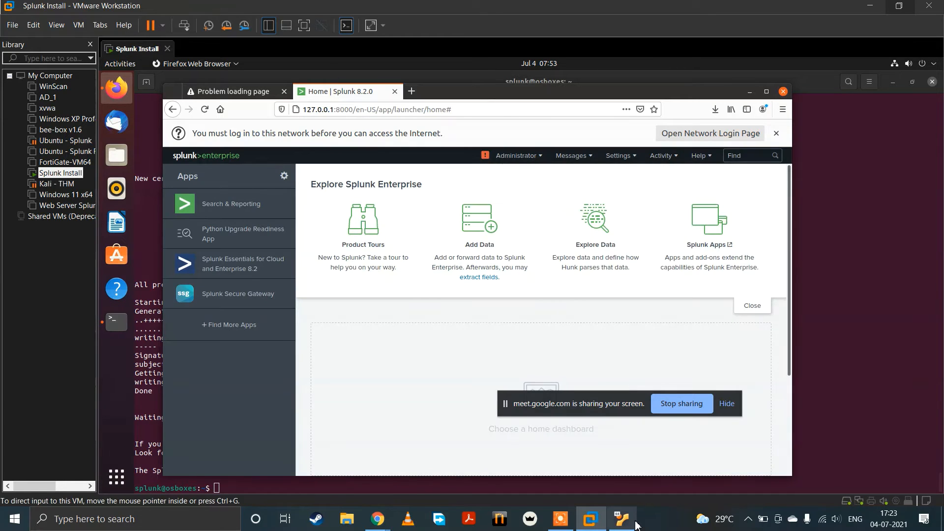
pyautogui.click(622, 519)
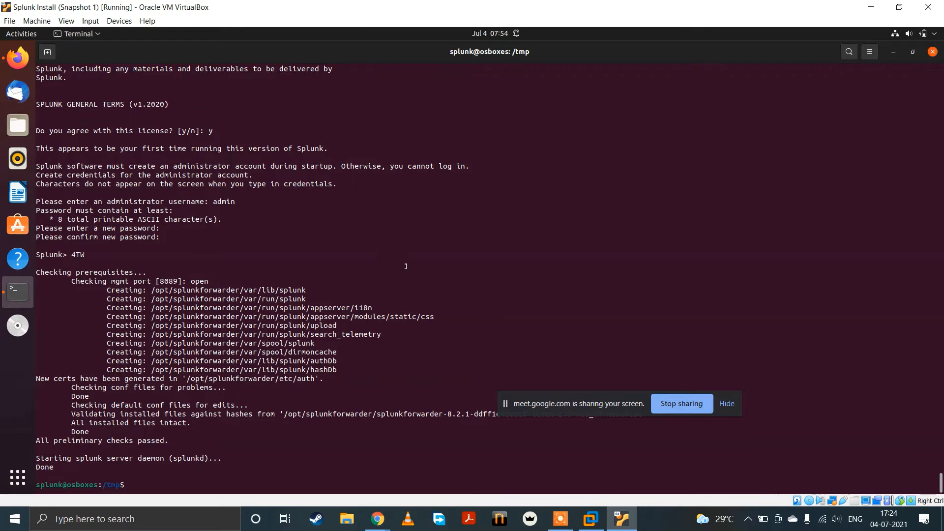
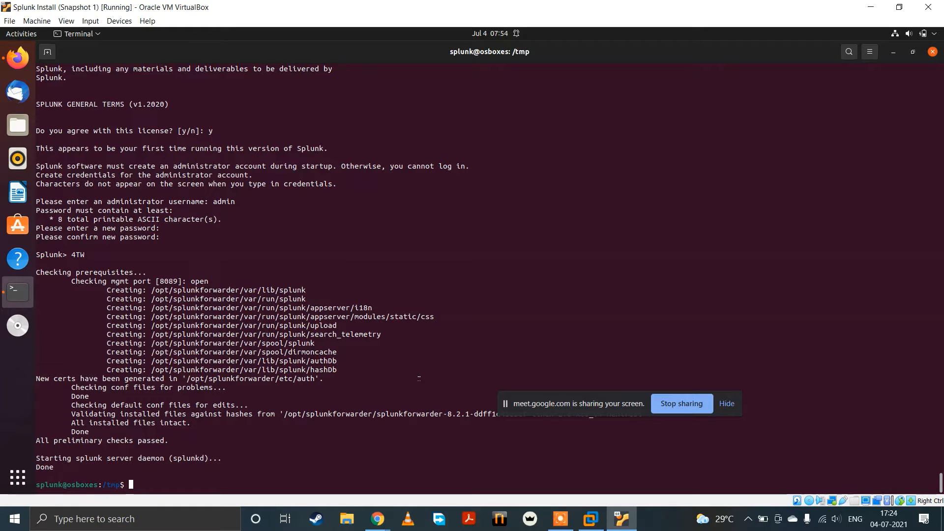
# Step: Switch to the osboxes account with su, entering the account password, and open a root shell with sudo bash
pyautogui.write('su - s')
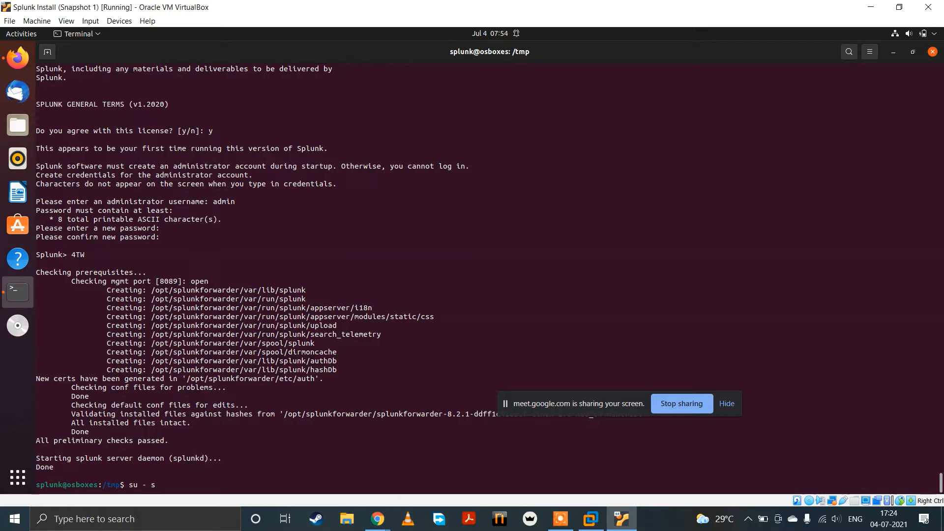
pyautogui.press('BackSpace')
pyautogui.write('o')
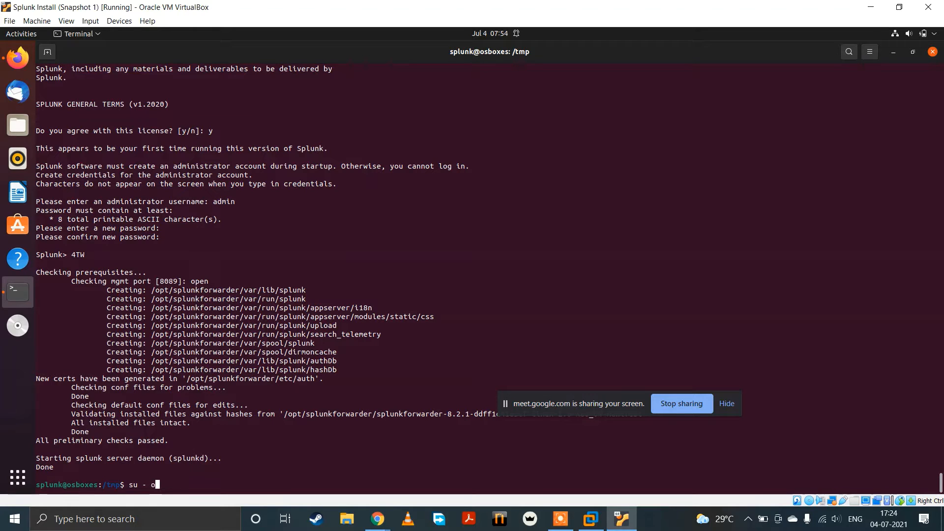
pyautogui.write('sboxes')
pyautogui.press('Return')
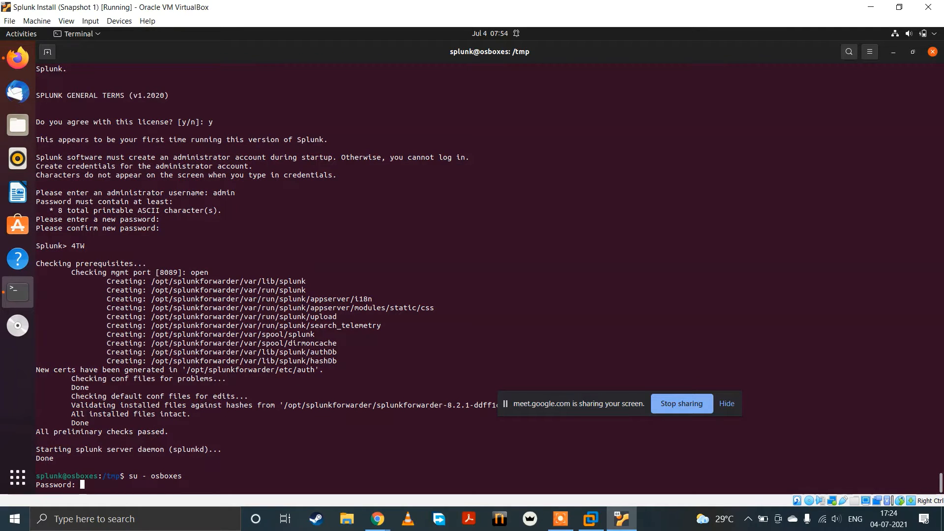
pyautogui.press('Return')
pyautogui.write('sud')
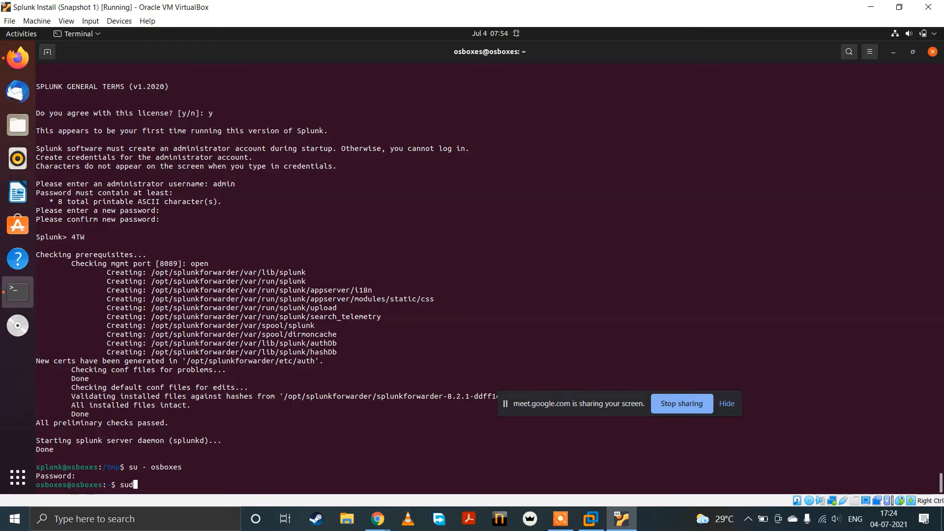
pyautogui.write('o bash')
pyautogui.press('Return')
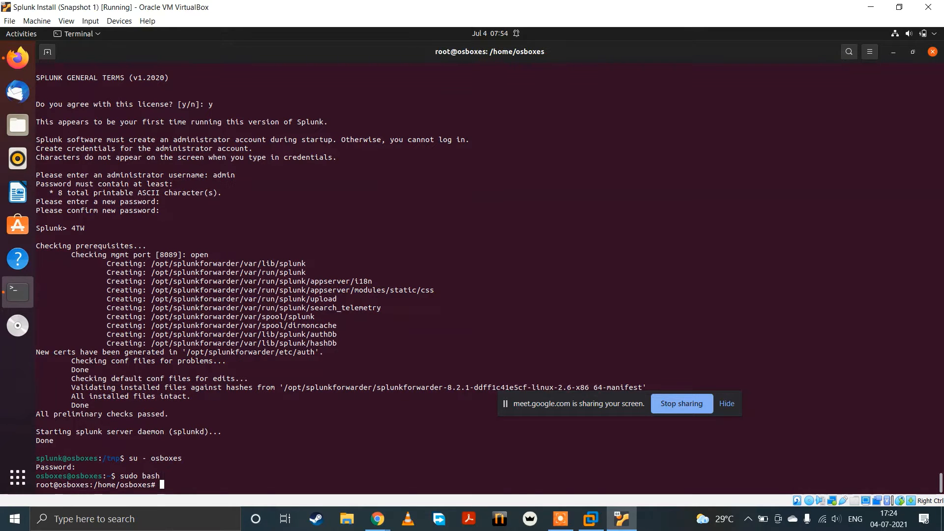
# Step: Change to the Downloads directory and list its files
pyautogui.write('cd Do')
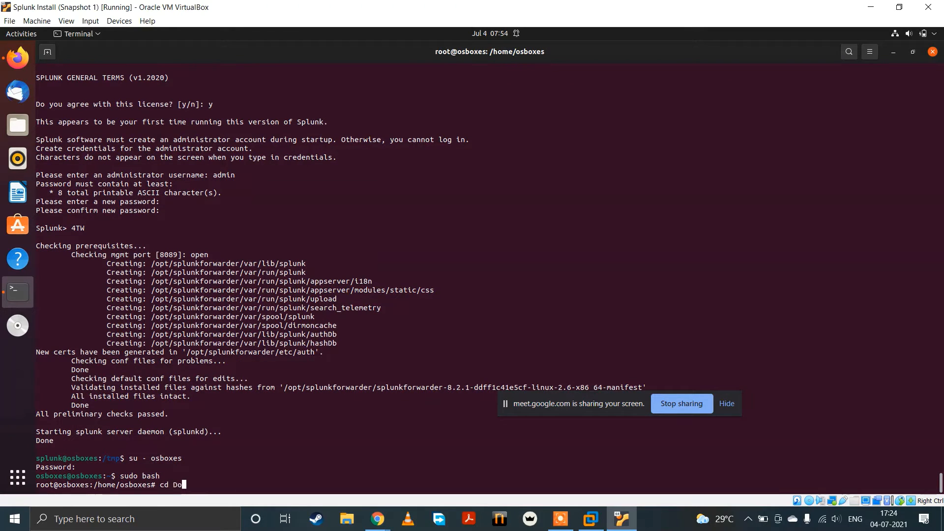
pyautogui.press('Tab')
pyautogui.press('Return')
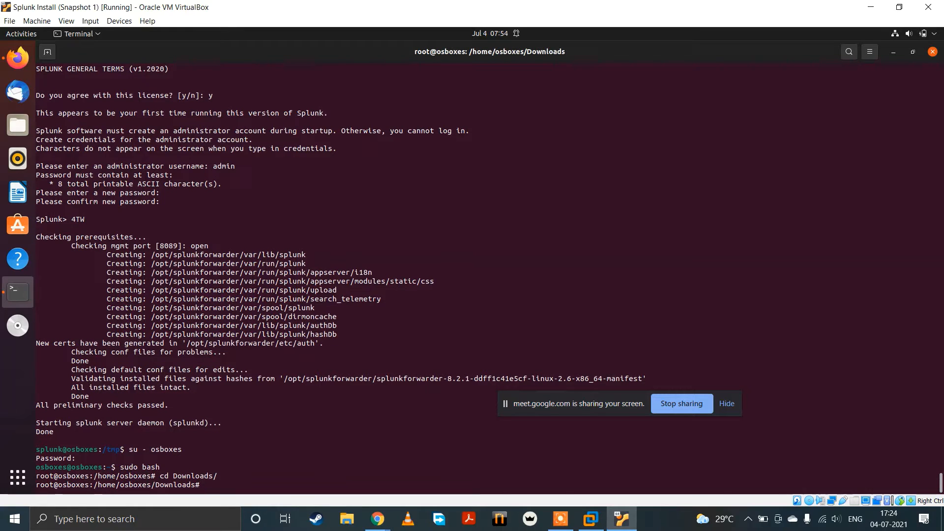
pyautogui.write('ls')
pyautogui.press('Return')
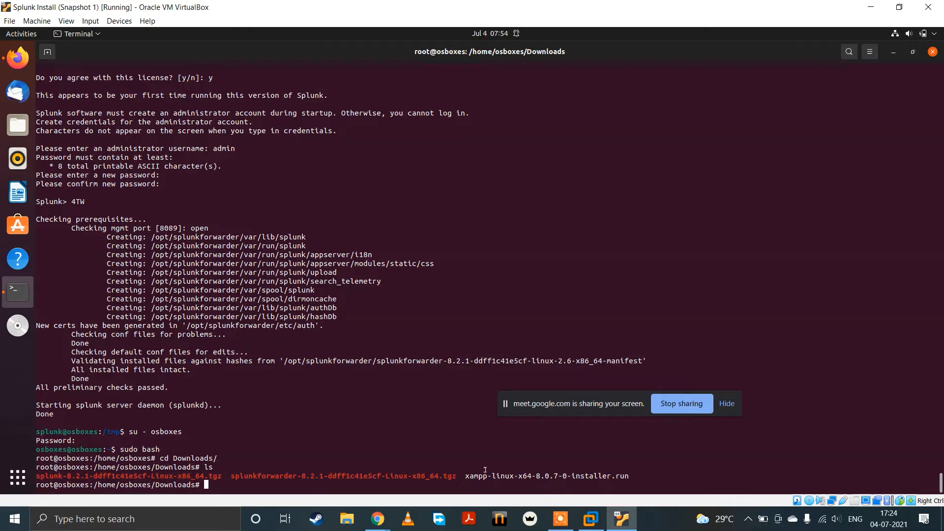
# Step: Give the XAMPP installer file xampp-linux-x64-8.0.7-0-installer.run full permissions with chmod 777
pyautogui.moveTo(466, 475); pyautogui.dragTo(629, 476)
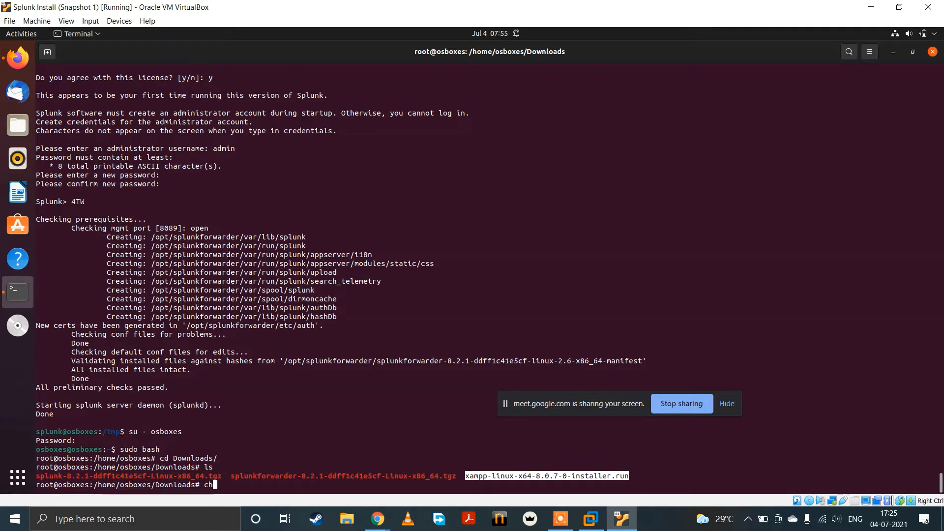
pyautogui.write('mod')
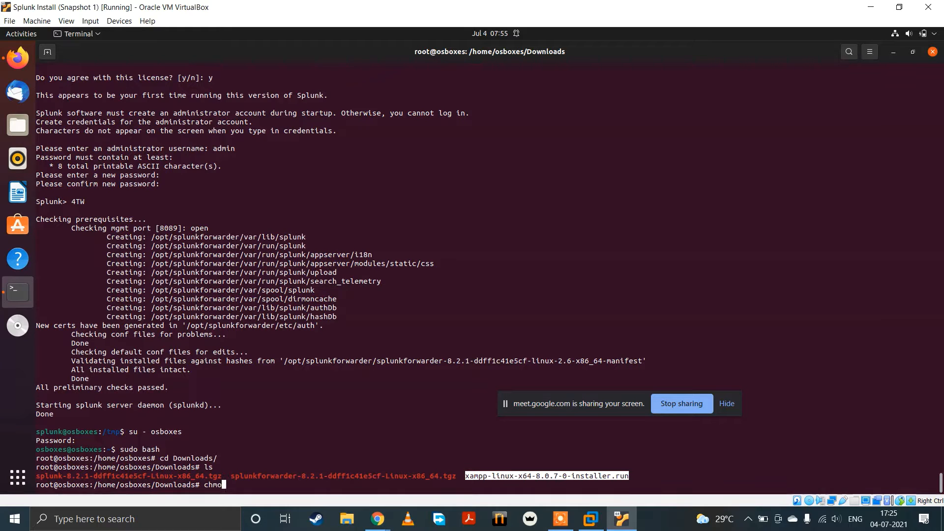
pyautogui.click(361, 374)
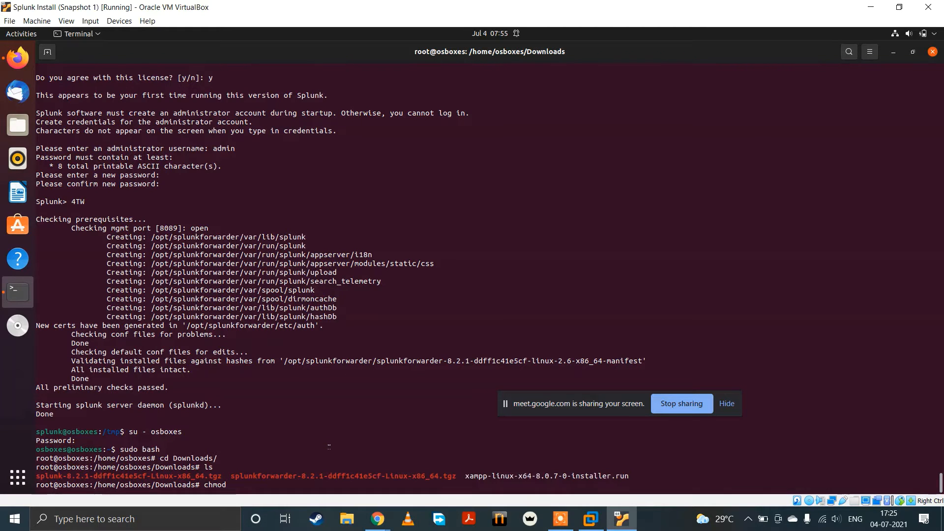
pyautogui.write('77')
pyautogui.press('BackSpace')
pyautogui.press('BackSpace')
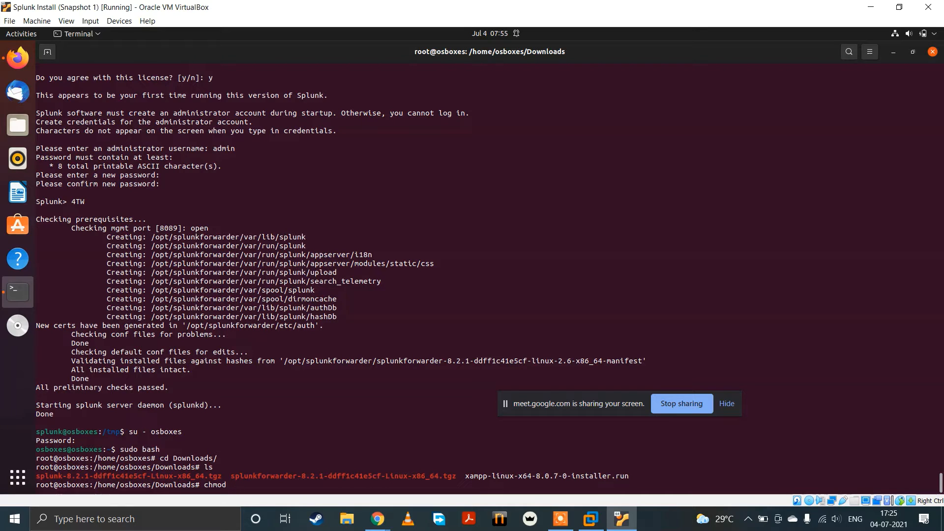
pyautogui.write('777 x')
pyautogui.press('Tab')
pyautogui.press('Return')
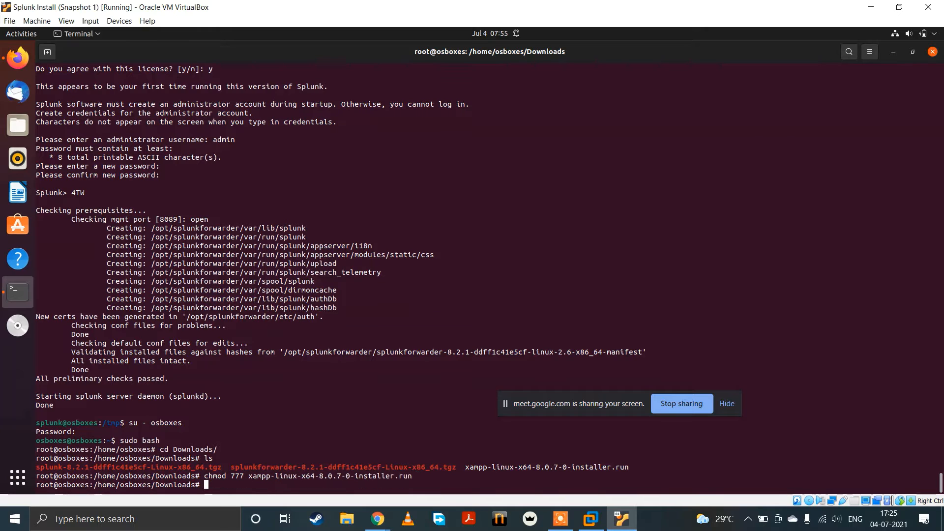
# Step: Run the XAMPP installer ./xampp-linux-x64-8.0.7-0-installer.run from the Downloads directory
pyautogui.write('./x')
pyautogui.press('Tab')
pyautogui.press('Return')
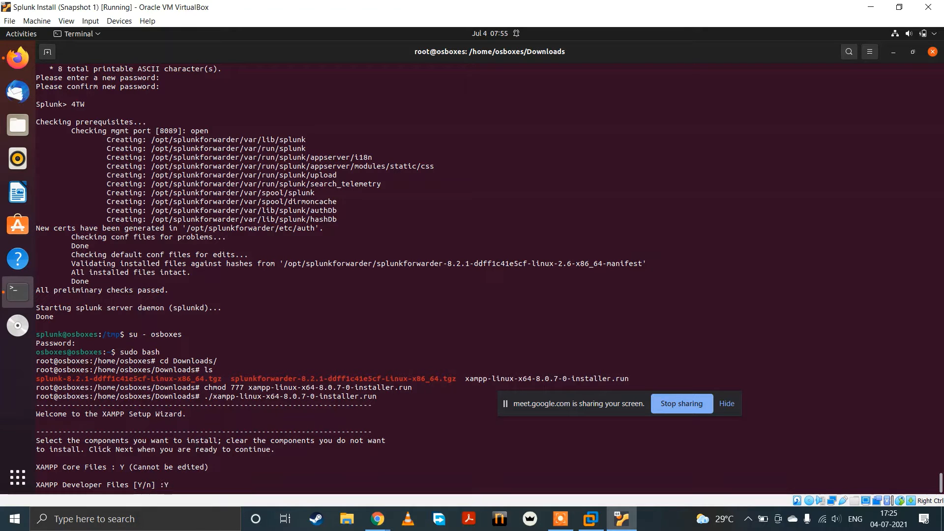
# Step: Confirm the XAMPP Developer Files selection with Y, accept /opt/lampp as the installation directory, and start the installation
pyautogui.press('Return')
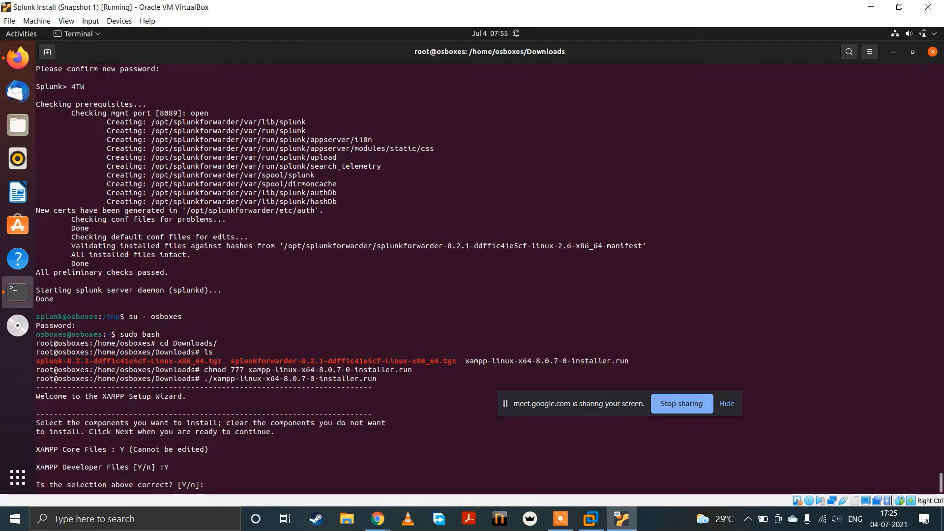
pyautogui.write('Y')
pyautogui.press('Return')
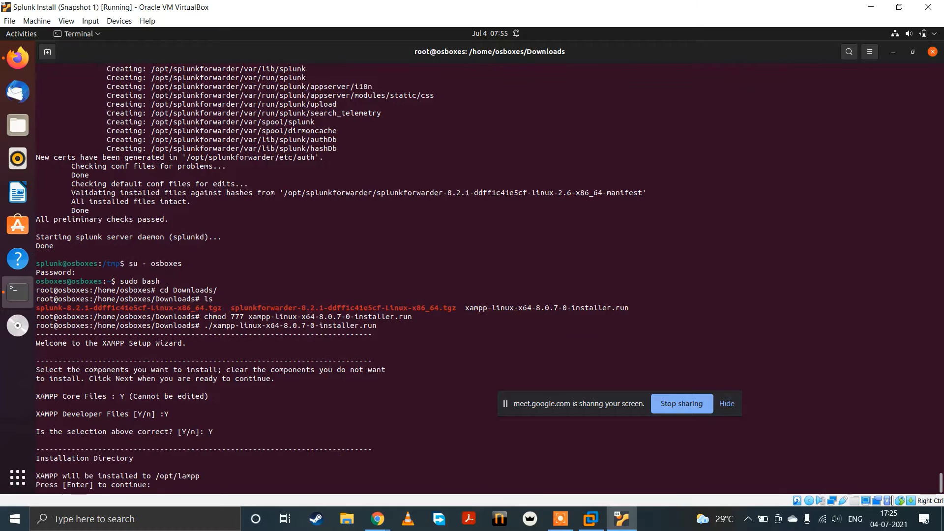
pyautogui.press('Return')
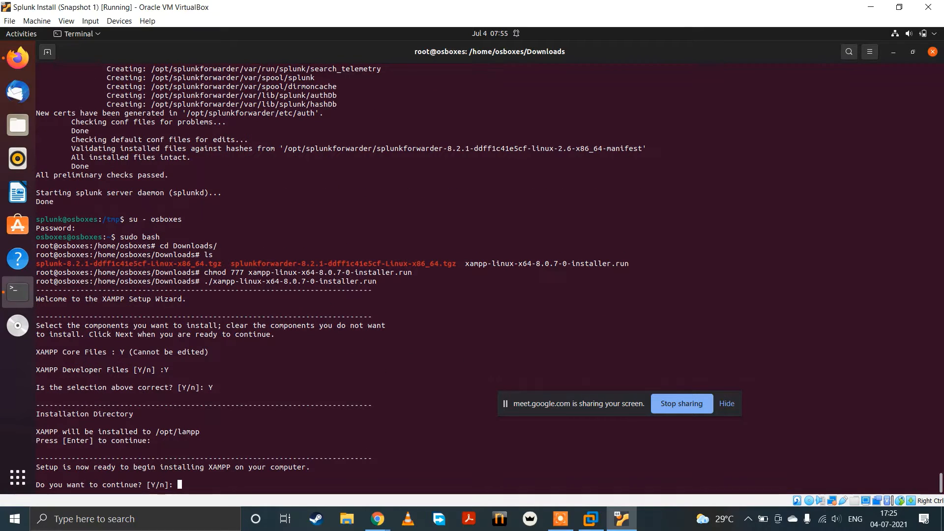
pyautogui.write('Y')
pyautogui.press('Return')
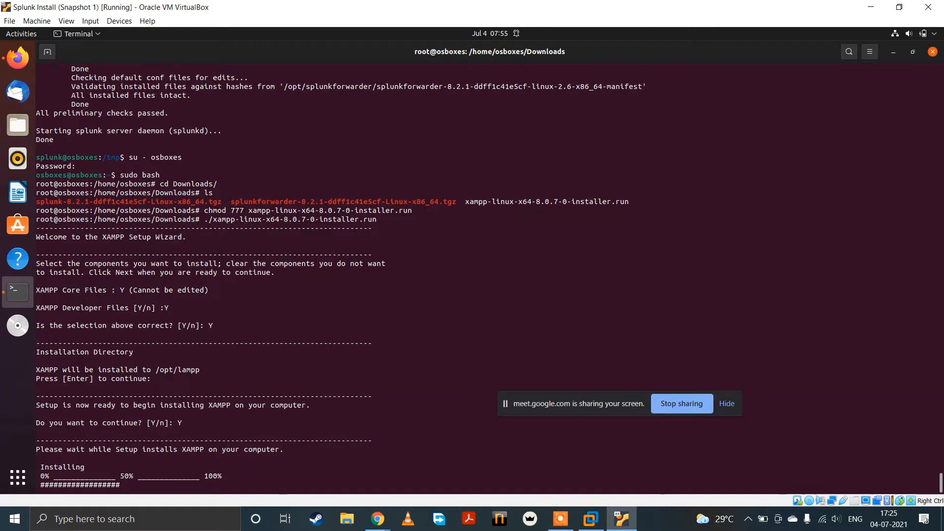
# Step: Switch to Chrome, open 192.168.1.16 in a new incognito window, and return to the VirtualBox machine
pyautogui.click(375, 524)
pyautogui.click(353, 476)
pyautogui.rightClick(377, 520)
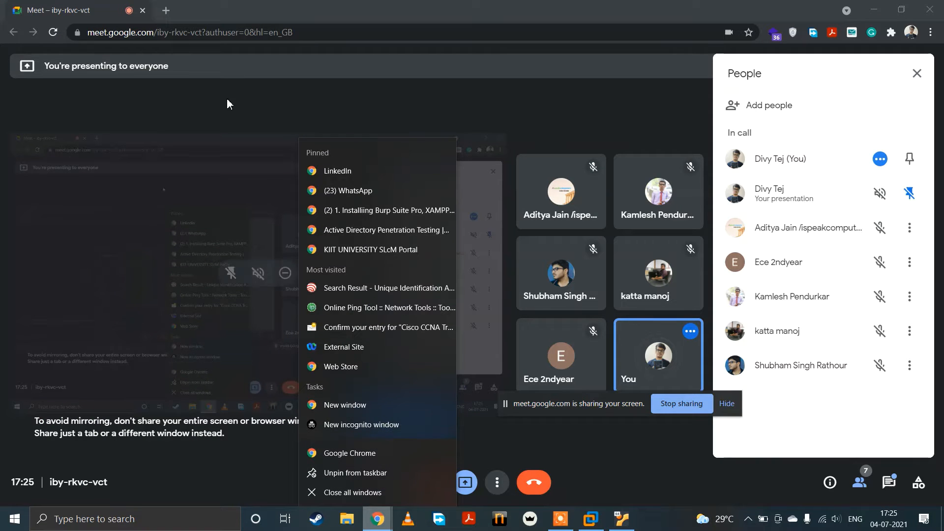
pyautogui.hotkey('ctrl', 'shift', 'n')
pyautogui.write('1')
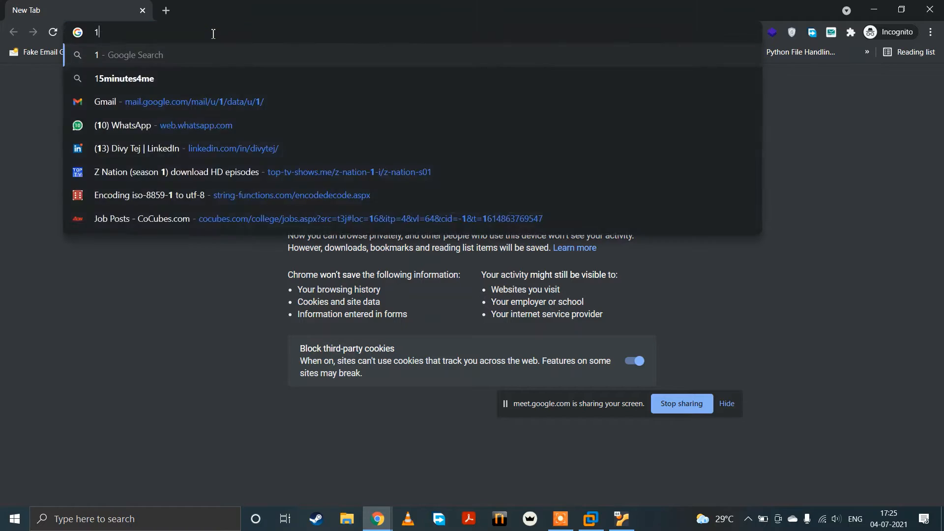
pyautogui.write('92.1')
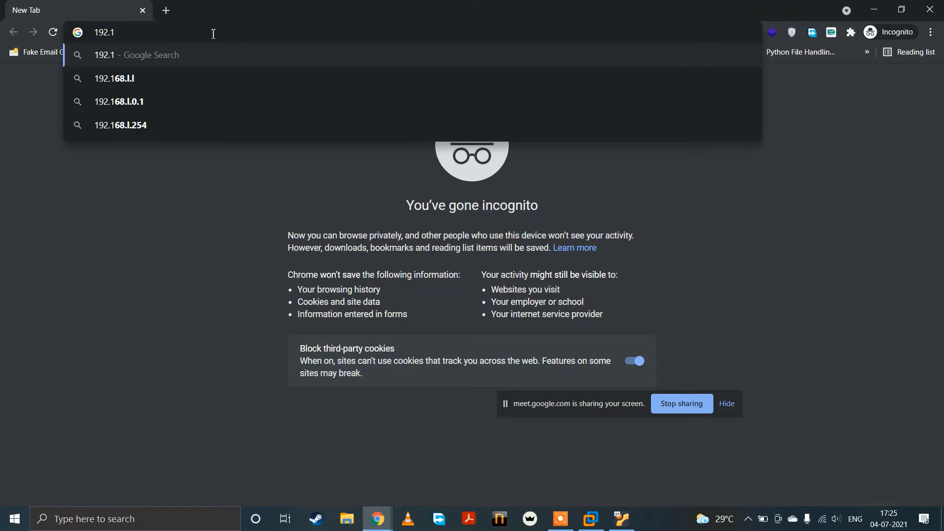
pyautogui.write('68.1.1')
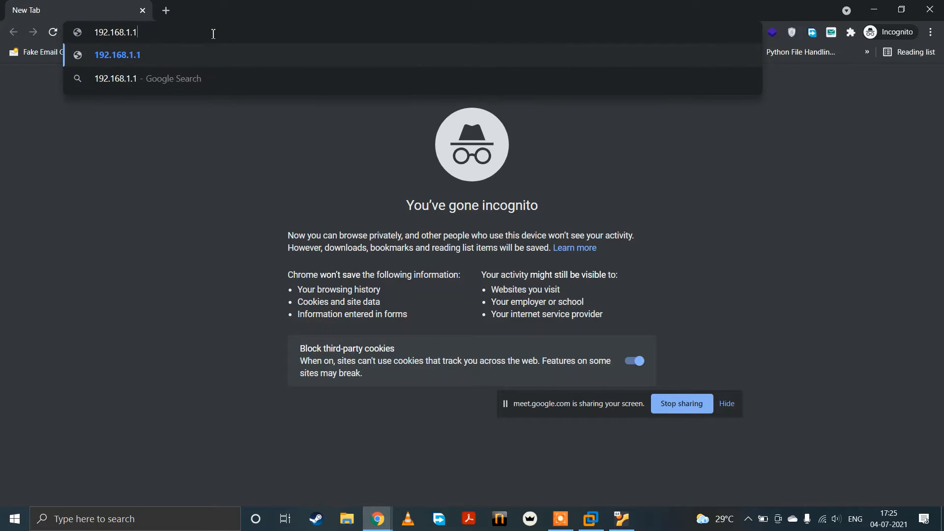
pyautogui.write('6')
pyautogui.press('Return')
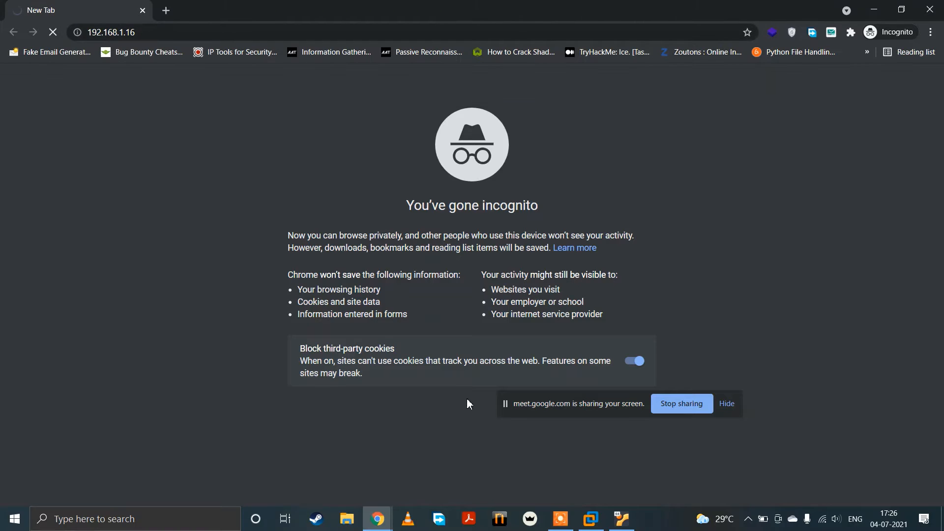
pyautogui.click(621, 519)
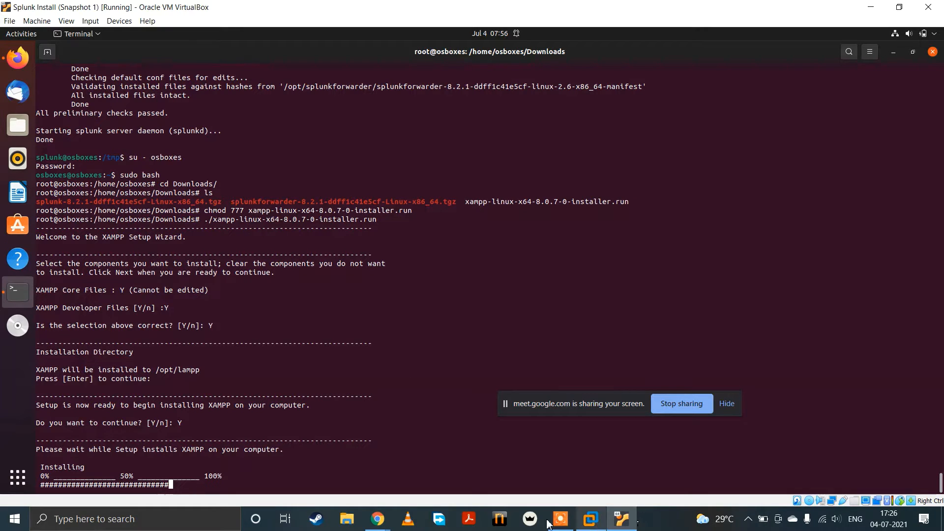
# Step: Switch to the Google Meet call in Chrome, admit the waiting participant, and return to the VirtualBox machine
pyautogui.moveTo(379, 521)
pyautogui.click(281, 456)
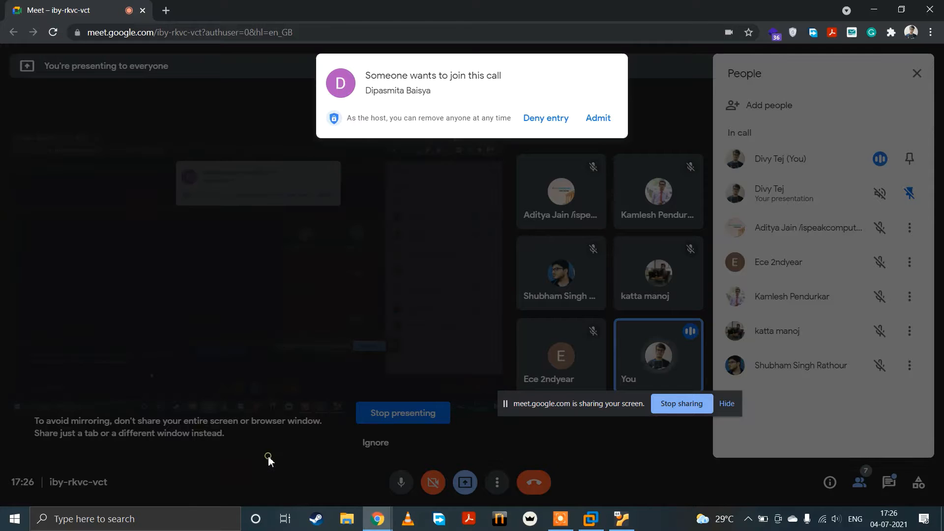
pyautogui.click(598, 118)
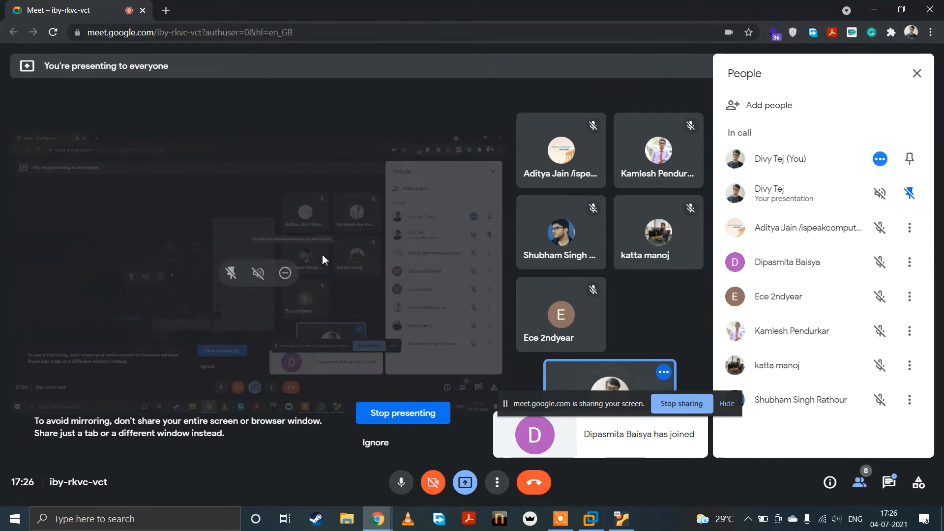
pyautogui.moveTo(621, 521)
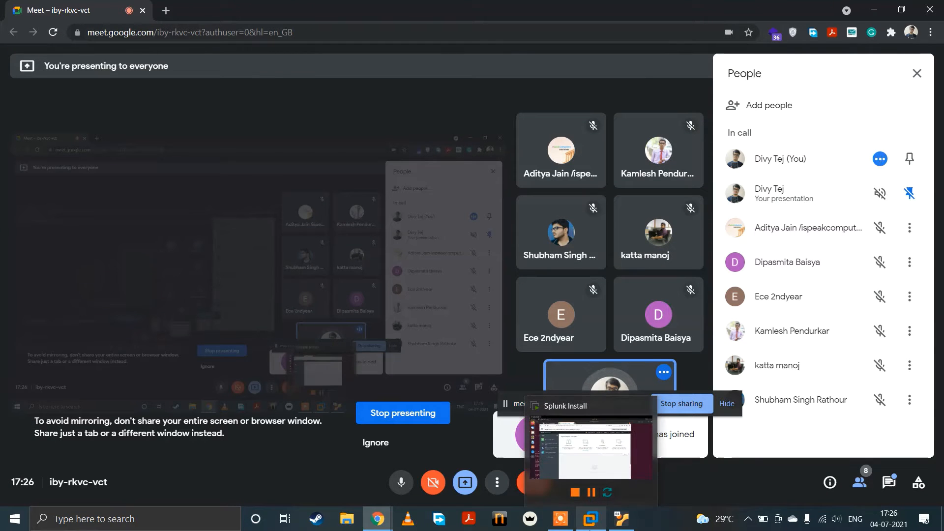
pyautogui.click(621, 522)
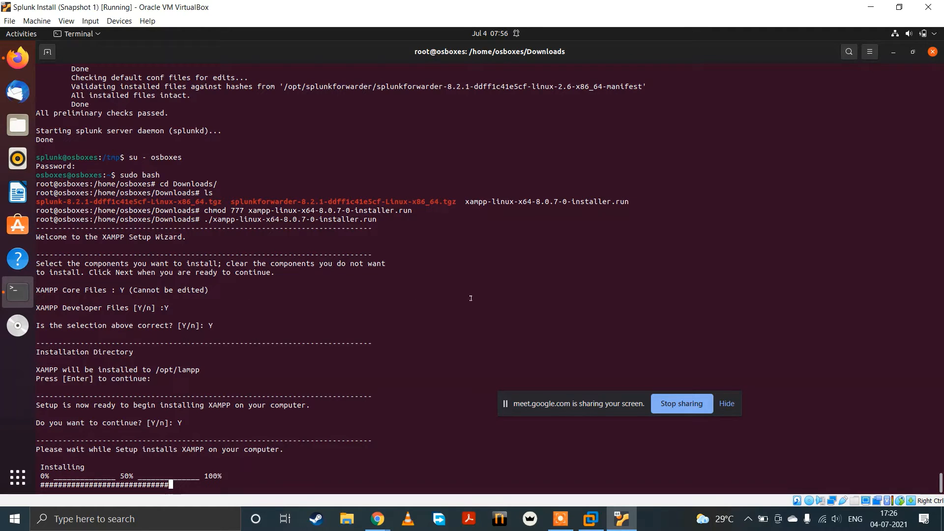
# Step: Switch to VMware Workstation, maximize the Firefox window, and open Splunk's Forwarding and receiving settings
pyautogui.click(590, 519)
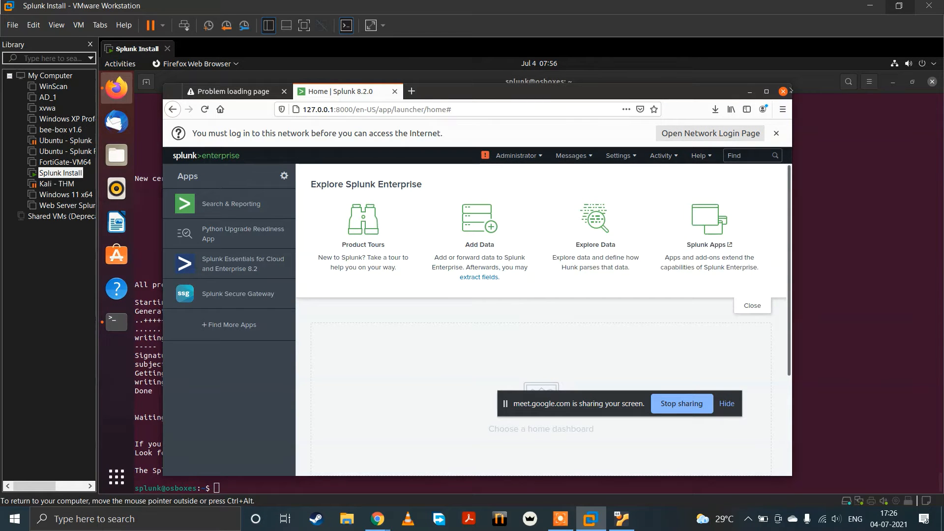
pyautogui.click(773, 93)
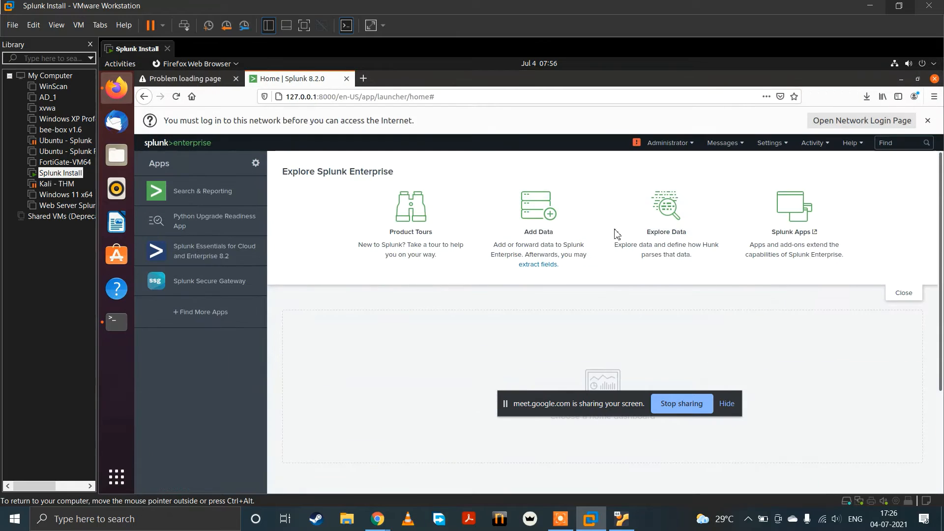
pyautogui.click(768, 146)
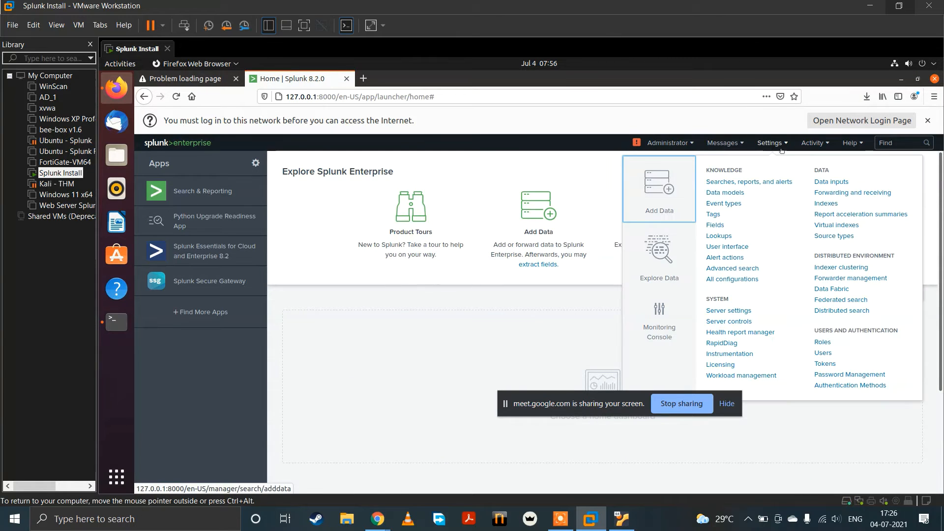
pyautogui.click(824, 204)
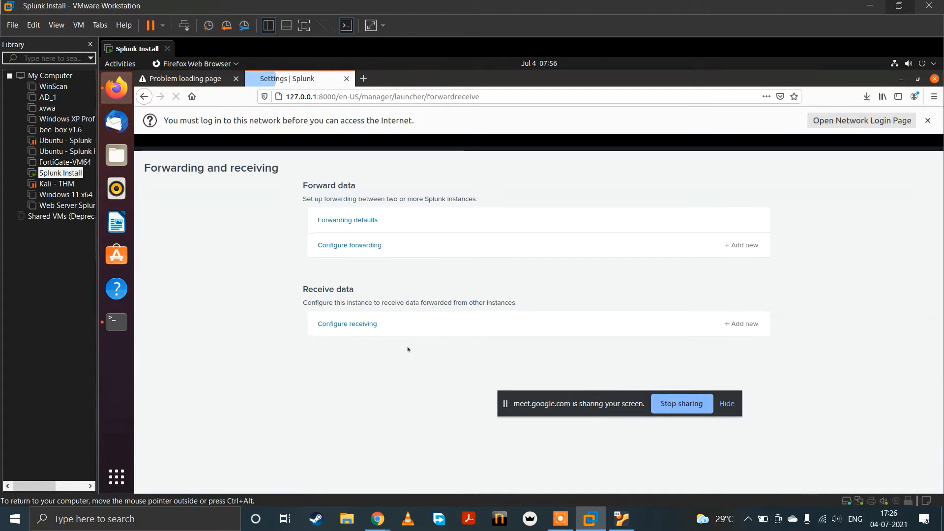
# Step: Add a new receiving port in Splunk's Configure receiving settings, listening on port 9997, and save it
pyautogui.click(359, 325)
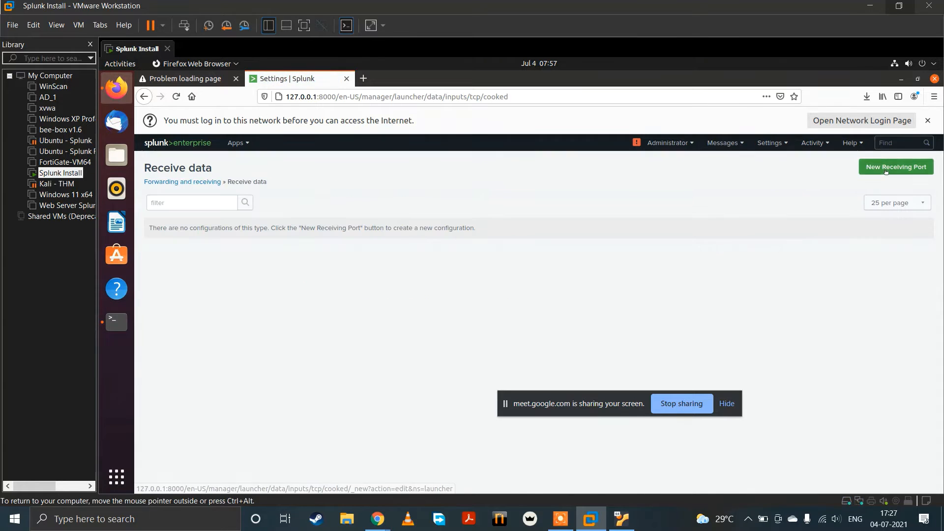
pyautogui.click(885, 167)
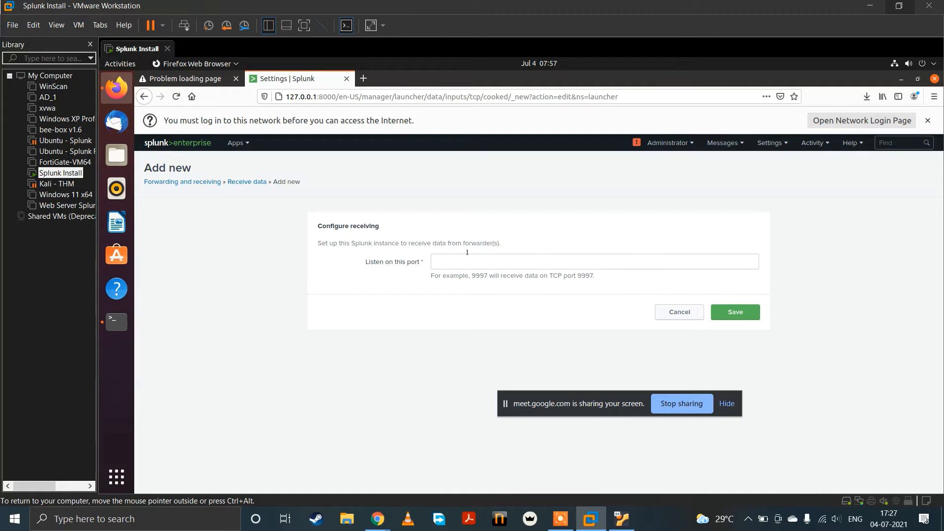
pyautogui.click(461, 260)
pyautogui.write('9997')
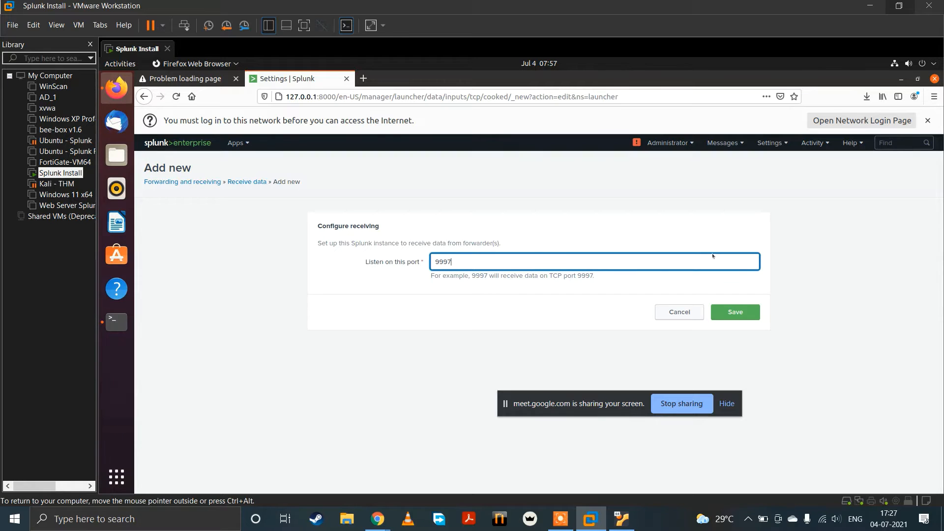
pyautogui.click(735, 312)
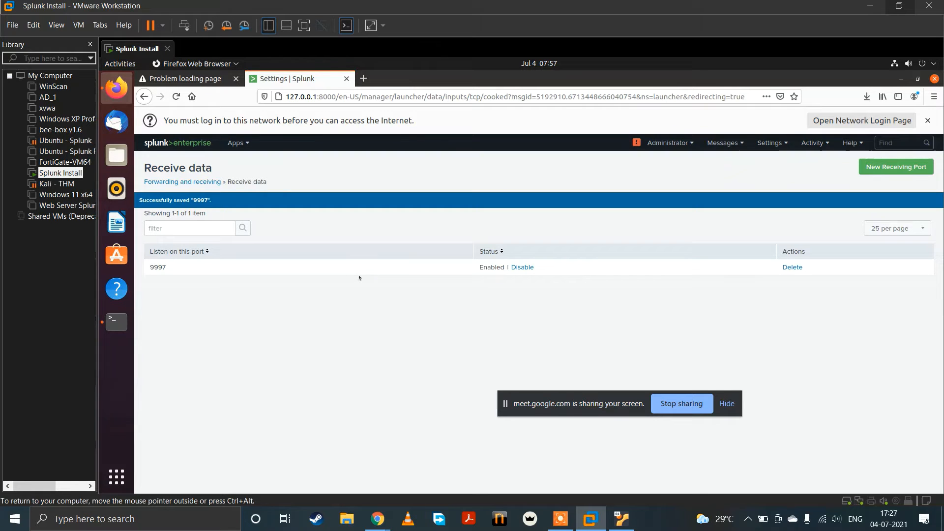
pyautogui.moveTo(170, 267); pyautogui.dragTo(135, 268)
pyautogui.click(262, 334)
# Step: Return to the Splunk home page and search Google for "github apache log files" in a new browser tab
pyautogui.click(144, 96)
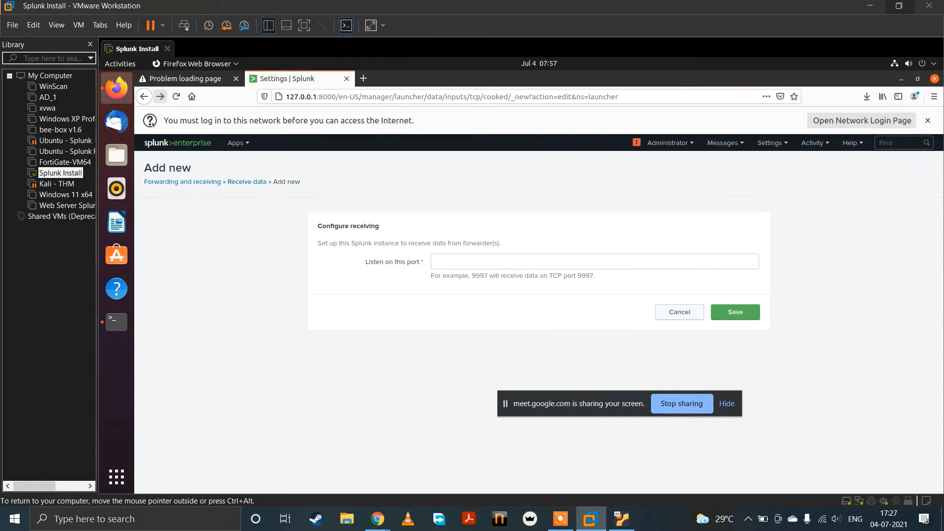
pyautogui.click(363, 79)
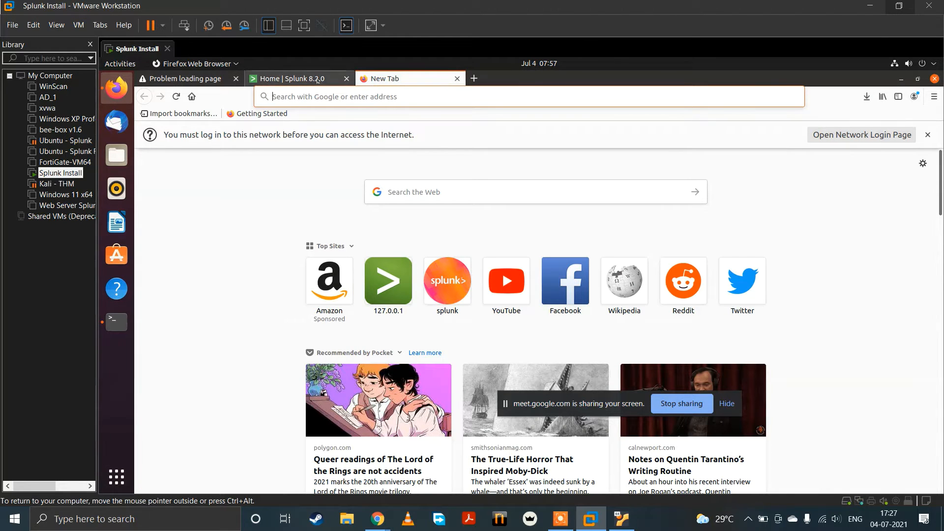
pyautogui.click(295, 79)
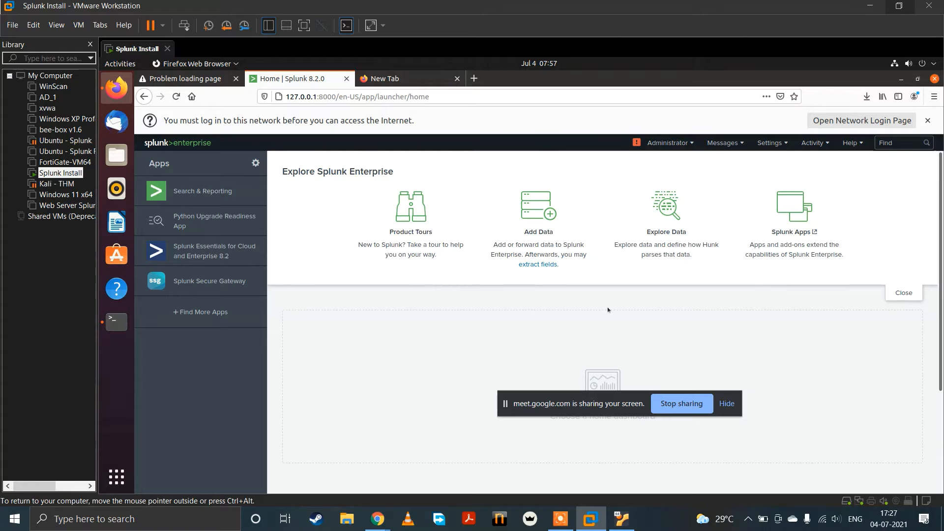
pyautogui.click(419, 79)
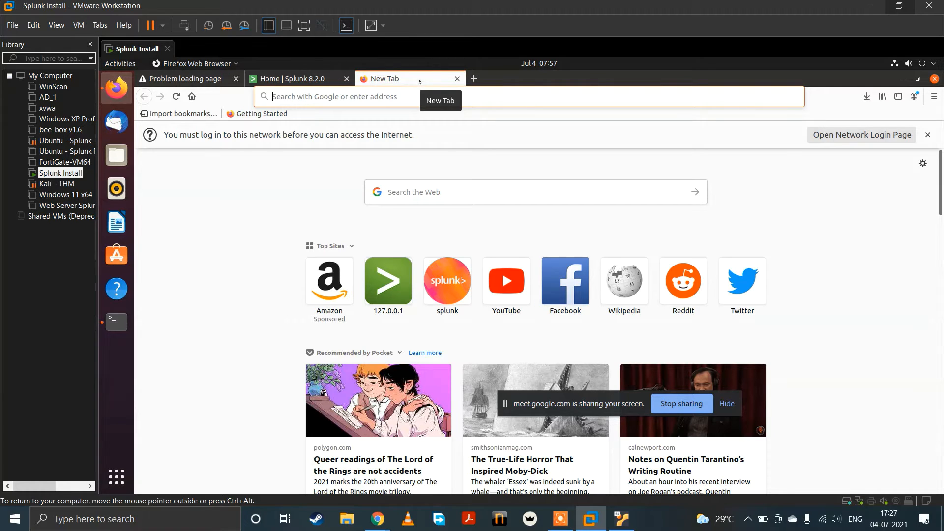
pyautogui.write('github ')
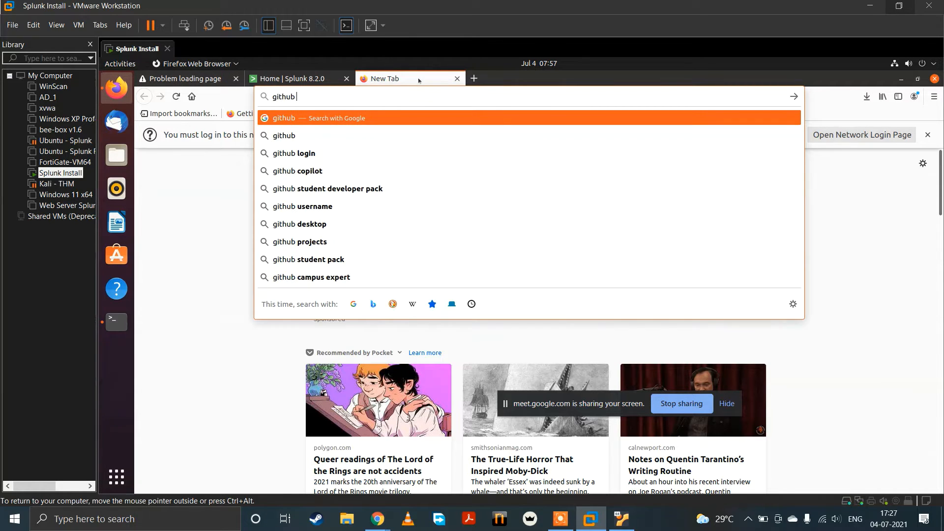
pyautogui.write('apache')
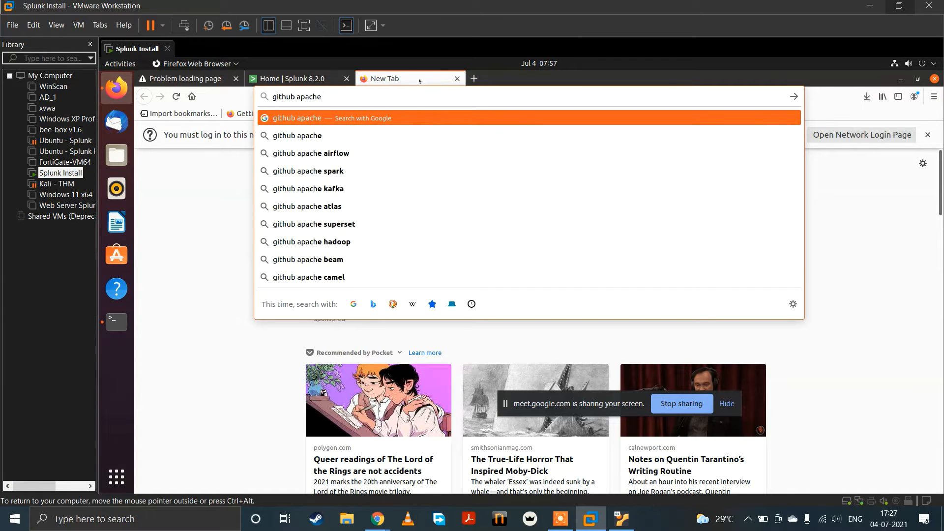
pyautogui.write(' log files')
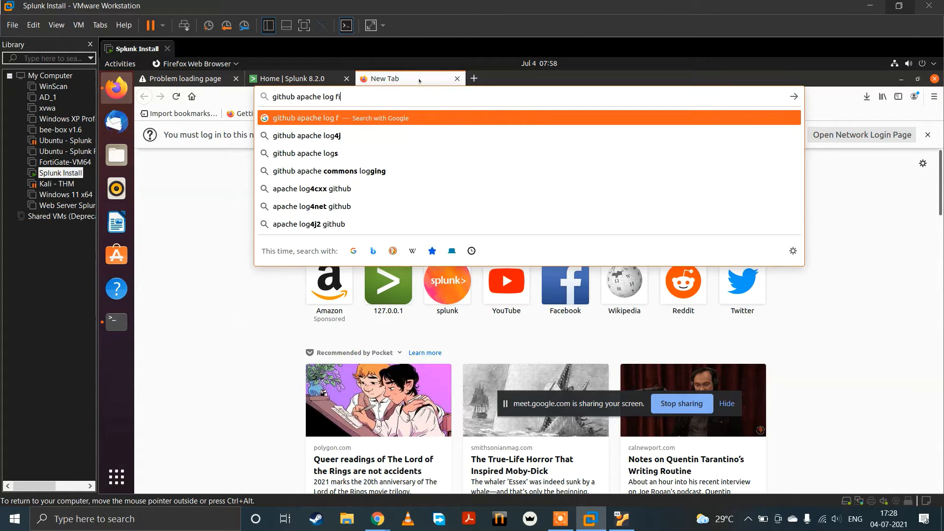
pyautogui.press('Return')
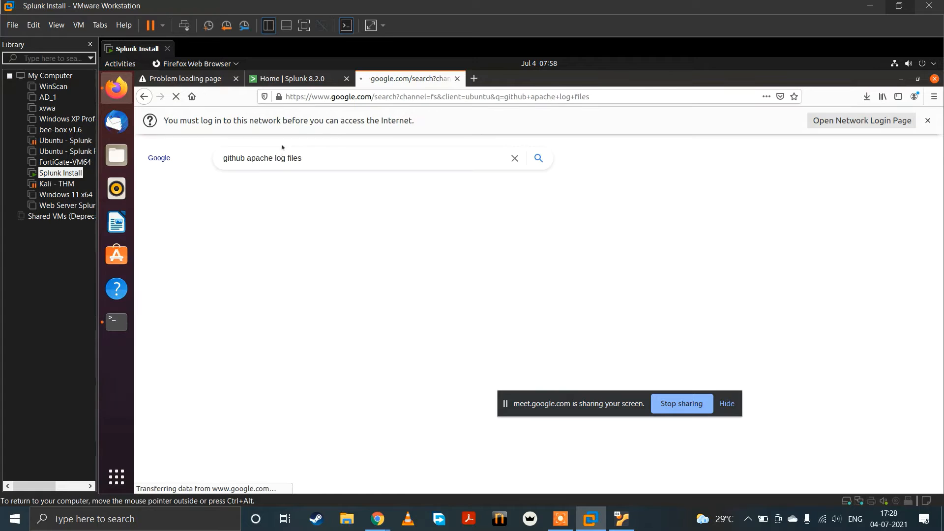
# Step: Open the raw version of the apache_logs file in GitHub's elastic/examples repository
pyautogui.click(285, 242)
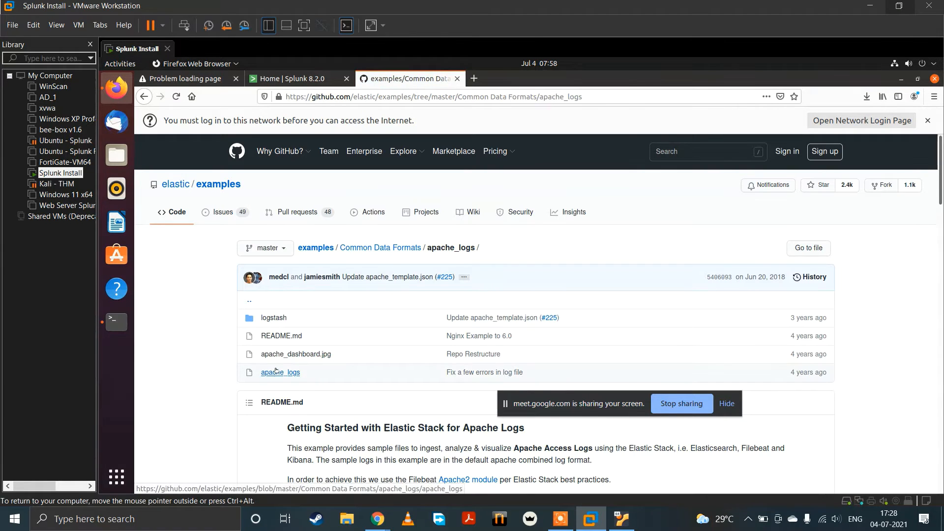
pyautogui.click(281, 372)
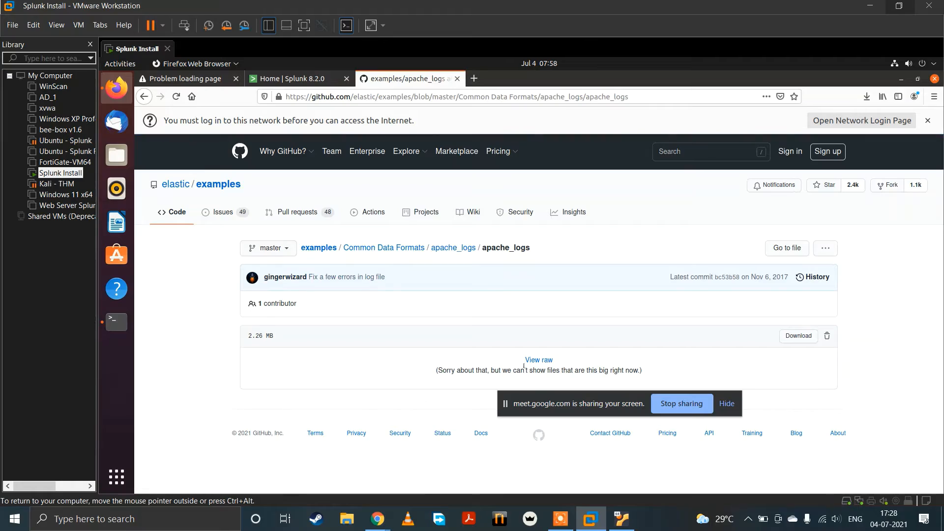
pyautogui.click(534, 361)
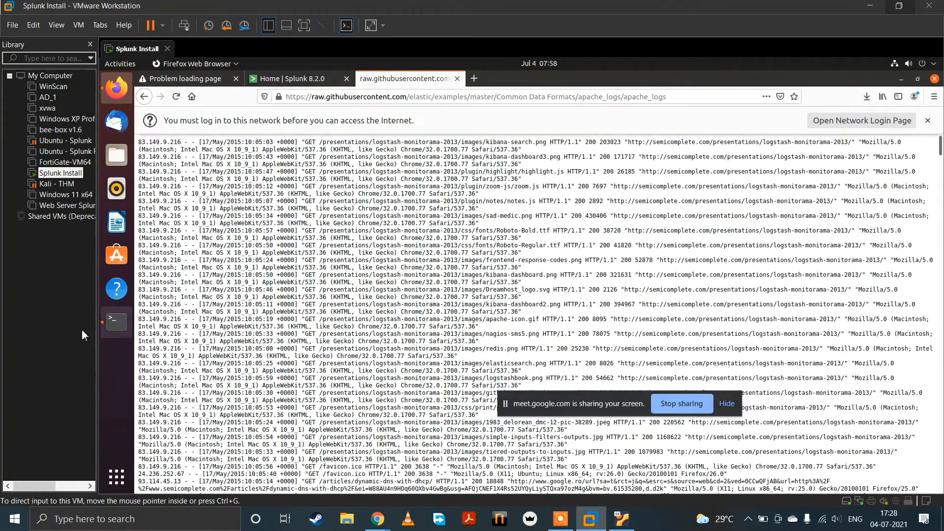
# Step: In a new terminal tab, change to the Desktop directory and open apache.txt in gedit
pyautogui.click(117, 323)
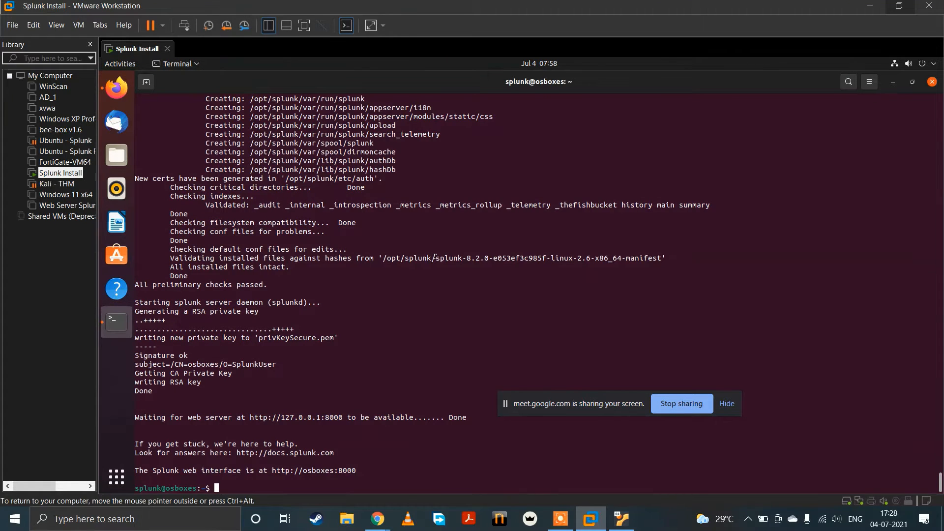
pyautogui.hotkey('ctrl', 'shift', 't')
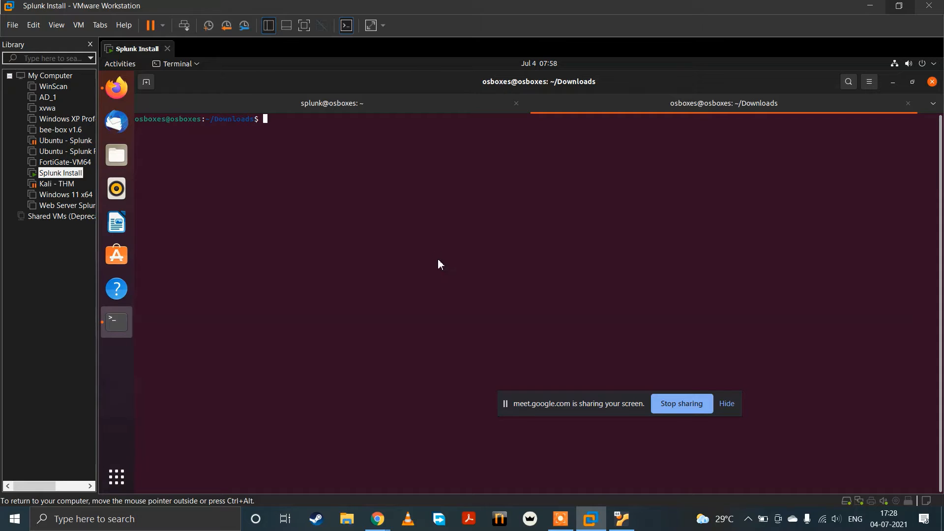
pyautogui.write('cd')
pyautogui.press('Return')
pyautogui.write('cd D')
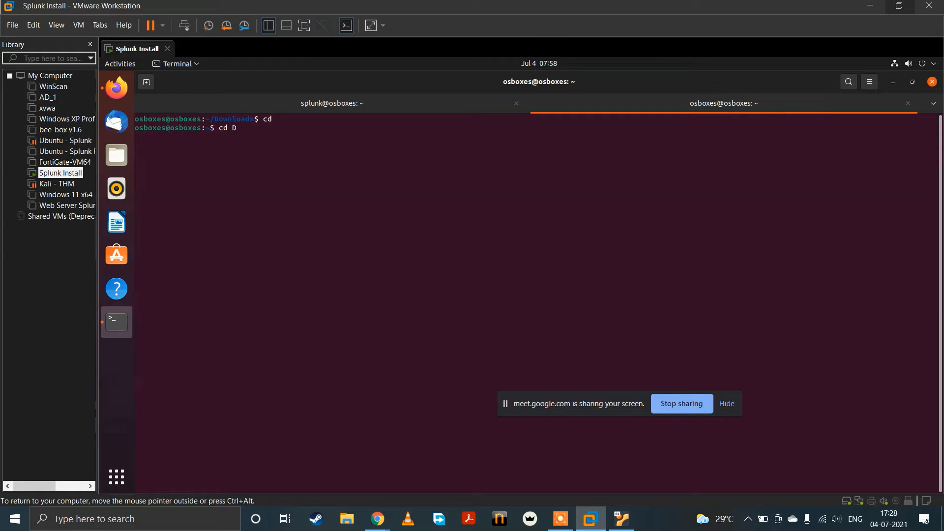
pyautogui.write('esktop/')
pyautogui.press('Return')
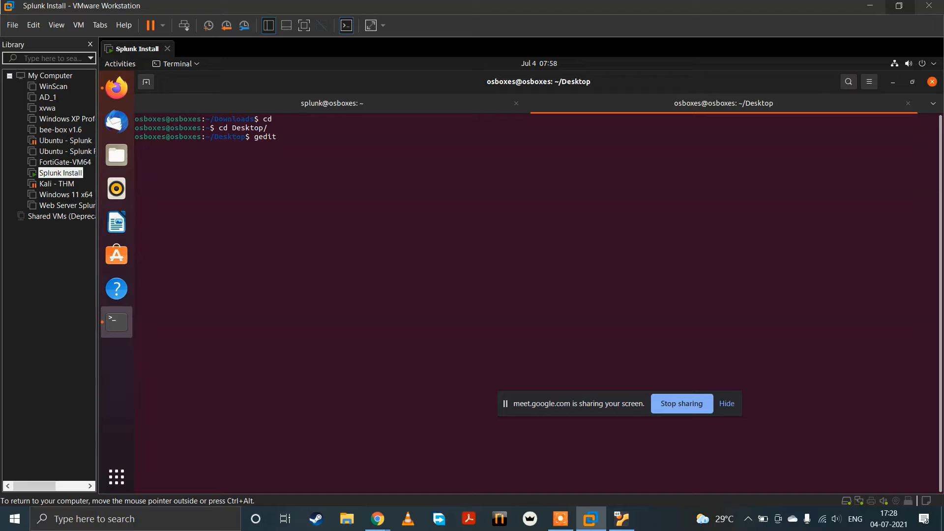
pyautogui.write('gedit apache.txt')
pyautogui.press('Return')
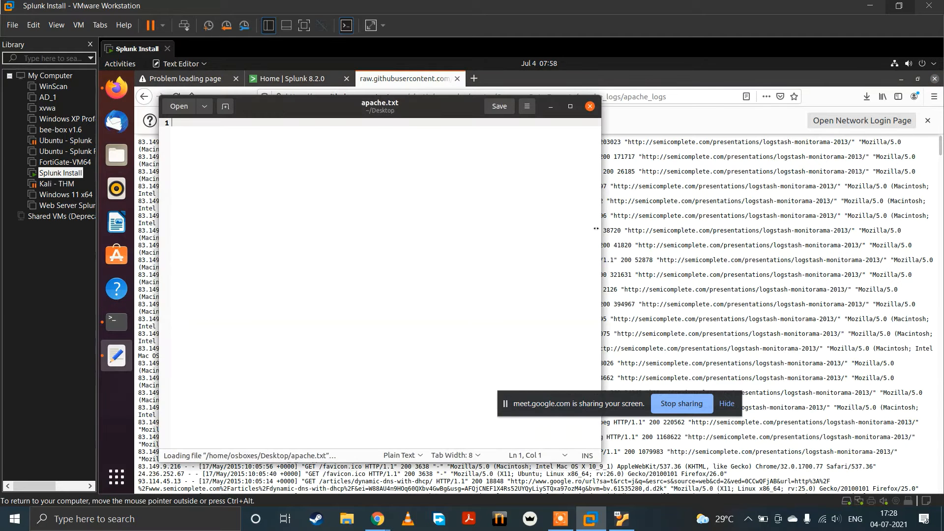
# Step: Switch to the Google Meet call in Chrome, admit the waiting participant, and return to VMware Workstation
pyautogui.moveTo(378, 519)
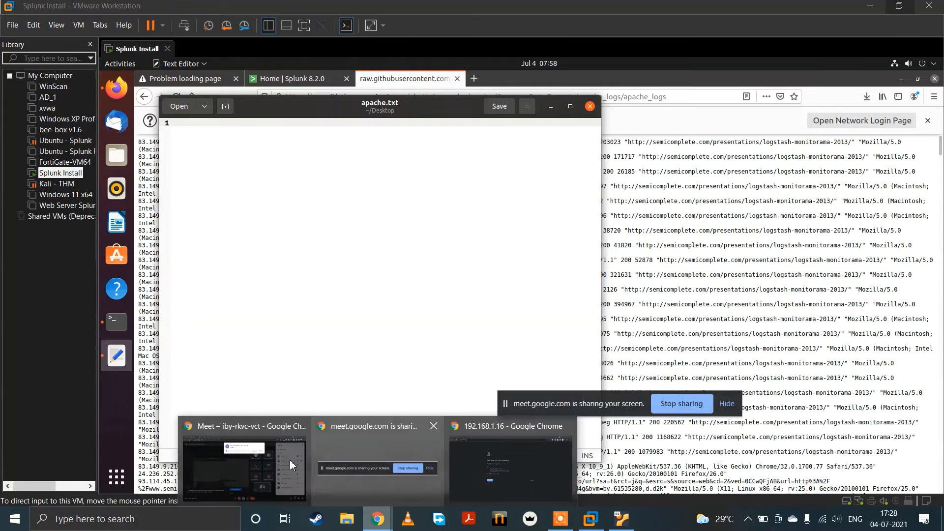
pyautogui.click(238, 461)
pyautogui.click(601, 122)
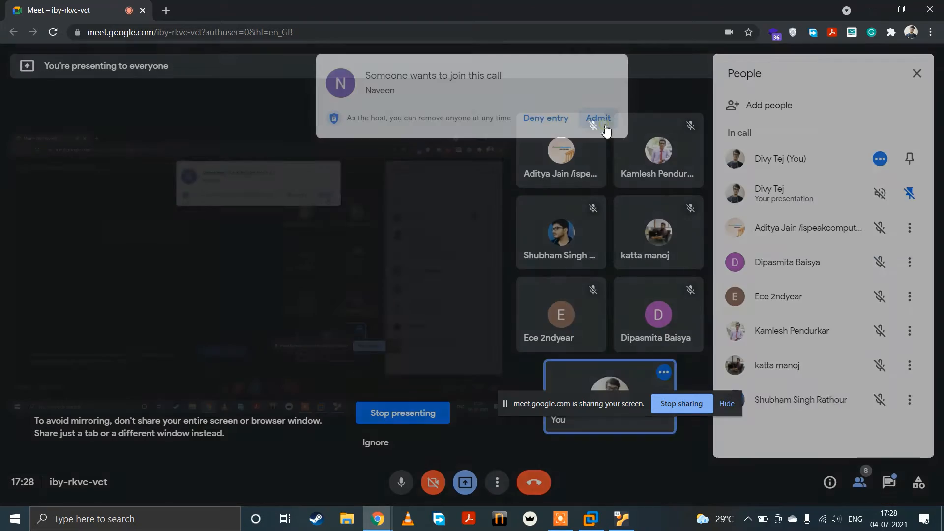
pyautogui.click(591, 519)
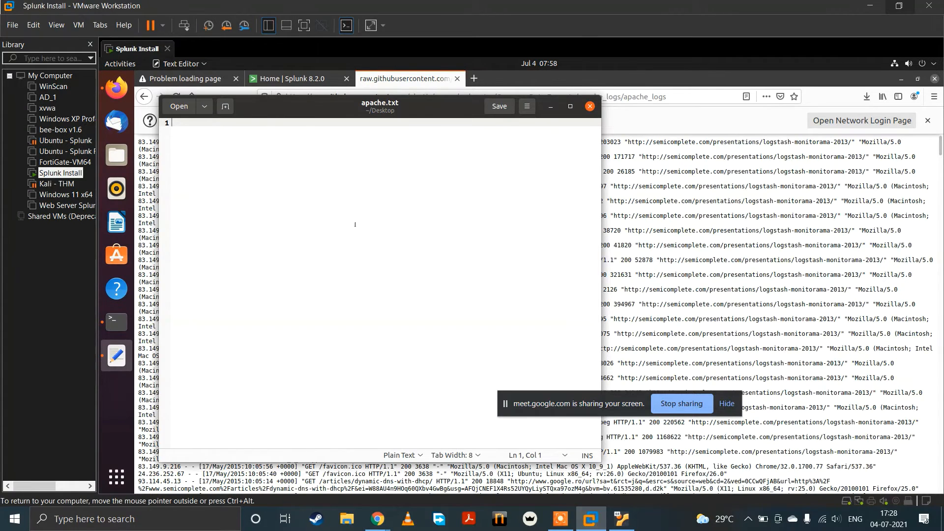
# Step: Copy the entire raw Apache log into apache.txt, save the file, and close both the editor and the log's browser tab
pyautogui.hotkey('ctrl', 'a')
pyautogui.hotkey('ctrl', 'c')
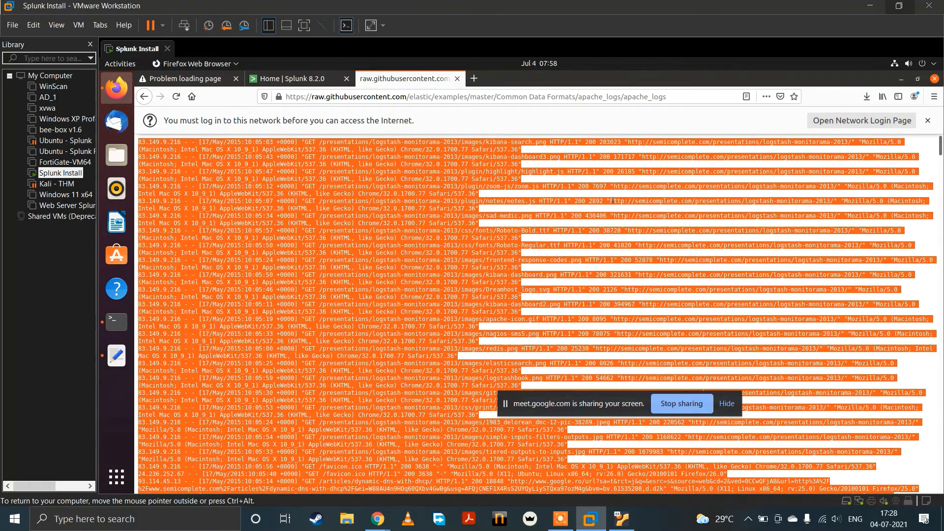
pyautogui.hotkey('alt', 'Tab')
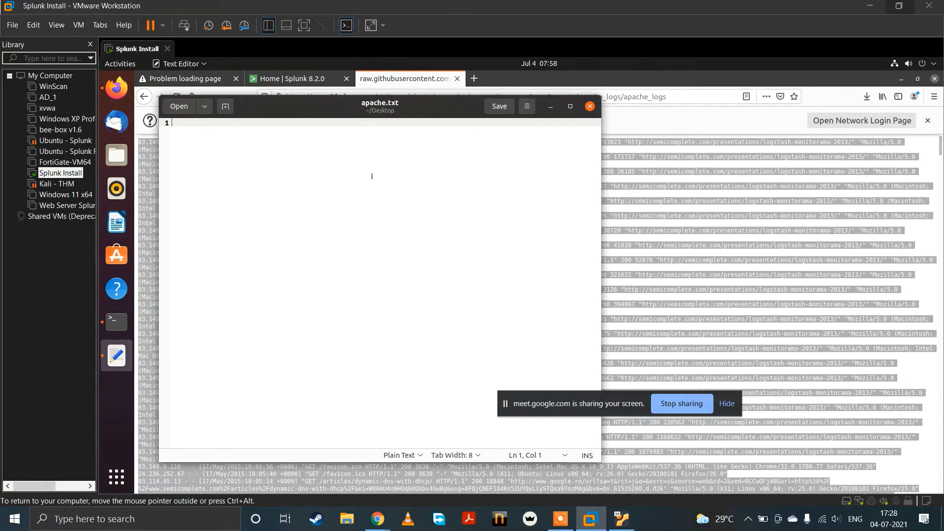
pyautogui.hotkey('ctrl', 'v')
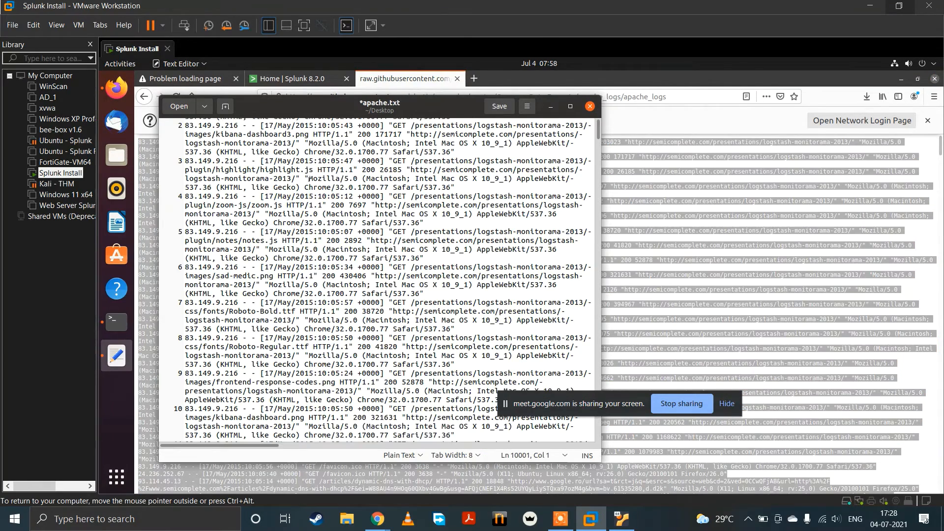
pyautogui.hotkey('ctrl', 's')
pyautogui.click(589, 106)
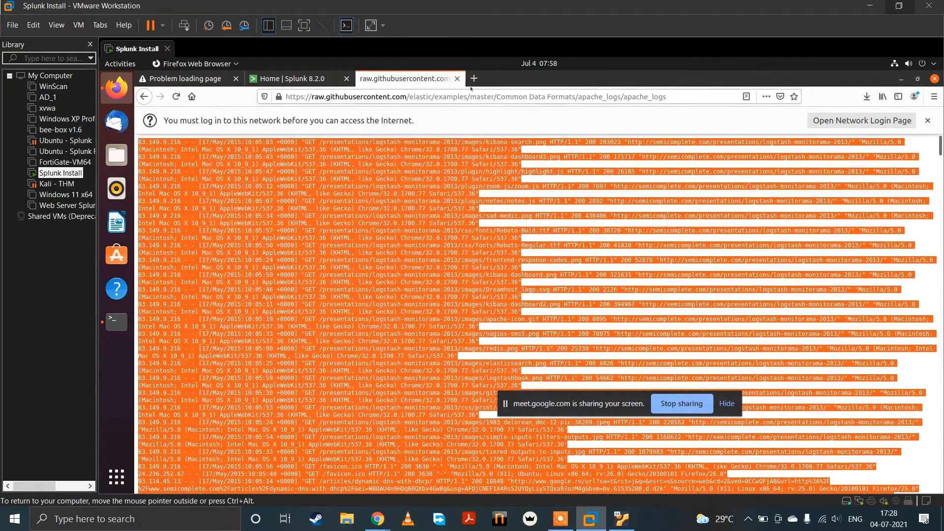
pyautogui.click(457, 79)
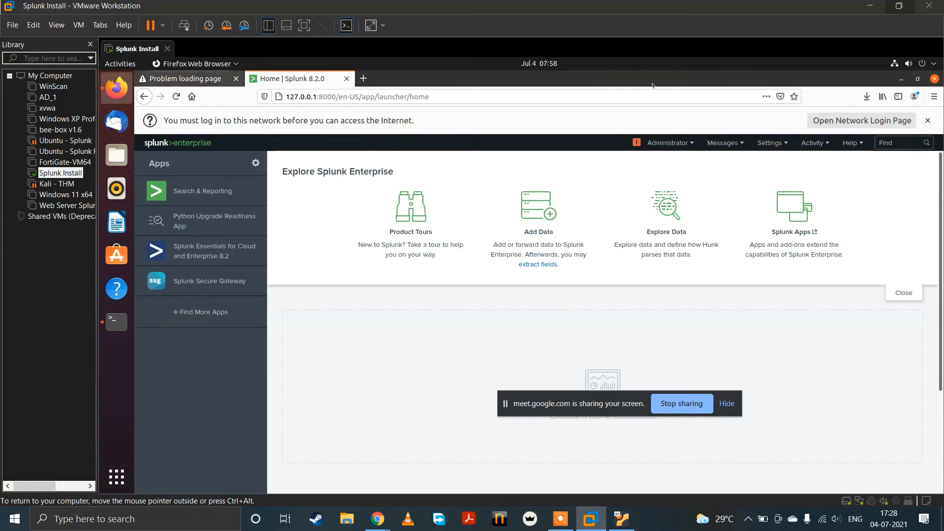
# Step: Minimize the Firefox and terminal windows to check for apache.txt on the desktop, and return to Firefox
pyautogui.click(900, 80)
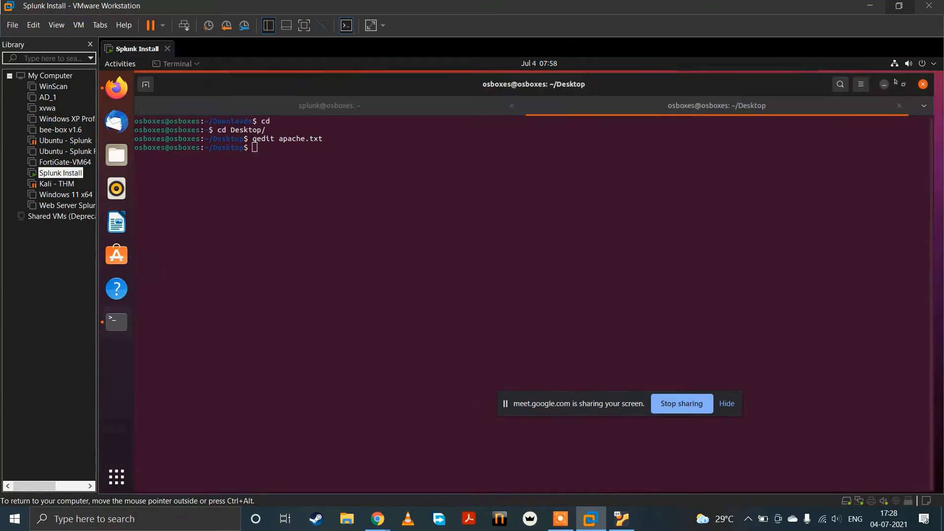
pyautogui.click(898, 81)
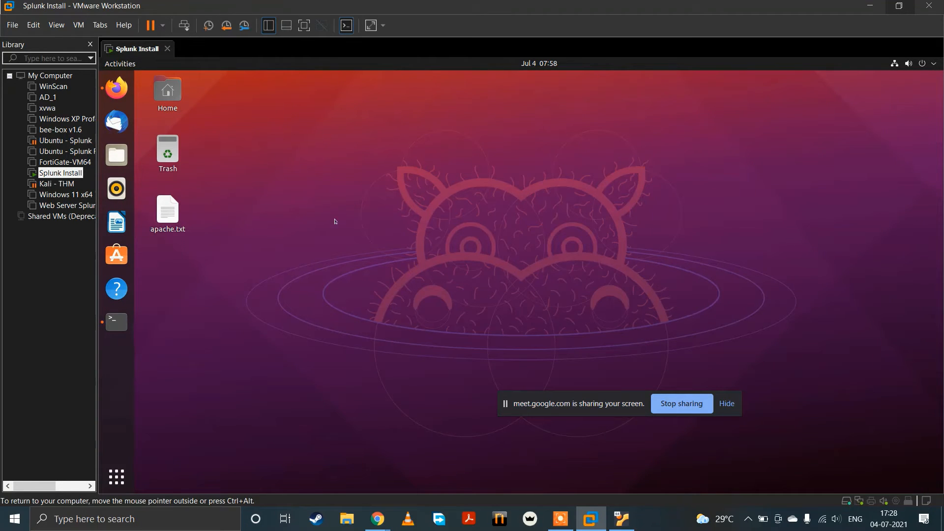
pyautogui.click(118, 91)
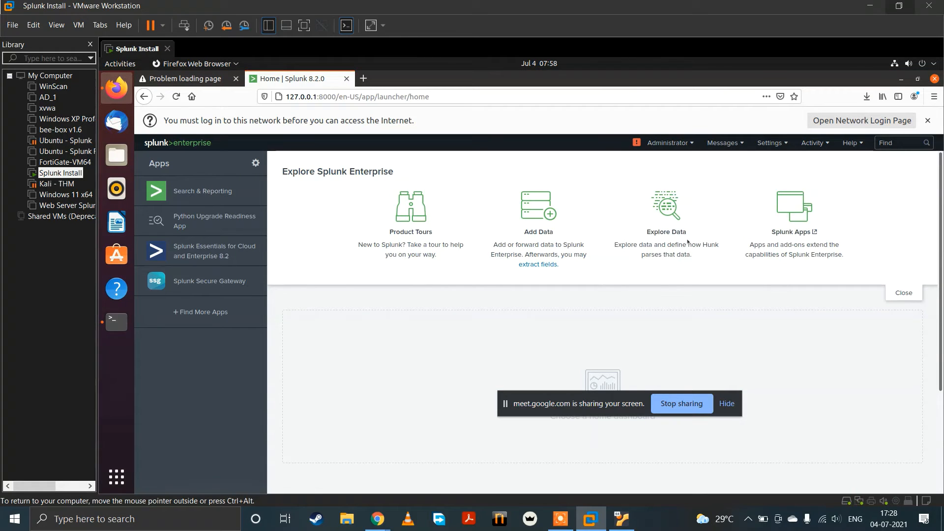
pyautogui.click(759, 143)
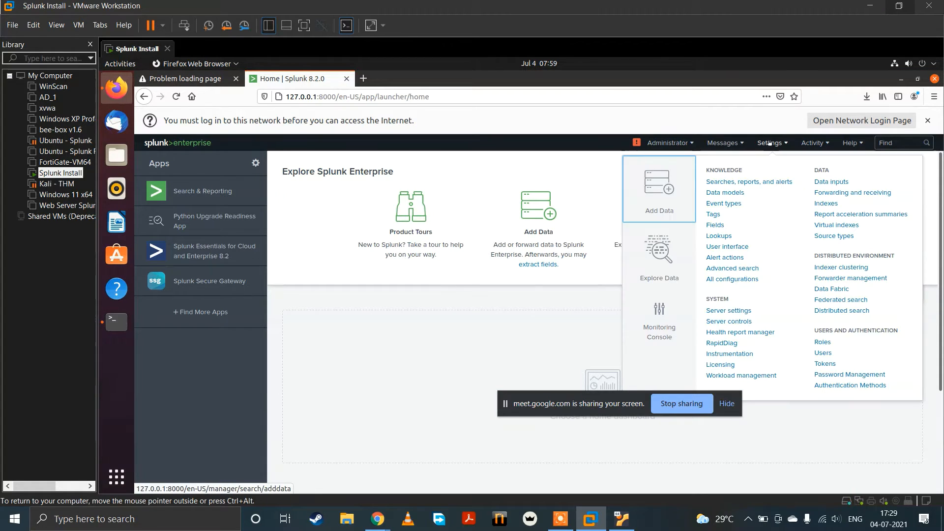
pyautogui.click(488, 358)
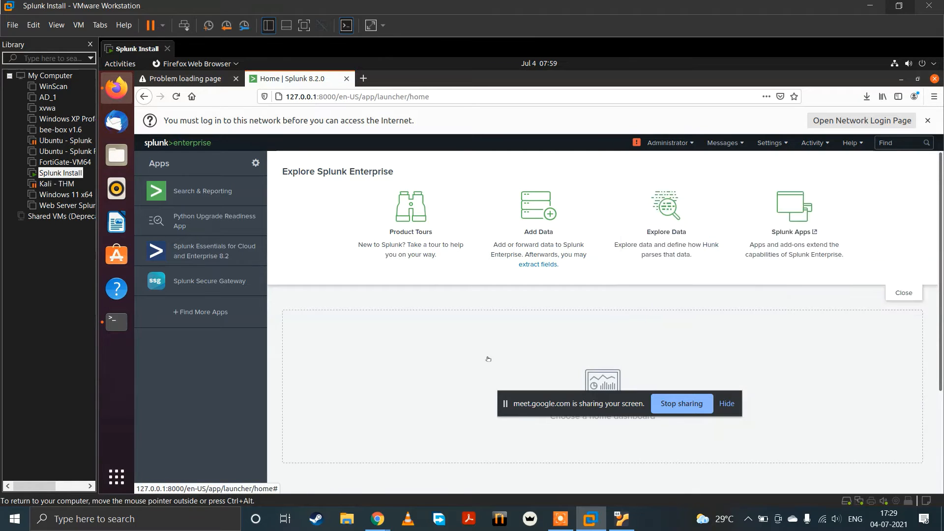
pyautogui.click(658, 170)
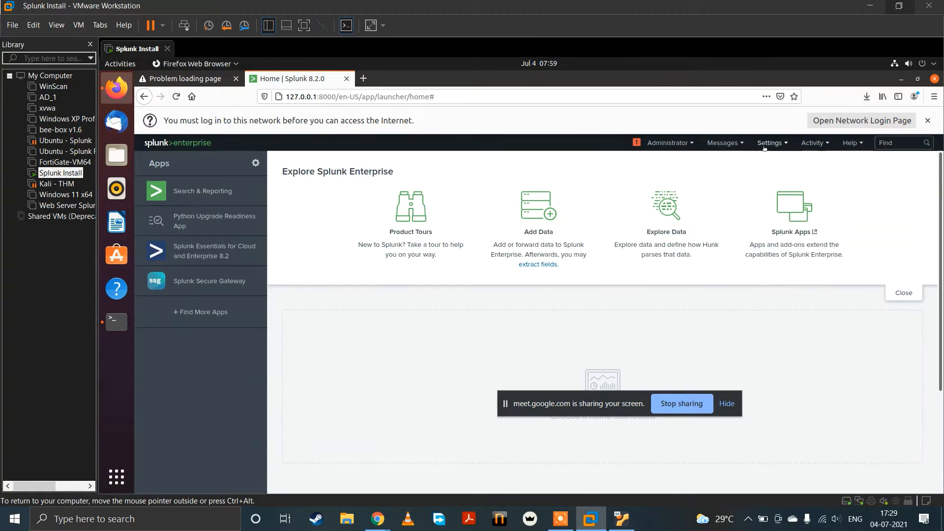
# Step: Open Splunk's Add Data page, skip the tour, and choose to upload files from the computer
pyautogui.click(770, 142)
pyautogui.click(642, 215)
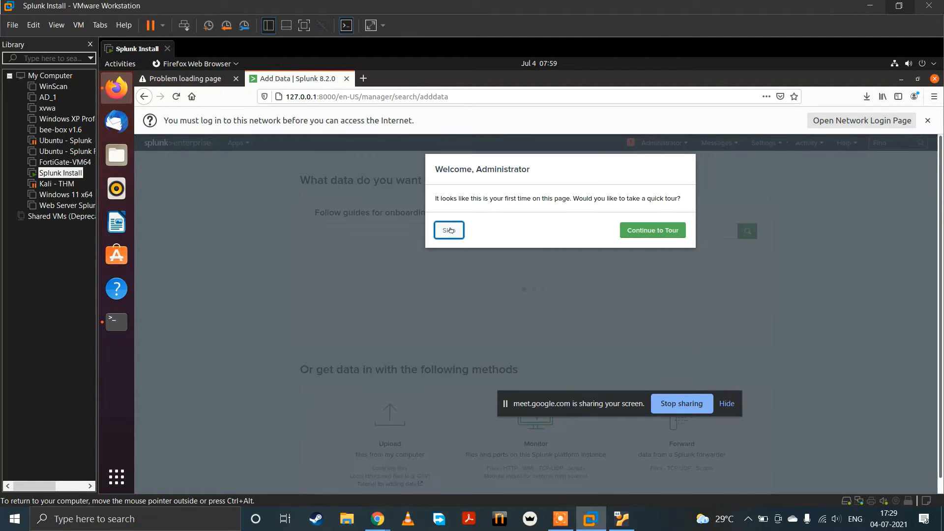
pyautogui.click(452, 230)
pyautogui.scroll(-3, 373, 431)
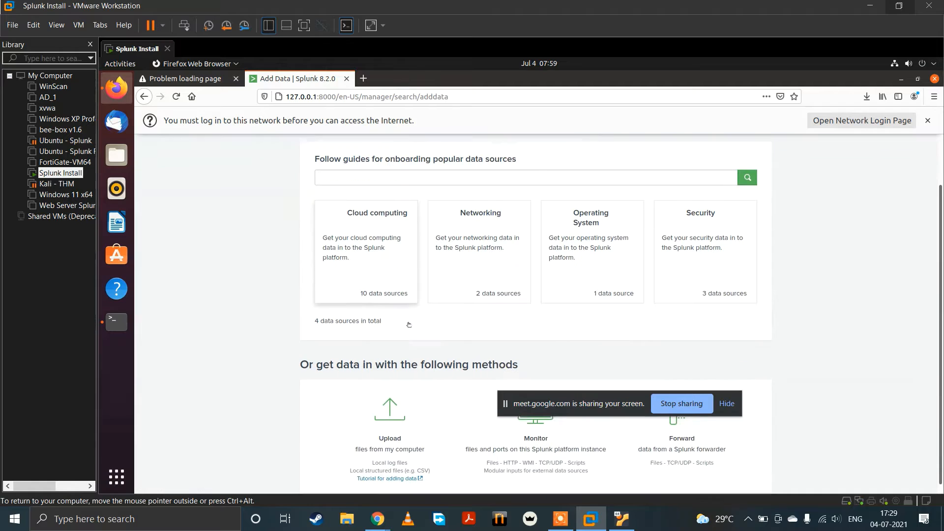
pyautogui.click(372, 431)
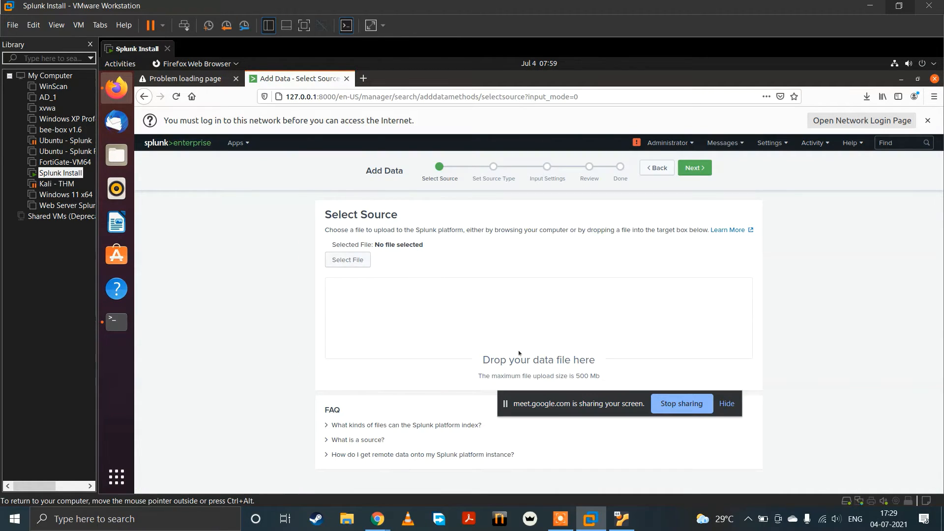
# Step: Select apache.txt from the Desktop folder as the upload source and proceed to the source type settings
pyautogui.click(347, 260)
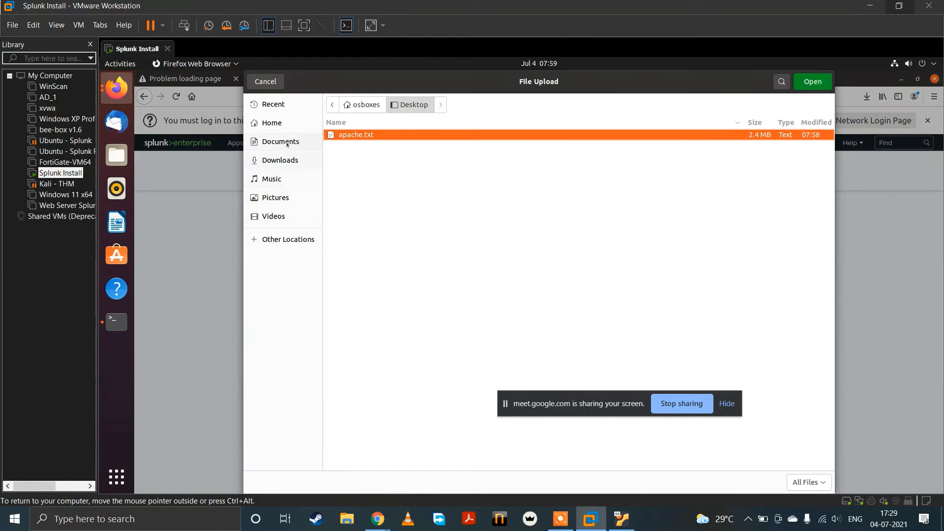
pyautogui.click(287, 122)
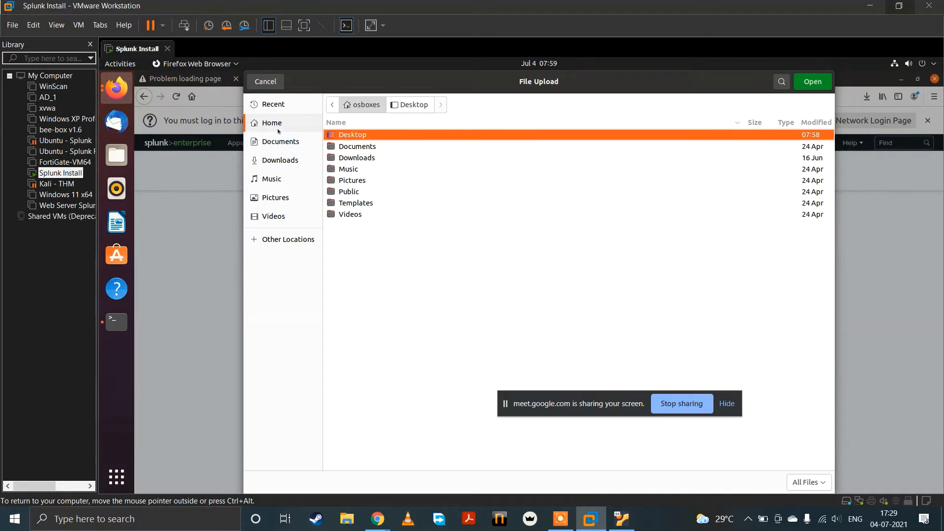
pyautogui.doubleClick(354, 135)
pyautogui.doubleClick(353, 135)
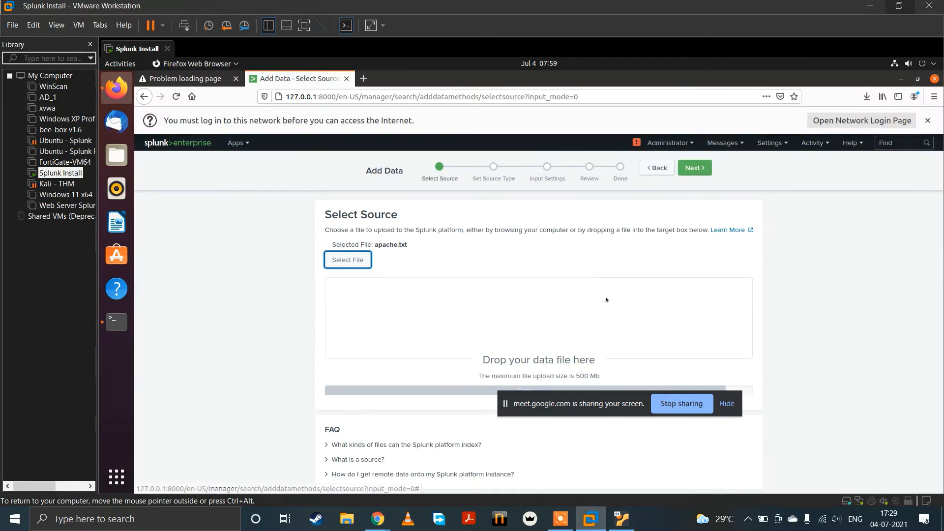
pyautogui.click(694, 168)
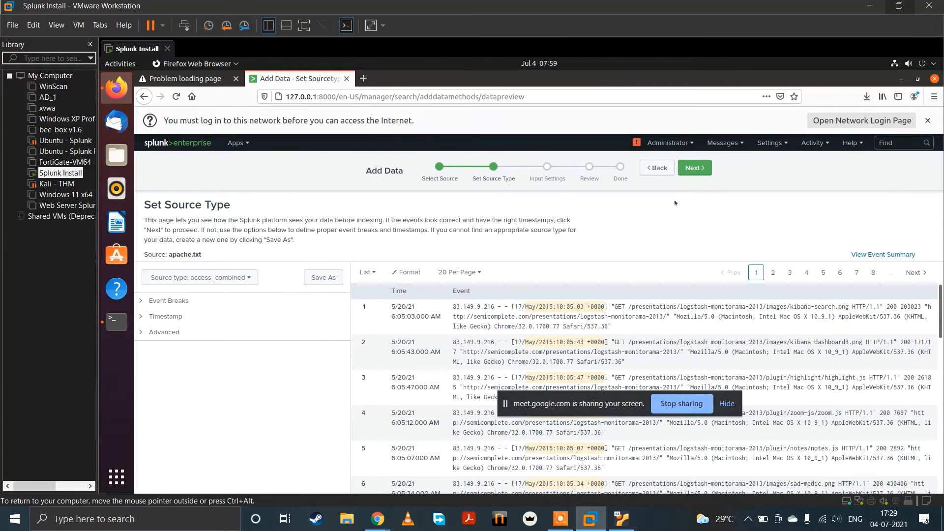
# Step: Keep the access_combined source type, create a new index named github_1 for the data, and submit the upload
pyautogui.click(693, 167)
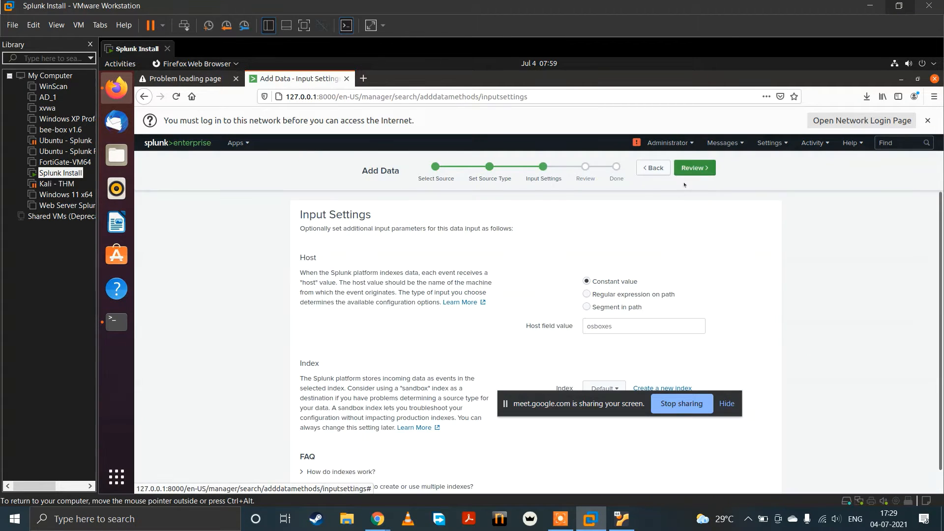
pyautogui.scroll(-1, 622, 328)
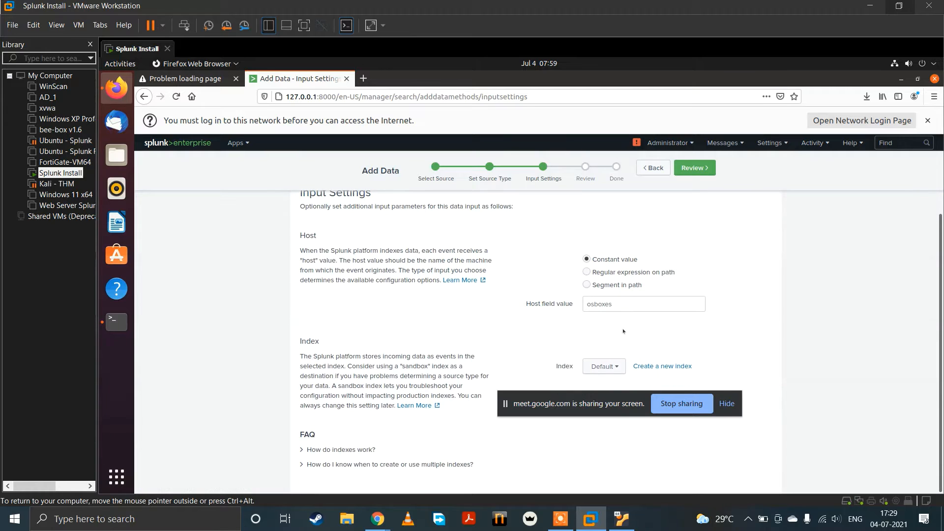
pyautogui.click(654, 367)
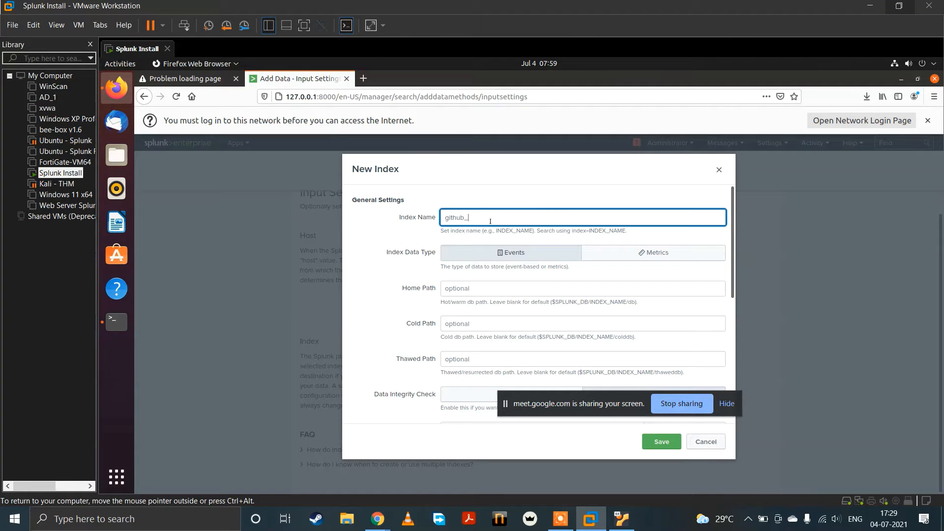
pyautogui.click(662, 441)
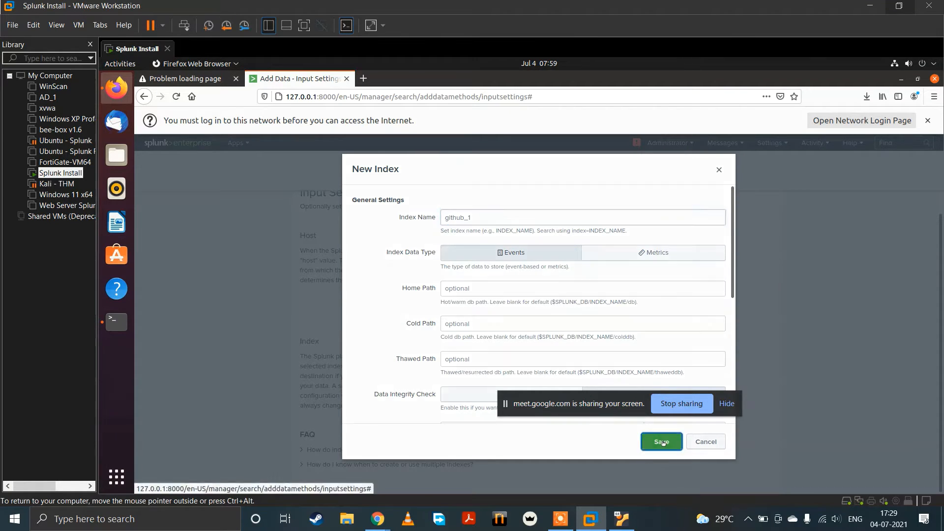
pyautogui.click(695, 168)
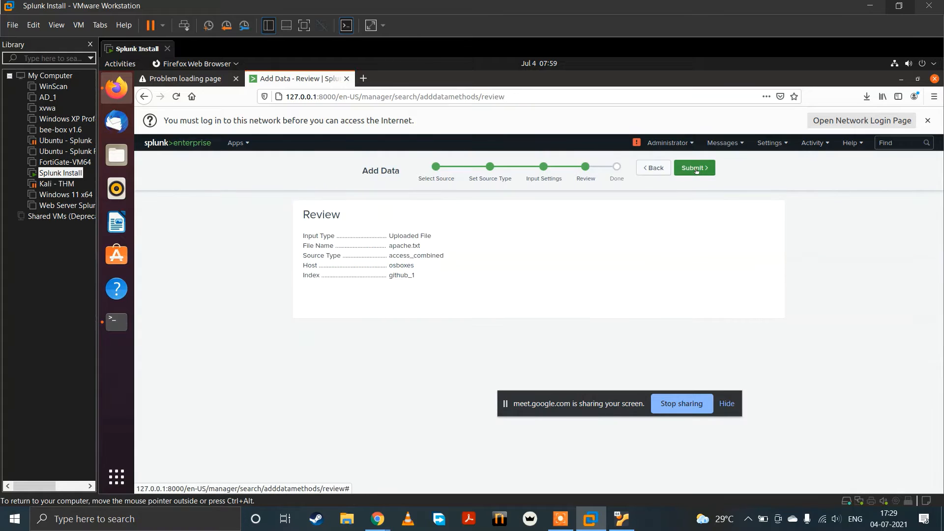
pyautogui.click(696, 169)
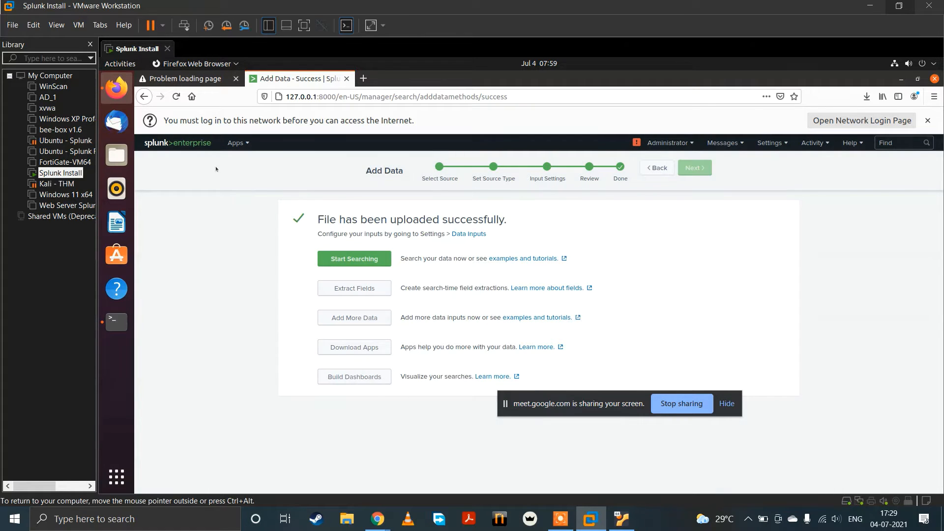
# Step: Return to the Splunk home page, open the Search & Reporting app, and skip its tour
pyautogui.click(177, 142)
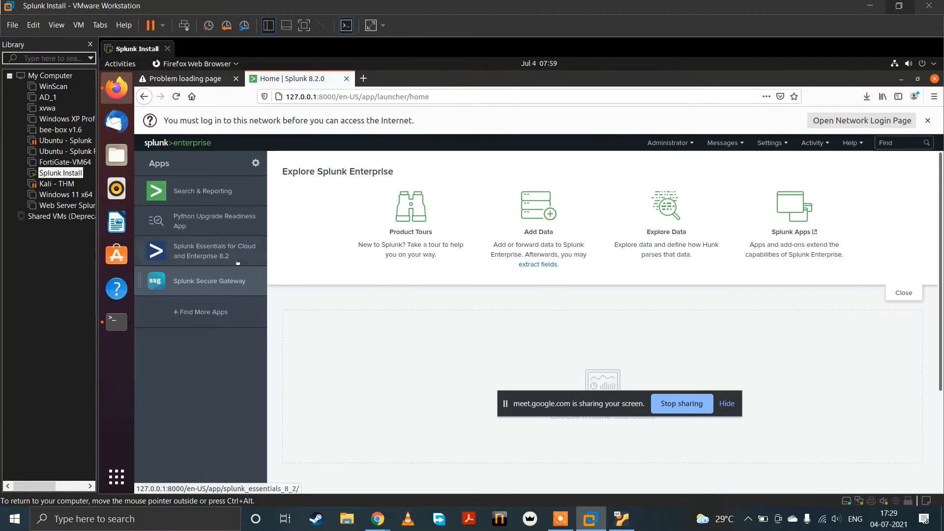
pyautogui.click(204, 192)
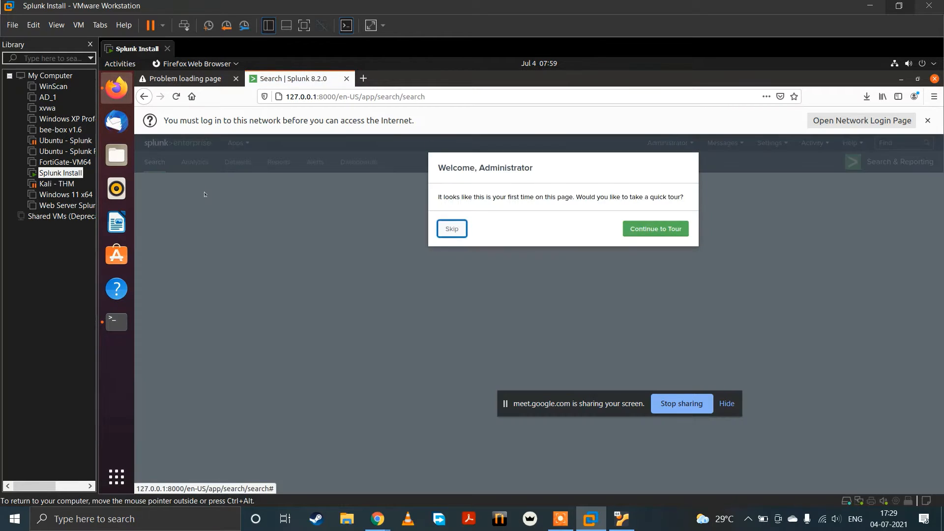
pyautogui.click(452, 230)
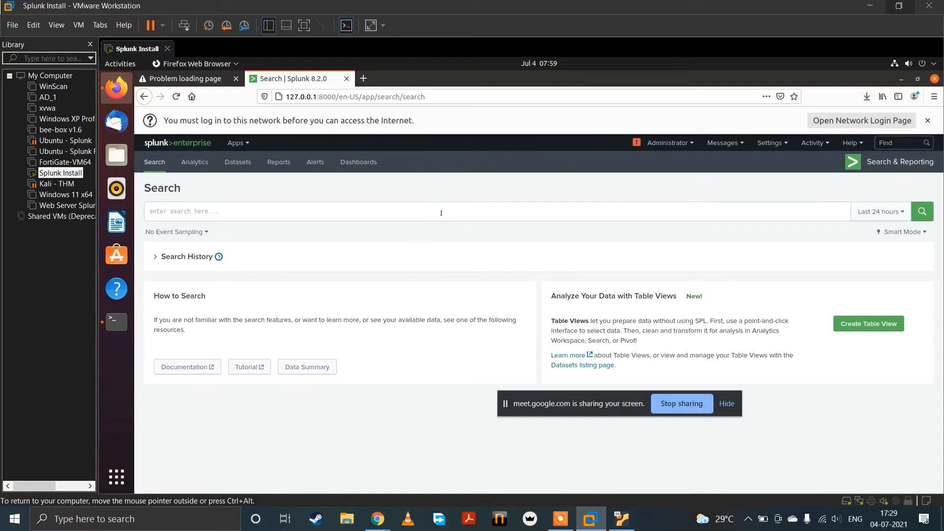
# Step: Search for index="github_1" over All time and look through the Apache log events
pyautogui.click(442, 212)
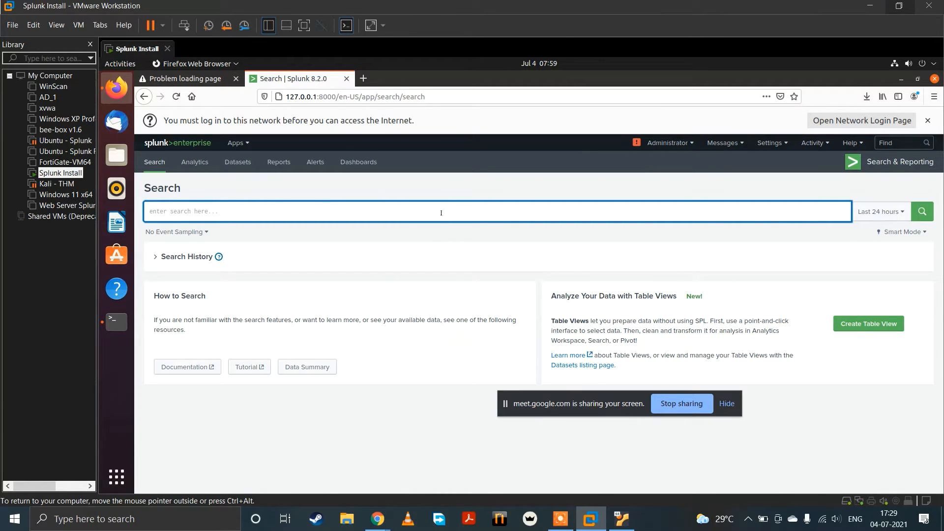
pyautogui.write('index=')
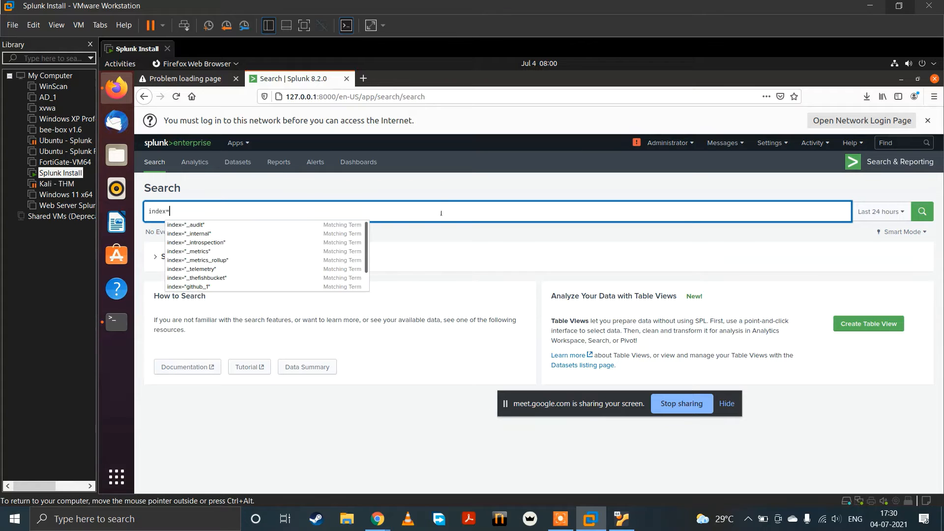
pyautogui.write('g')
pyautogui.press('Down')
pyautogui.press('Return')
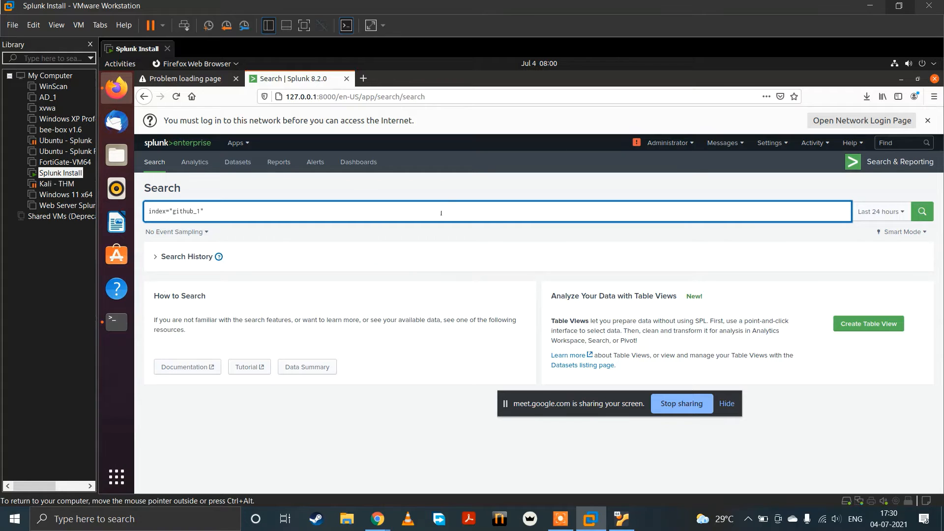
pyautogui.click(879, 211)
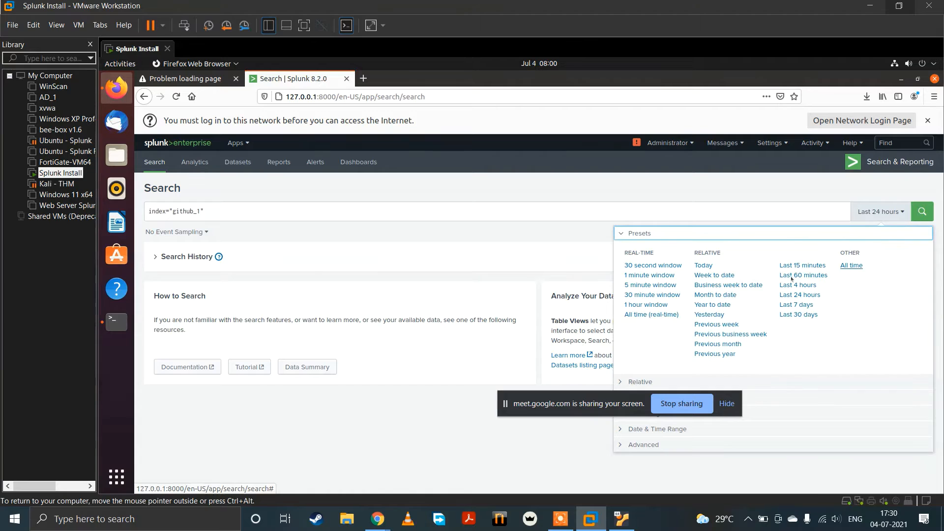
pyautogui.click(848, 266)
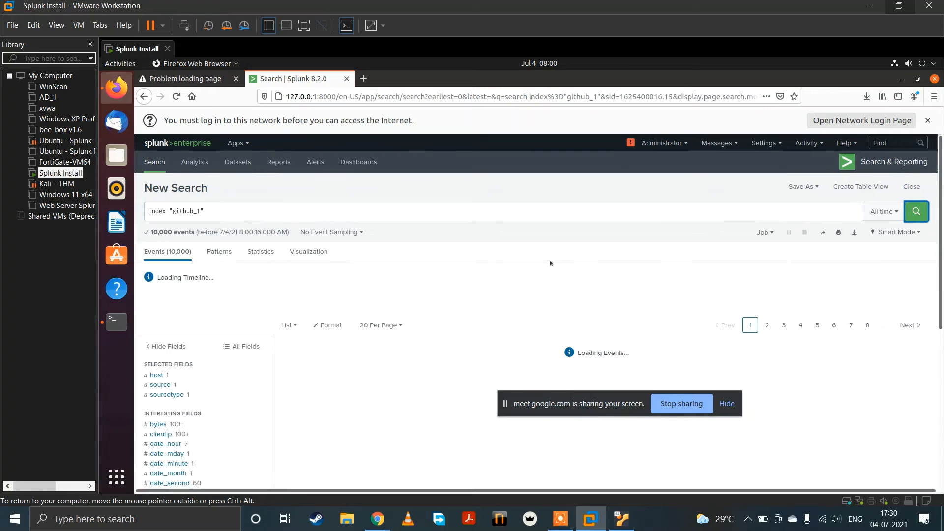
pyautogui.scroll(-3, 550, 262)
pyautogui.scroll(-2, 551, 263)
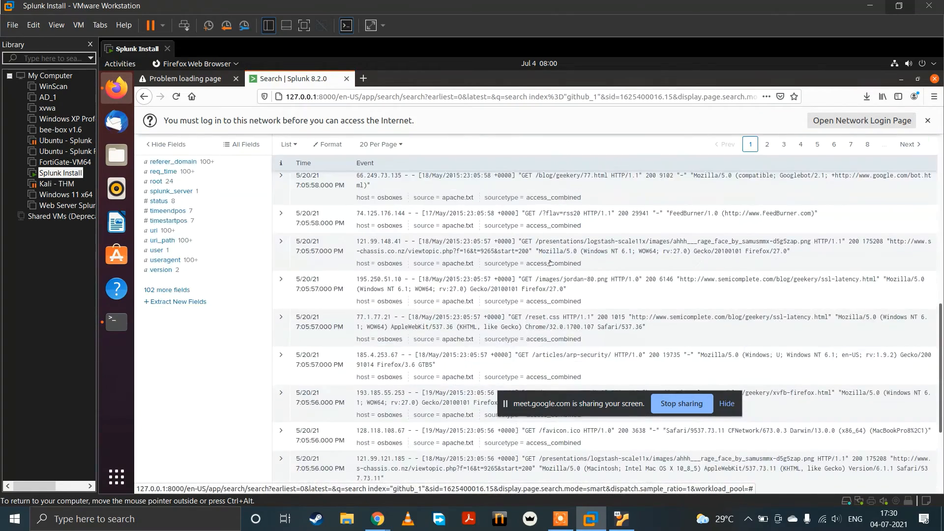
pyautogui.scroll(5, 550, 262)
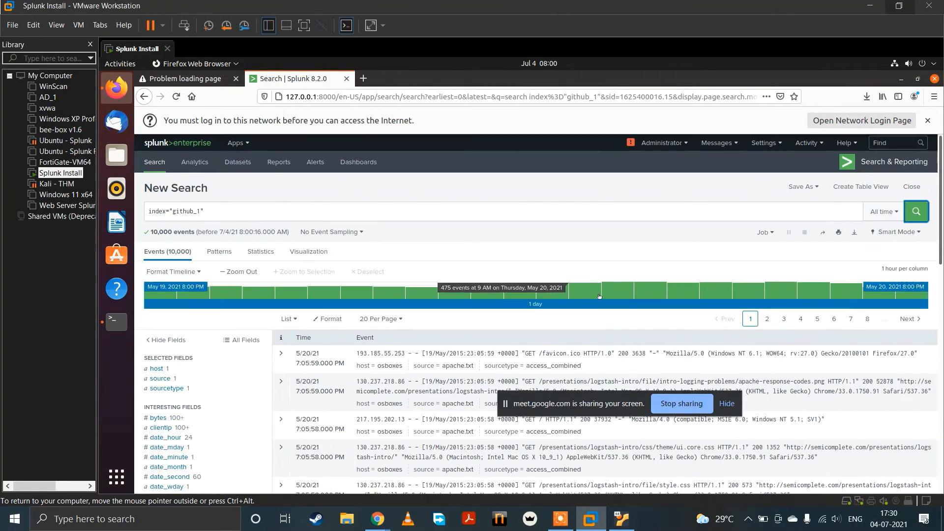
pyautogui.scroll(-1, 598, 294)
pyautogui.scroll(-1, 597, 294)
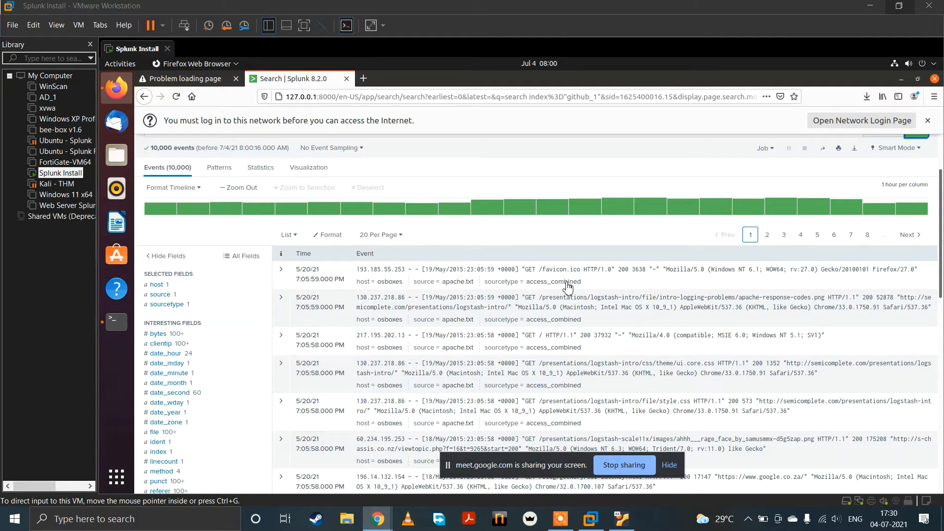
# Step: Switch to the Splunk Install VM in VirtualBox and start XAMPP with /opt/lampp/xampp start
pyautogui.moveTo(586, 524)
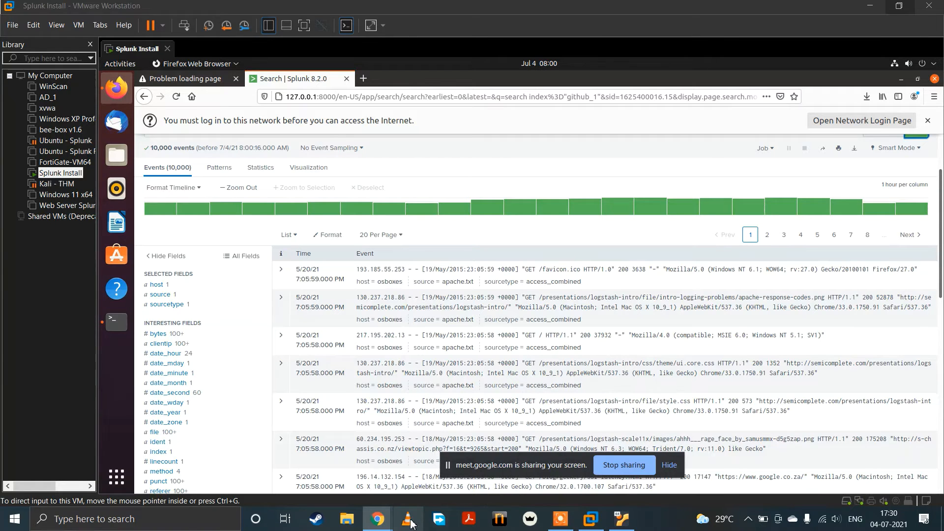
pyautogui.moveTo(390, 525)
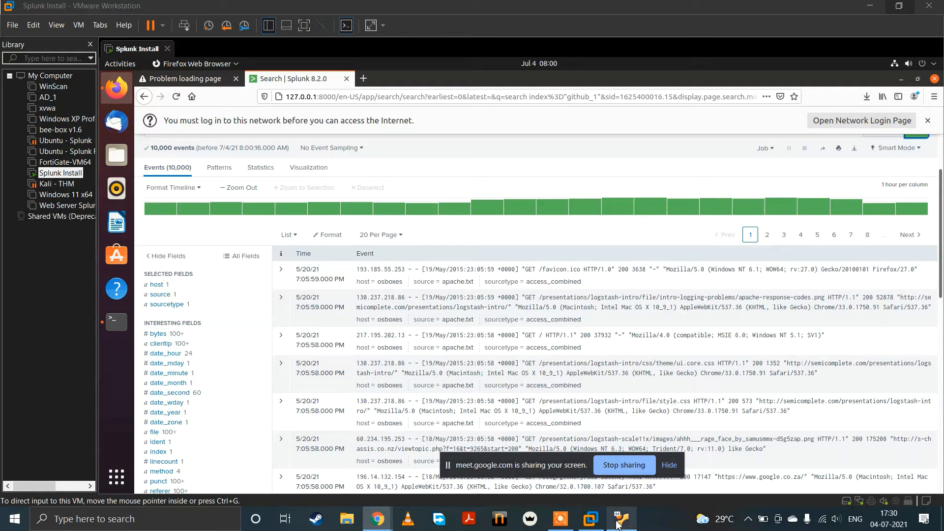
pyautogui.moveTo(618, 524)
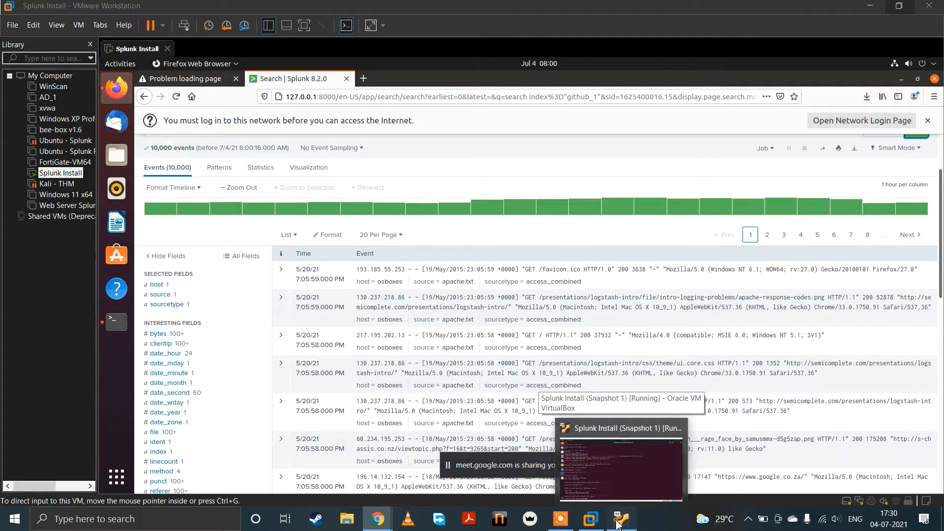
pyautogui.click(618, 524)
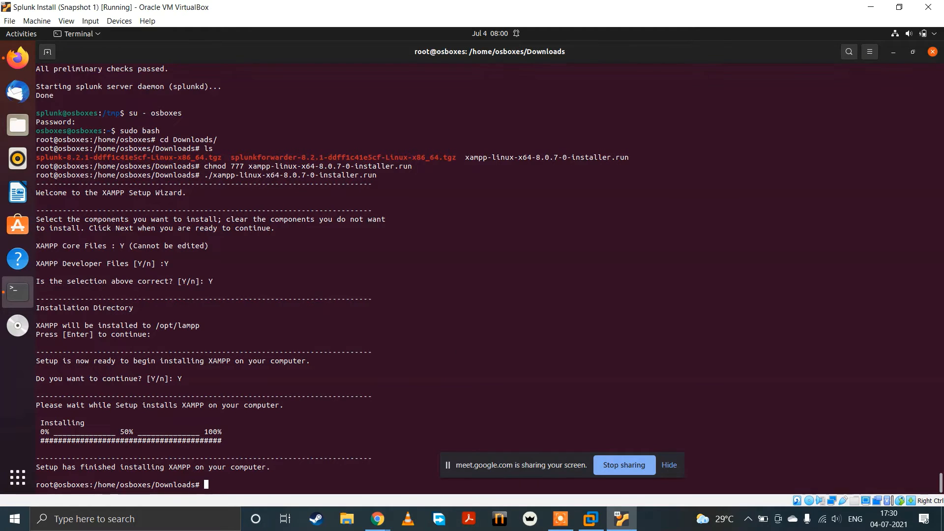
pyautogui.write('/opt/')
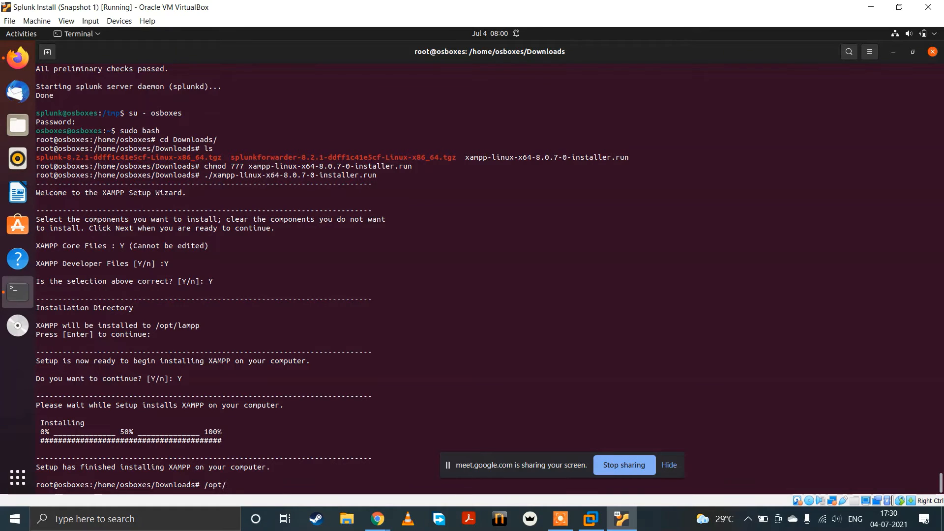
pyautogui.write('lampp/')
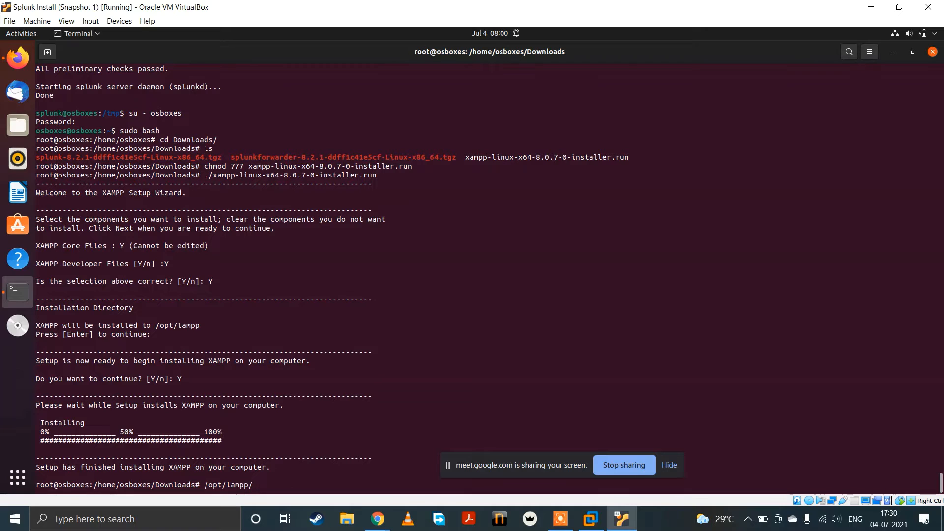
pyautogui.write('xampp start')
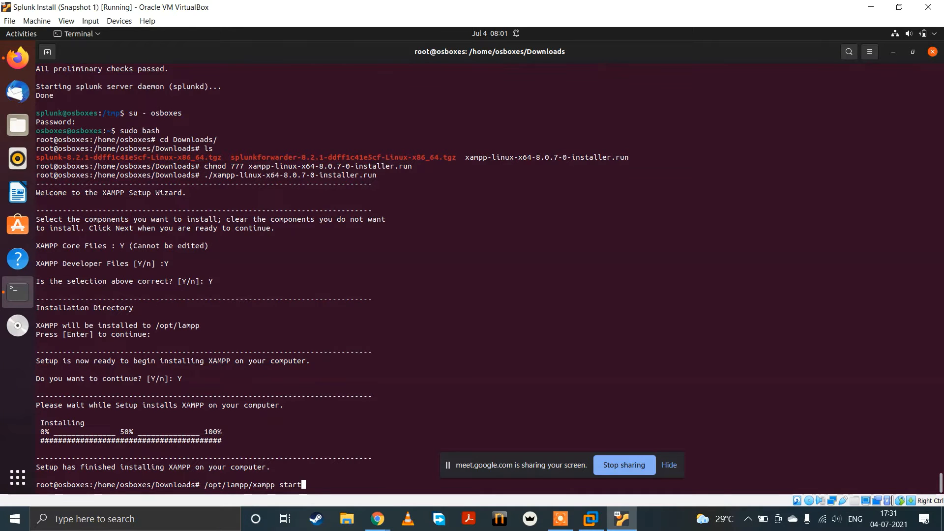
pyautogui.press('Return')
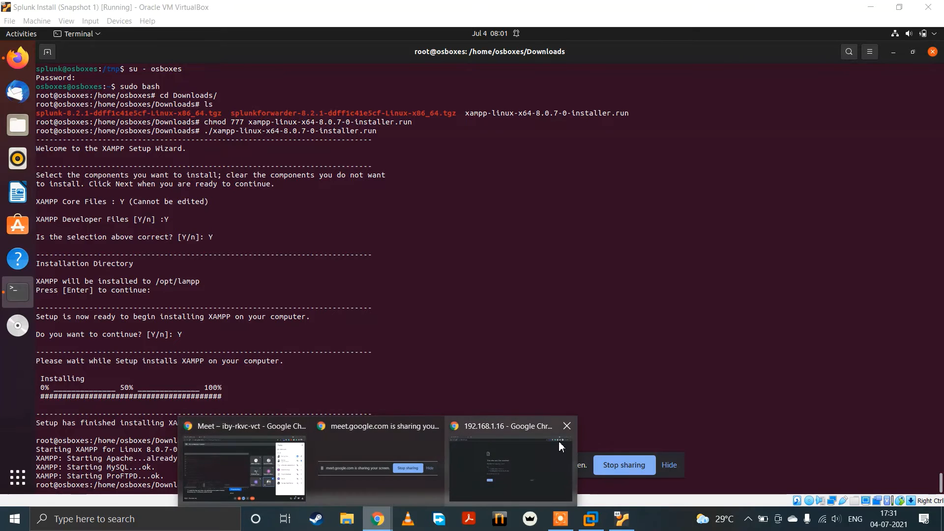
# Step: Reload 192.168.1.16 in the Chrome incognito window to check the XAMPP page, and return to the VirtualBox VM's terminal
pyautogui.click(537, 452)
pyautogui.click(52, 31)
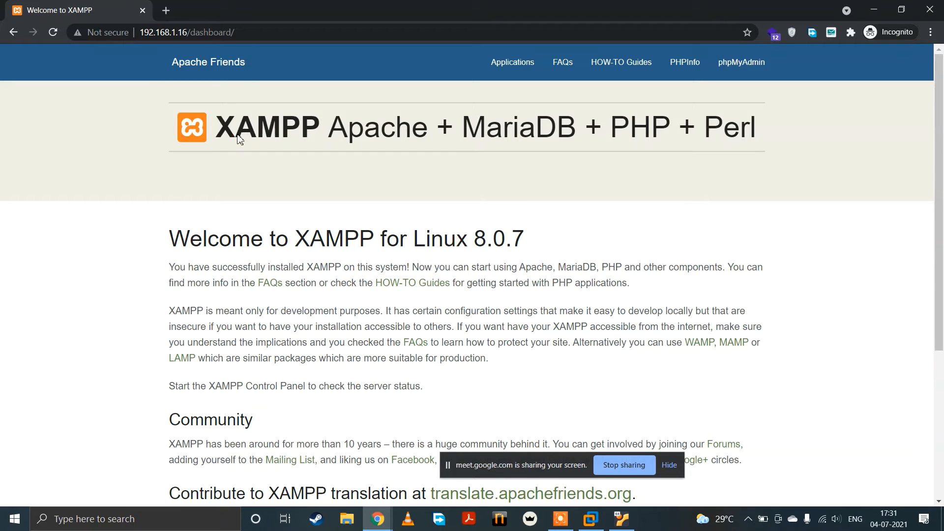
pyautogui.moveTo(235, 135); pyautogui.dragTo(486, 140)
pyautogui.click(745, 163)
pyautogui.click(591, 522)
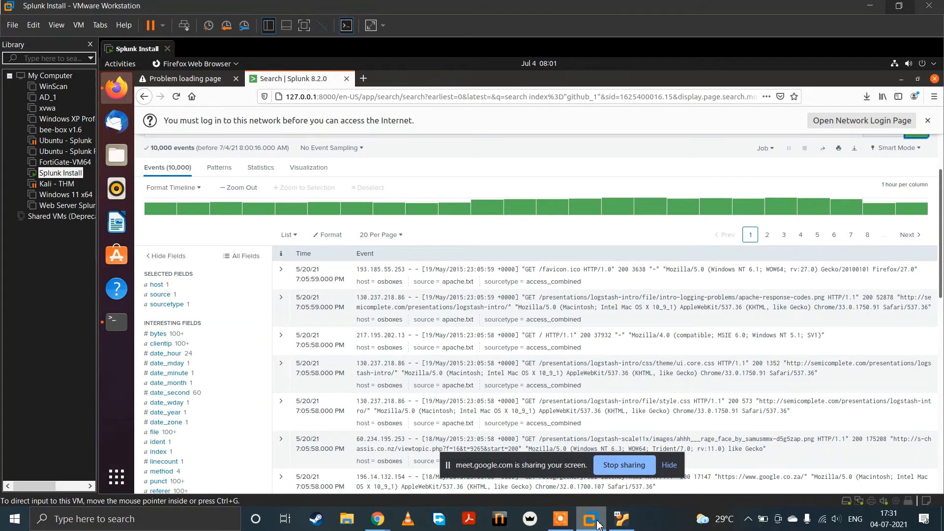
pyautogui.click(623, 521)
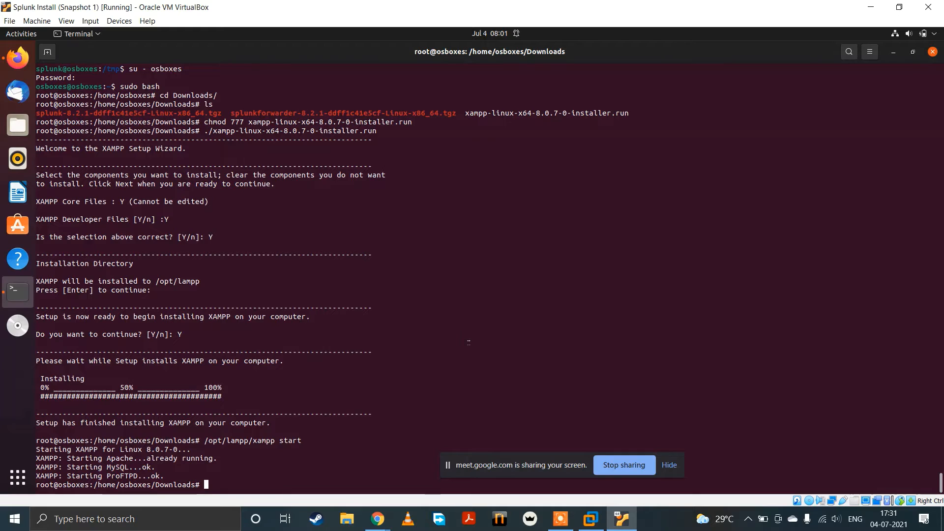
# Step: Switch the terminal session to the splunk user with su - splunk
pyautogui.write('su - splunk')
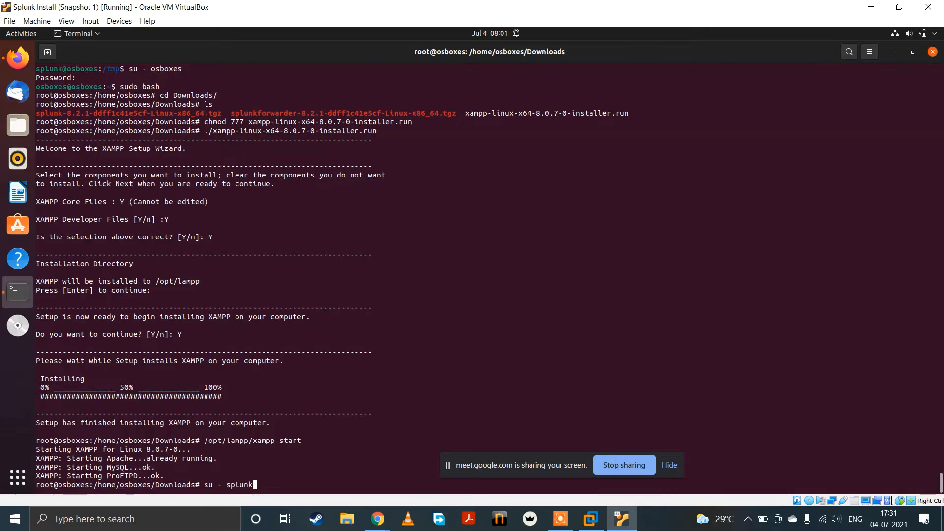
pyautogui.press('Return')
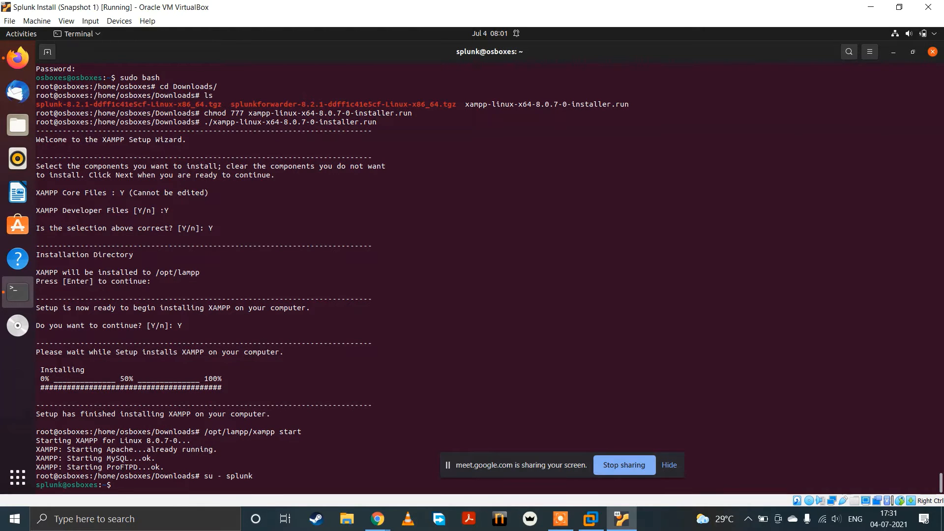
# Step: Change to the /opt/splunkforwarder/etc/system/local/ directory and list its files
pyautogui.write('nano')
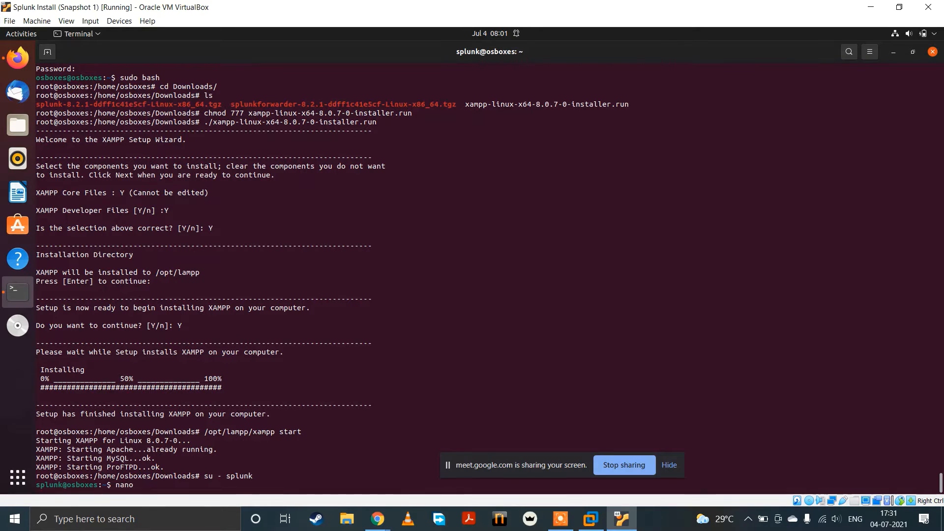
pyautogui.press('BackSpace')
pyautogui.press('BackSpace')
pyautogui.press('BackSpace')
pyautogui.press('BackSpace')
pyautogui.press('BackSpace')
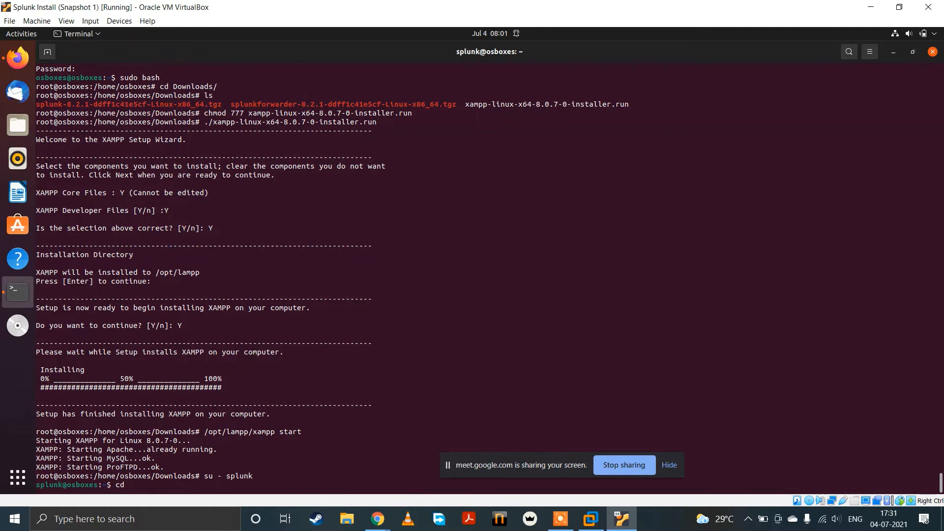
pyautogui.write('/opt/splunkforwarder/')
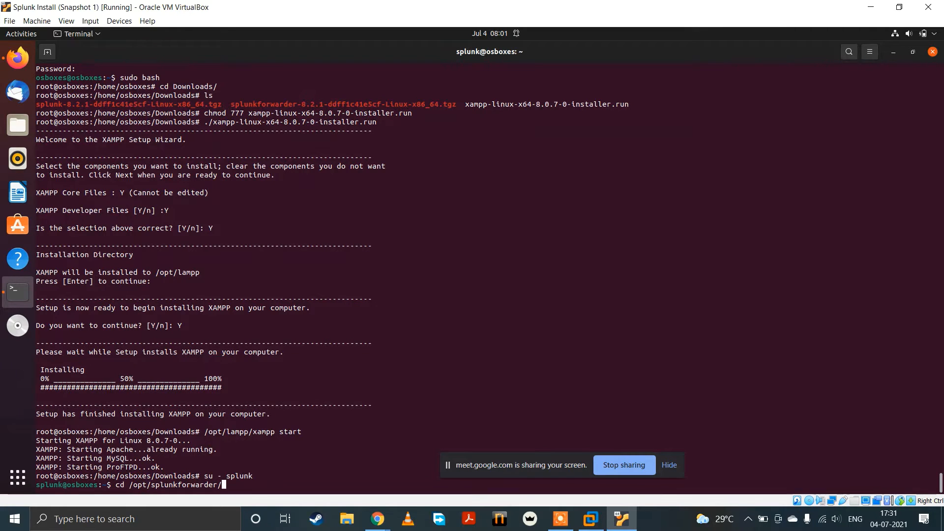
pyautogui.write('etc/s')
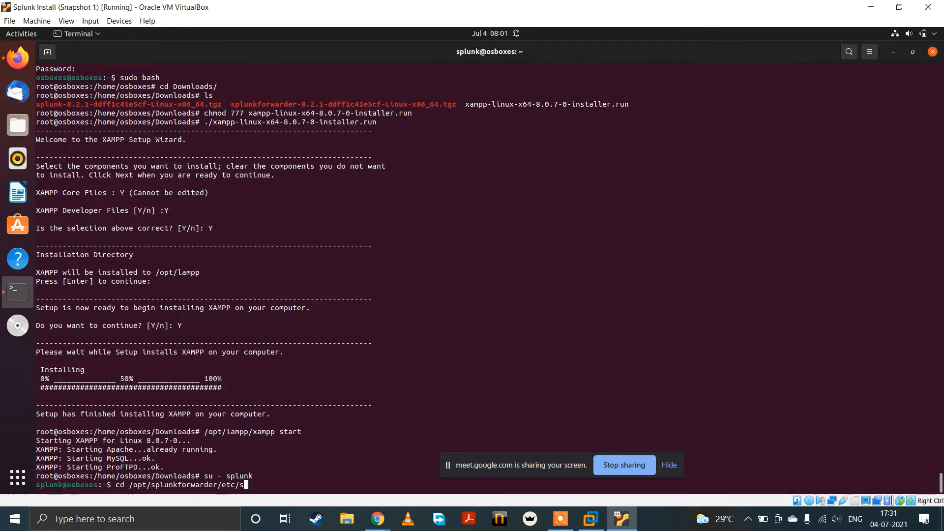
pyautogui.write('ystem/local/')
pyautogui.press('Return')
pyautogui.write('ls')
pyautogui.press('Return')
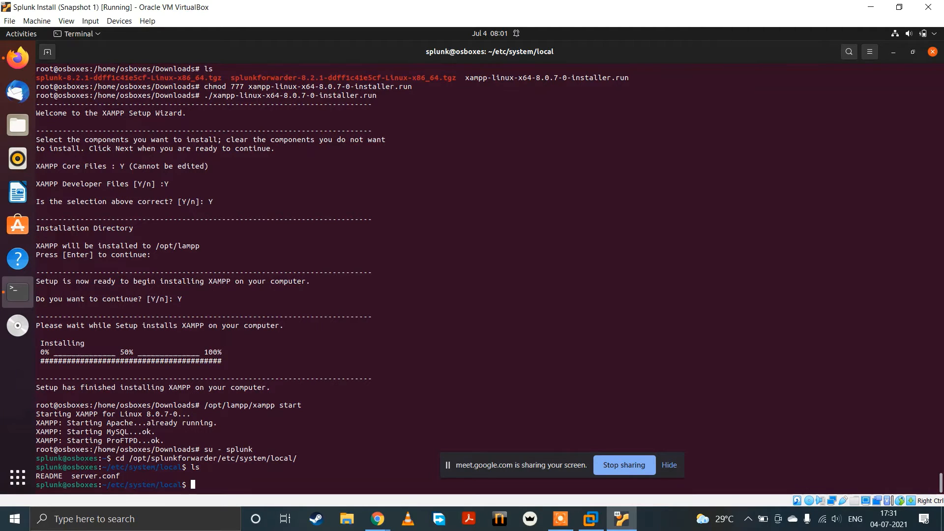
# Step: Create inputs.conf in nano and add a [default] stanza with host=osboxes
pyautogui.write('ano')
pyautogui.write('inputs.conf')
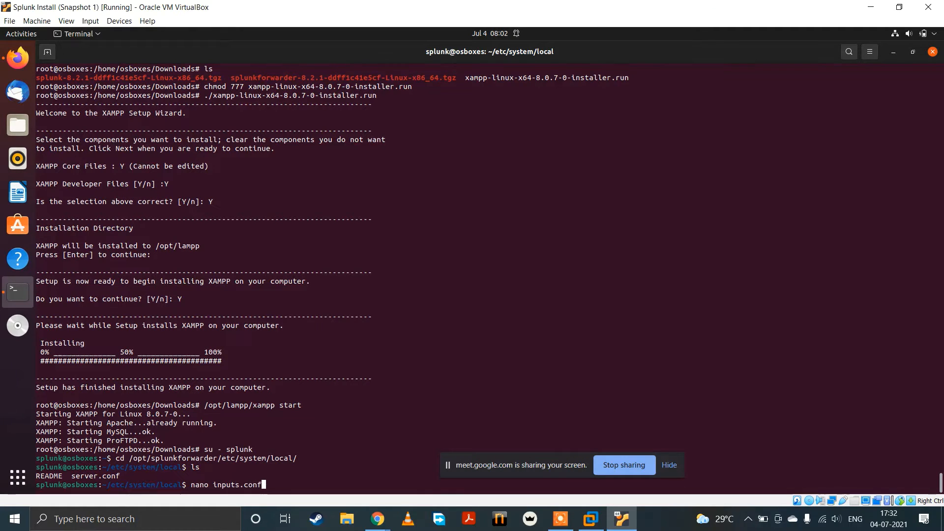
pyautogui.press('Return')
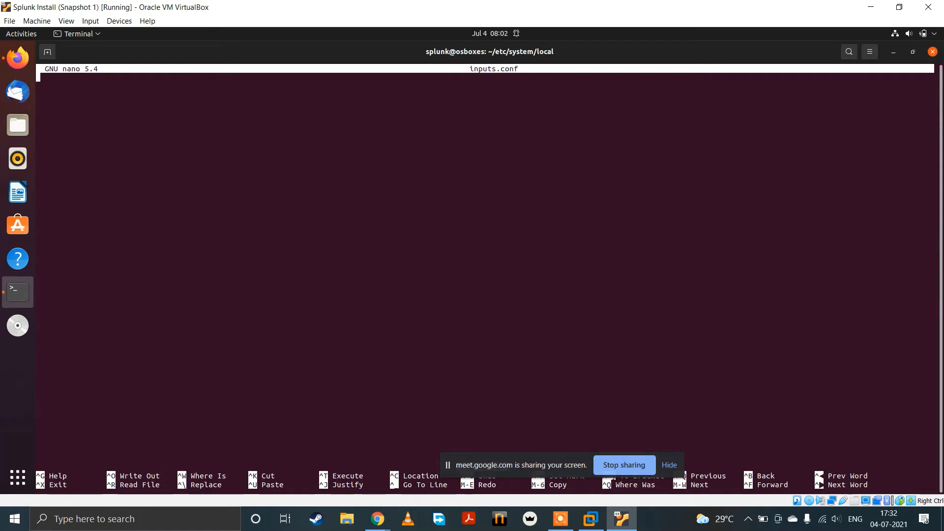
pyautogui.write('[')
pyautogui.write('defa')
pyautogui.write('ult] ')
pyautogui.write('host=')
pyautogui.write('osb')
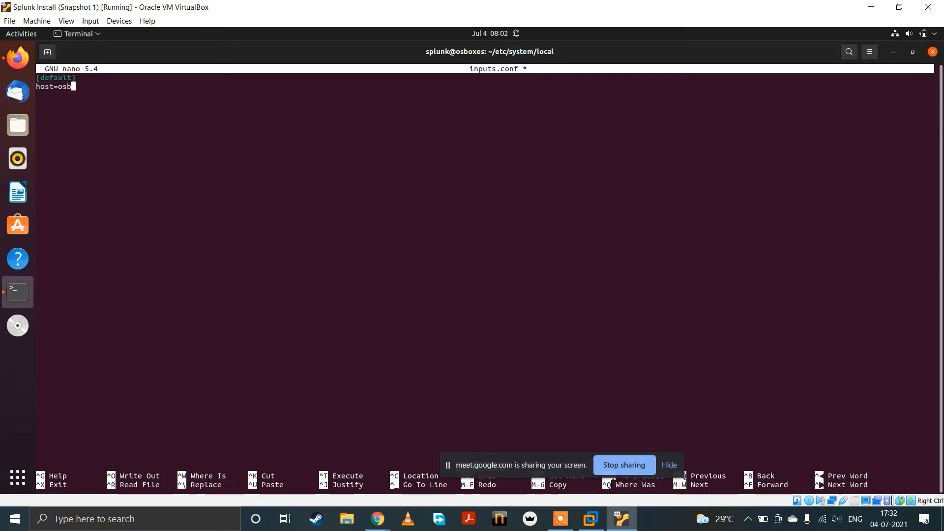
pyautogui.write('oxes')
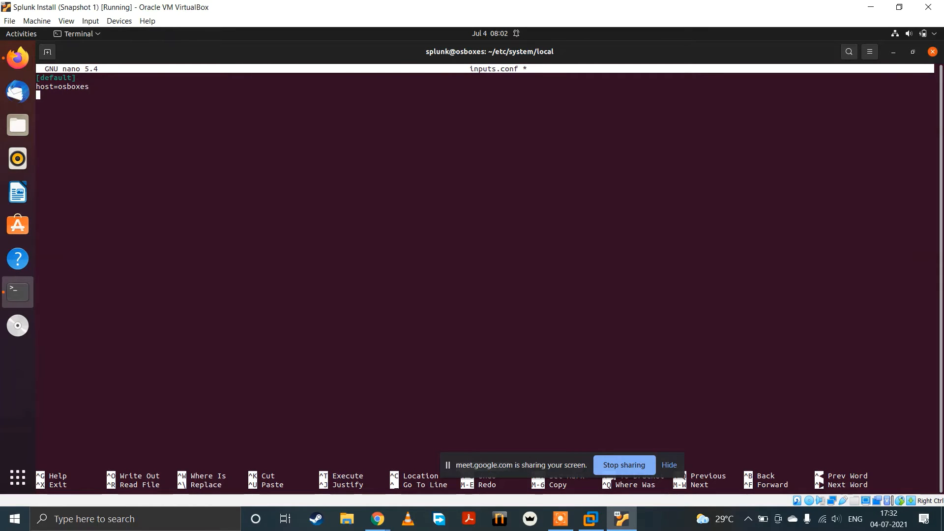
pyautogui.press('Return')
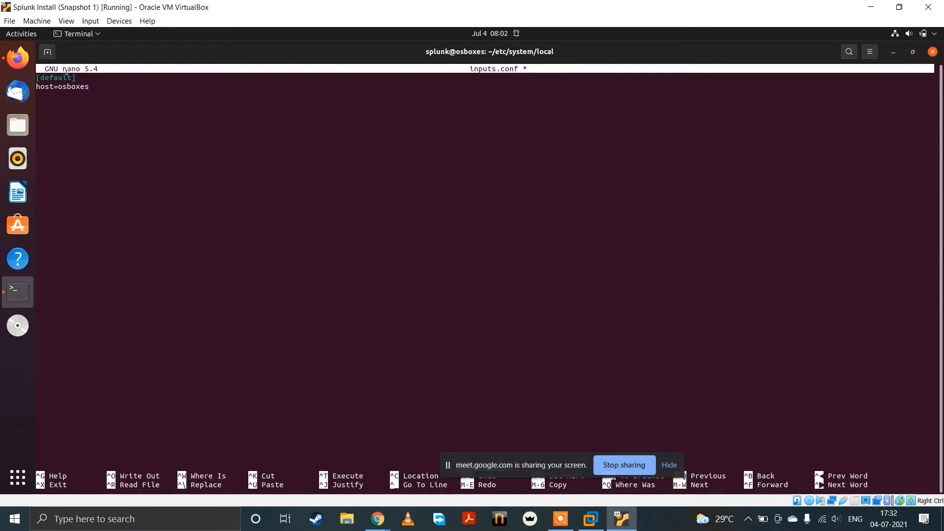
# Step: Start a monitor stanza with [monitor= below the default stanza, then save inputs.conf and exit nano
pyautogui.moveTo(58, 87); pyautogui.dragTo(113, 101)
pyautogui.click(108, 122)
pyautogui.write('oni')
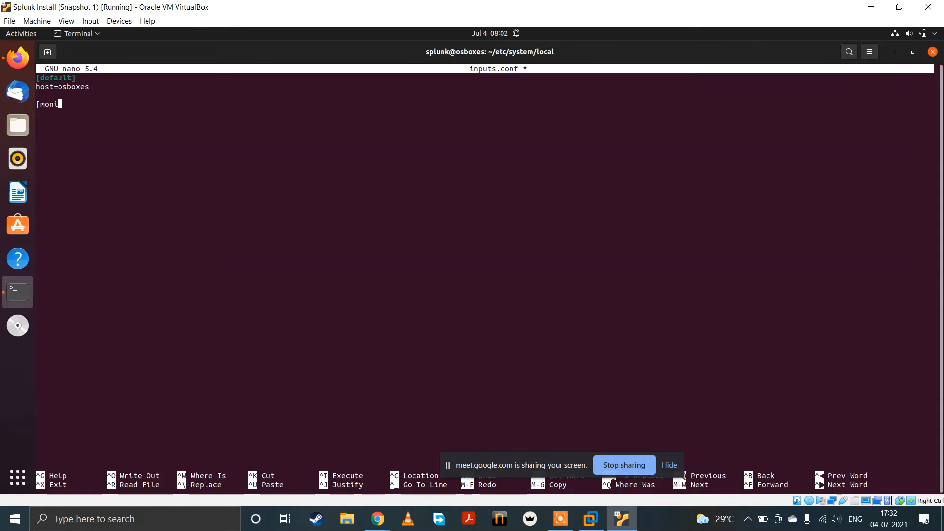
pyautogui.write('tor=')
pyautogui.hotkey('ctrl', 'x')
pyautogui.press('y')
pyautogui.press('Return')
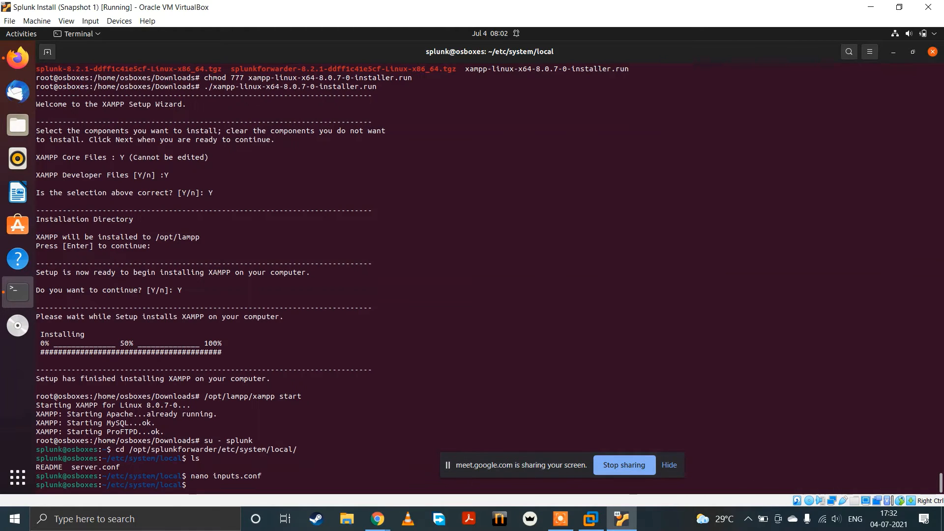
# Step: Display /opt/lampp/logs/access_log with cat, glance at the Splunk search in VMware Workstation, and return to the VirtualBox VM
pyautogui.write('cat')
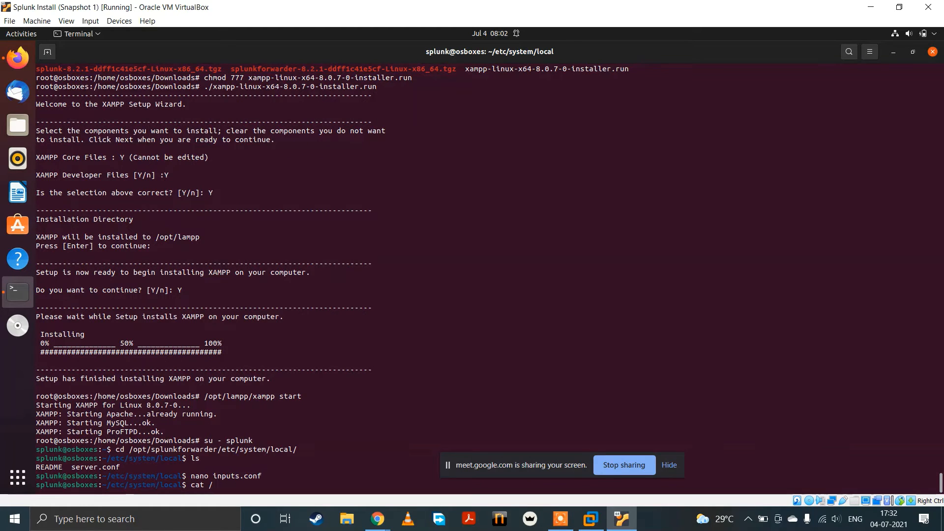
pyautogui.write(' /opt/lampp/logs/')
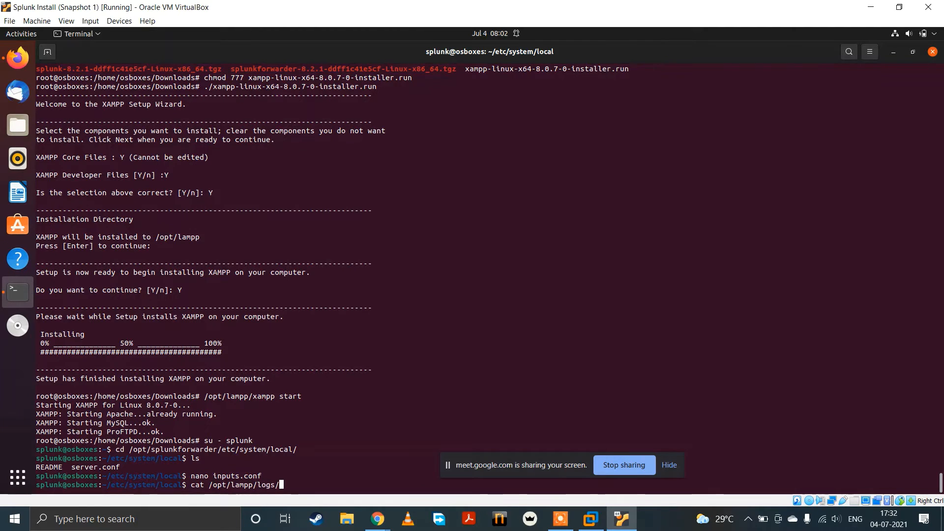
pyautogui.write('acc')
pyautogui.press('Tab')
pyautogui.press('Return')
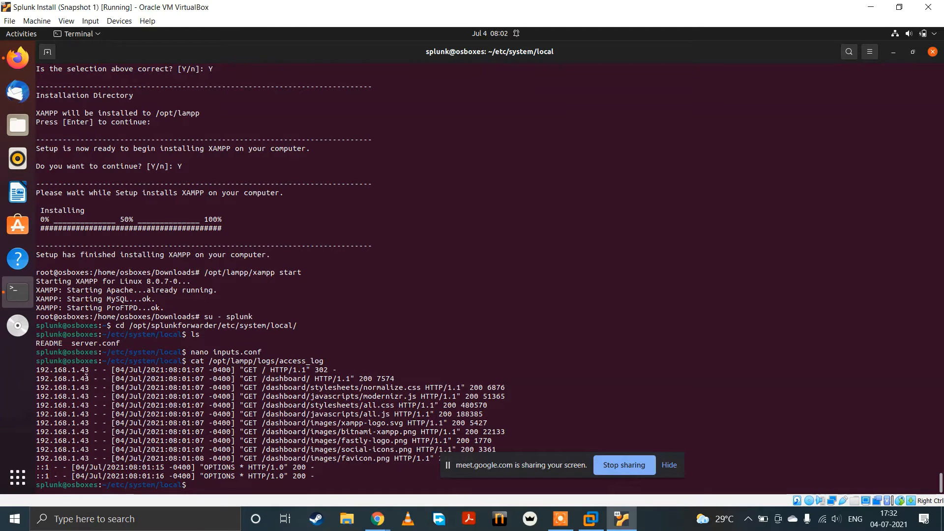
pyautogui.moveTo(75, 378); pyautogui.dragTo(35, 370)
pyautogui.click(379, 458)
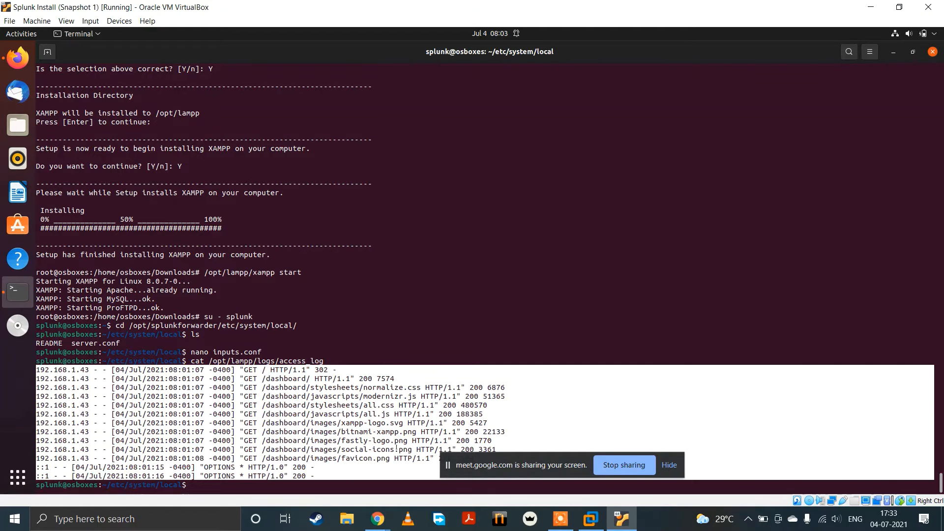
pyautogui.click(590, 519)
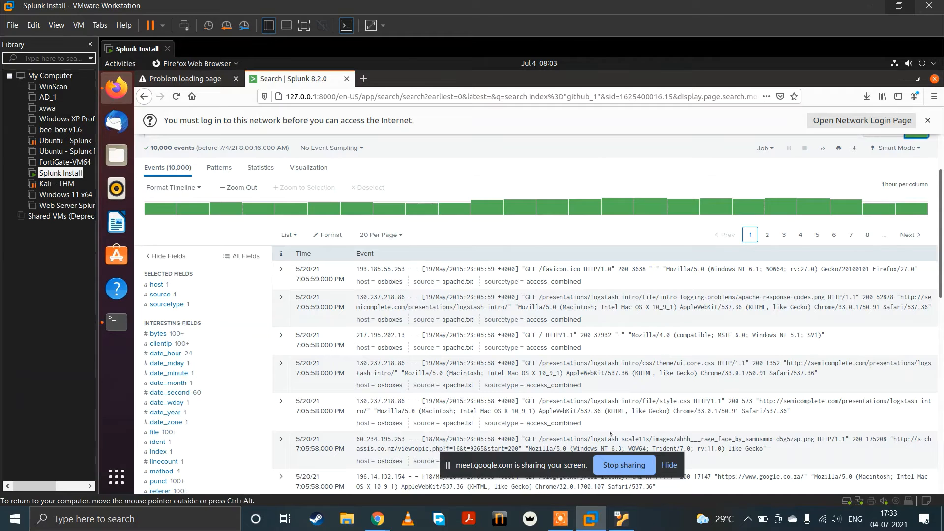
pyautogui.click(572, 517)
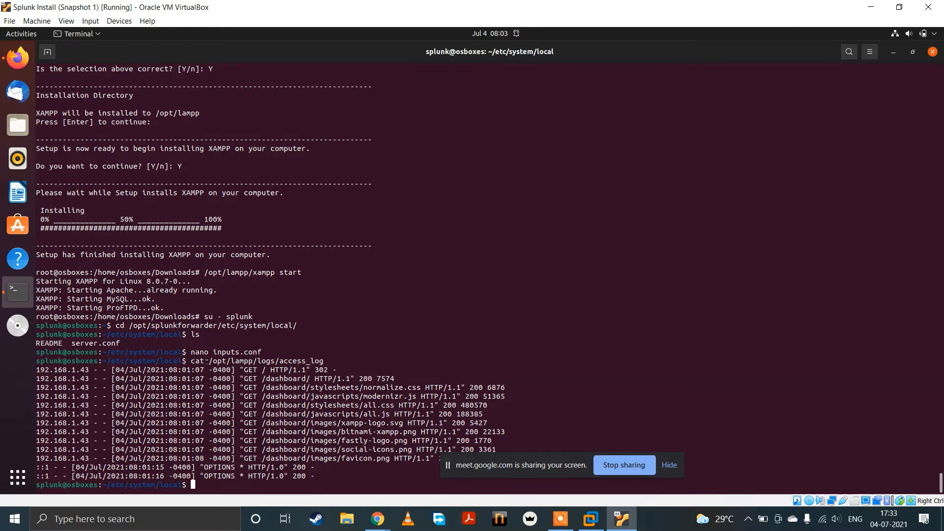
# Step: Copy the access log path, reopen inputs.conf in nano, and complete the stanza header as [monitor=///opt/lampp/logs/access_log]
pyautogui.moveTo(209, 361); pyautogui.dragTo(321, 358)
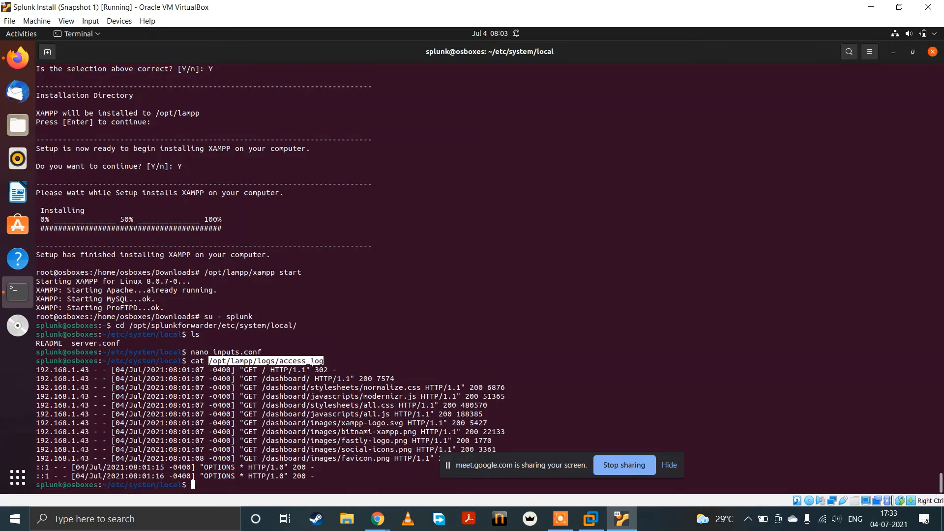
pyautogui.click(252, 475)
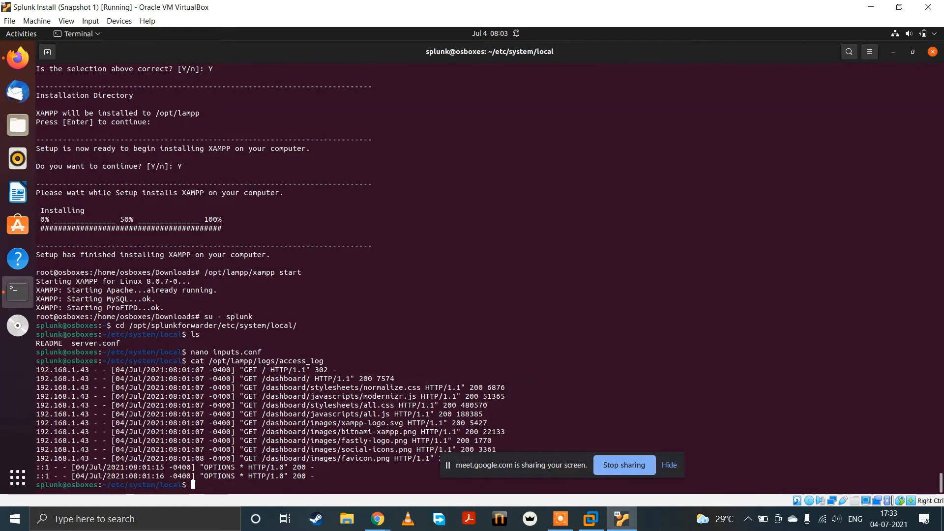
pyautogui.press('Up')
pyautogui.press('Up')
pyautogui.press('Return')
pyautogui.press('Down')
pyautogui.press('Down')
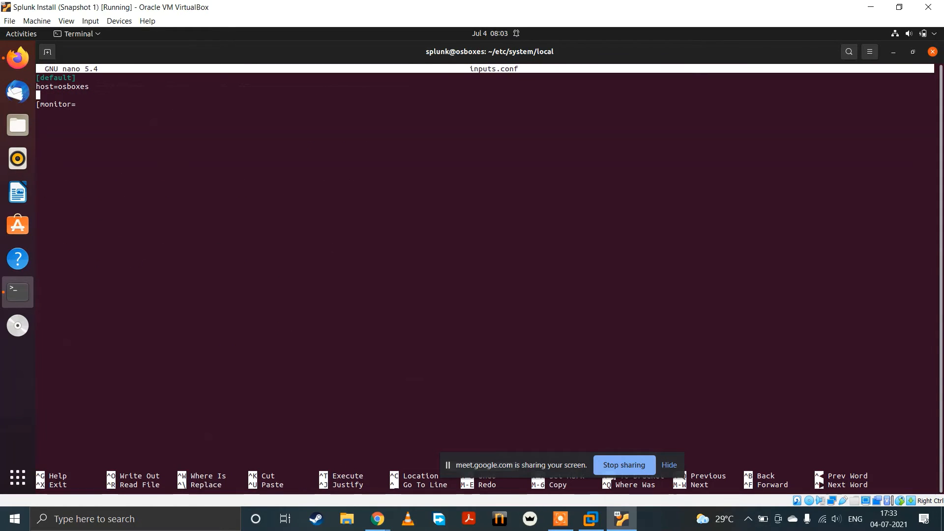
pyautogui.press('Right')
pyautogui.press('Right')
pyautogui.press('Right')
pyautogui.press('Right')
pyautogui.write('//')
pyautogui.hotkey('ctrl', 'shift', 'v')
pyautogui.write(']')
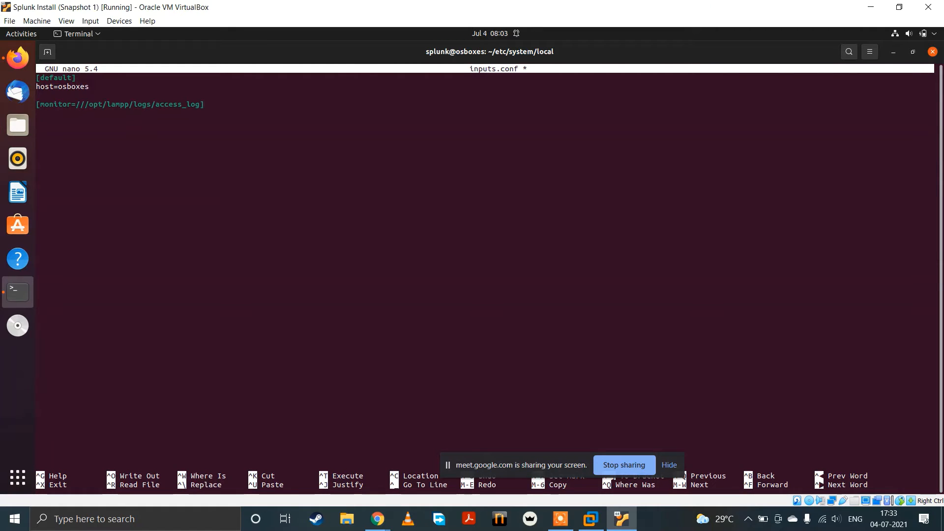
# Step: Add the line source=apache under the monitor stanza in inputs.conf
pyautogui.press('Return')
pyautogui.write('source=apache')
pyautogui.press('Return')
# Step: Add the line sourcetype=apache_access to the monitor stanza
pyautogui.write('so')
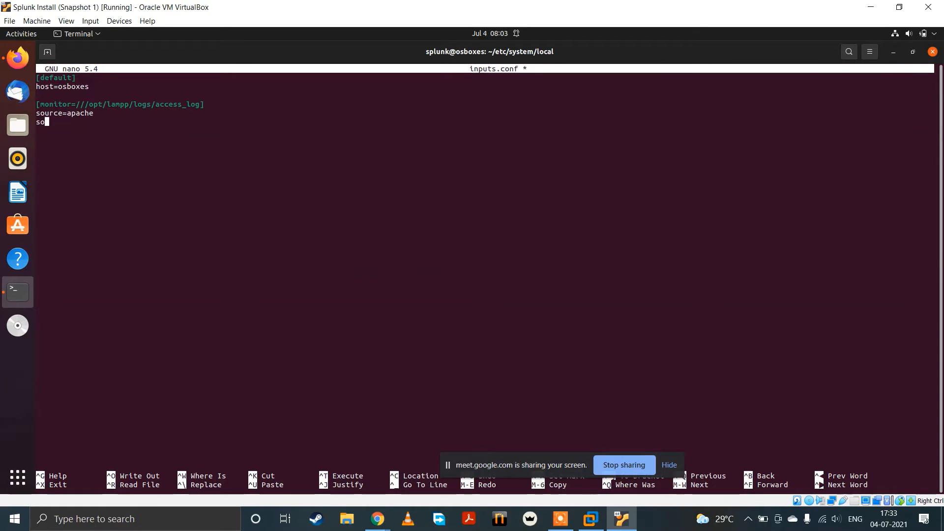
pyautogui.write('urcetype=apa')
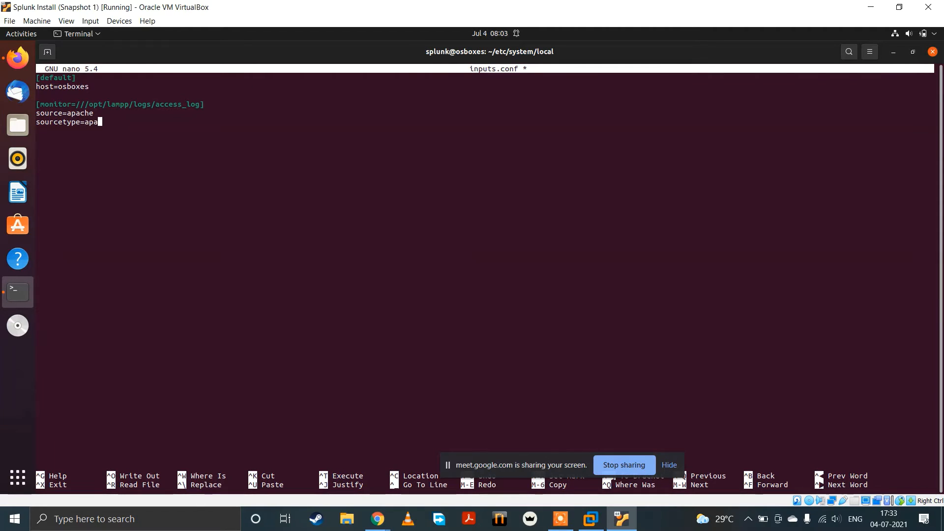
pyautogui.write('che')
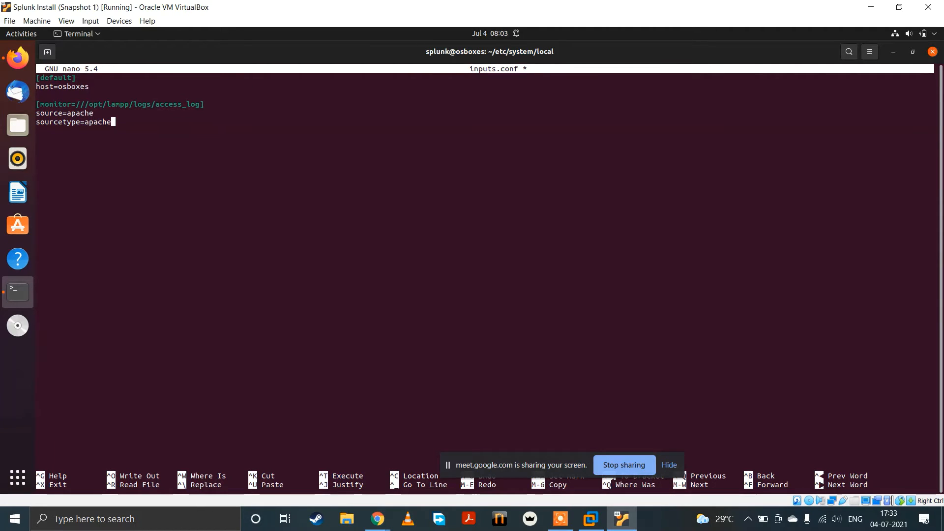
pyautogui.write('a')
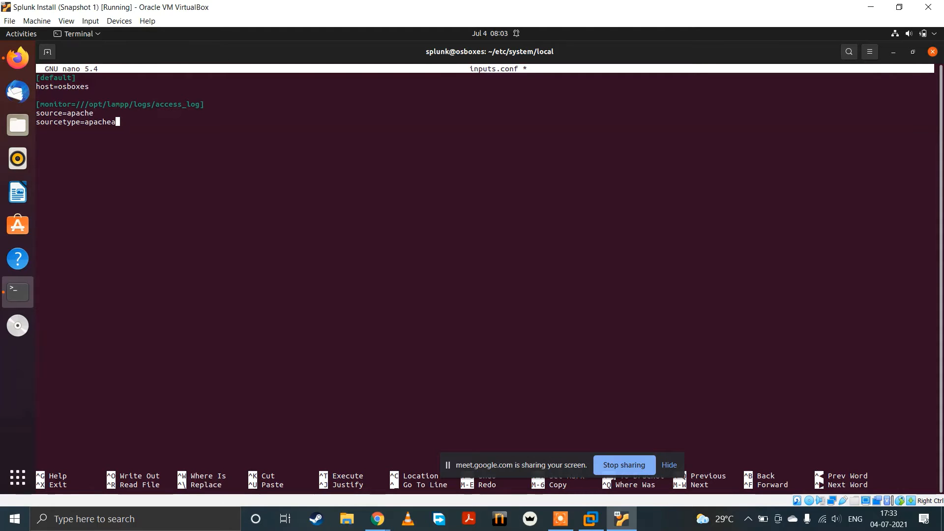
pyautogui.press('BackSpace')
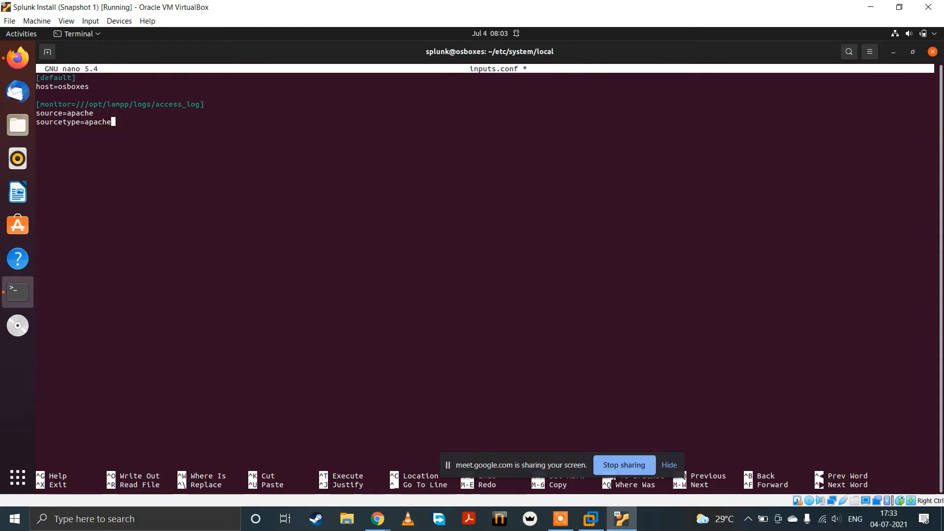
pyautogui.write('+')
pyautogui.press('BackSpace')
pyautogui.write('_acc')
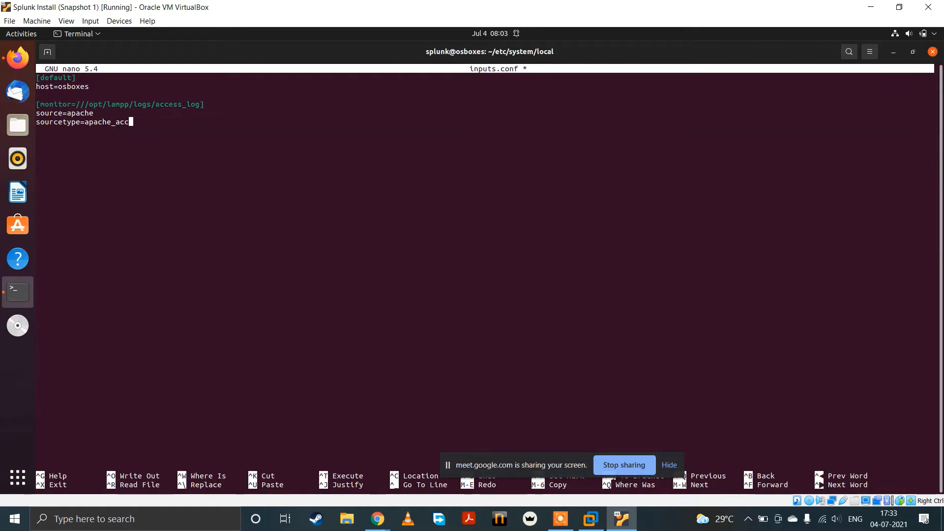
pyautogui.write('ess')
pyautogui.press('Return')
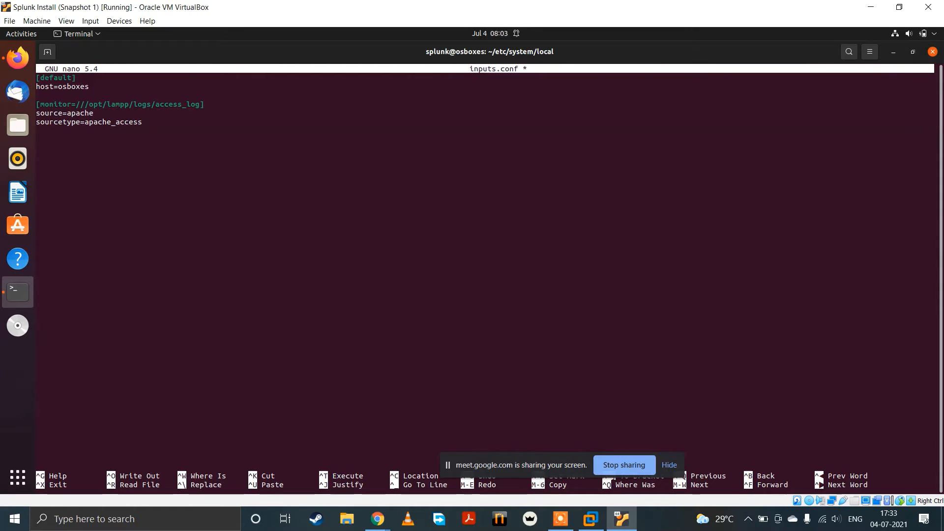
# Step: Add the line index=web to the monitor stanza
pyautogui.write('index=web')
pyautogui.press('Return')
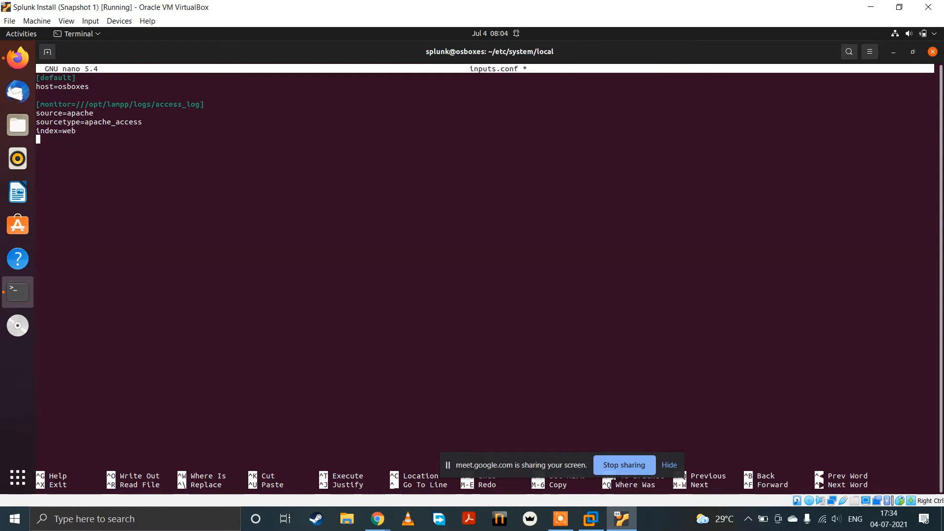
# Step: Add the line _TCP_ROUTING=indexers to the monitor stanza, followed by a blank line
pyautogui.write('T')
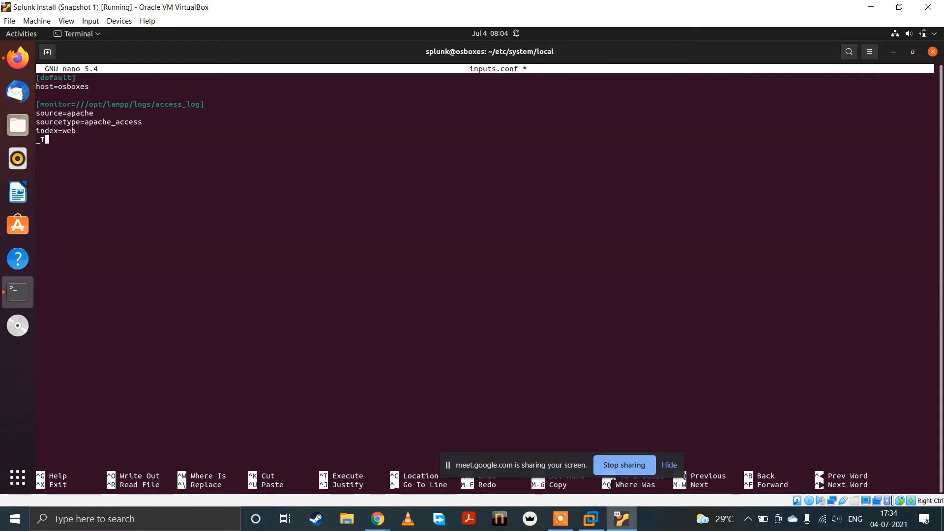
pyautogui.write('CP')
pyautogui.write('_ROUTING=')
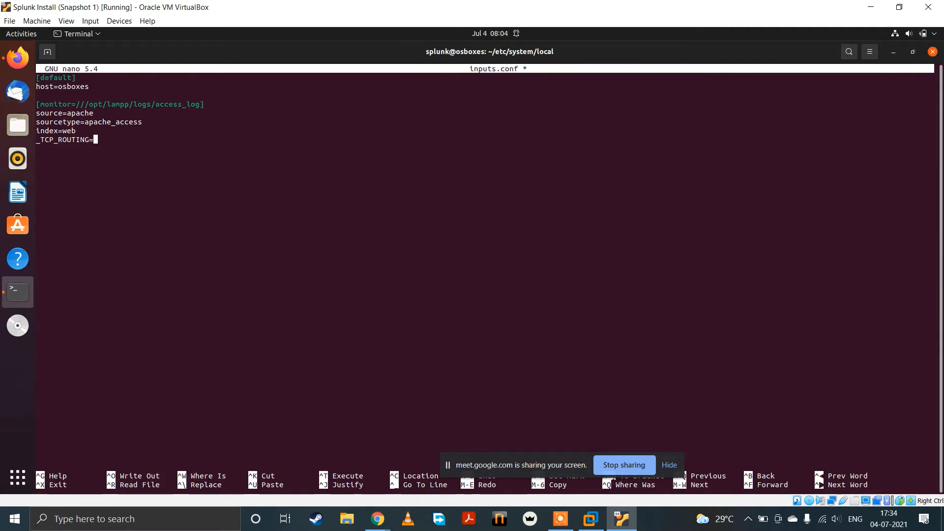
pyautogui.write('indexers')
pyautogui.press('Return')
pyautogui.press('Return')
pyautogui.moveTo(149, 139); pyautogui.dragTo(86, 137)
pyautogui.click(91, 148)
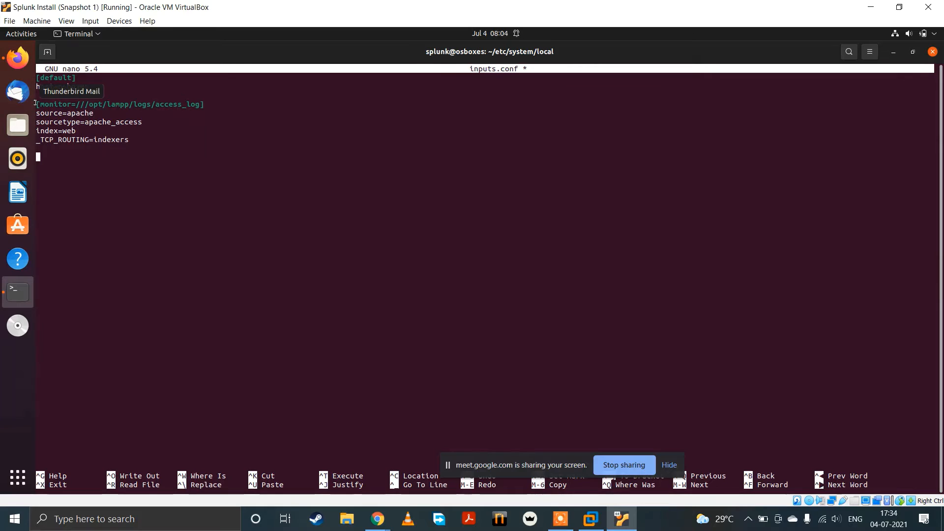
# Step: Duplicate the access_log monitor stanza below the original in inputs.conf, then save the file and exit nano
pyautogui.moveTo(37, 103); pyautogui.dragTo(141, 133)
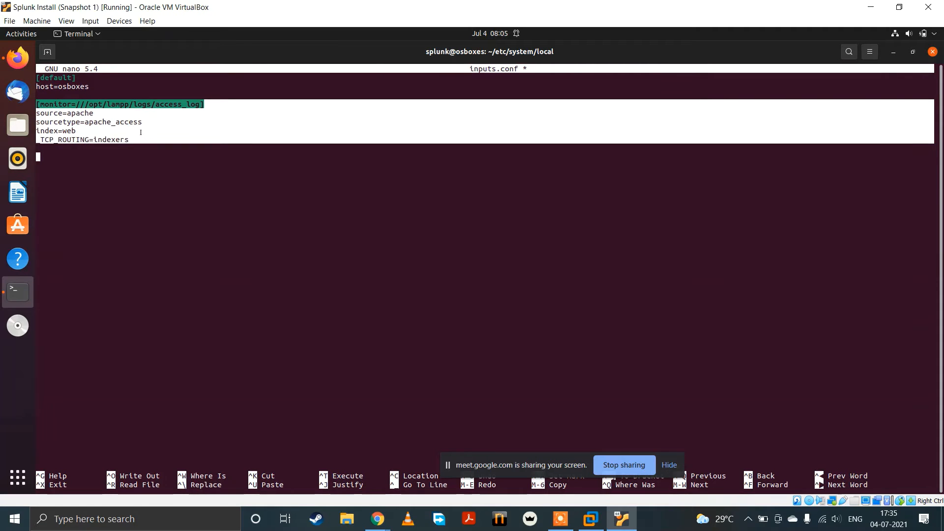
pyautogui.click(142, 151)
pyautogui.press('Return')
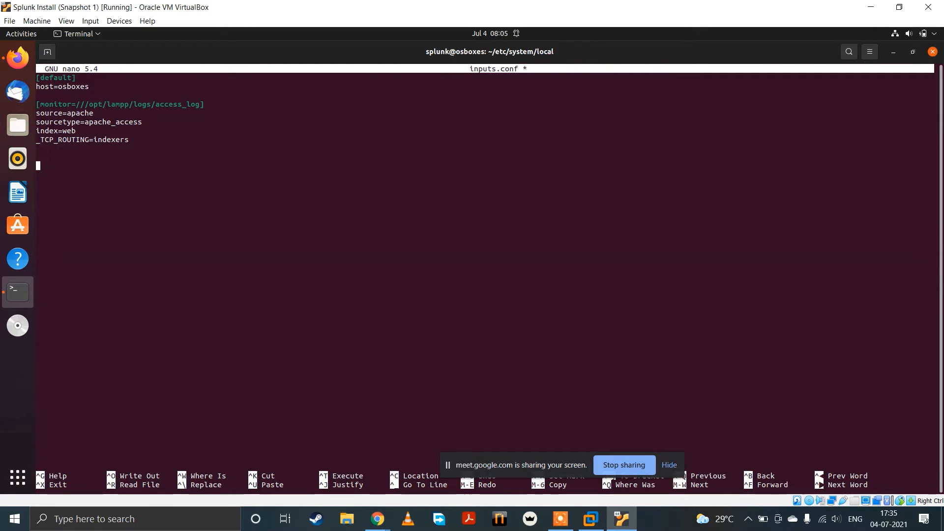
pyautogui.write('[monitor=///opt/lampp/logs/access_log] source=apache sourcetype=apache_access index=web _TCP_ROUTING=indexers')
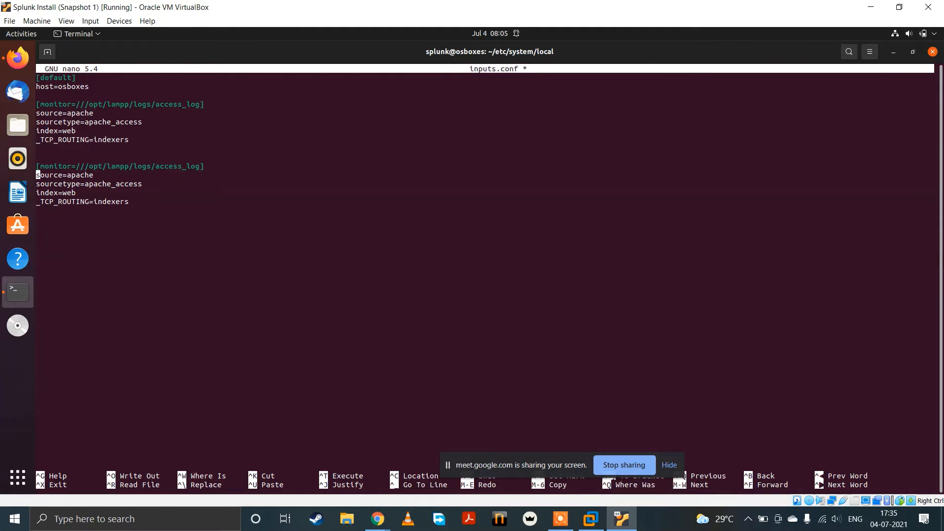
pyautogui.hotkey('ctrl', 'x')
pyautogui.press('y')
pyautogui.press('Return')
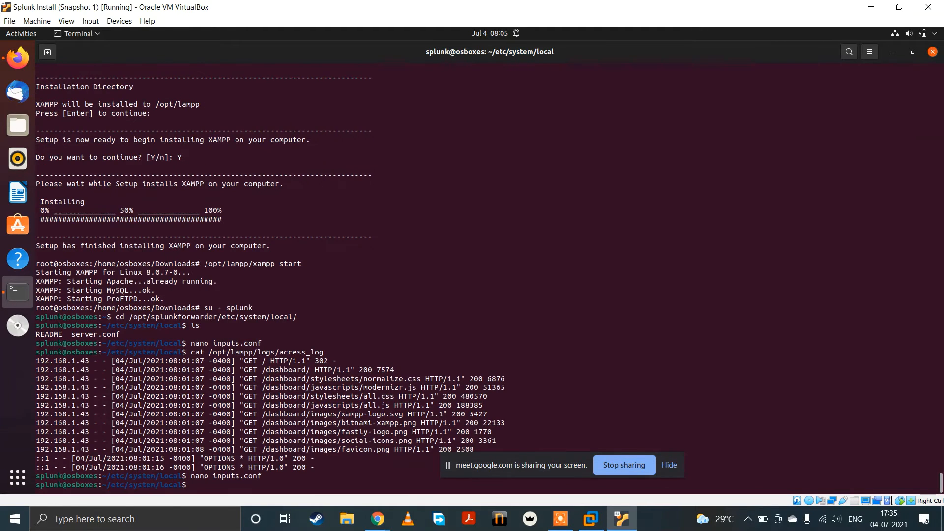
# Step: Print the contents of /opt/lampp/logs/error_log with cat and examine the latest entries
pyautogui.press('Up')
pyautogui.press('Up')
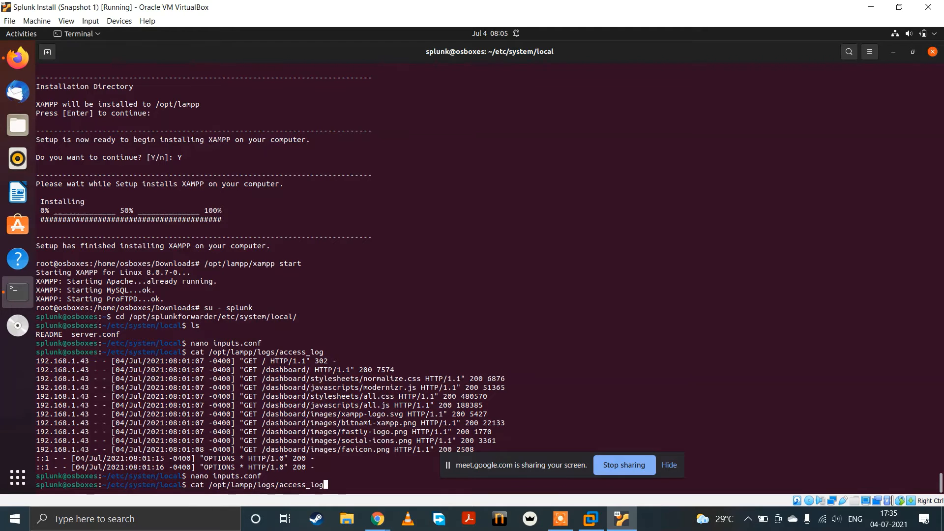
pyautogui.press('BackSpace')
pyautogui.press('BackSpace')
pyautogui.press('BackSpace')
pyautogui.press('BackSpace')
pyautogui.press('BackSpace')
pyautogui.press('BackSpace')
pyautogui.press('BackSpace')
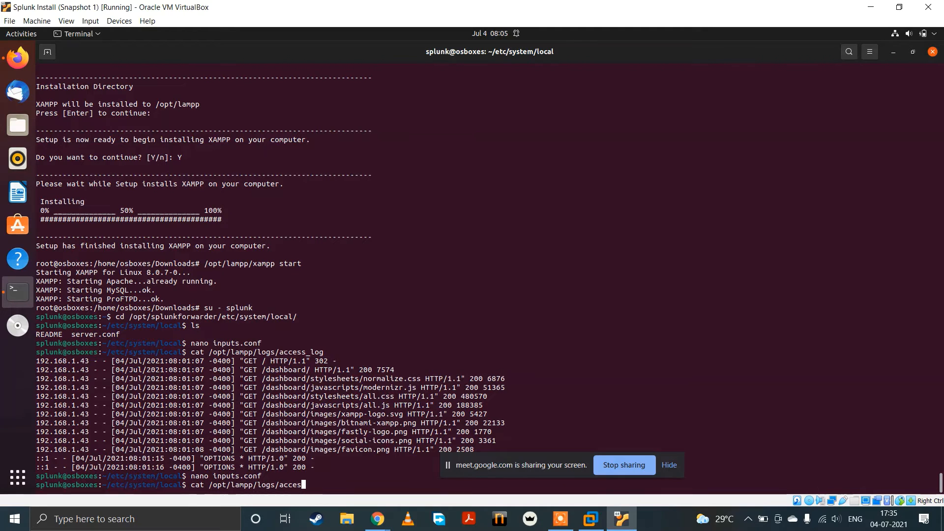
pyautogui.press('BackSpace')
pyautogui.press('BackSpace')
pyautogui.press('BackSpace')
pyautogui.write('error_log')
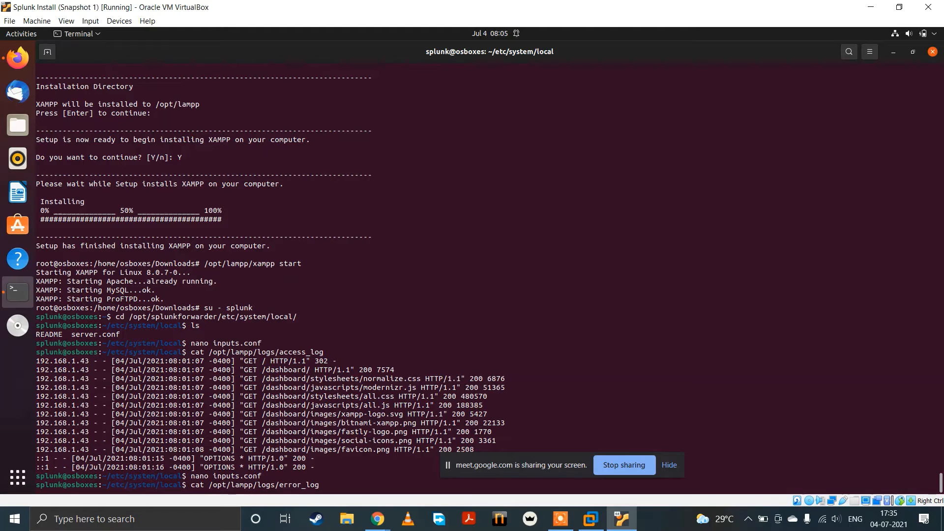
pyautogui.press('Return')
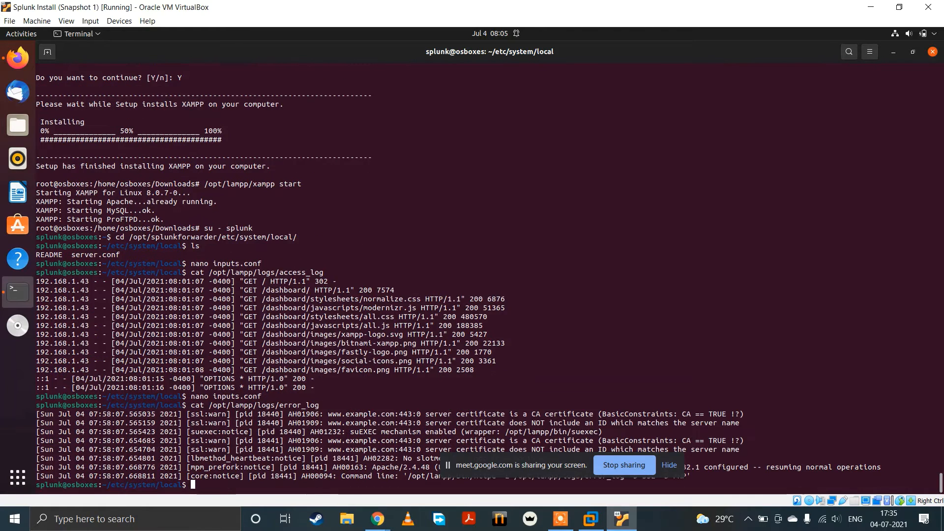
pyautogui.moveTo(260, 441); pyautogui.dragTo(405, 475)
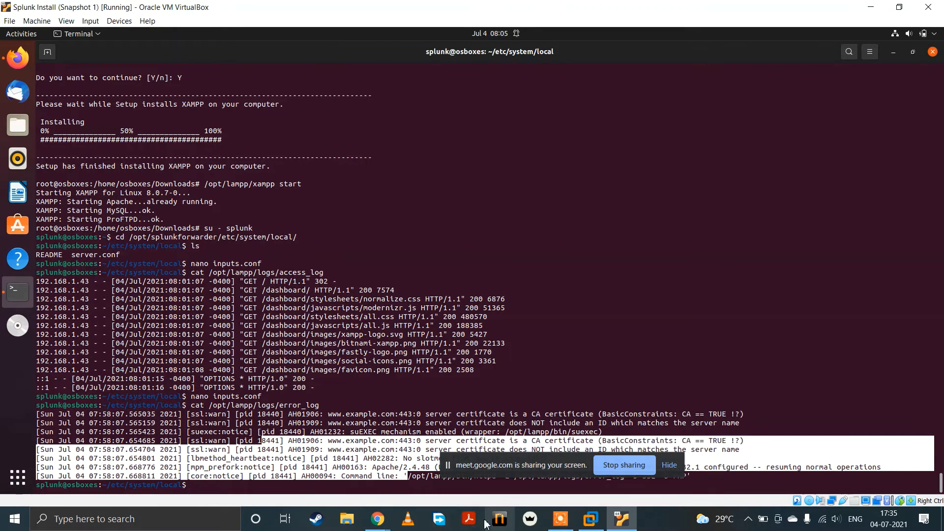
# Step: Switch to Chrome and request the page 192.168.1.16/dashboard/test from the XAMPP server
pyautogui.moveTo(377, 519)
pyautogui.click(512, 468)
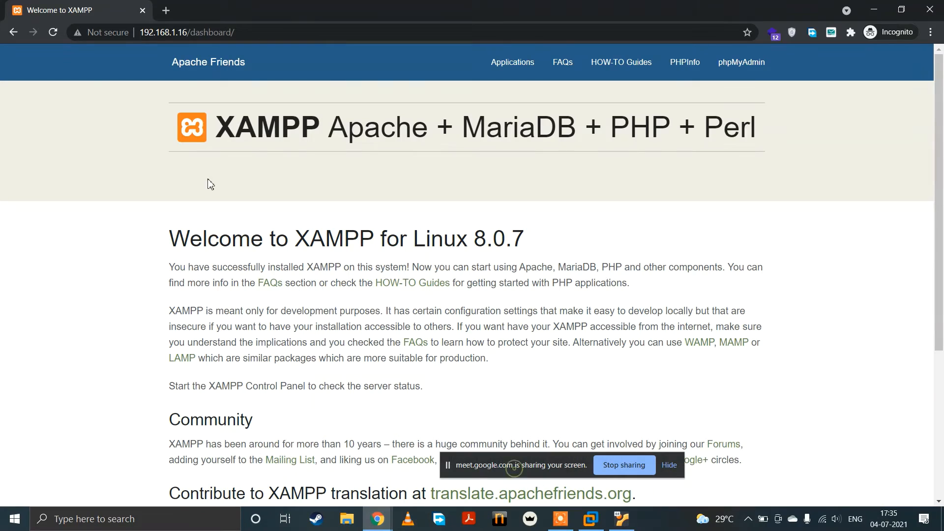
pyautogui.click(301, 27)
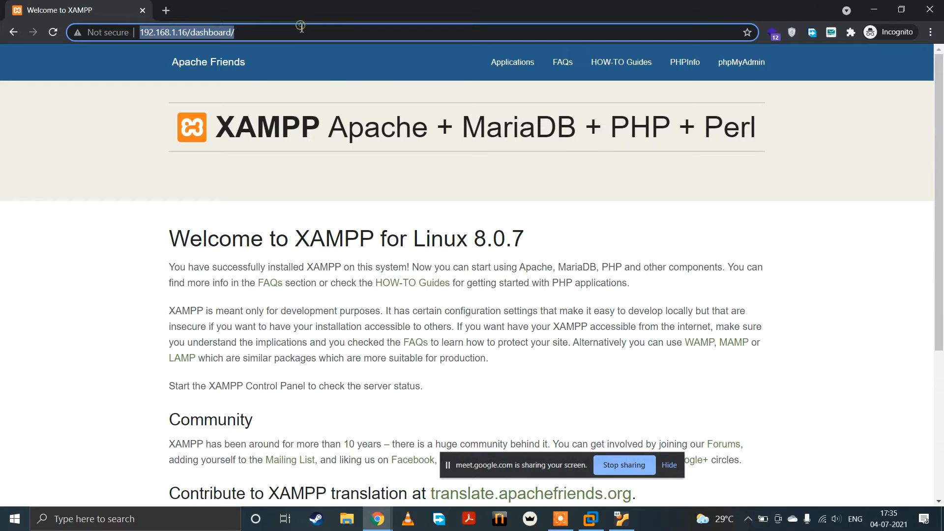
pyautogui.click(261, 29)
pyautogui.moveTo(248, 31); pyautogui.dragTo(199, 27)
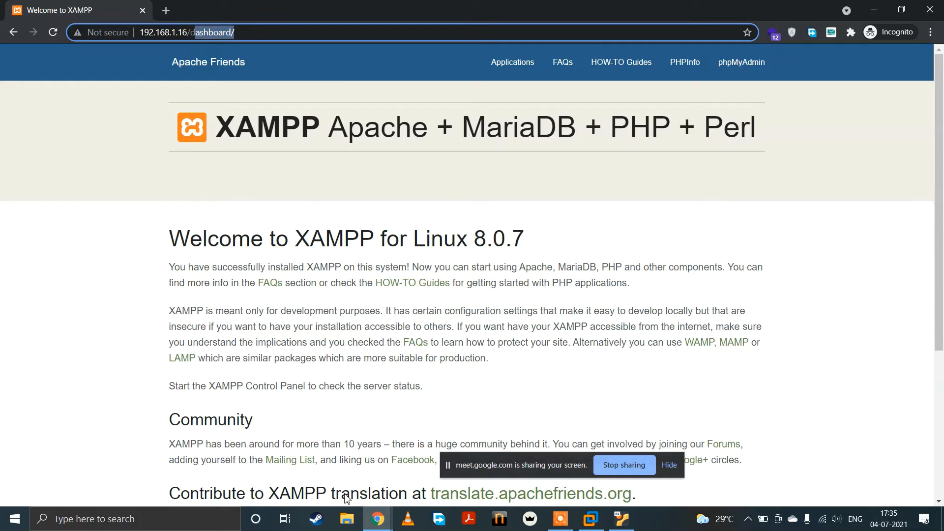
pyautogui.click(267, 37)
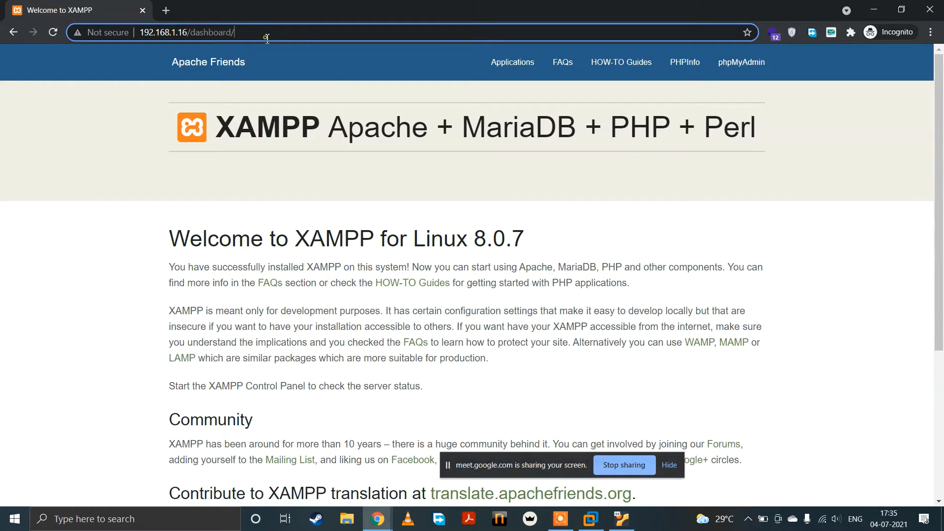
pyautogui.write('test')
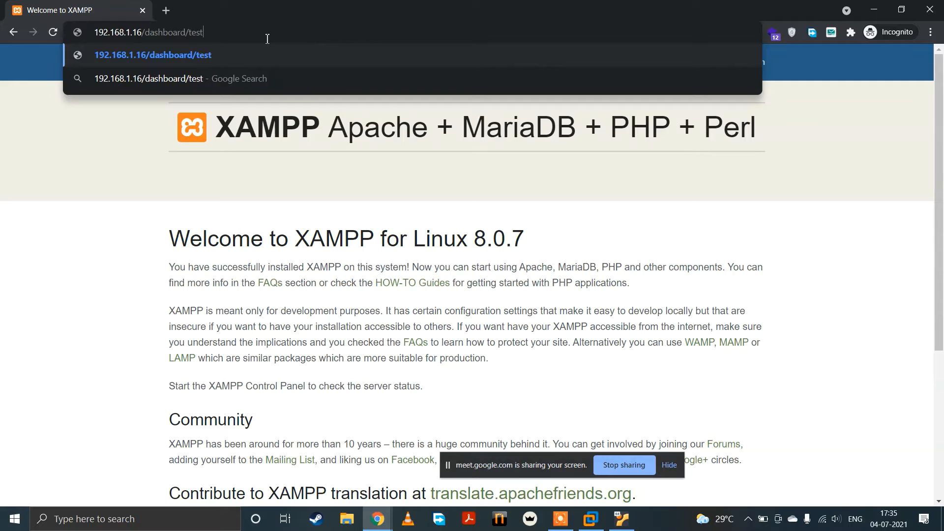
pyautogui.press('Return')
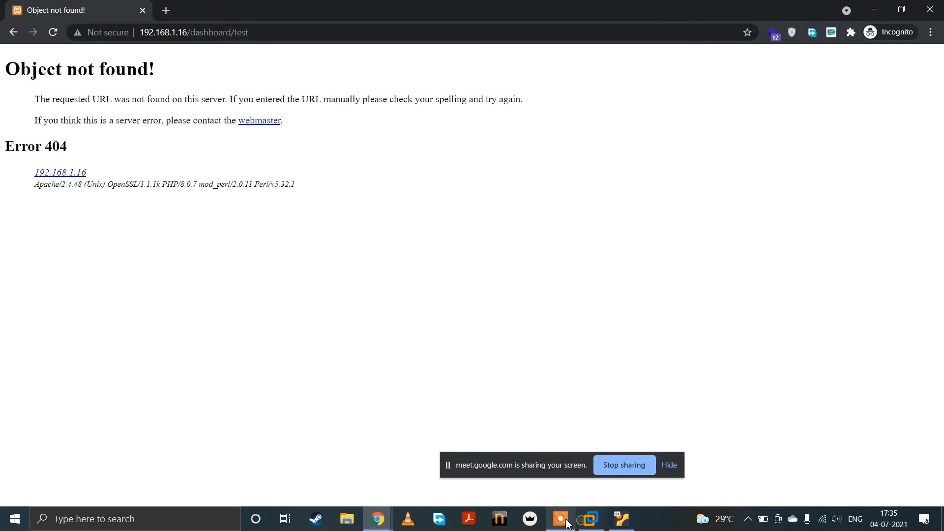
# Step: Switch back to the VirtualBox VM terminal and print /opt/lampp/logs/error_log again to check for new entries
pyautogui.click(622, 519)
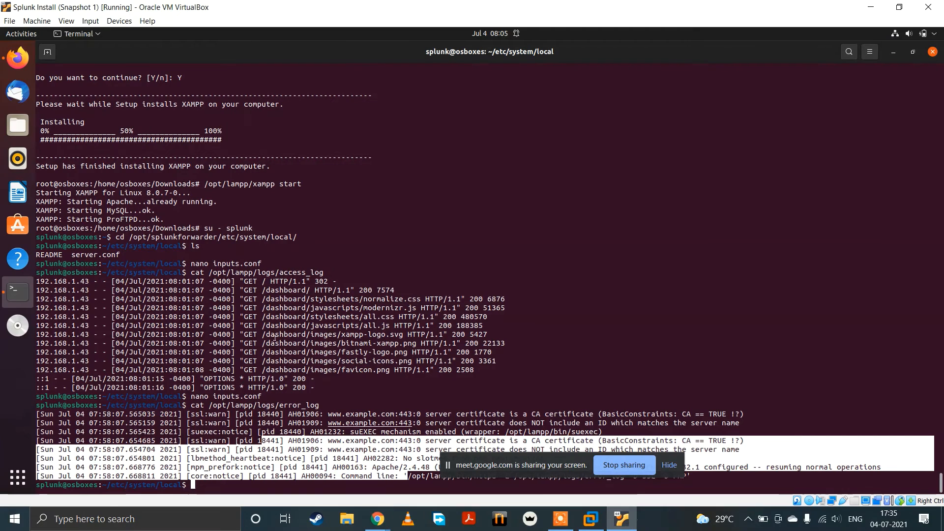
pyautogui.press('Up')
pyautogui.press('Return')
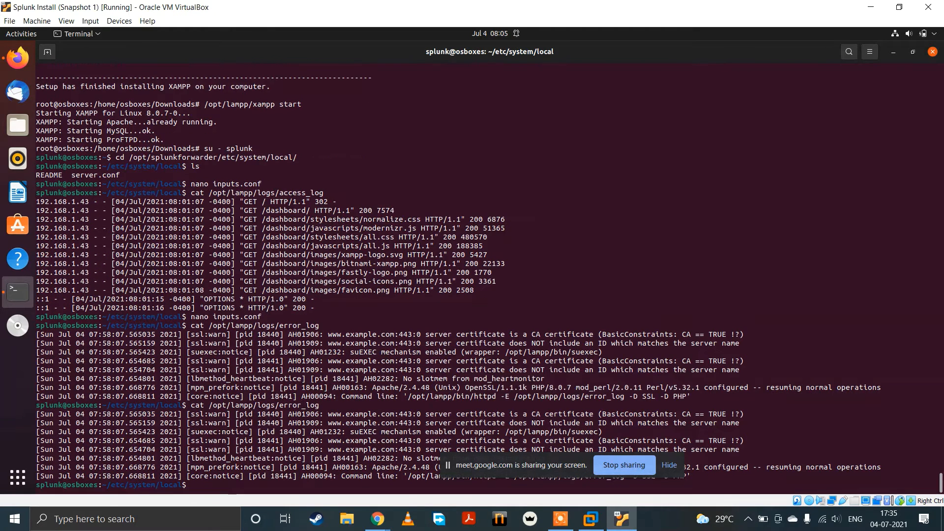
pyautogui.moveTo(515, 464); pyautogui.dragTo(620, 472)
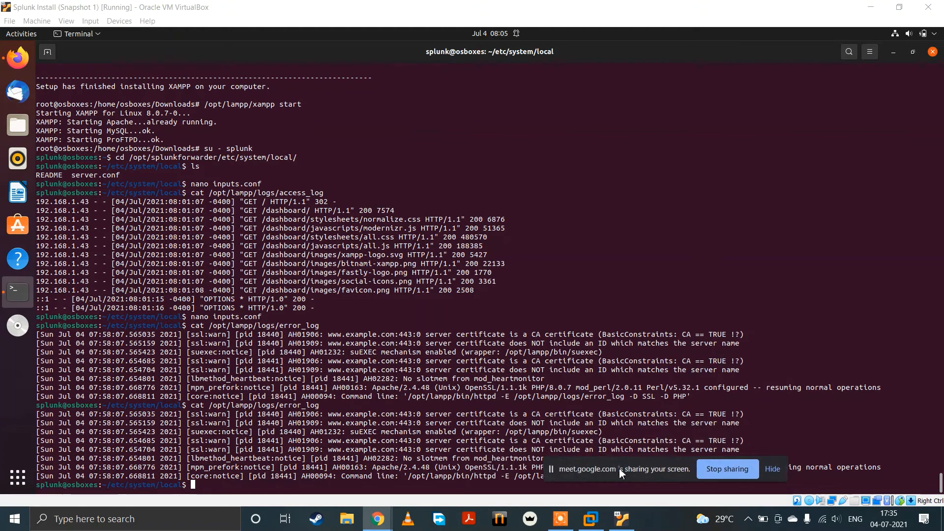
pyautogui.scroll(3, 365, 461)
pyautogui.scroll(-3, 393, 443)
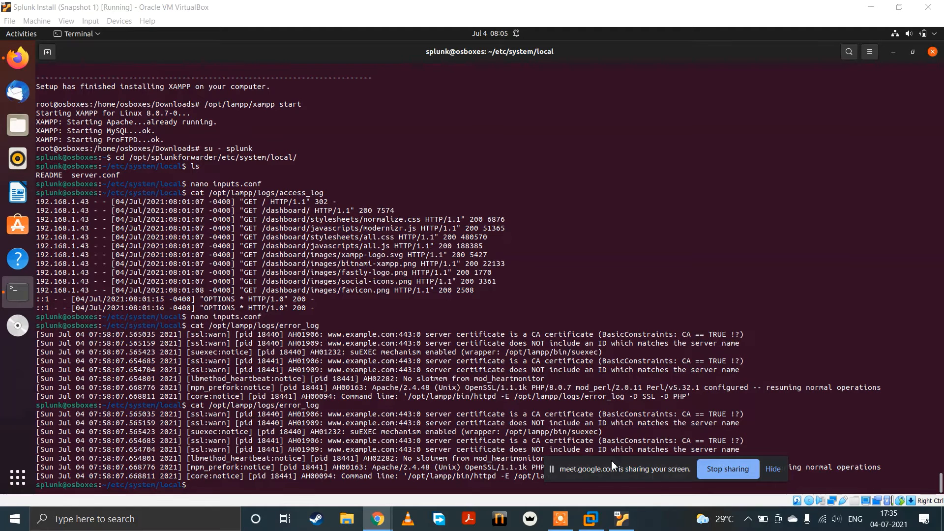
pyautogui.moveTo(633, 476); pyautogui.dragTo(638, 457)
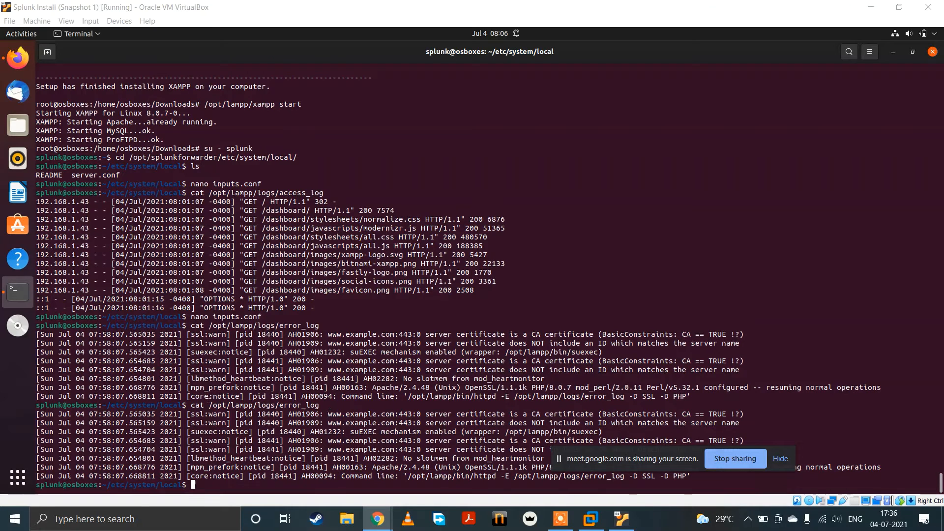
# Step: Copy the path /opt/lampp/logs/error_log from the terminal output and reopen inputs.conf in nano
pyautogui.moveTo(212, 403); pyautogui.dragTo(308, 404)
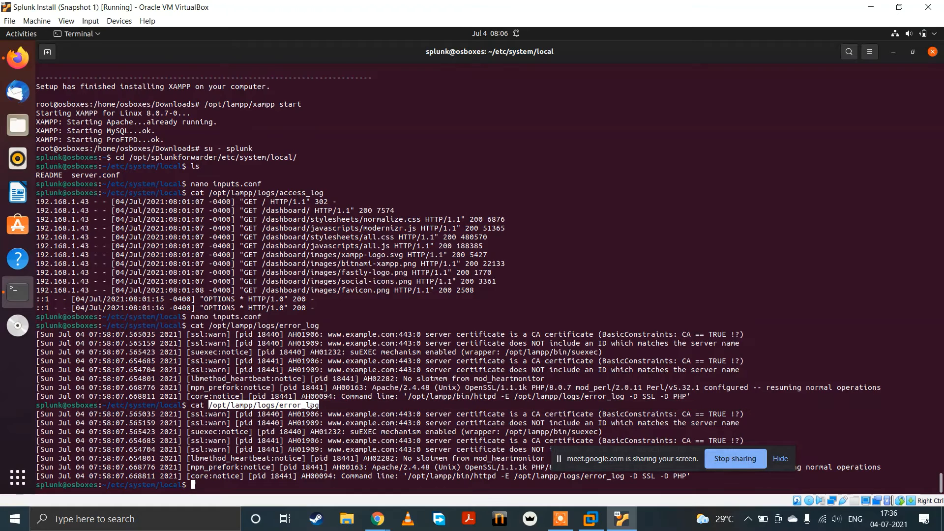
pyautogui.click(307, 462)
pyautogui.press('Up')
pyautogui.press('Up')
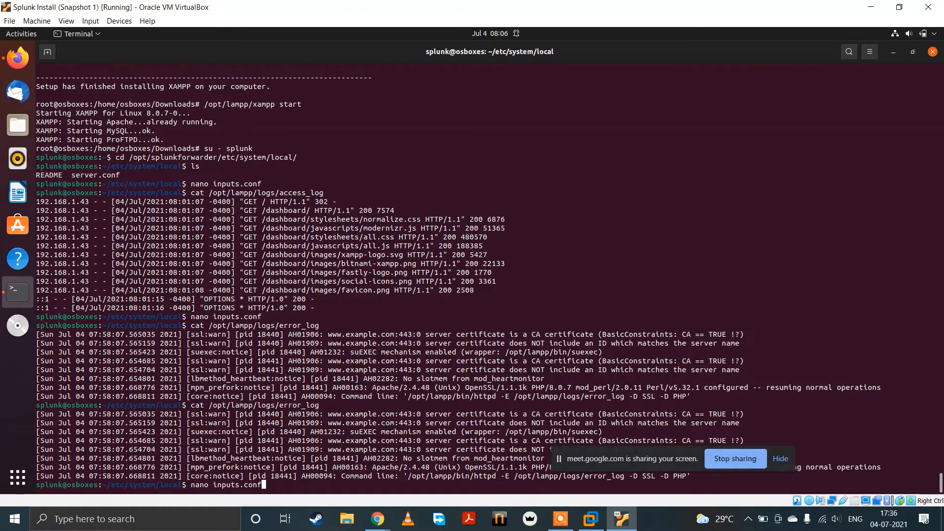
pyautogui.press('Return')
# Step: Replace the monitored path in the second stanza's header with /opt/lampp/logs/error_log
pyautogui.press('Down')
pyautogui.press('Down')
pyautogui.press('Down')
pyautogui.press('Down')
pyautogui.press('Down')
pyautogui.press('Down')
pyautogui.press('Down')
pyautogui.press('Down')
pyautogui.press('Down')
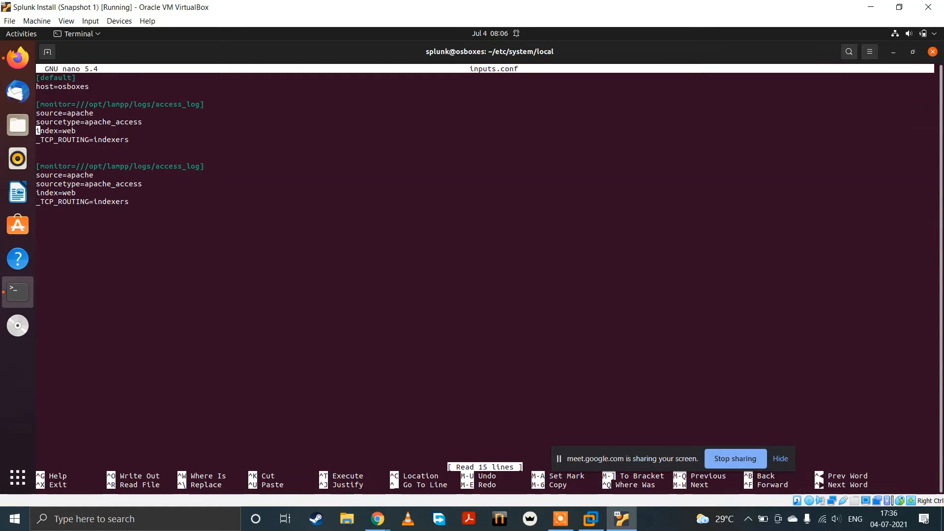
pyautogui.press('Right')
pyautogui.press('Right')
pyautogui.press('Right')
pyautogui.press('Right')
pyautogui.press('Right')
pyautogui.press('Right')
pyautogui.press('Right')
pyautogui.press('Right')
pyautogui.press('Right')
pyautogui.press('Right')
pyautogui.press('Right')
pyautogui.press('Right')
pyautogui.press('Right')
pyautogui.press('Right')
pyautogui.press('Right')
pyautogui.press('Right')
pyautogui.press('Right')
pyautogui.press('Right')
pyautogui.press('Right')
pyautogui.press('Right')
pyautogui.press('Right')
pyautogui.press('Right')
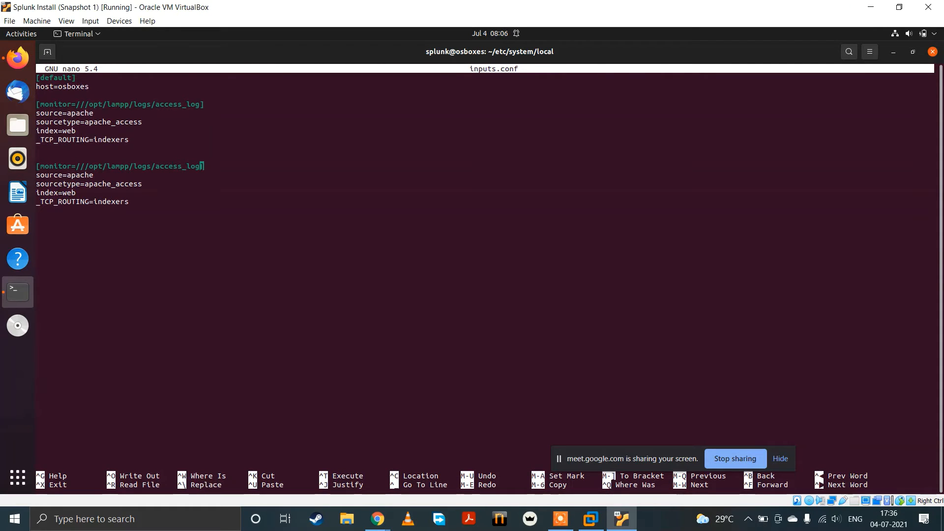
pyautogui.press('BackSpace')
pyautogui.press('BackSpace')
pyautogui.press('BackSpace')
pyautogui.press('BackSpace')
pyautogui.press('BackSpace')
pyautogui.press('BackSpace')
pyautogui.press('BackSpace')
pyautogui.press('BackSpace')
pyautogui.press('BackSpace')
pyautogui.press('BackSpace')
pyautogui.press('BackSpace')
pyautogui.press('BackSpace')
pyautogui.press('BackSpace')
pyautogui.press('BackSpace')
pyautogui.press('BackSpace')
pyautogui.press('BackSpace')
pyautogui.press('BackSpace')
pyautogui.press('BackSpace')
pyautogui.press('BackSpace')
pyautogui.press('BackSpace')
pyautogui.press('BackSpace')
pyautogui.press('BackSpace')
pyautogui.press('BackSpace')
pyautogui.press('BackSpace')
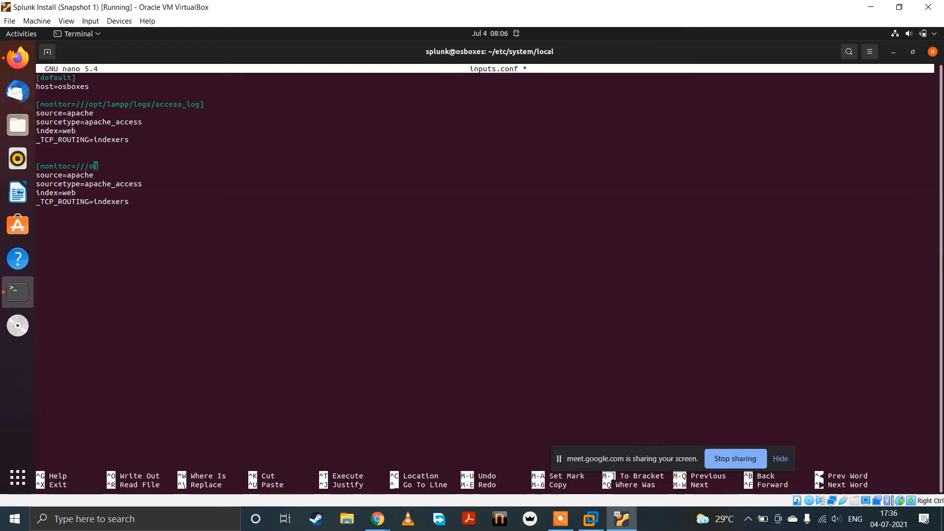
pyautogui.write('/opt/lampp/logs/error_log')
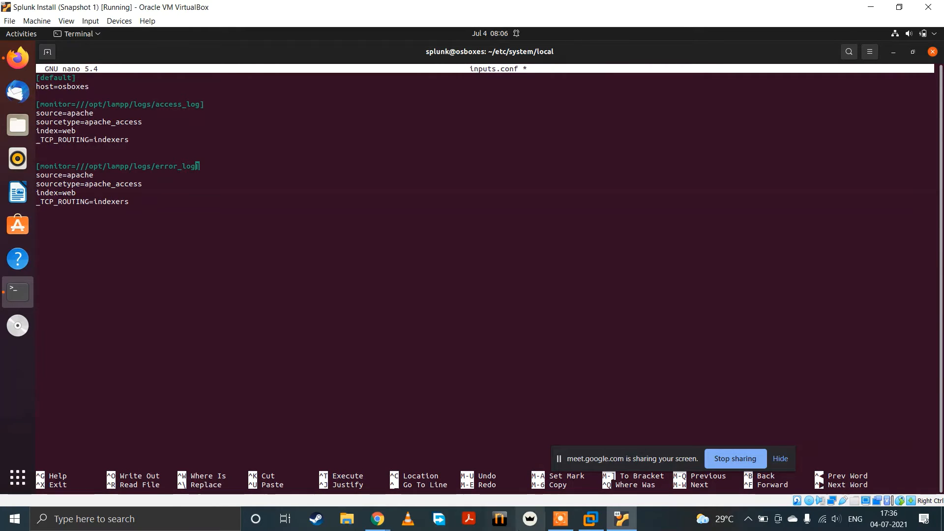
# Step: Change the second stanza's sourcetype to apache_error
pyautogui.press('Down')
pyautogui.press('Down')
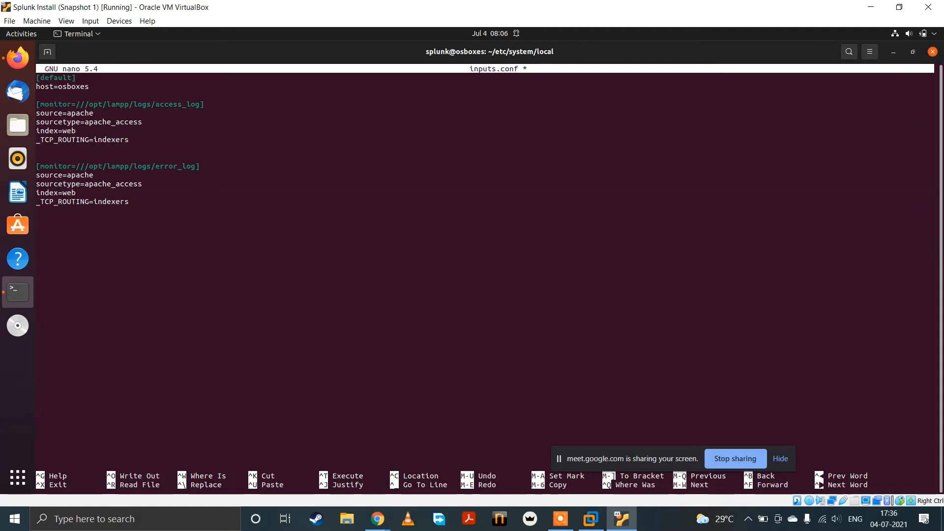
pyautogui.press('BackSpace')
pyautogui.press('BackSpace')
pyautogui.press('BackSpace')
pyautogui.press('BackSpace')
pyautogui.press('BackSpace')
pyautogui.press('BackSpace')
pyautogui.write('error')
# Step: Review the default, access_log and error_log stanzas in inputs.conf, checking their paths, source, sourcetype, index and routing lines
pyautogui.moveTo(48, 80); pyautogui.dragTo(97, 89)
pyautogui.click(75, 81)
pyautogui.click(98, 93)
pyautogui.moveTo(66, 103); pyautogui.dragTo(163, 104)
pyautogui.click(132, 124)
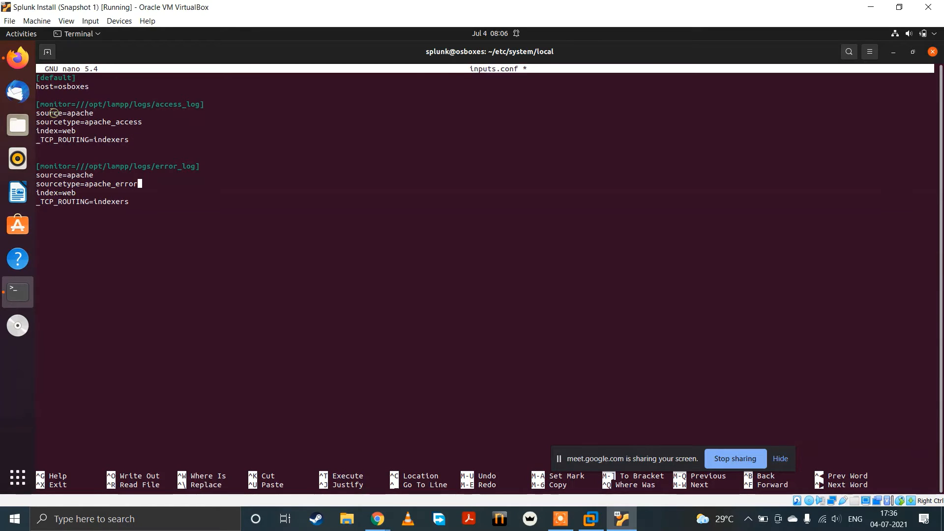
pyautogui.moveTo(54, 112); pyautogui.dragTo(105, 121)
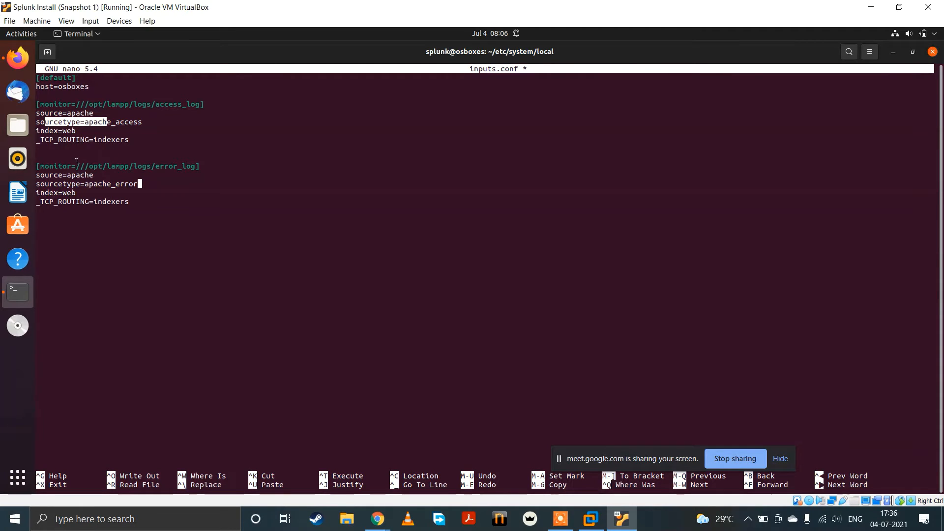
pyautogui.moveTo(62, 166); pyautogui.dragTo(153, 165)
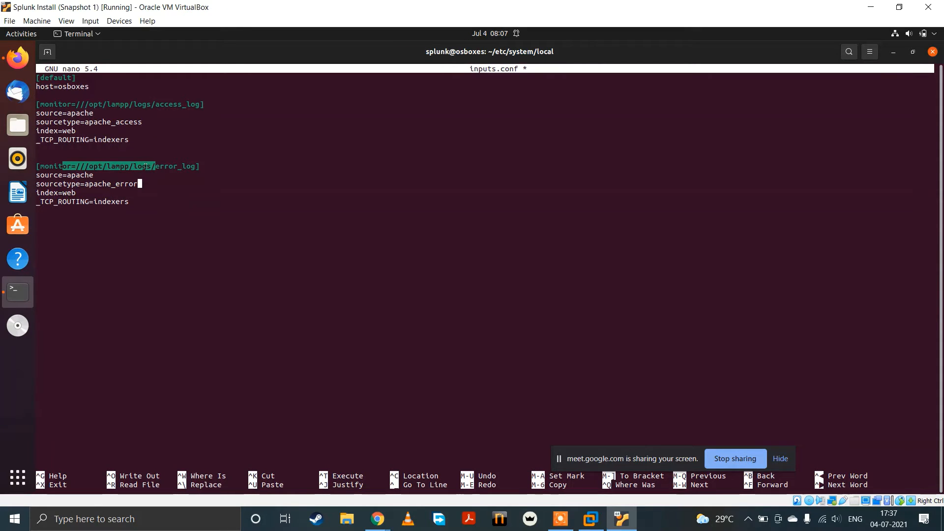
pyautogui.moveTo(164, 166); pyautogui.dragTo(228, 169)
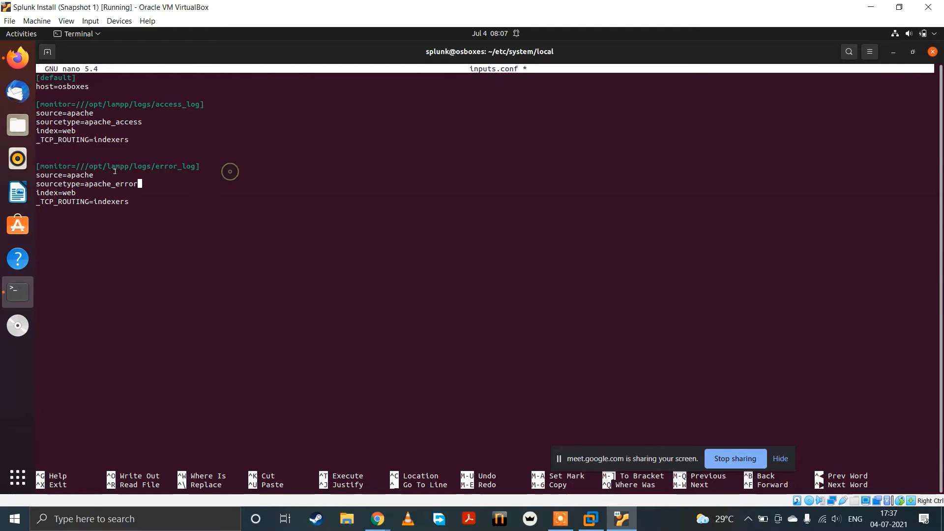
pyautogui.moveTo(49, 175); pyautogui.dragTo(78, 176)
pyautogui.moveTo(62, 193); pyautogui.dragTo(75, 192)
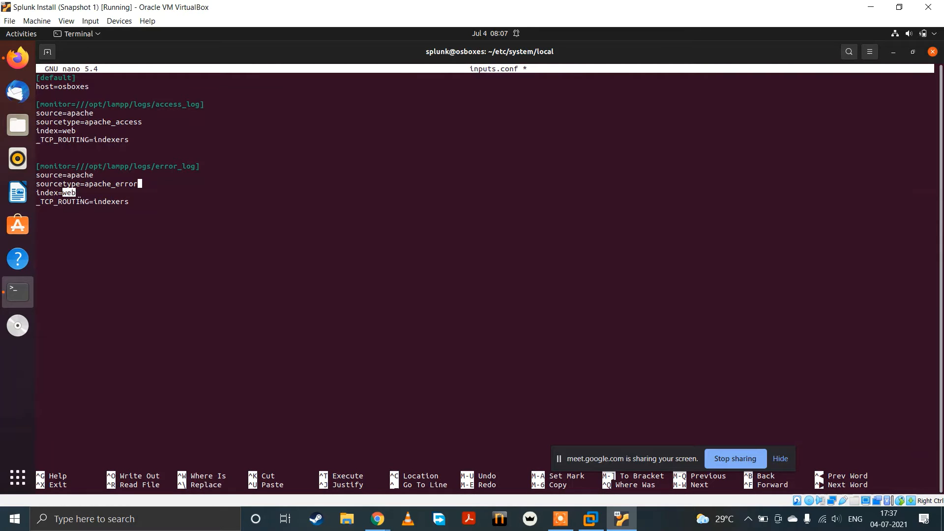
pyautogui.tripleClick(78, 201)
pyautogui.click(153, 200)
# Step: Save inputs.conf, exit nano and list the files in the forwarder's local configuration directory
pyautogui.hotkey('ctrl', 'x')
pyautogui.press('y')
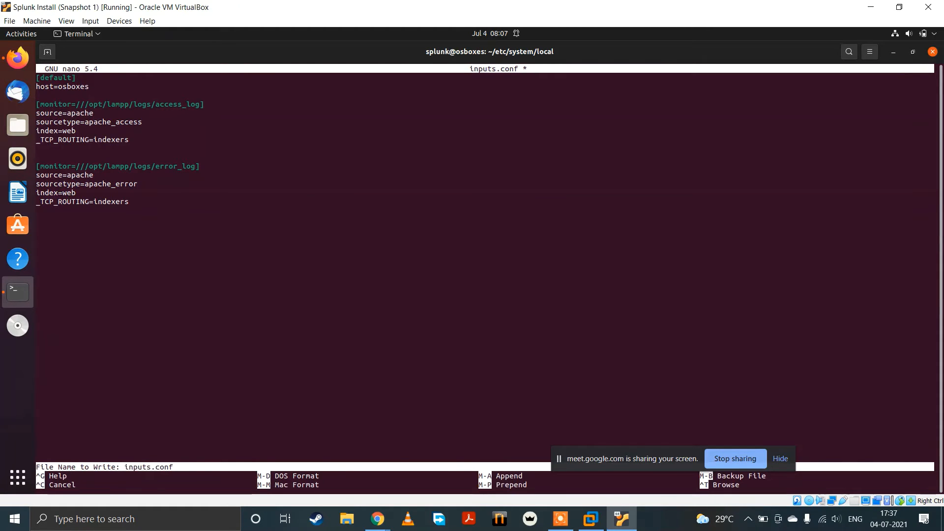
pyautogui.press('Return')
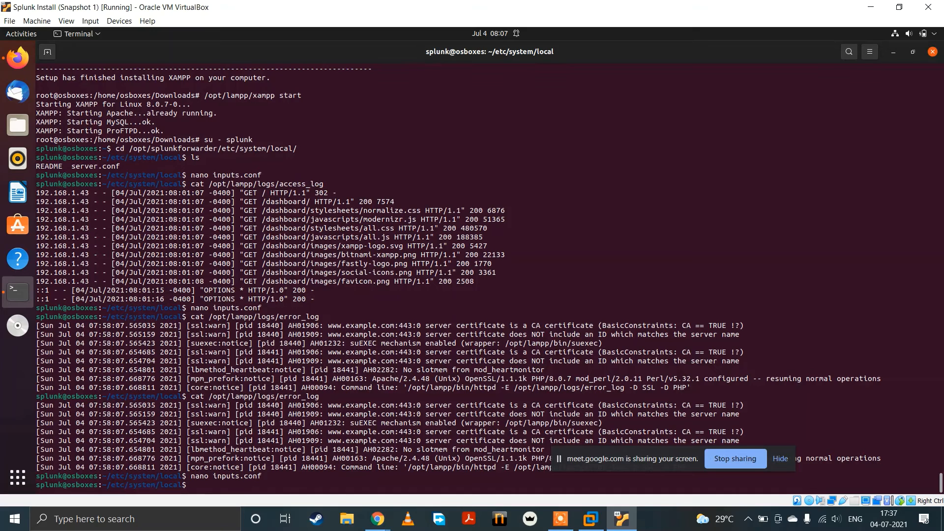
pyautogui.write('ls')
pyautogui.press('Return')
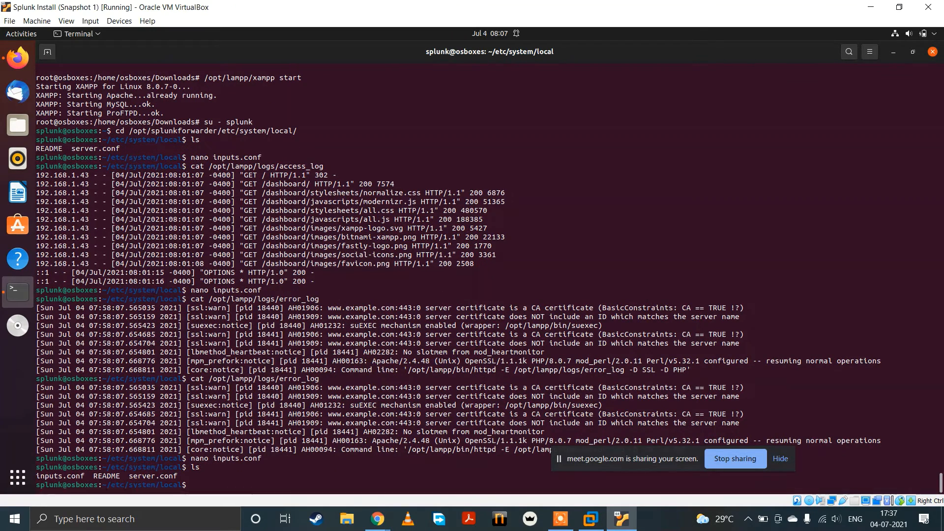
# Step: Create a new outputs.conf file in nano in the forwarder's local configuration directory
pyautogui.press('Up')
pyautogui.press('Up')
pyautogui.press('Up')
pyautogui.press('Up')
pyautogui.press('Up')
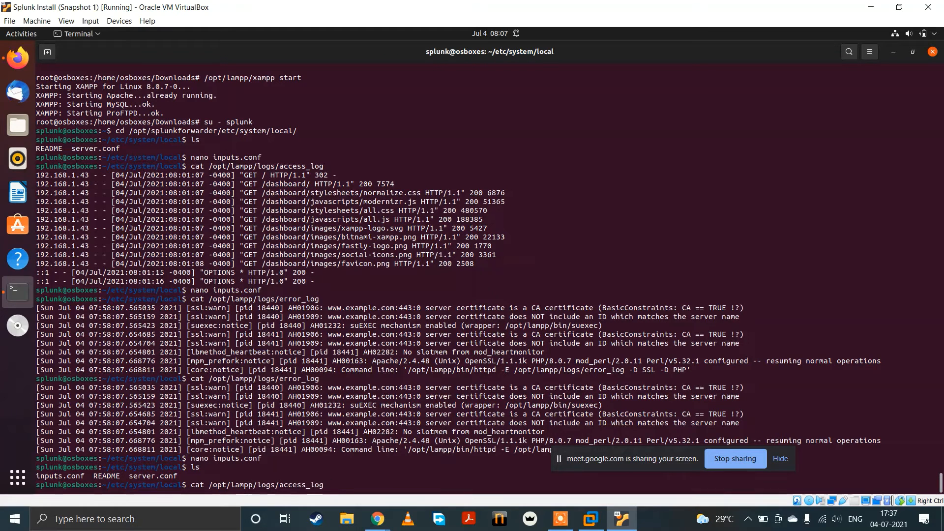
pyautogui.press('Down')
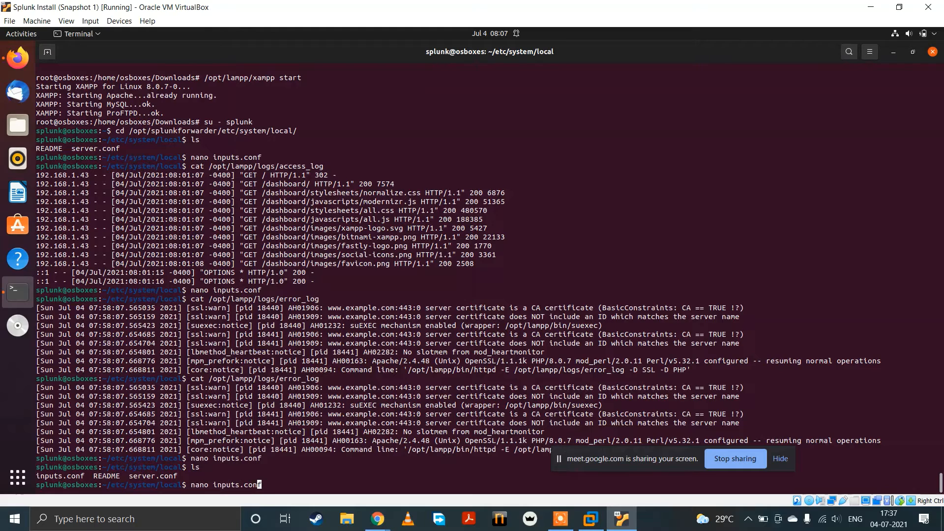
pyautogui.press('BackSpace')
pyautogui.press('BackSpace')
pyautogui.press('BackSpace')
pyautogui.press('BackSpace')
pyautogui.press('BackSpace')
pyautogui.press('BackSpace')
pyautogui.press('BackSpace')
pyautogui.press('BackSpace')
pyautogui.write('output')
pyautogui.write('s.conf')
pyautogui.press('Return')
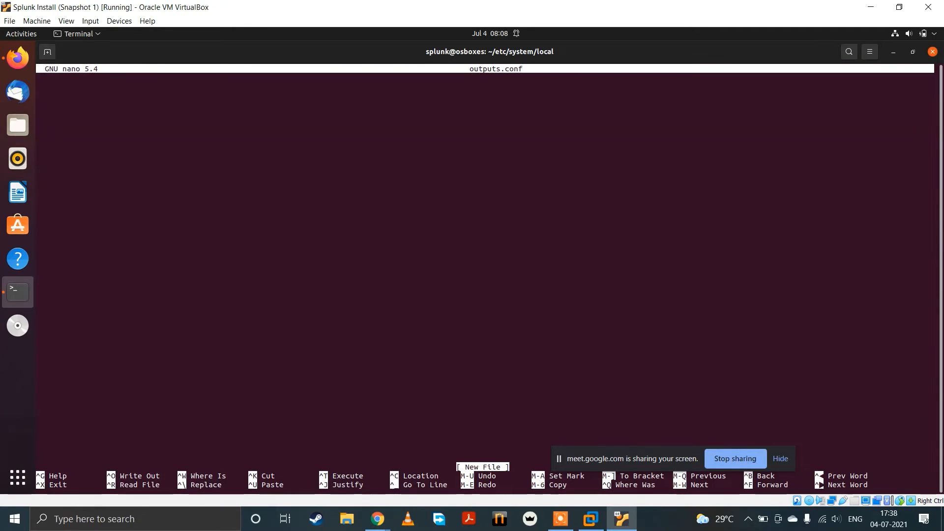
# Step: Add a [tcpout] stanza to outputs.conf with defaultGroup=indexers
pyautogui.write('[')
pyautogui.press('BackSpace')
pyautogui.write('pout=')
pyautogui.press('BackSpace')
pyautogui.write(']')
pyautogui.press('Return')
pyautogui.write('defaultGroup')
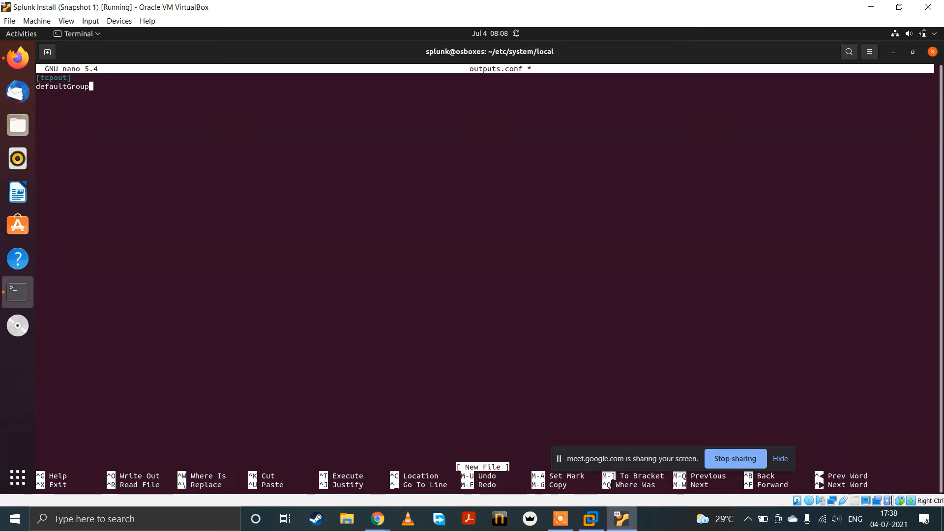
pyautogui.write('=')
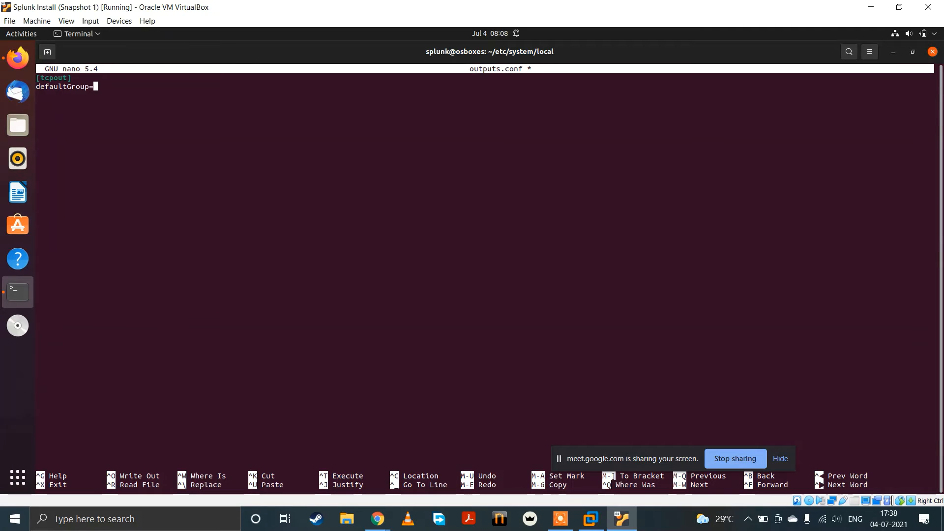
pyautogui.write('indexers')
# Step: Add the stanza header [tcpout:indexers] below the default group, separated by a blank line
pyautogui.press('Return')
pyautogui.press('Return')
pyautogui.write('[tcpout:')
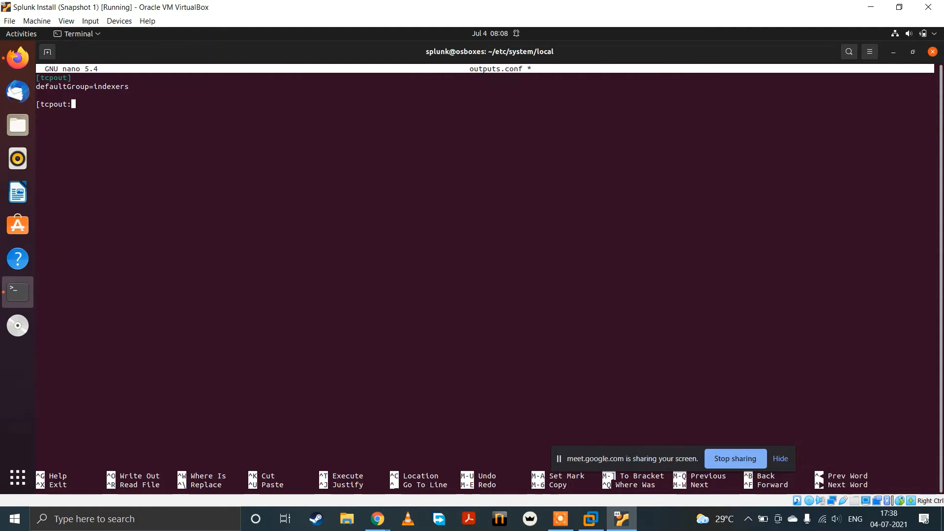
pyautogui.write('indexers]')
pyautogui.press('Return')
# Step: Set the indexers stanza's server to 192.168.1.15:9997
pyautogui.write('er')
pyautogui.write('1')
pyautogui.write('192')
pyautogui.write('.168.1.1')
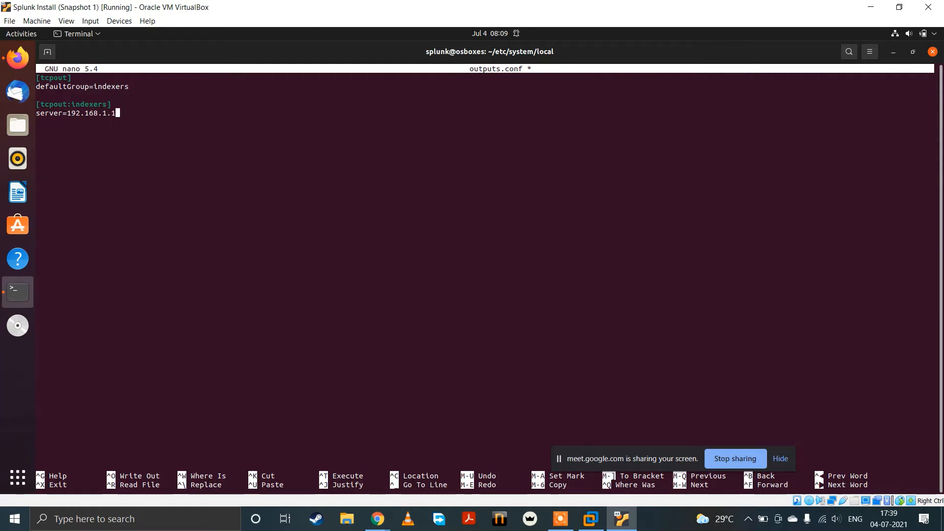
pyautogui.write('5:9997')
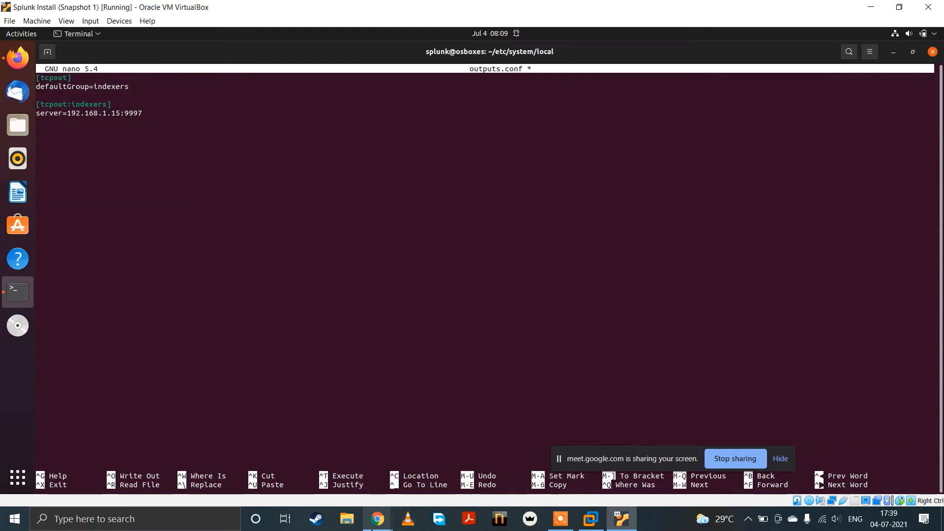
pyautogui.moveTo(372, 529)
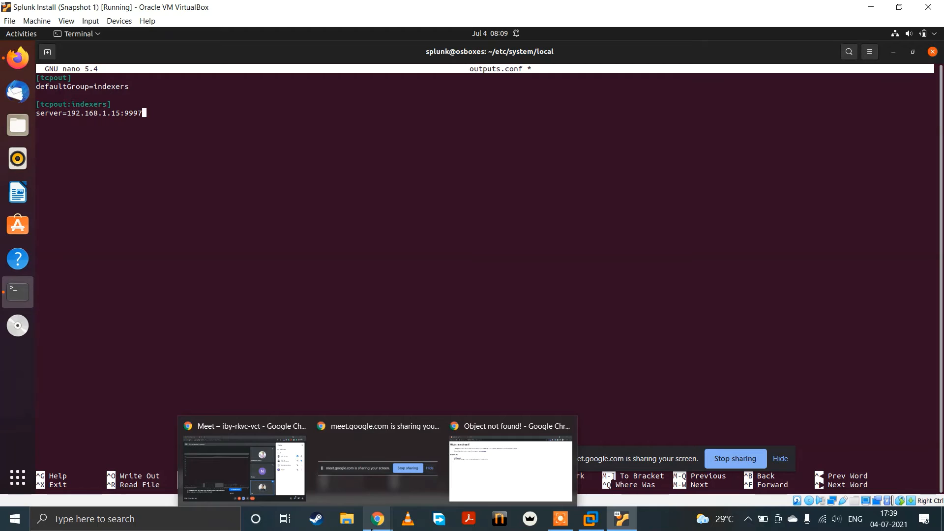
pyautogui.click(281, 476)
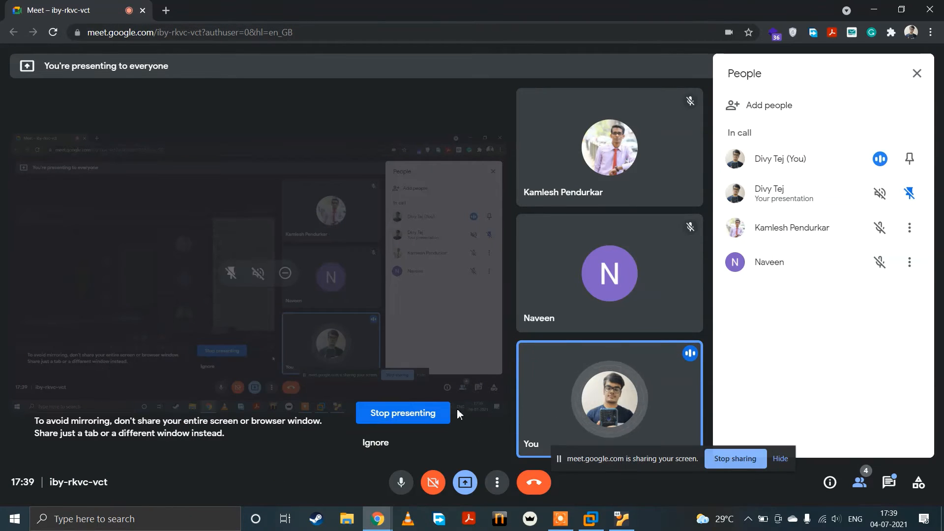
pyautogui.click(917, 74)
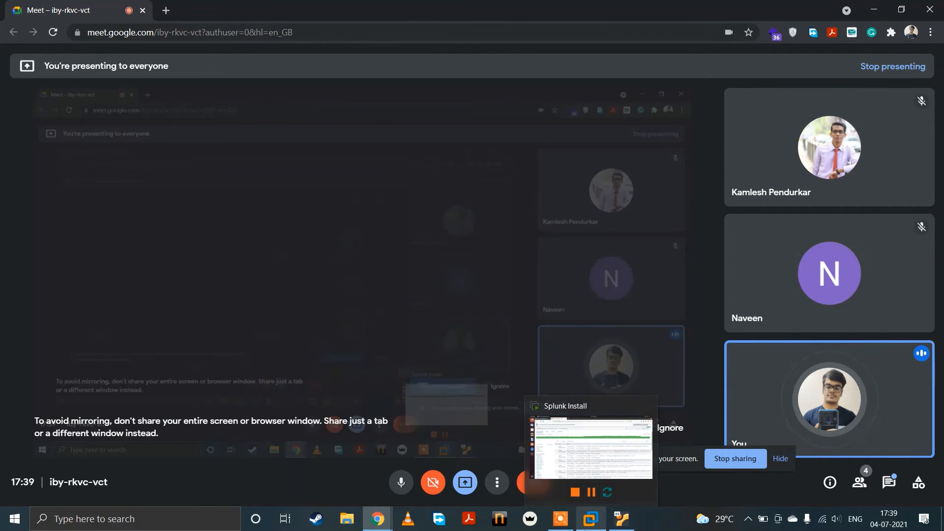
pyautogui.click(586, 526)
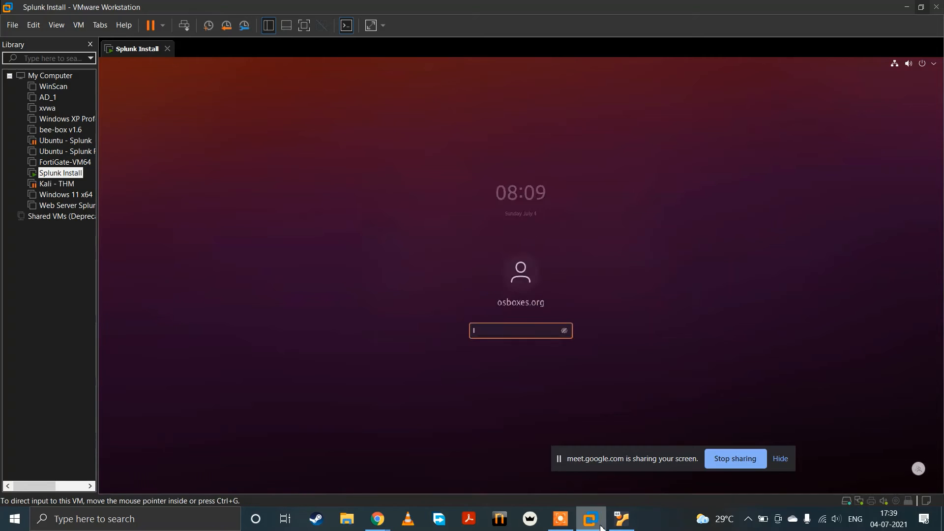
pyautogui.click(621, 518)
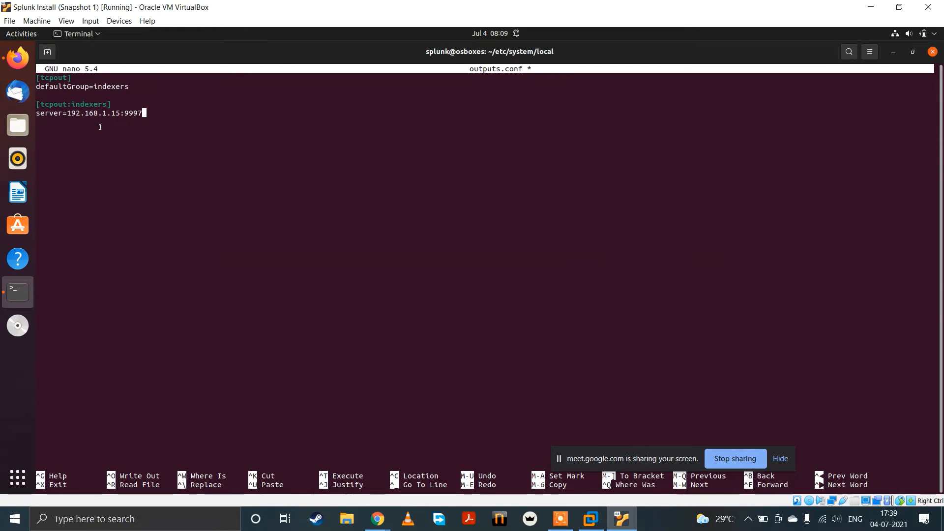
# Step: Save outputs.conf under its existing name and exit nano
pyautogui.moveTo(90, 114); pyautogui.dragTo(106, 114)
pyautogui.click(185, 112)
pyautogui.hotkey('ctrl', 'x')
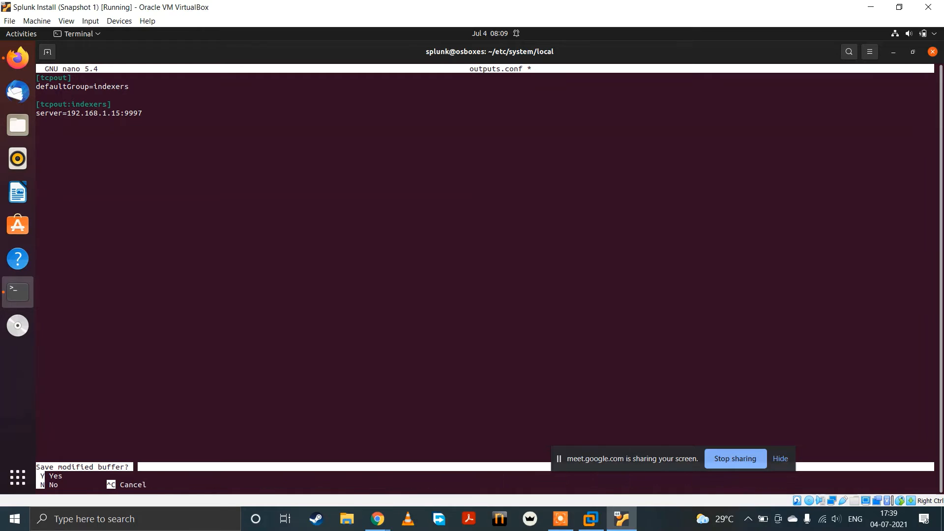
pyautogui.press('y')
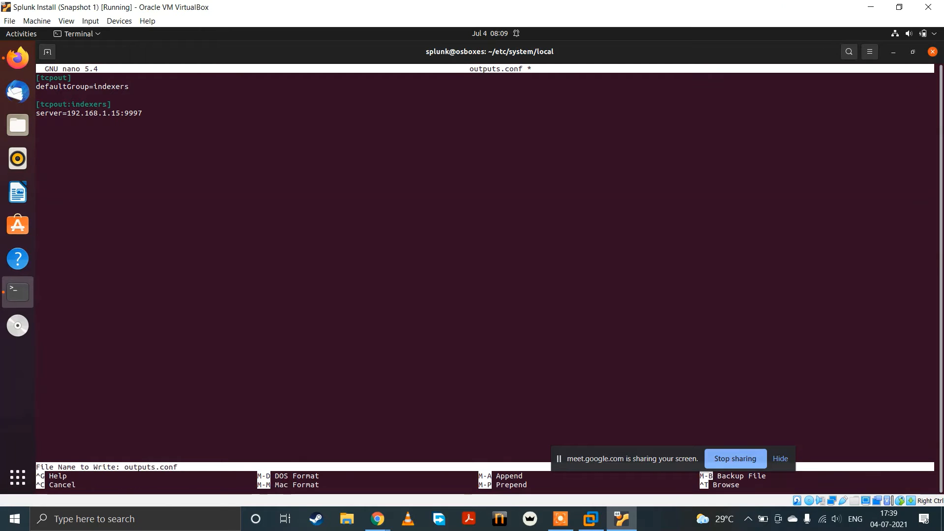
pyautogui.press('Return')
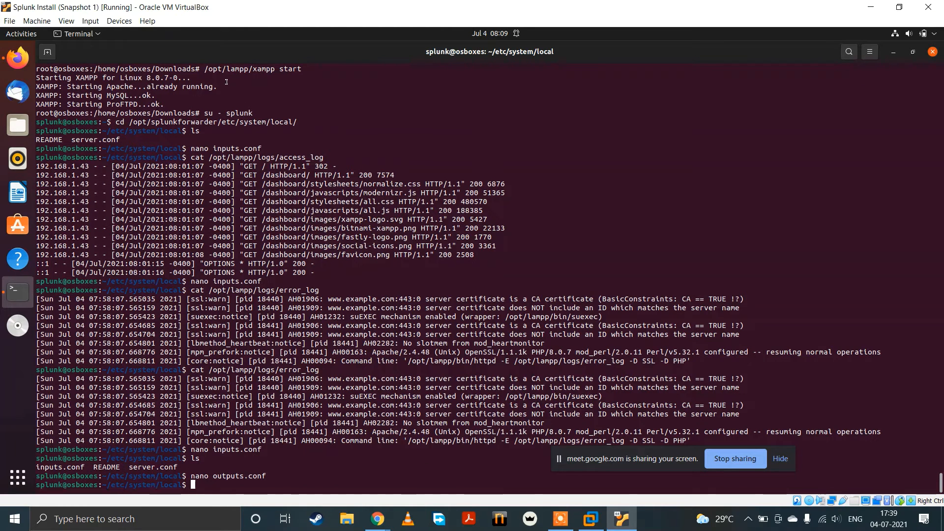
# Step: Switch to the Splunk Install VM in VMware Workstation, unlock it with the account password and open the Splunk home page
pyautogui.click(591, 519)
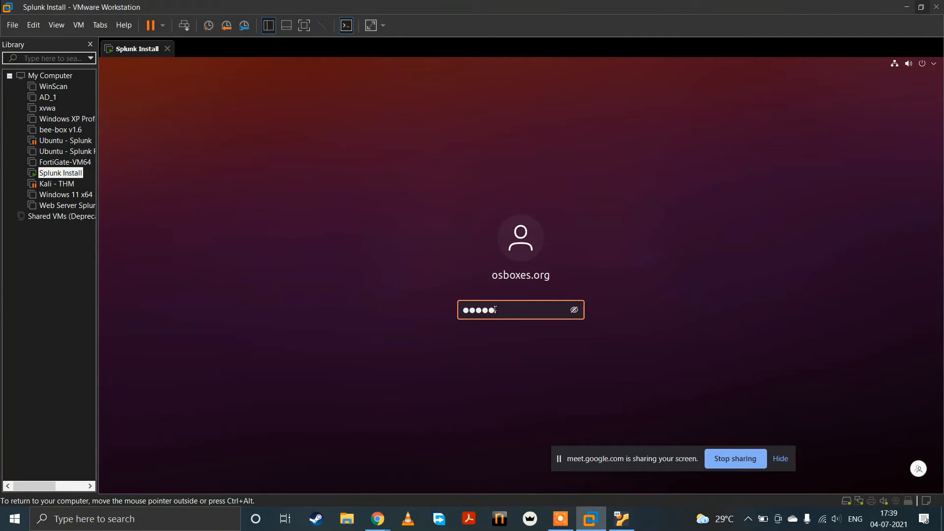
pyautogui.press('Return')
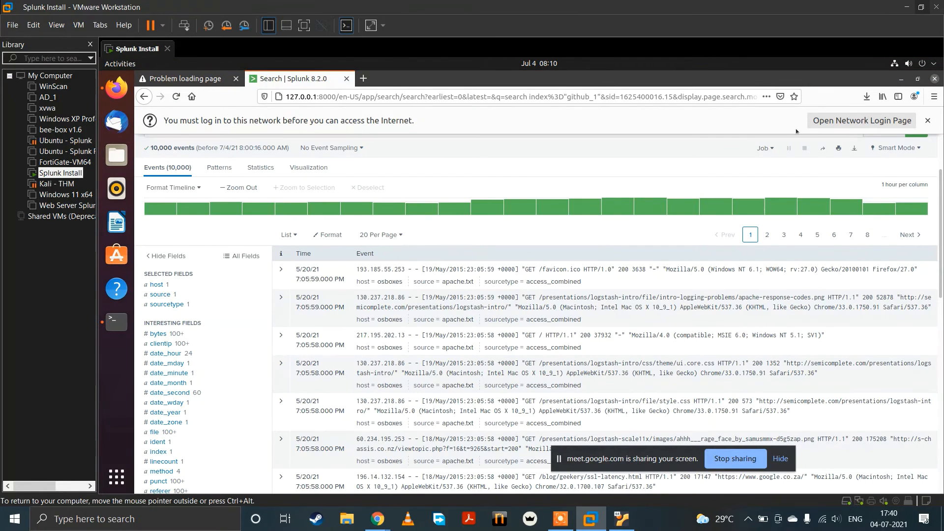
pyautogui.scroll(3, 175, 142)
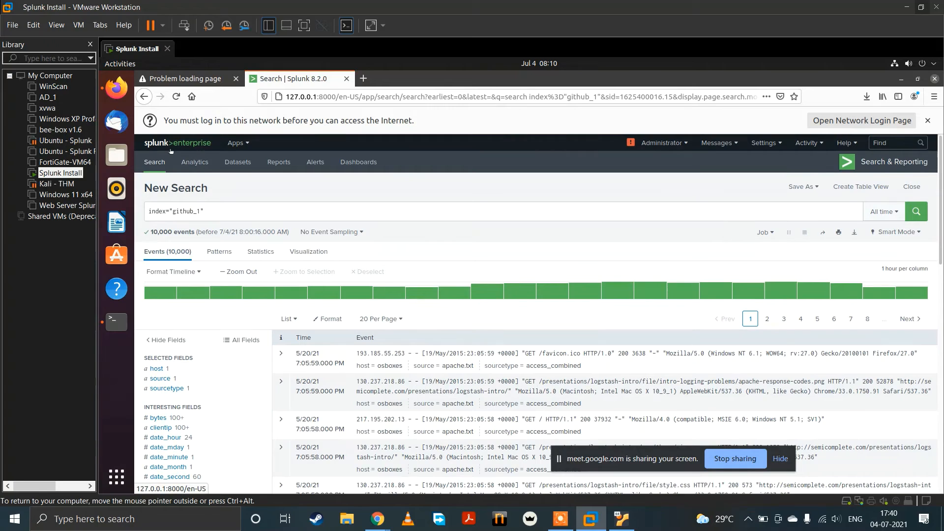
pyautogui.click(174, 143)
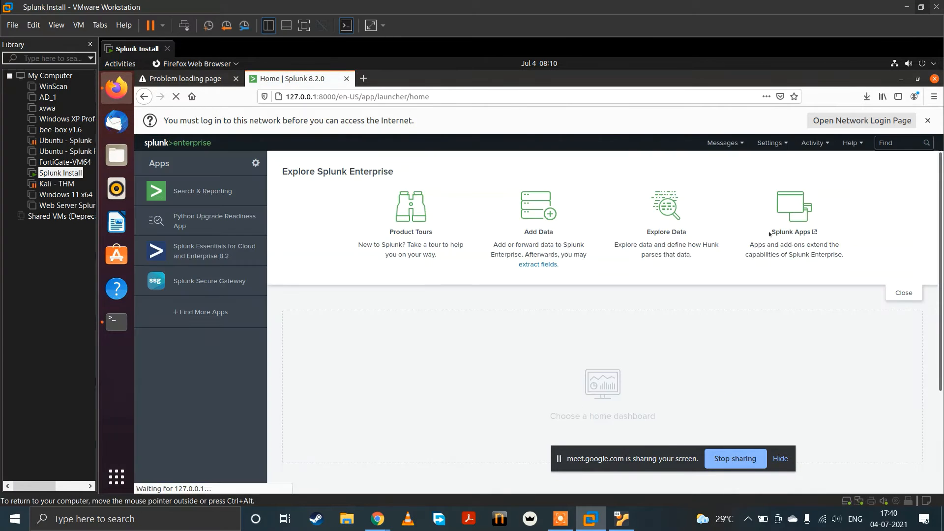
# Step: Create a new events index named web in Splunk Enterprise, keeping the default paths and size
pyautogui.click(723, 143)
pyautogui.click(770, 143)
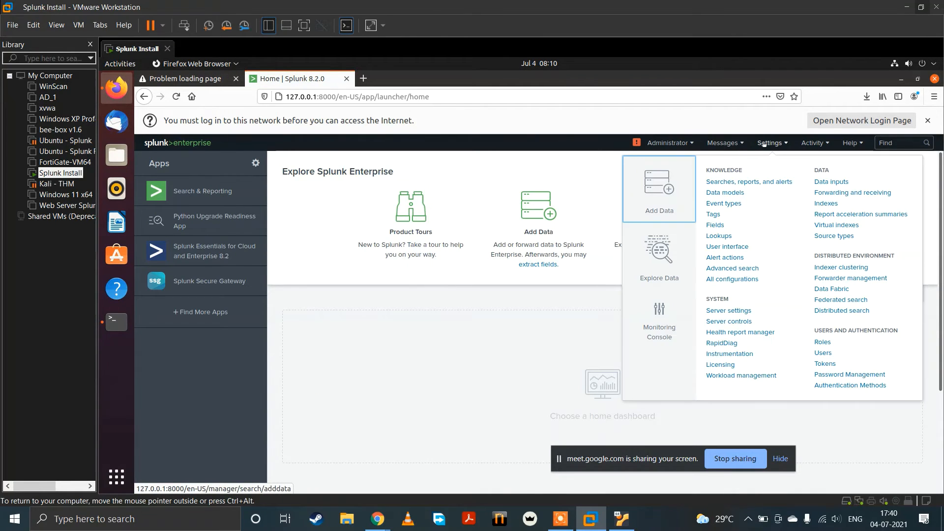
pyautogui.click(830, 204)
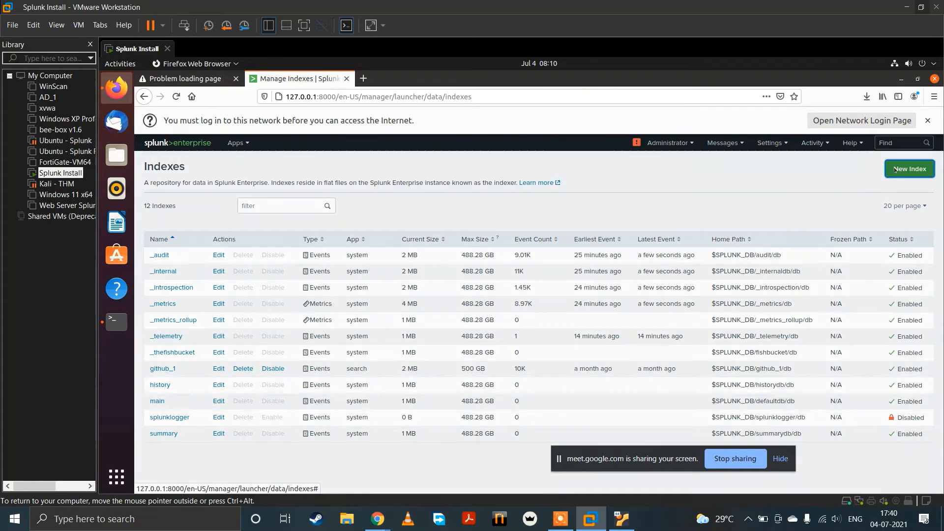
pyautogui.click(910, 169)
pyautogui.click(455, 216)
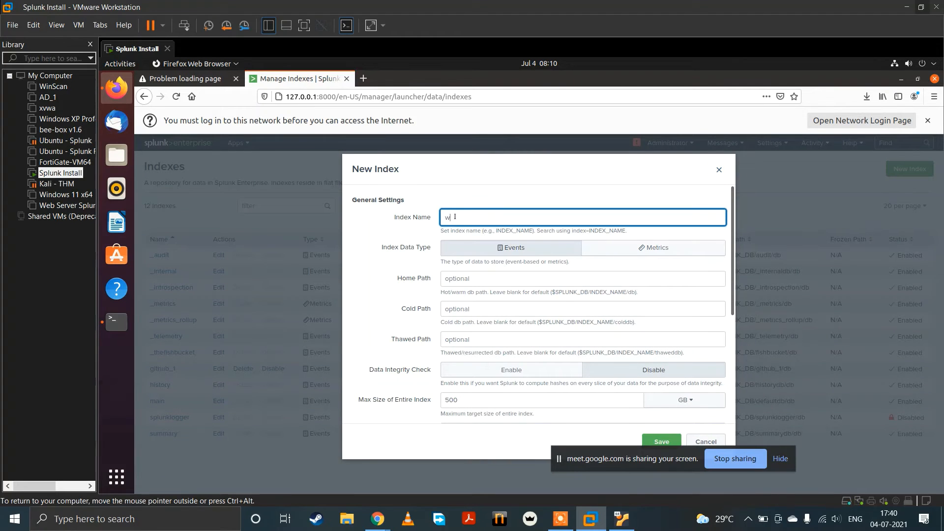
pyautogui.click(657, 441)
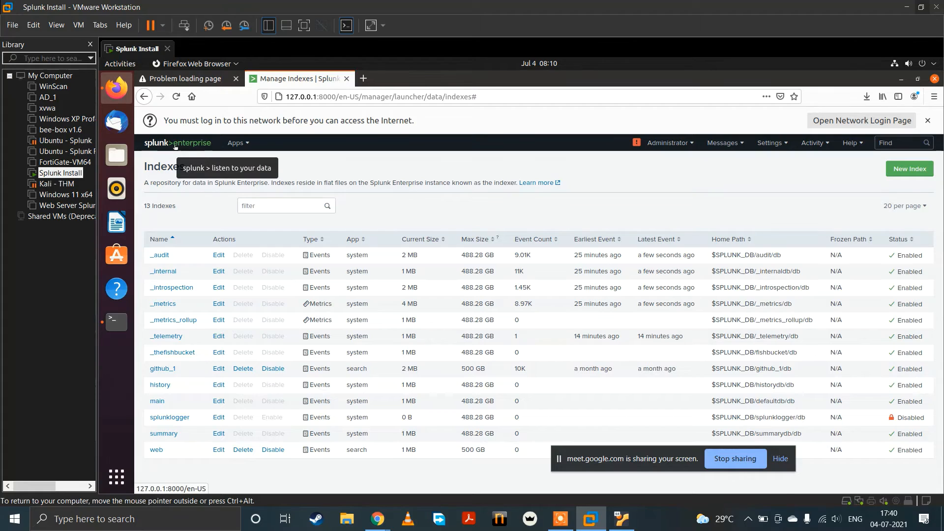
# Step: Open the Search & Reporting app and begin a query with index=w
pyautogui.click(176, 146)
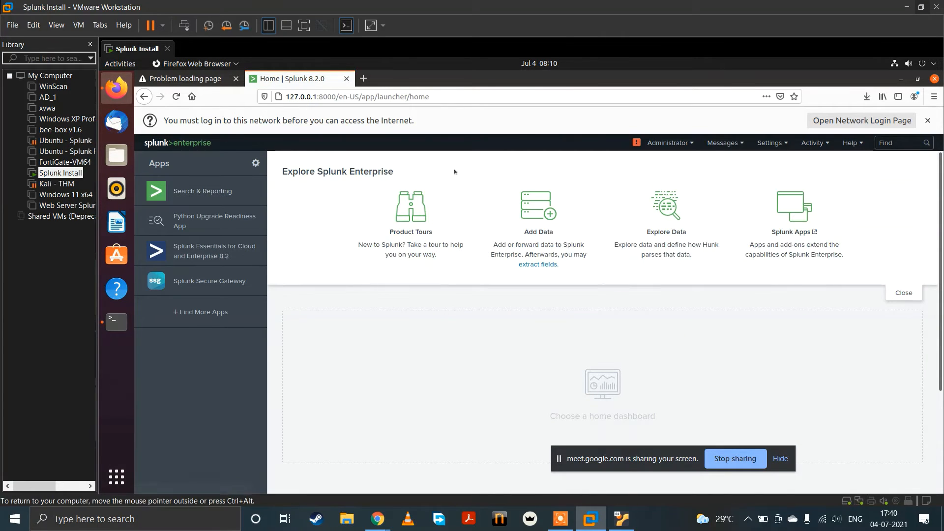
pyautogui.click(227, 191)
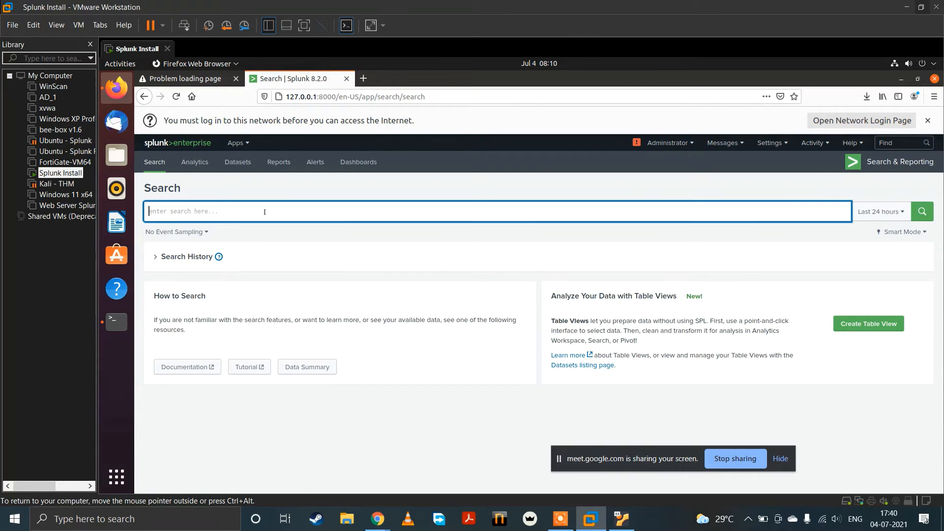
pyautogui.write('index')
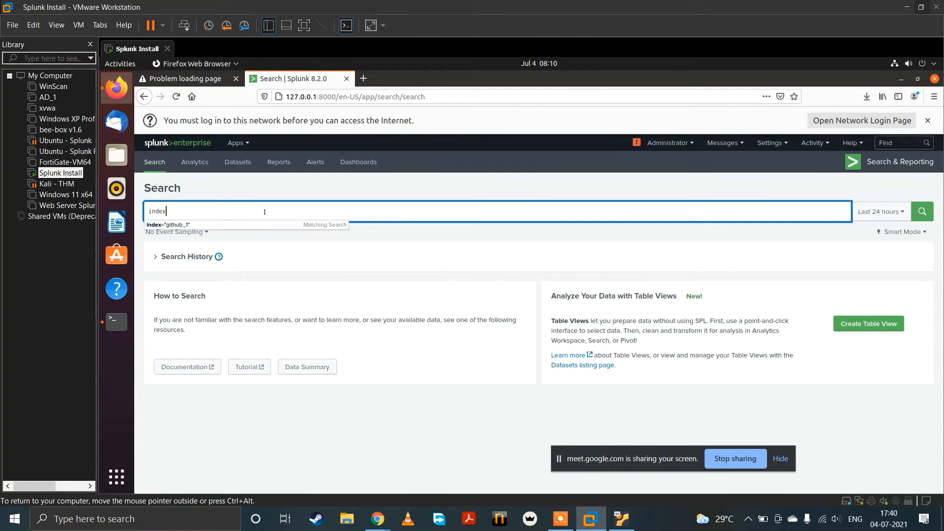
pyautogui.write('=ww')
pyautogui.press('BackSpace')
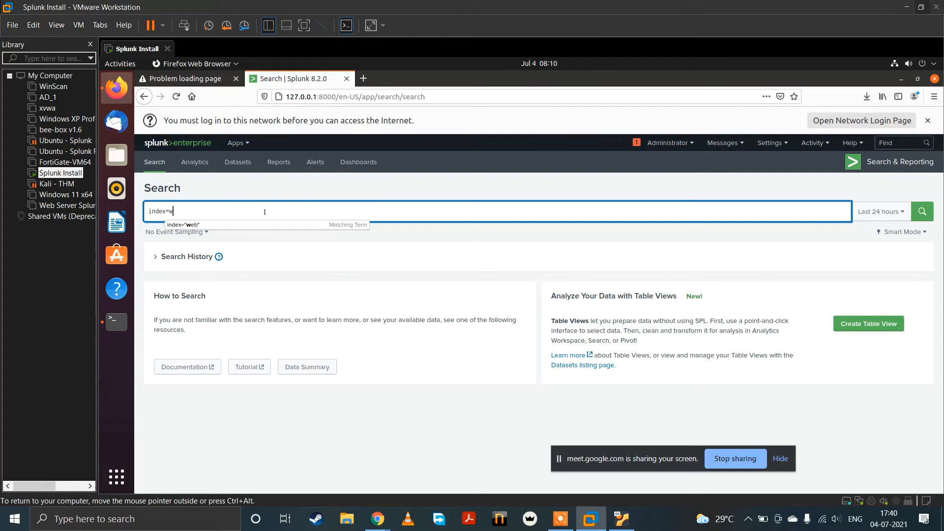
# Step: Switch to the VirtualBox VM and restart the universal forwarder with /opt/splunkforwarder/bin/splunk restart
pyautogui.click(622, 519)
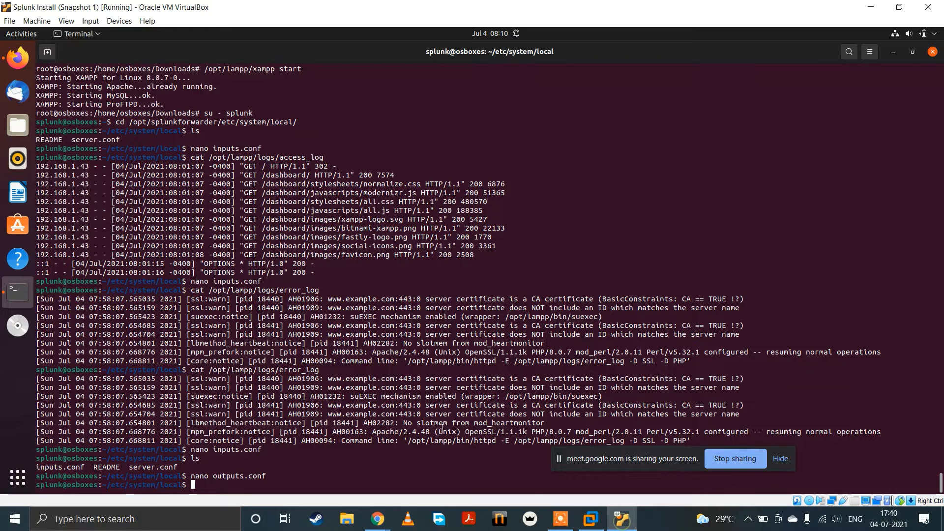
pyautogui.write('/opt/spl')
pyautogui.press('Tab')
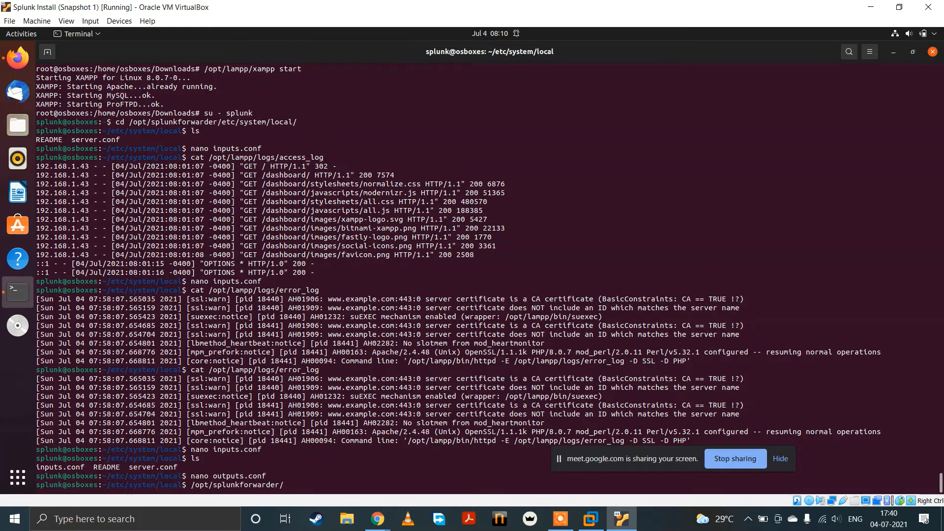
pyautogui.write('b')
pyautogui.press('Tab')
pyautogui.write('splunk restart')
pyautogui.press('Return')
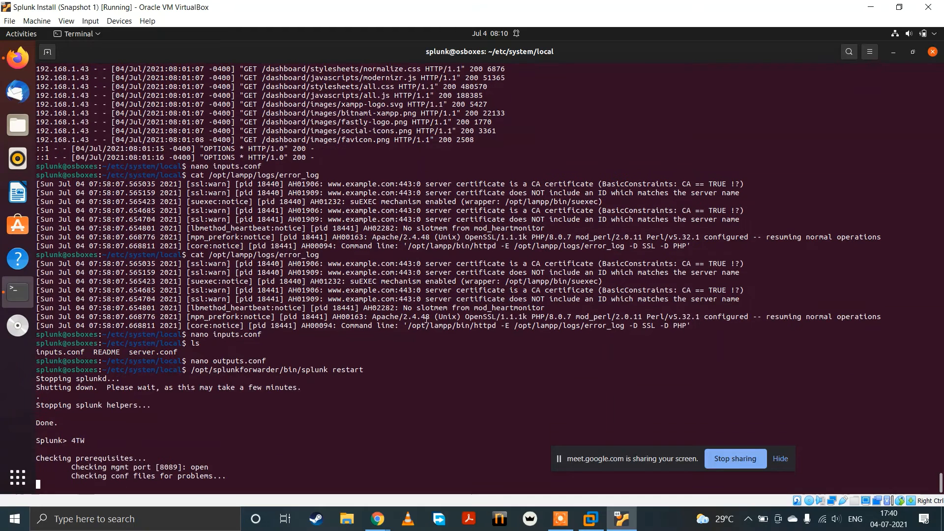
# Step: Return to Splunk in VMware Workstation and search index="web" over All time, running the search twice
pyautogui.click(592, 519)
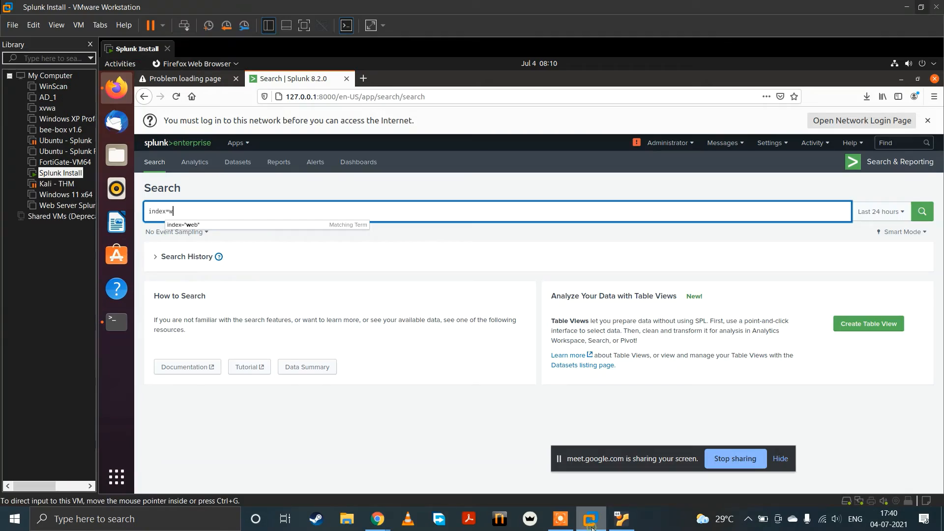
pyautogui.write('index=w')
pyautogui.click(325, 226)
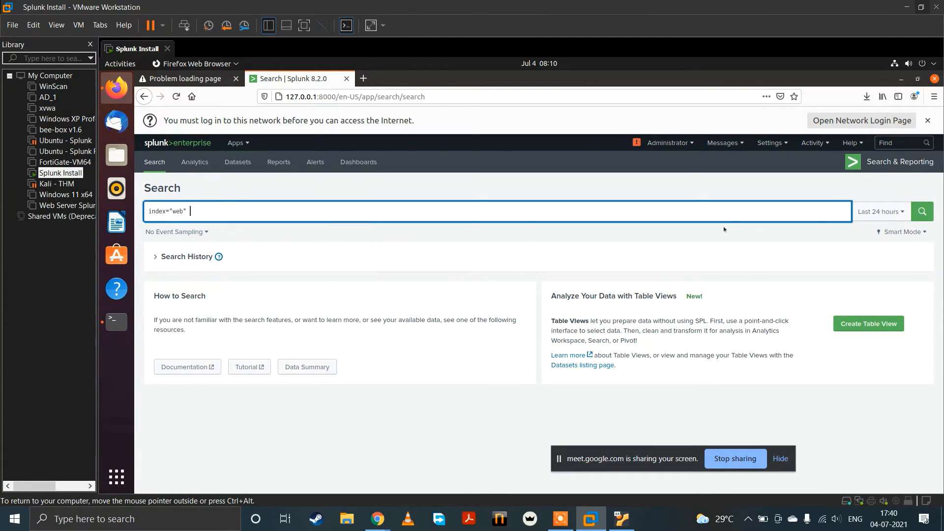
pyautogui.click(879, 219)
pyautogui.click(847, 266)
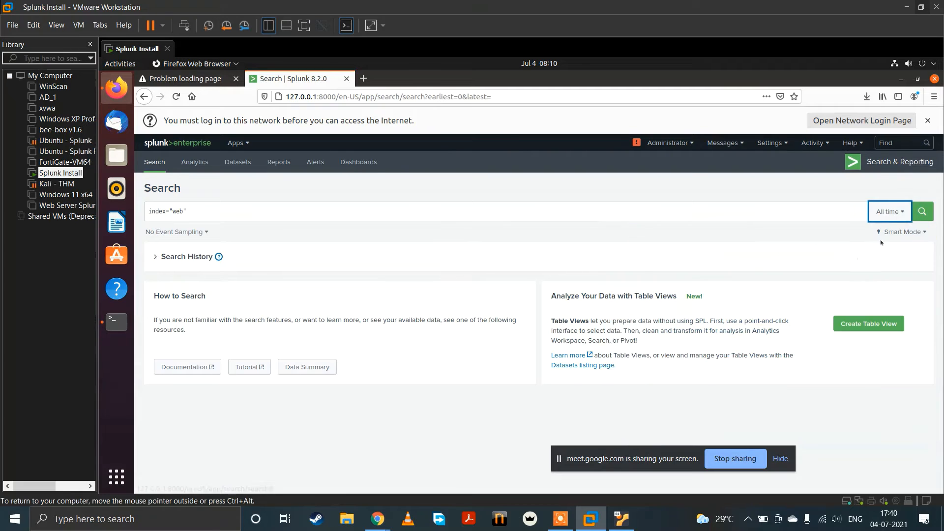
pyautogui.click(923, 213)
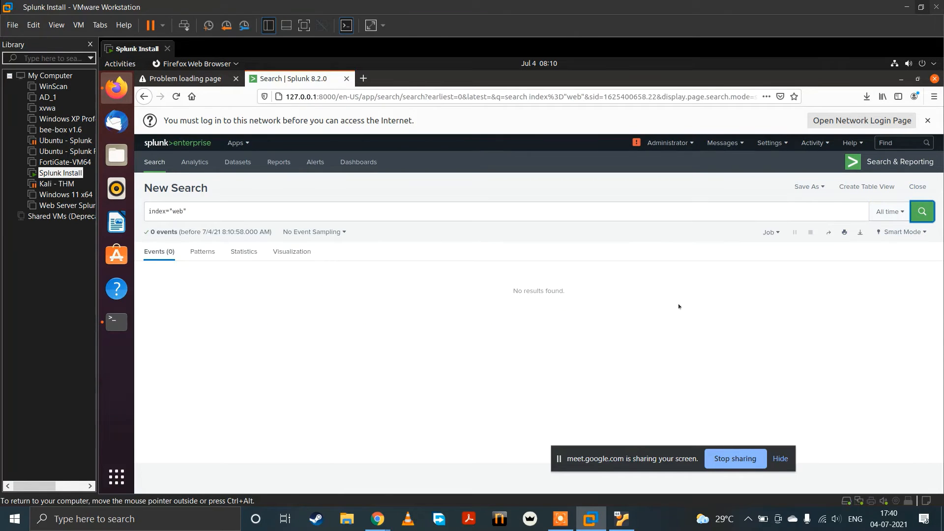
pyautogui.click(923, 212)
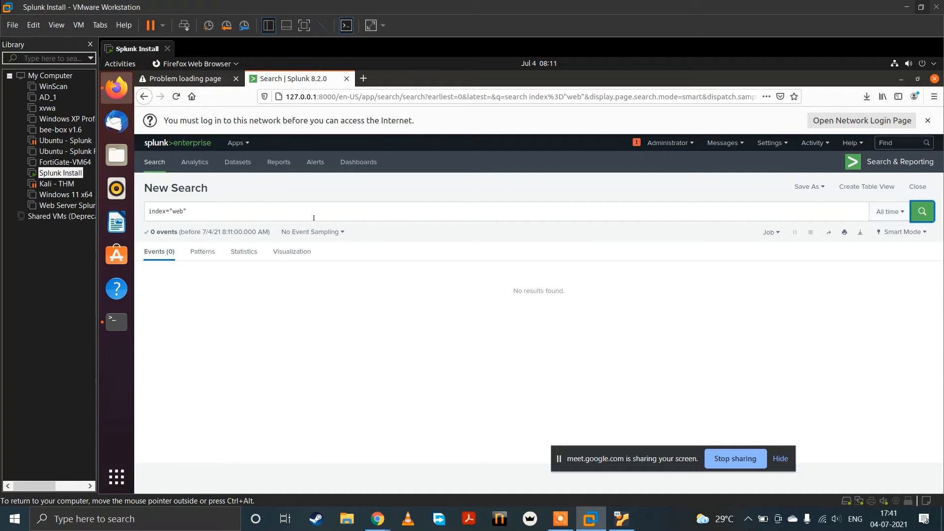
# Step: Switch to the VirtualBox VM and reopen outputs.conf in nano to check the forwarding settings
pyautogui.click(622, 519)
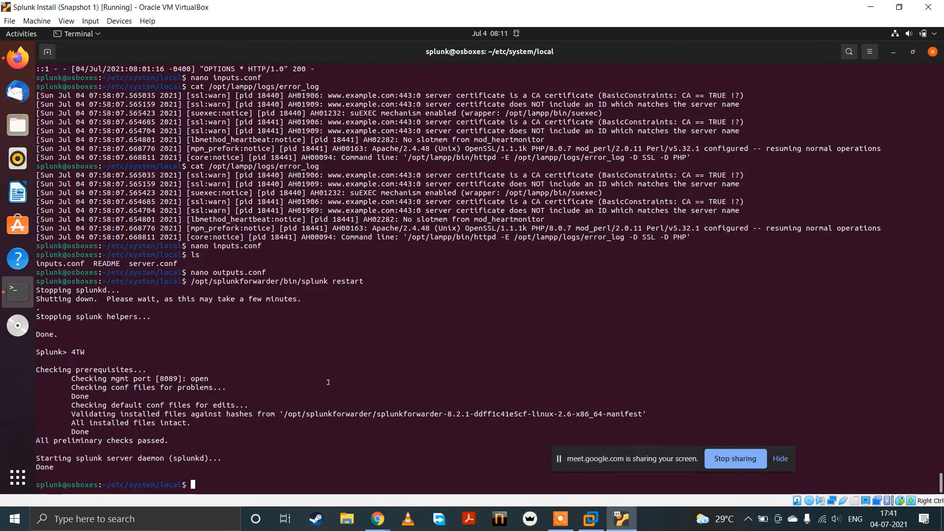
pyautogui.press('Up')
pyautogui.press('Up')
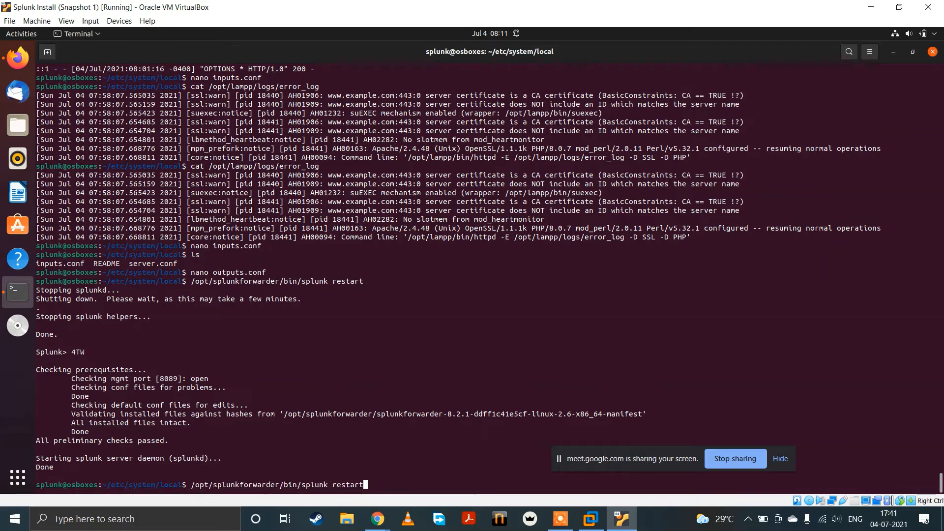
pyautogui.press('Return')
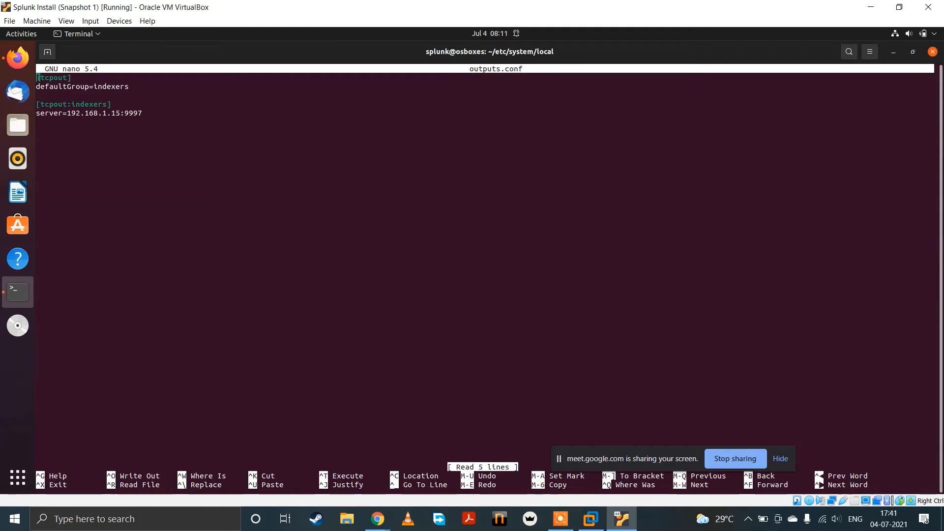
# Step: Review outputs.conf, close it without changes, and open inputs.conf in nano
pyautogui.press('Down')
pyautogui.press('Right')
pyautogui.press('Right')
pyautogui.press('Right')
pyautogui.hotkey('ctrl', 'x')
pyautogui.press('Up')
pyautogui.press('Up')
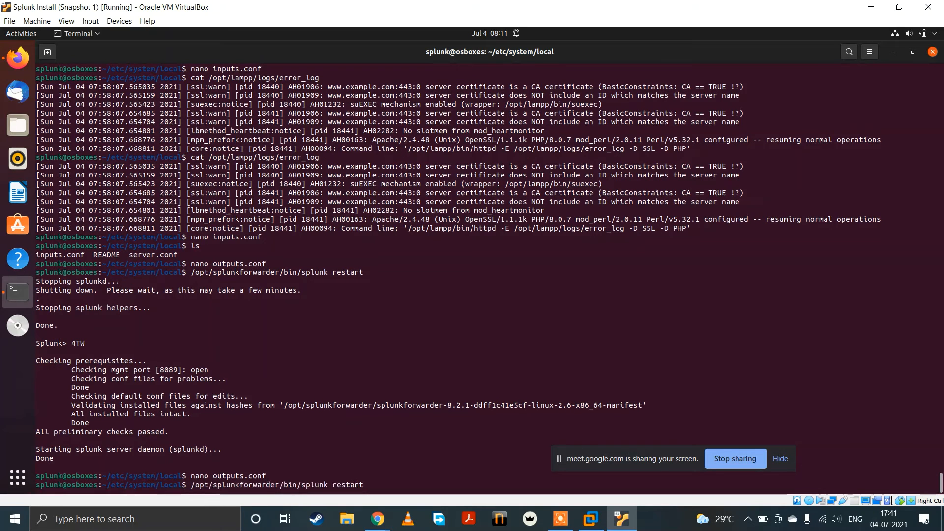
pyautogui.press('Up')
pyautogui.press('Up')
pyautogui.press('Up')
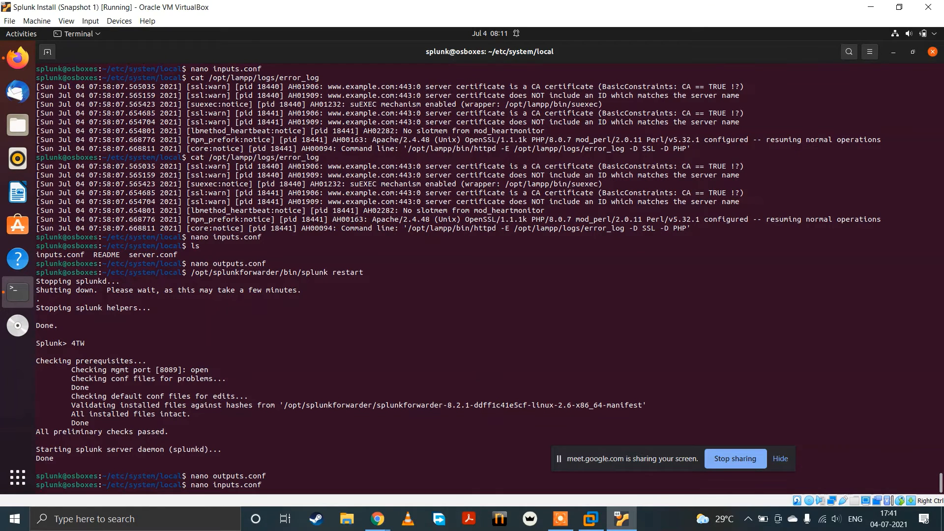
pyautogui.press('Return')
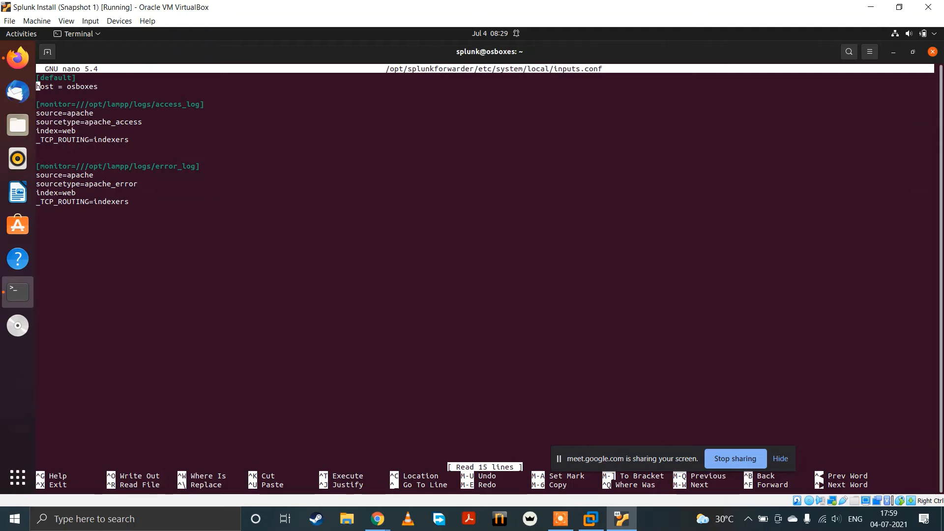
# Step: Correct the access log stanza header in inputs.conf to [monitor:///opt/lampp/logs/access_log]
pyautogui.press('Down')
pyautogui.press('Down')
pyautogui.press('Down')
pyautogui.press('BackSpace')
pyautogui.write(':')
pyautogui.press('Up')
# Step: Correct the error log stanza header to [monitor:///opt/lampp/logs/error_log] and save inputs.conf under the same name
pyautogui.press('Down')
pyautogui.press('Down')
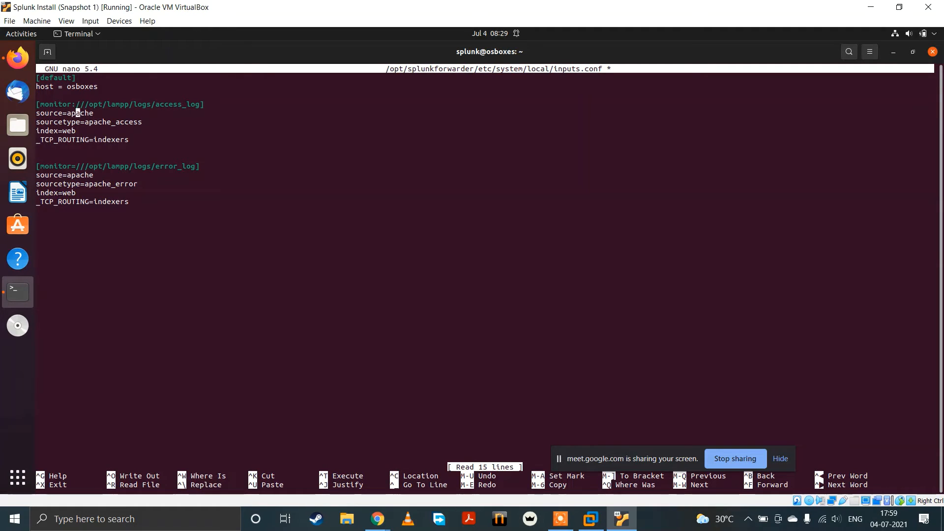
pyautogui.press('Down')
pyautogui.press('Down')
pyautogui.press('Down')
pyautogui.press('BackSpace')
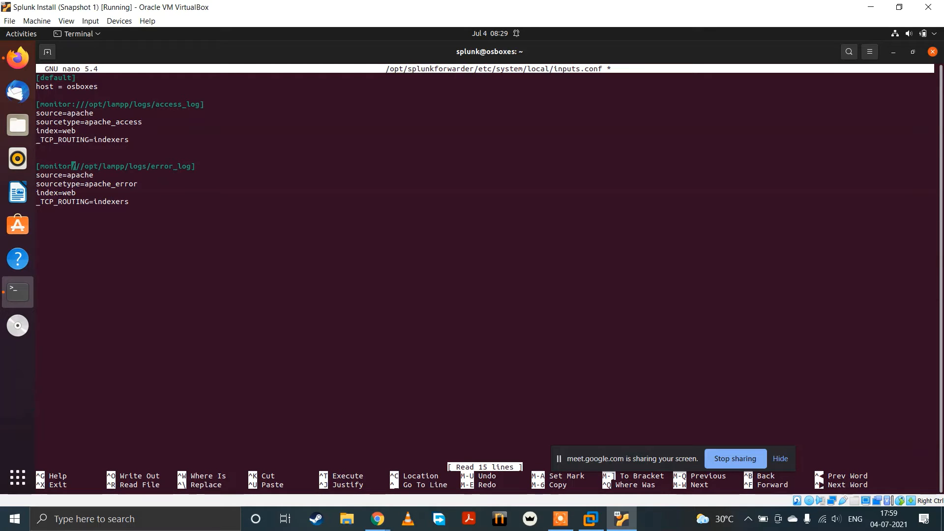
pyautogui.write(':')
pyautogui.hotkey('ctrl', 'x')
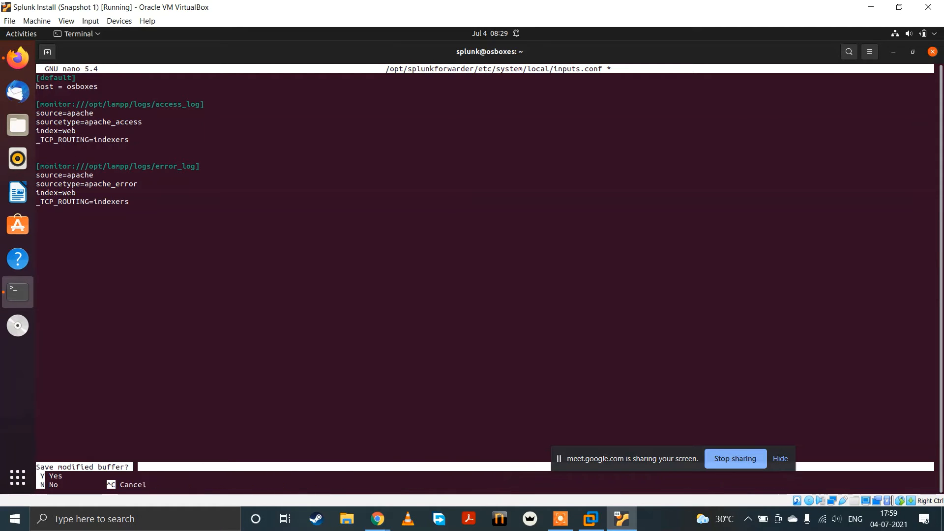
pyautogui.press('y')
pyautogui.press('Return')
# Step: Restart the universal forwarder with /opt/splunkforwarder/bin/splunk restart
pyautogui.write('/')
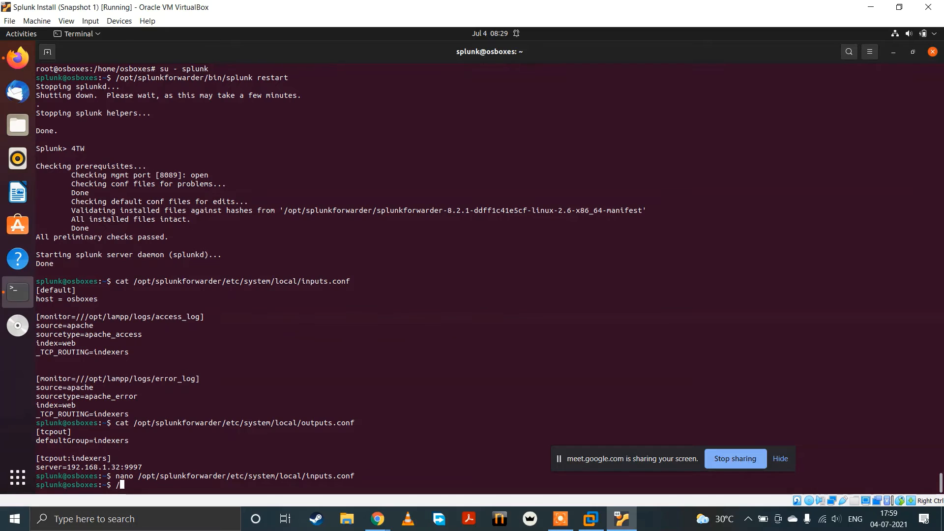
pyautogui.write('opt/splunkforwarder/')
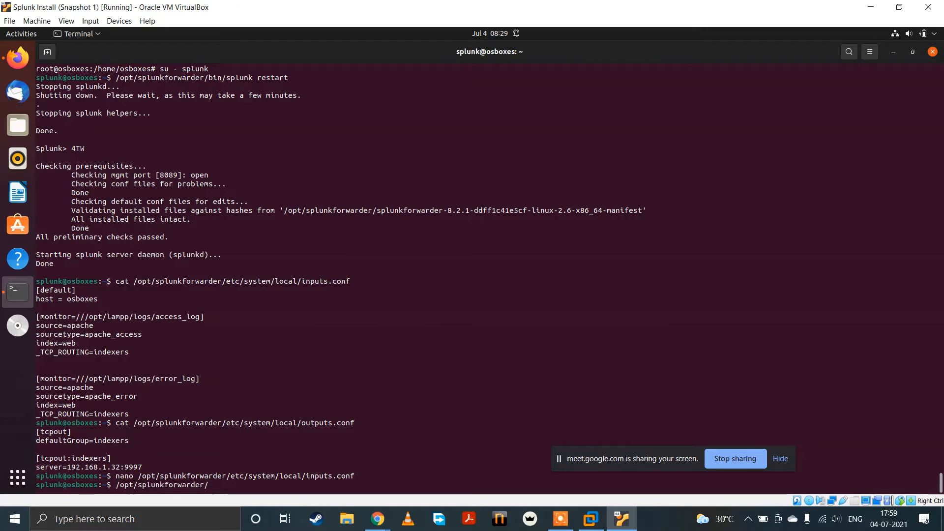
pyautogui.write('bin/')
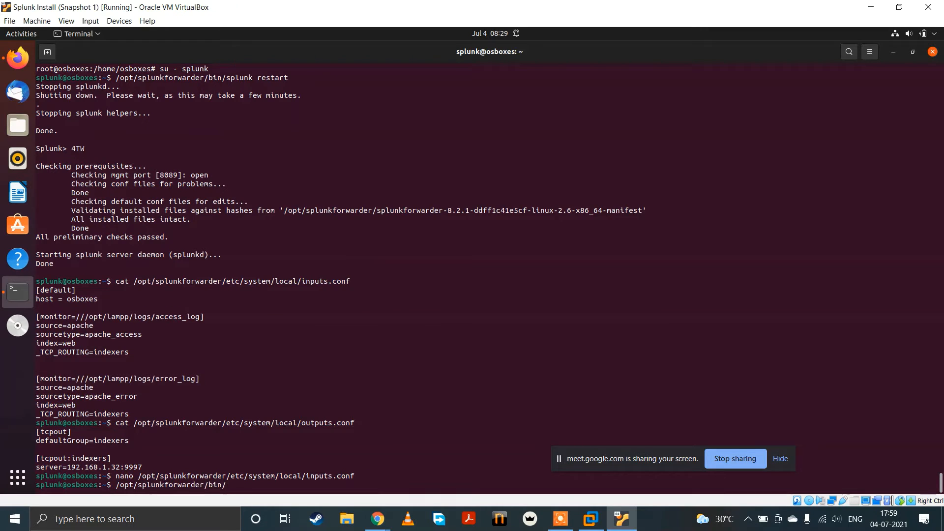
pyautogui.write('splunk start')
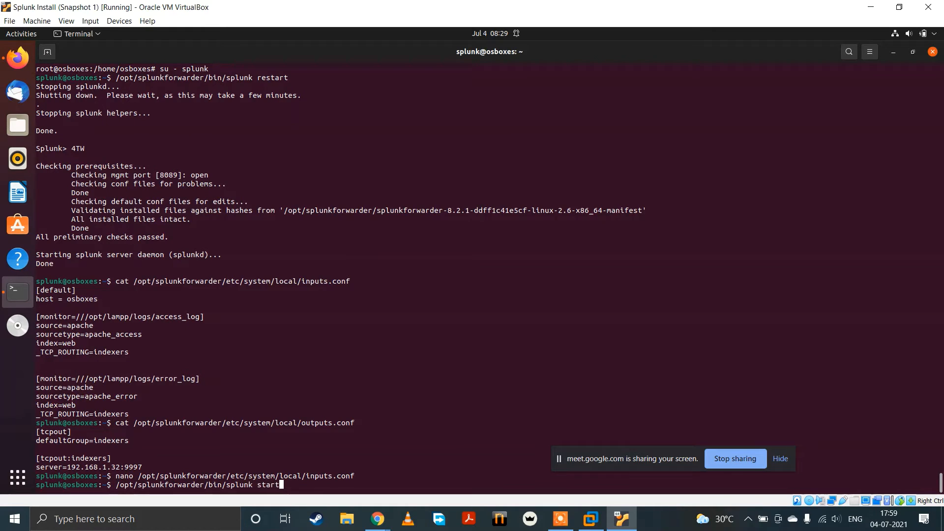
pyautogui.press('BackSpace')
pyautogui.press('BackSpace')
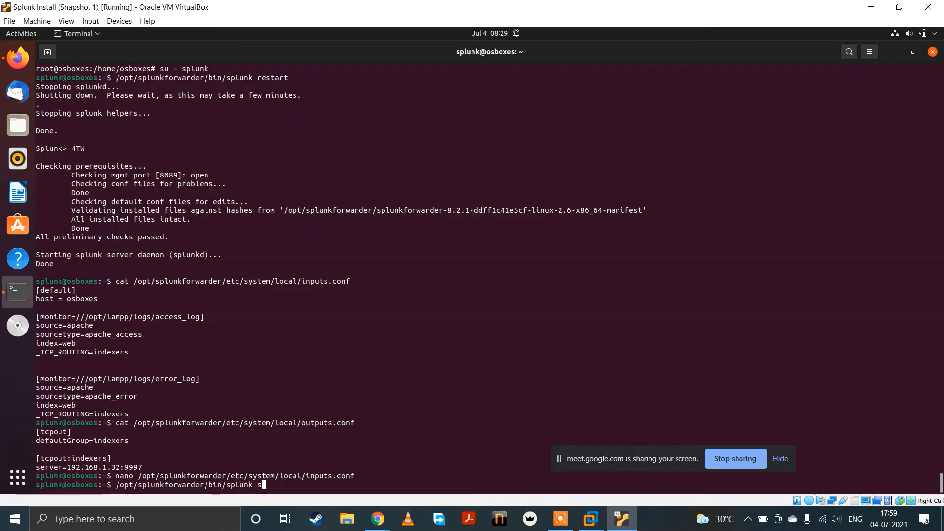
pyautogui.press('BackSpace')
pyautogui.write('restart')
pyautogui.press('Return')
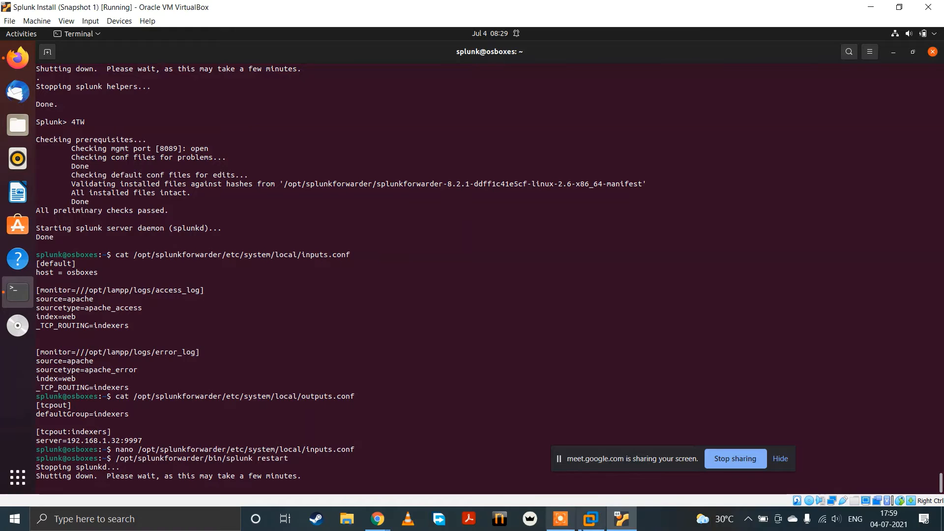
# Step: Bring the Splunk browser window to the front in VMware Workstation and return to the VirtualBox VM to check the forwarder restart
pyautogui.click(591, 519)
pyautogui.hotkey('alt', 'Tab')
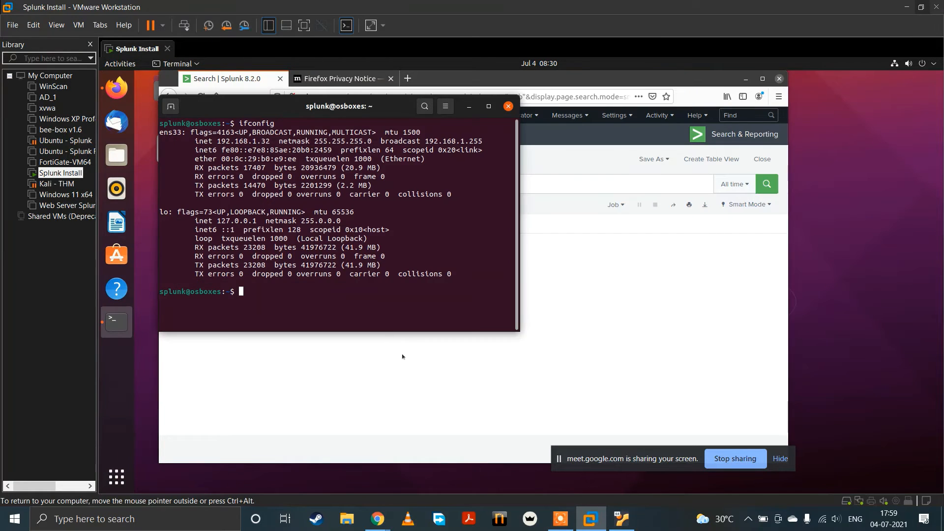
pyautogui.click(402, 357)
pyautogui.click(621, 519)
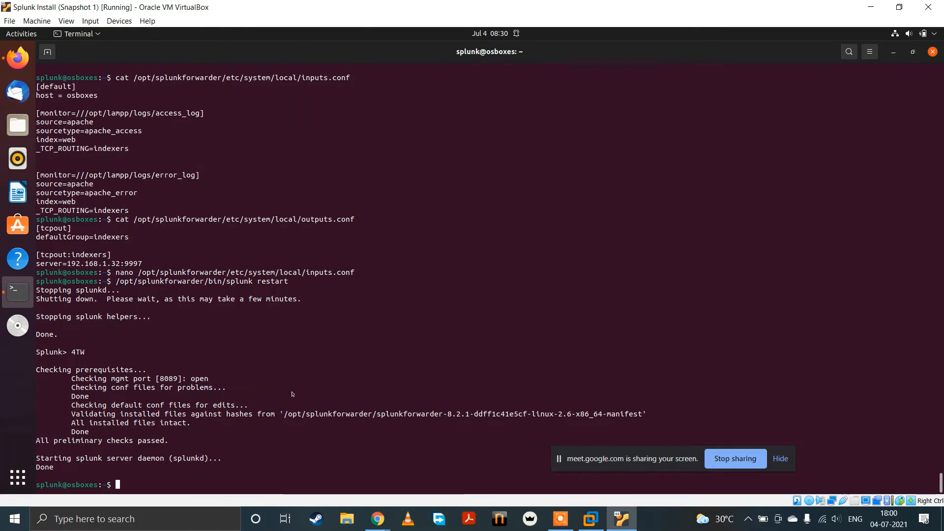
# Step: Switch to Splunk in VMware Workstation, rerun the index="web" search over All time, and look through the returned events
pyautogui.hotkey('alt', 'Tab')
pyautogui.hotkey('alt', 'Tab')
pyautogui.click(591, 520)
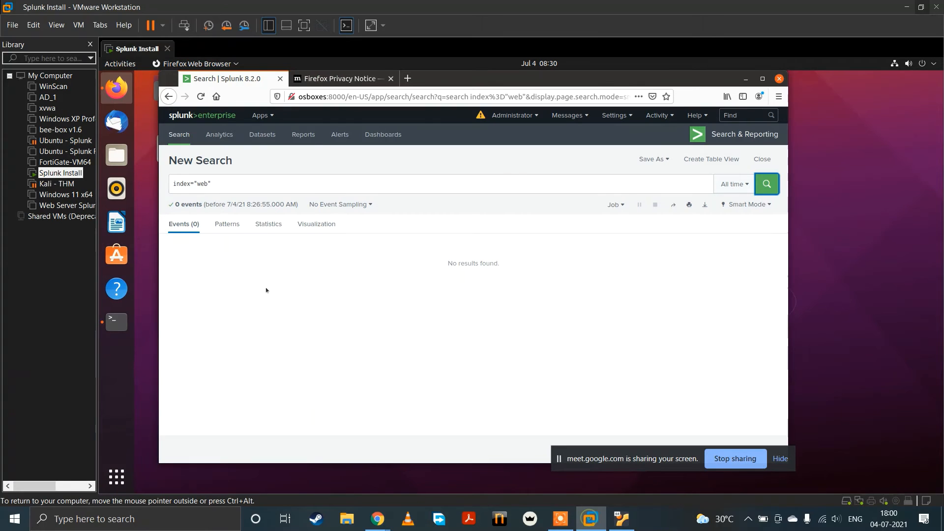
pyautogui.click(258, 182)
pyautogui.click(767, 184)
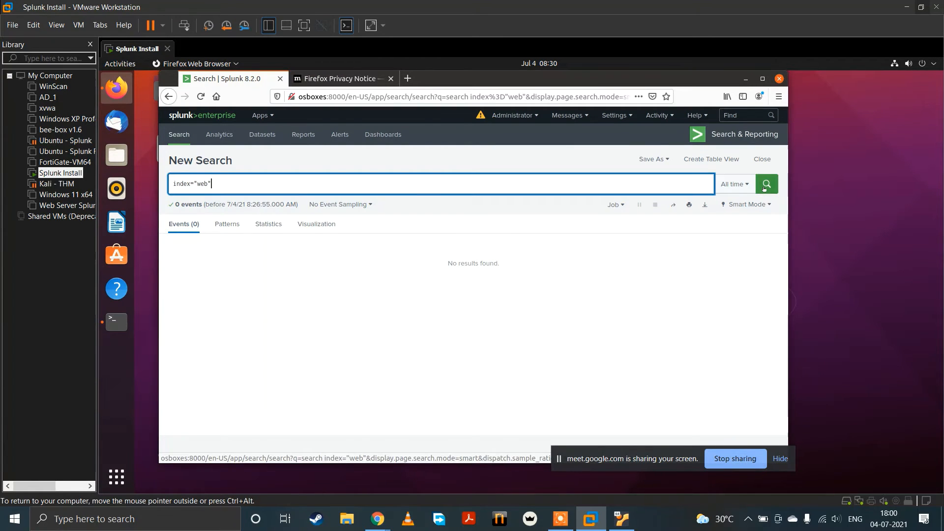
pyautogui.scroll(-3, 421, 344)
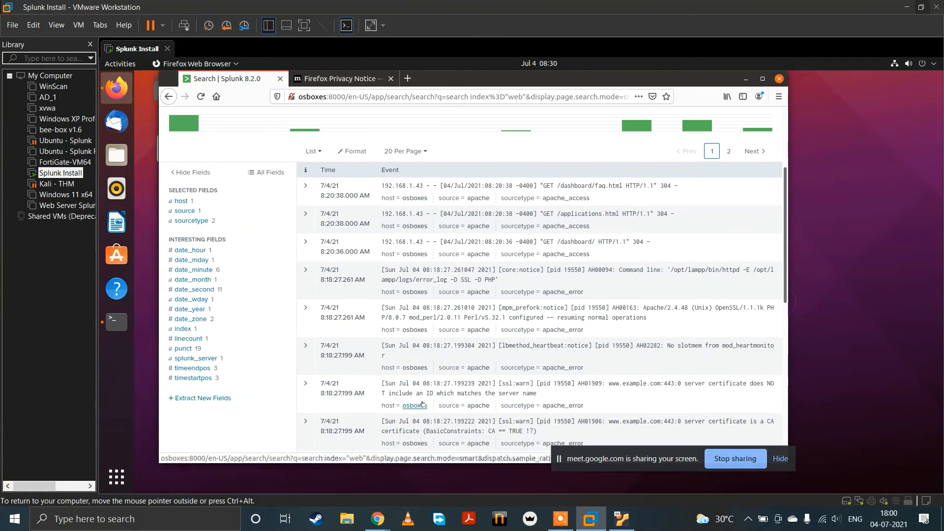
pyautogui.scroll(2, 421, 401)
pyautogui.scroll(-5, 421, 400)
pyautogui.scroll(7, 413, 408)
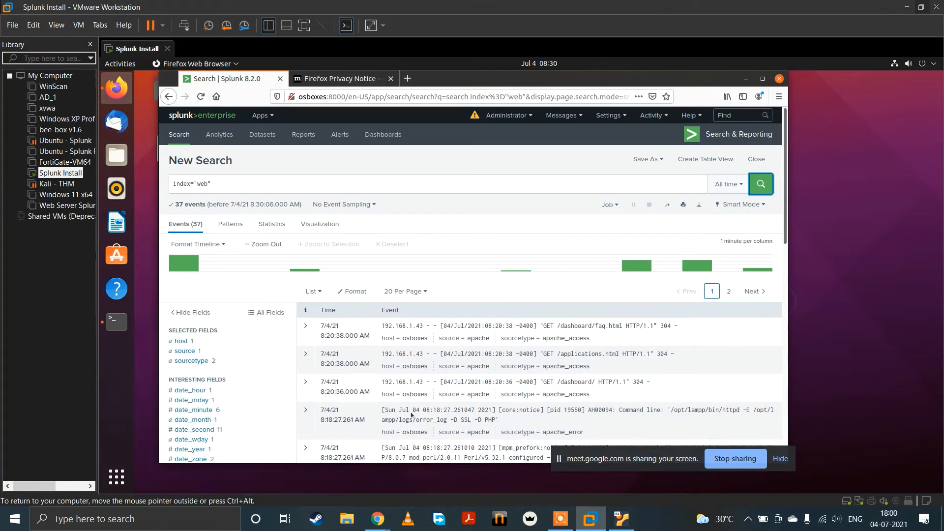
# Step: Review the forwarder configuration in the VirtualBox VM's terminal and compare it with the search events in VMware Workstation
pyautogui.click(622, 518)
pyautogui.scroll(6, 178, 327)
pyautogui.scroll(-5, 178, 327)
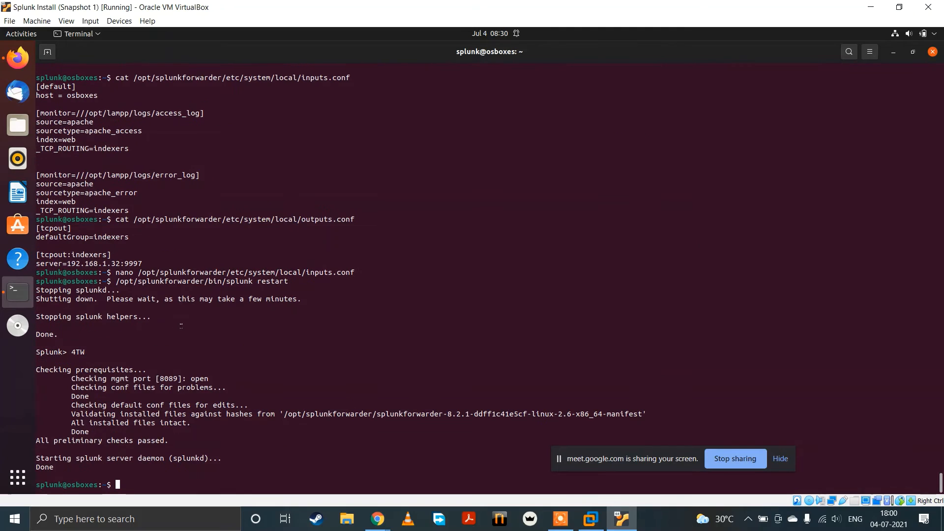
pyautogui.scroll(5, 181, 326)
pyautogui.click(591, 519)
pyautogui.scroll(-3, 410, 340)
pyautogui.scroll(-5, 409, 339)
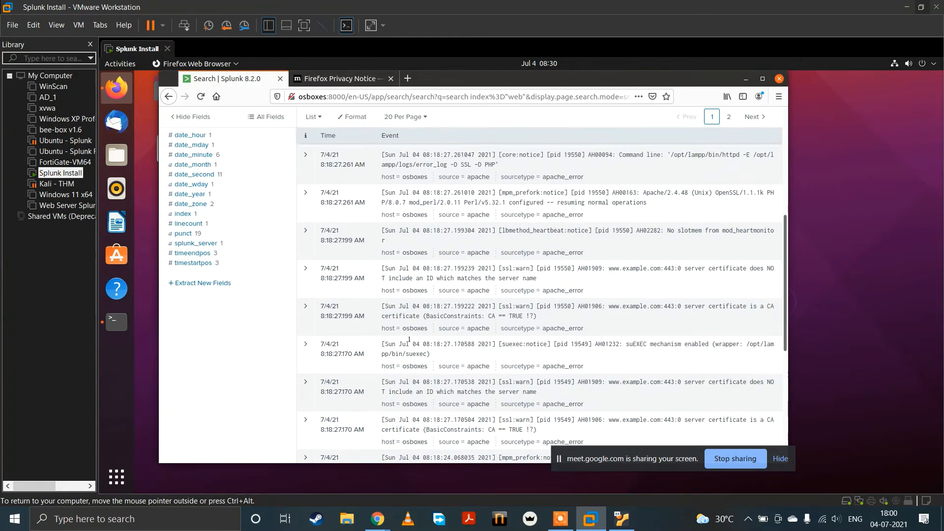
pyautogui.scroll(8, 409, 339)
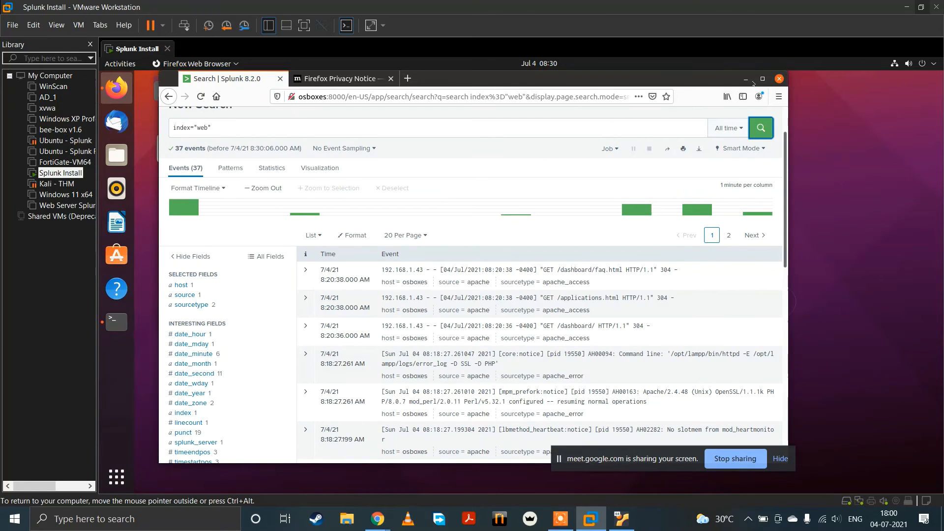
# Step: Maximize the browser window and set the index="web" search's time range to the real-time 30 second window
pyautogui.click(762, 79)
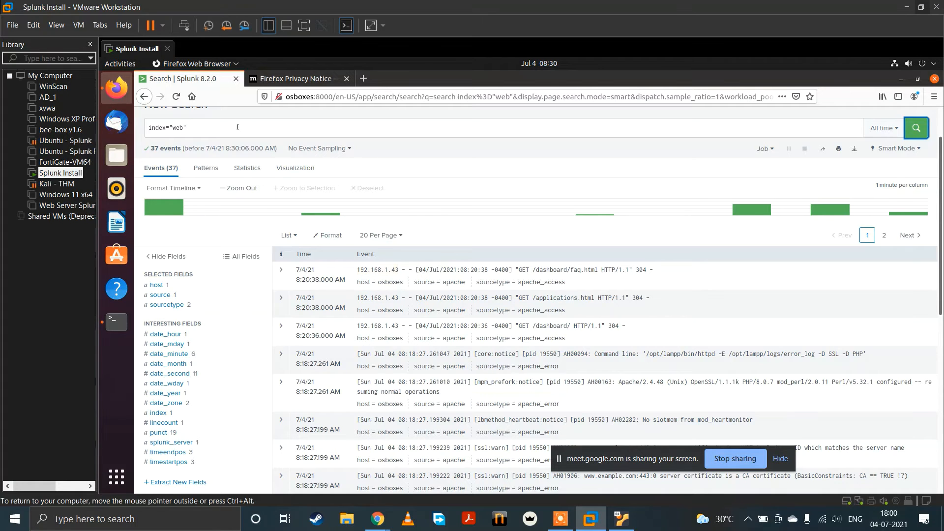
pyautogui.click(884, 128)
pyautogui.click(623, 182)
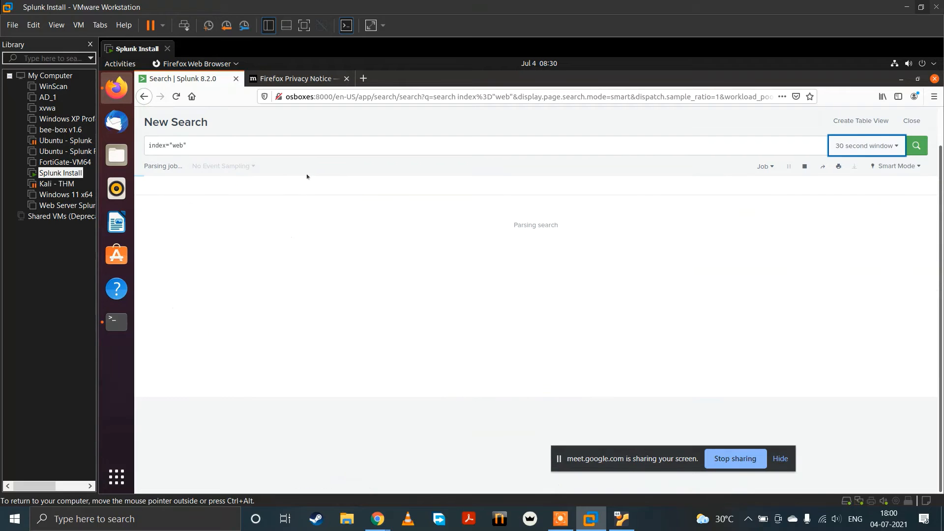
# Step: Load the XAMPP server at 192.168.1.16 in the Firefox Privacy Notice tab to generate web traffic
pyautogui.click(325, 79)
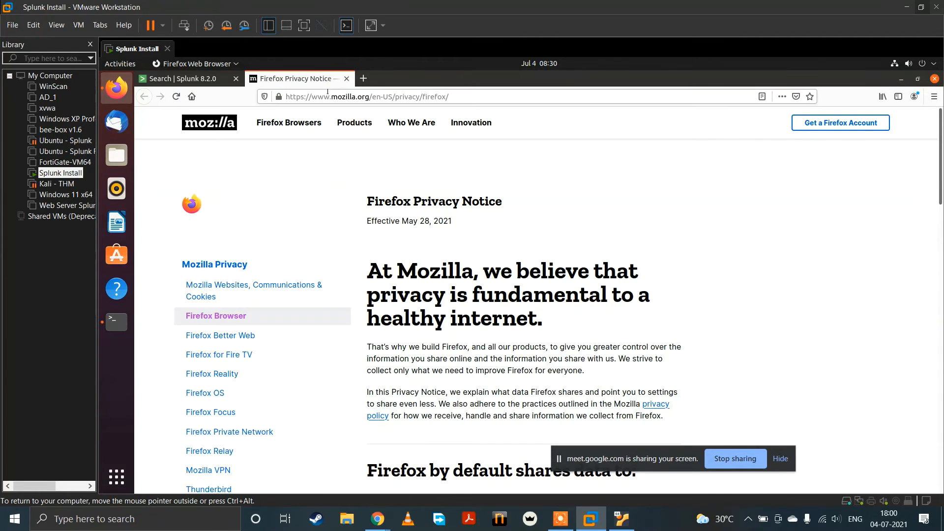
pyautogui.click(339, 96)
pyautogui.write('192')
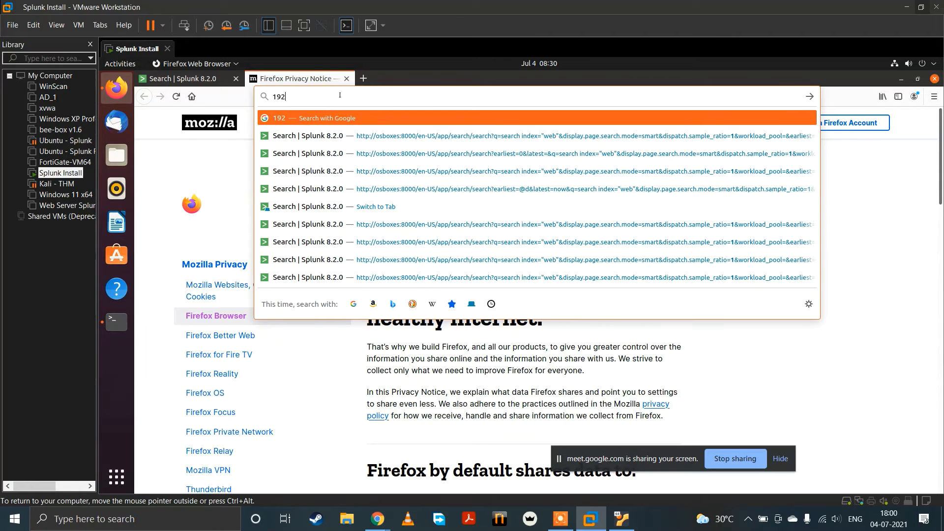
pyautogui.write('.168.')
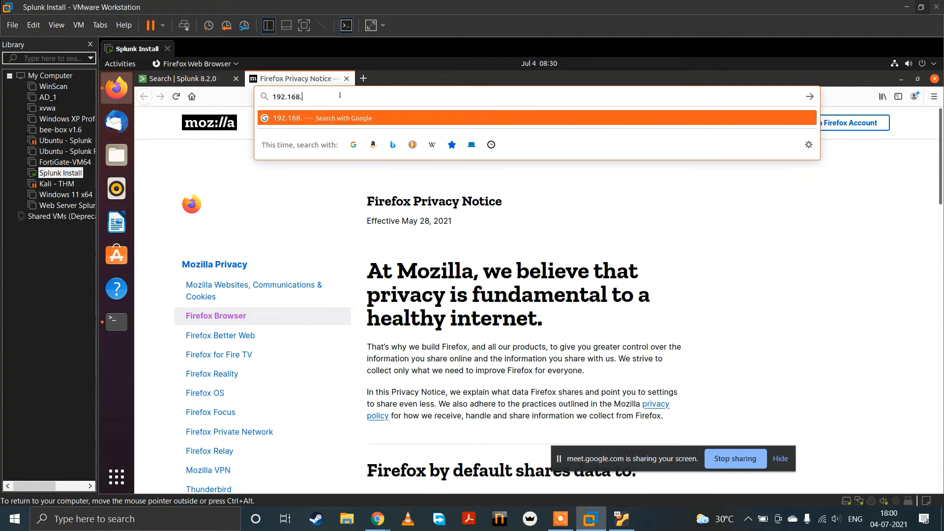
pyautogui.write('1.16')
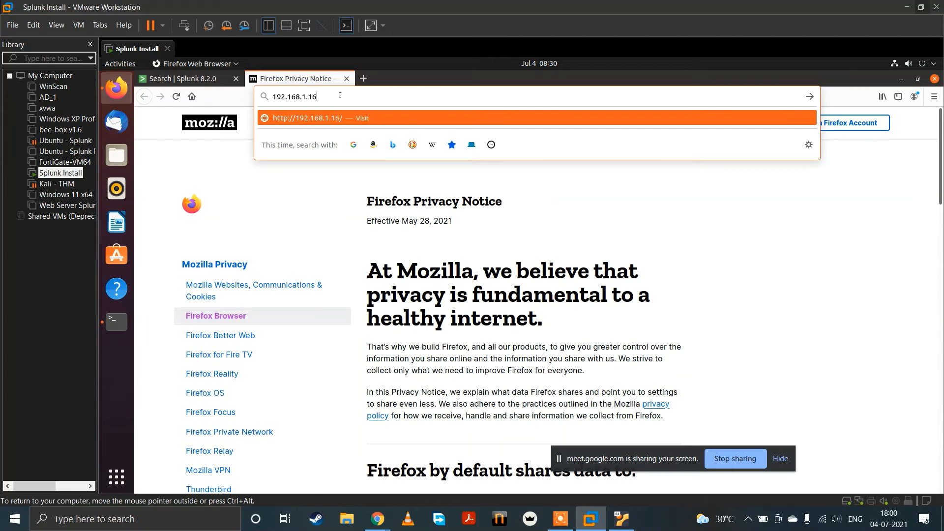
pyautogui.press('Return')
# Step: Return to the real-time Splunk search and examine the client IP and requests in the incoming access events
pyautogui.click(209, 78)
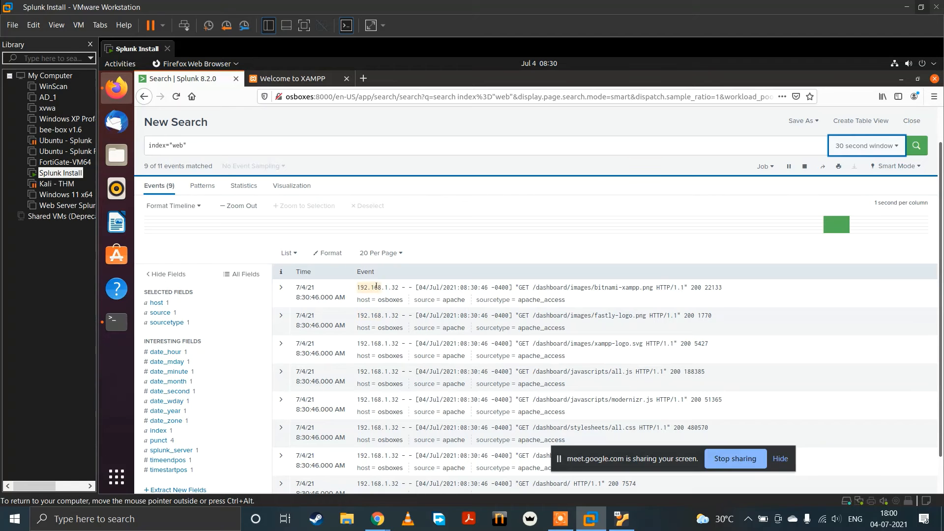
pyautogui.scroll(-1, 392, 339)
pyautogui.scroll(2, 392, 340)
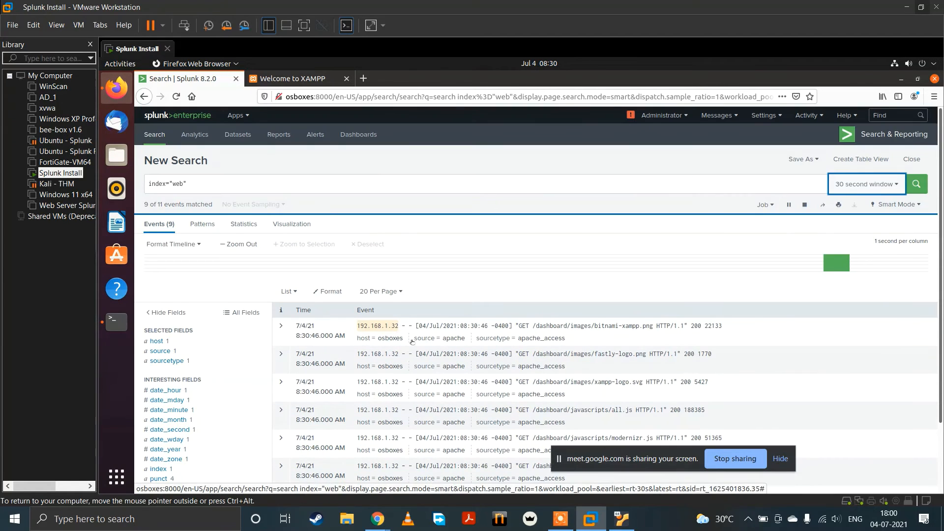
# Step: Open the XAMPP dashboard's Applications, FAQs, HOW-TO Guides and PHPInfo pages in separate new tabs
pyautogui.hotkey('ctrl', 'Tab')
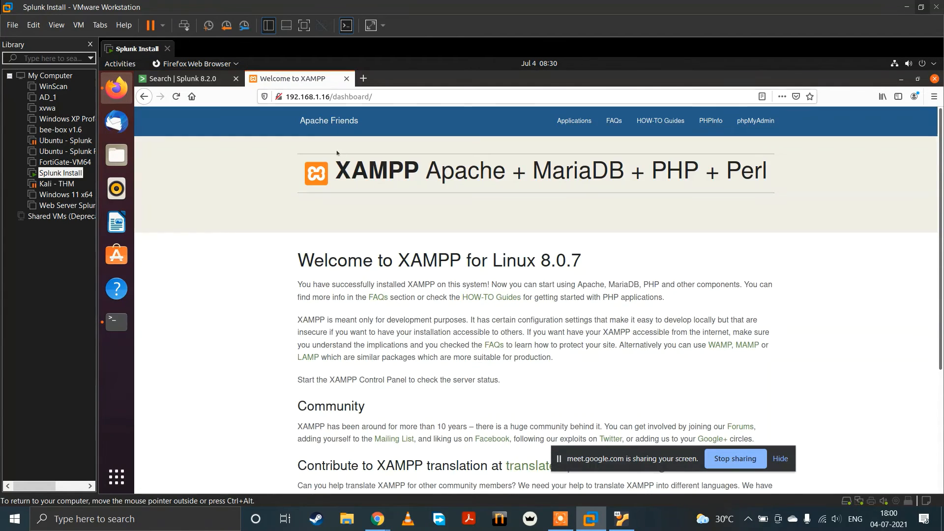
pyautogui.middleClick(574, 120)
pyautogui.middleClick(614, 121)
pyautogui.middleClick(660, 120)
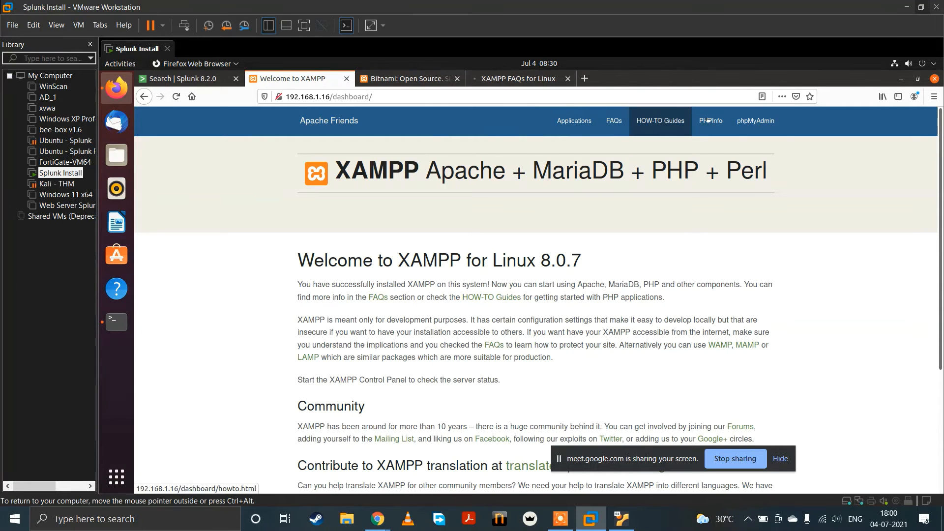
pyautogui.middleClick(711, 121)
# Step: Return to the Splunk search, close all the XAMPP tabs, and review the page requests arriving in the real-time results
pyautogui.click(182, 79)
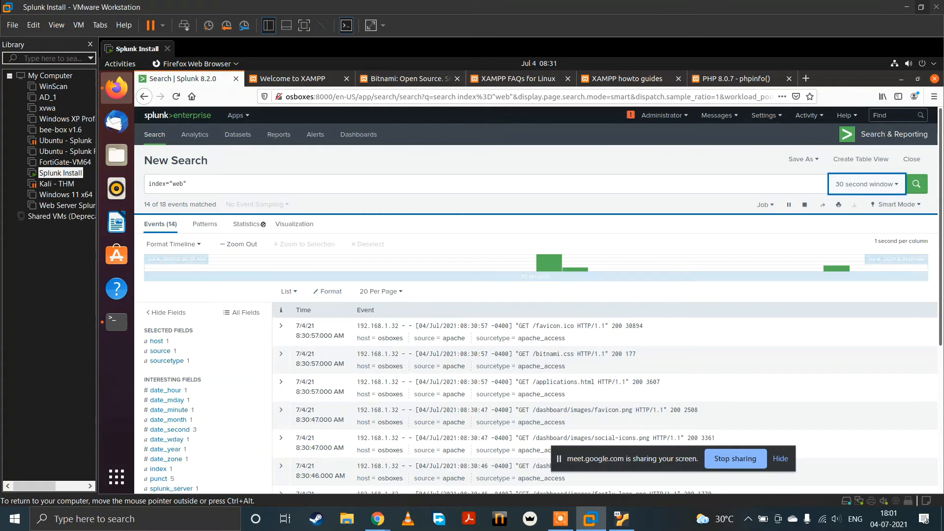
pyautogui.click(789, 79)
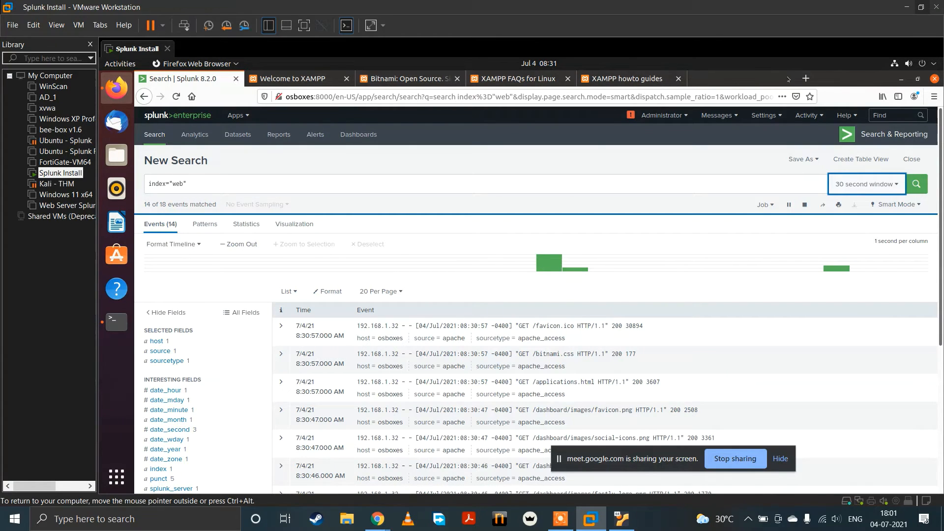
pyautogui.click(347, 78)
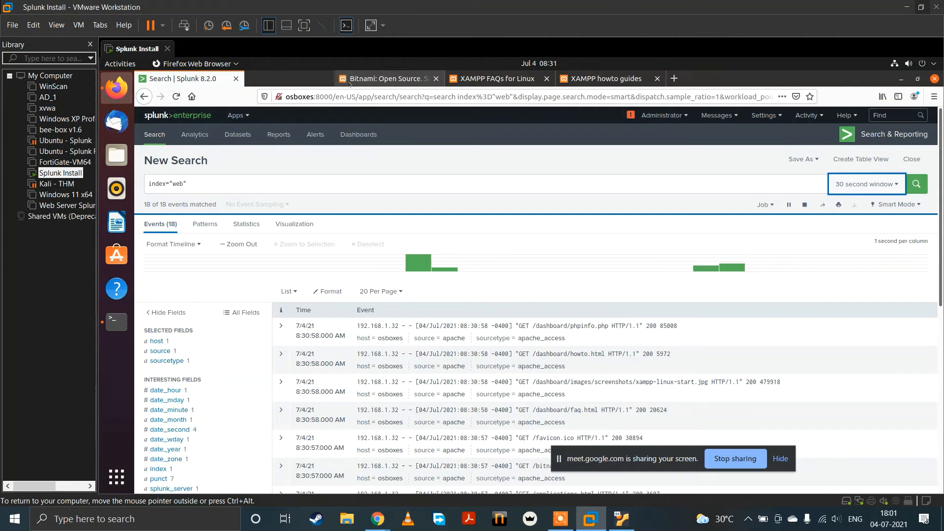
pyautogui.click(347, 78)
pyautogui.click(347, 78)
pyautogui.click(347, 80)
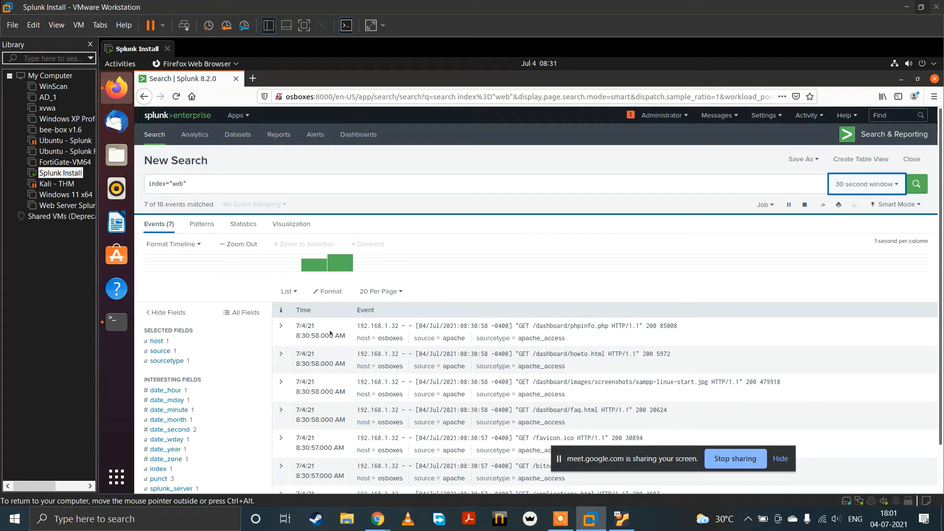
pyautogui.scroll(-1, 330, 334)
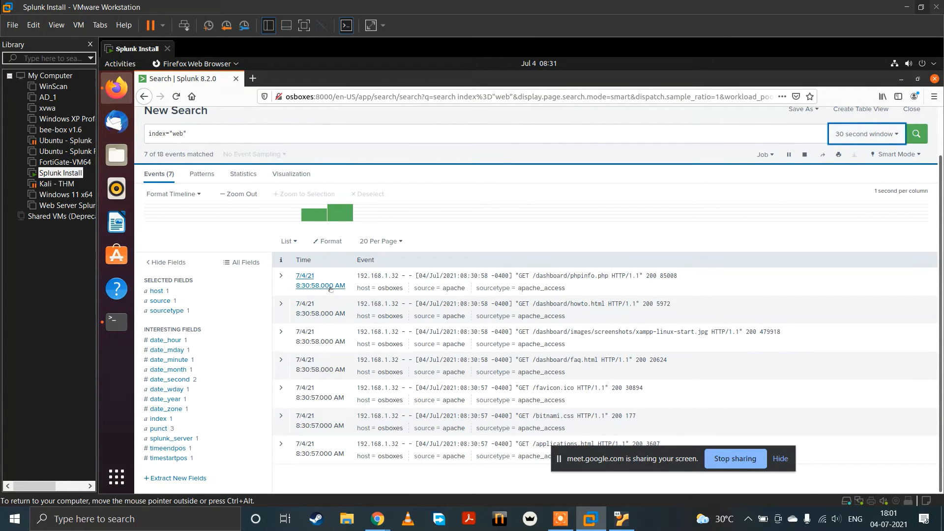
# Step: Change the search to index="github_1" and run it over All time
pyautogui.click(214, 130)
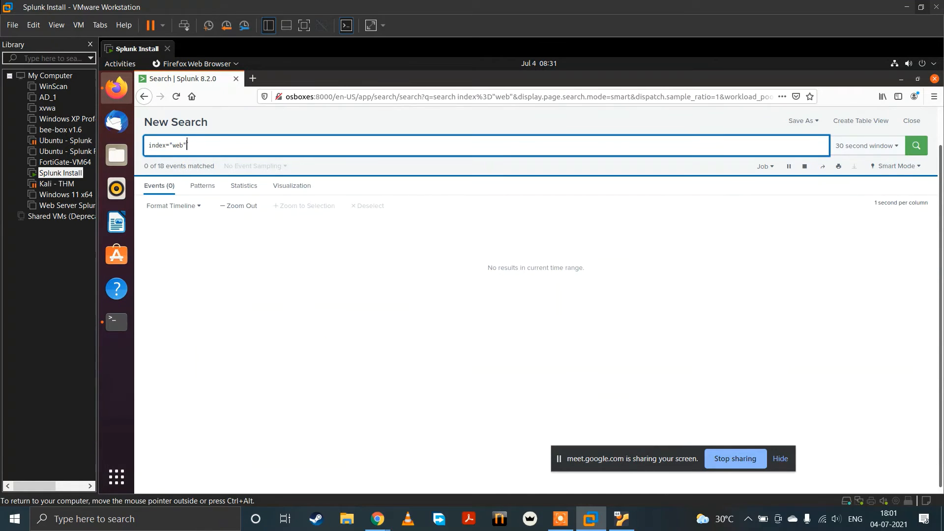
pyautogui.press('BackSpace')
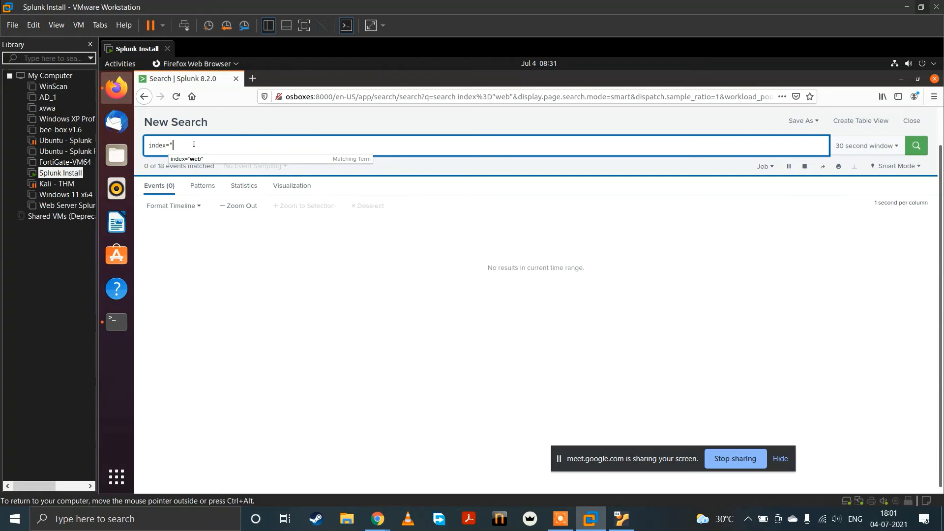
pyautogui.write('gi')
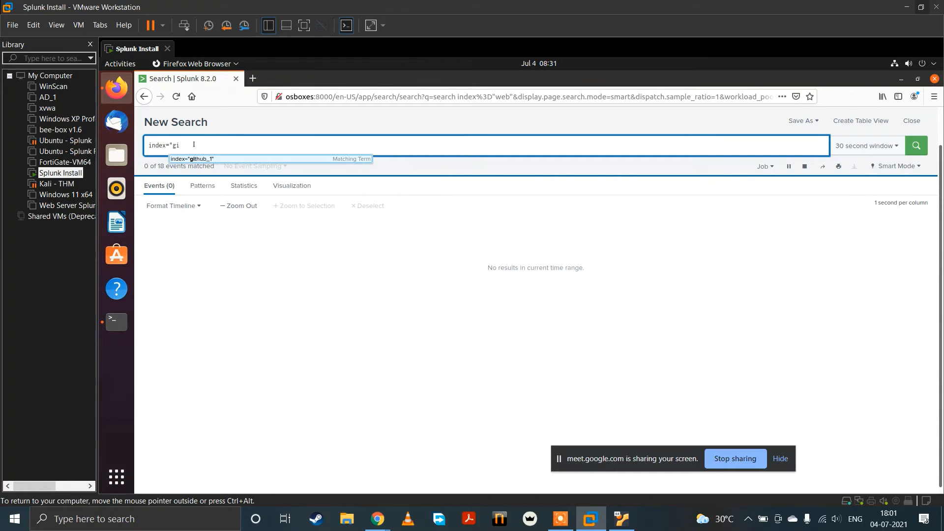
pyautogui.click(192, 159)
pyautogui.click(859, 148)
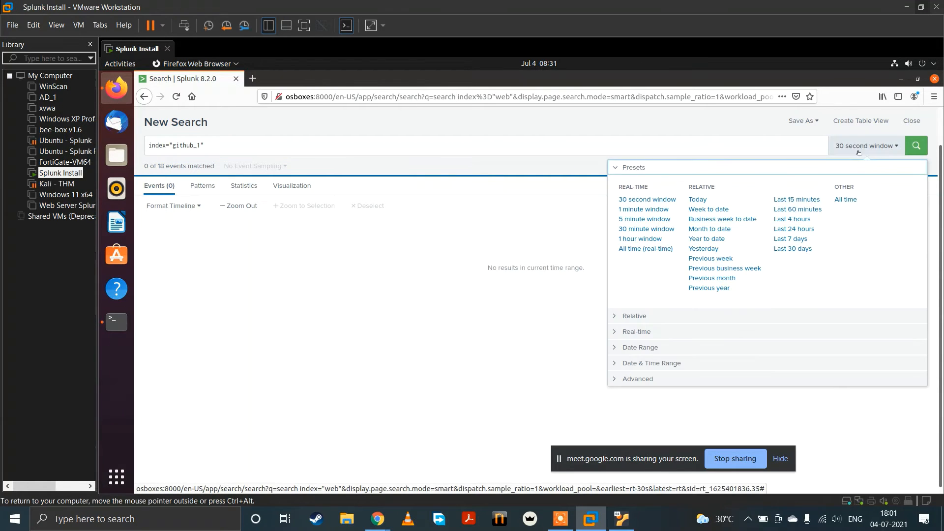
pyautogui.click(846, 200)
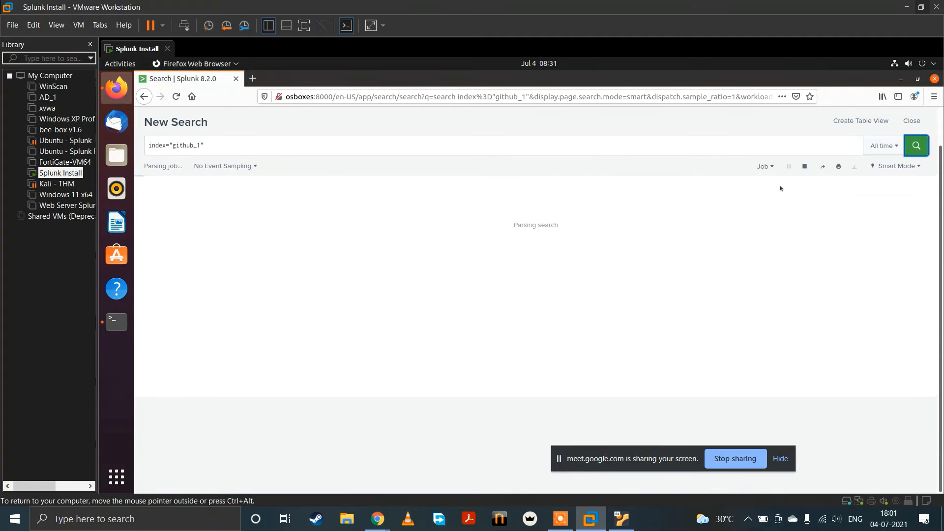
# Step: Start extracting new fields from the github_1 results and select the first /favicon.ico event as the sample
pyautogui.scroll(-3, 410, 278)
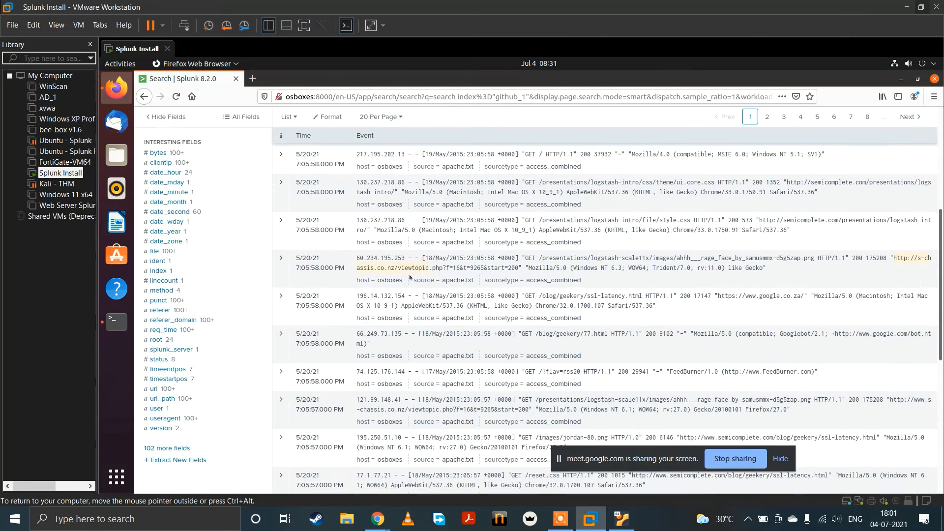
pyautogui.scroll(-5, 410, 278)
pyautogui.click(190, 321)
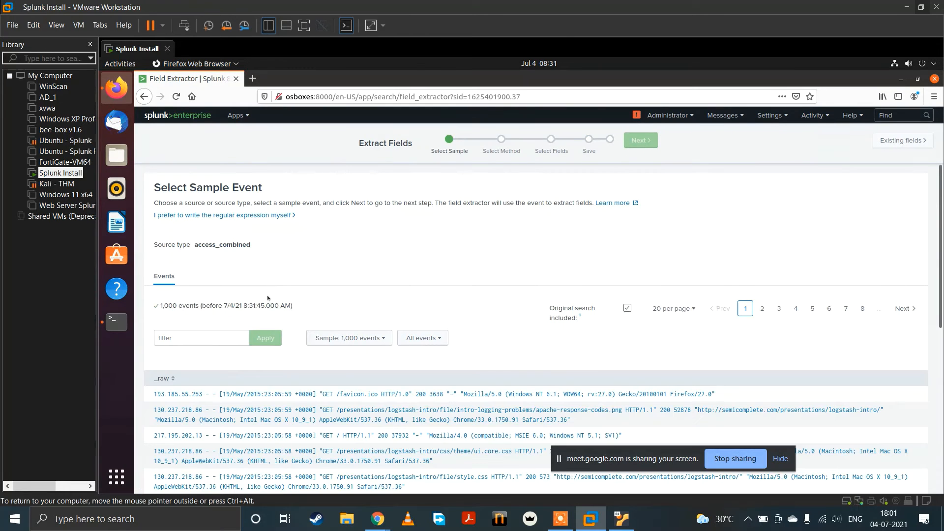
pyautogui.scroll(-1, 398, 292)
pyautogui.scroll(1, 397, 292)
pyautogui.click(285, 395)
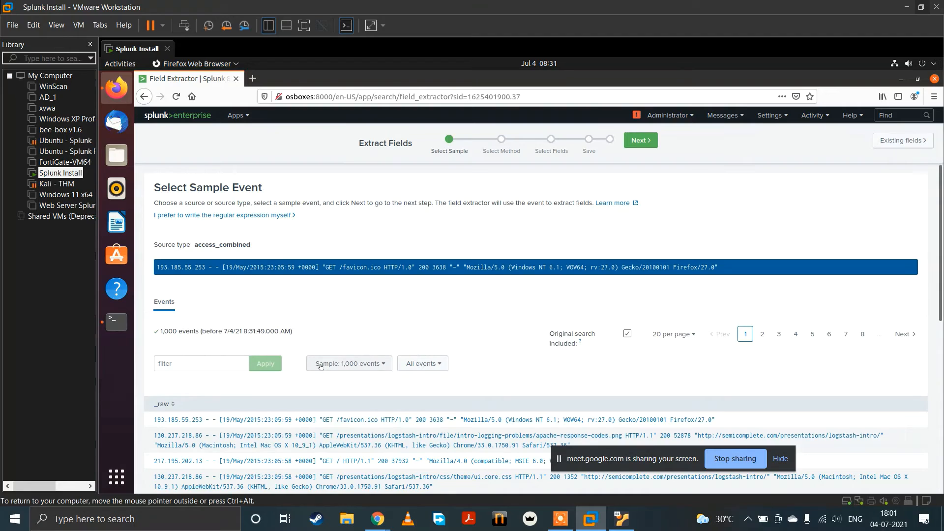
# Step: Choose Regular Expression as the extraction method and proceed to selecting fields
pyautogui.click(624, 143)
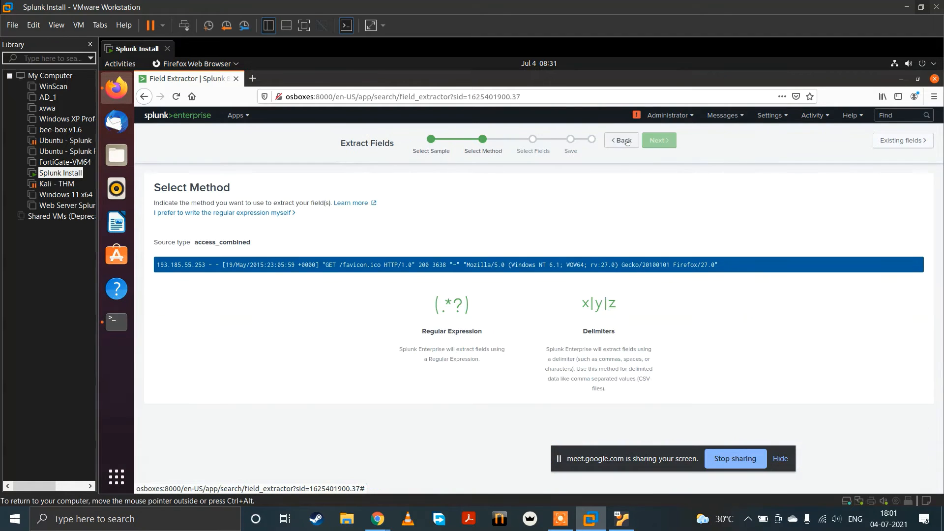
pyautogui.click(436, 316)
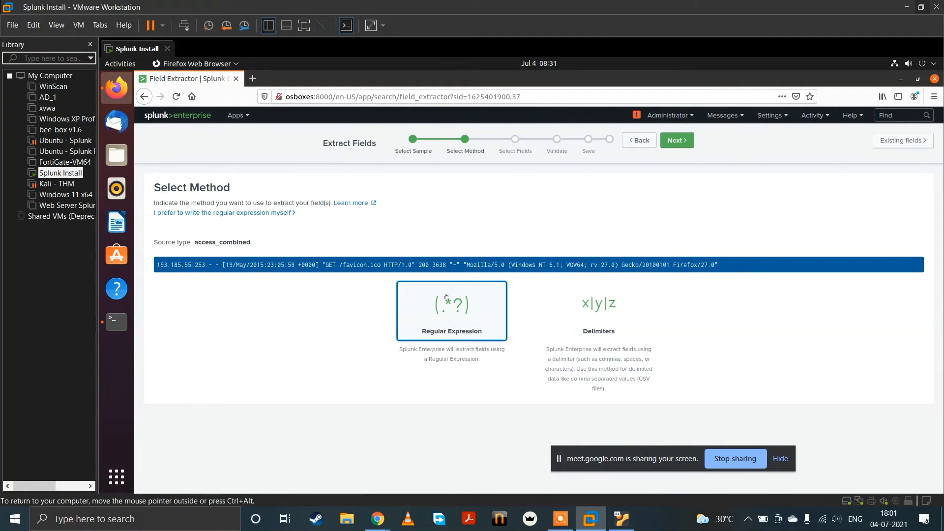
pyautogui.click(687, 136)
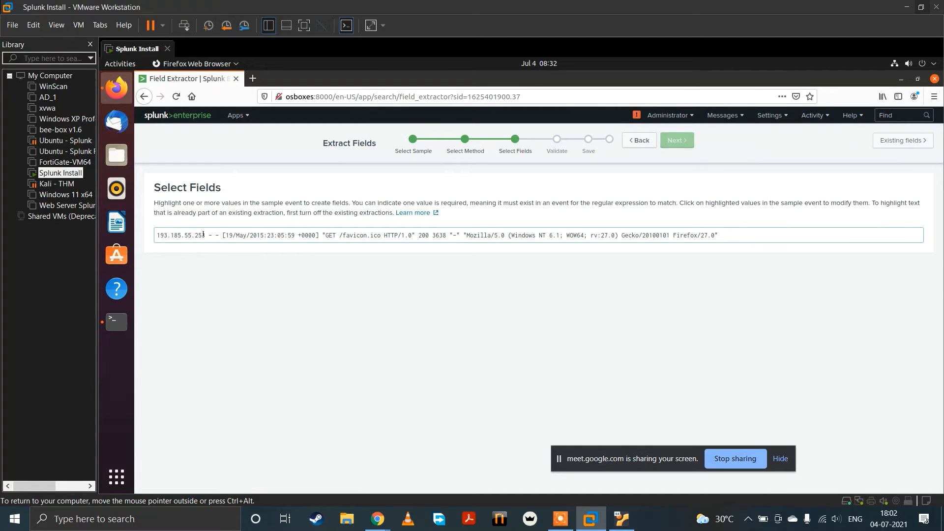
# Step: Extract the IP address at the start of the sample event as a field named clientIP
pyautogui.moveTo(199, 234); pyautogui.dragTo(157, 235)
pyautogui.click(173, 235)
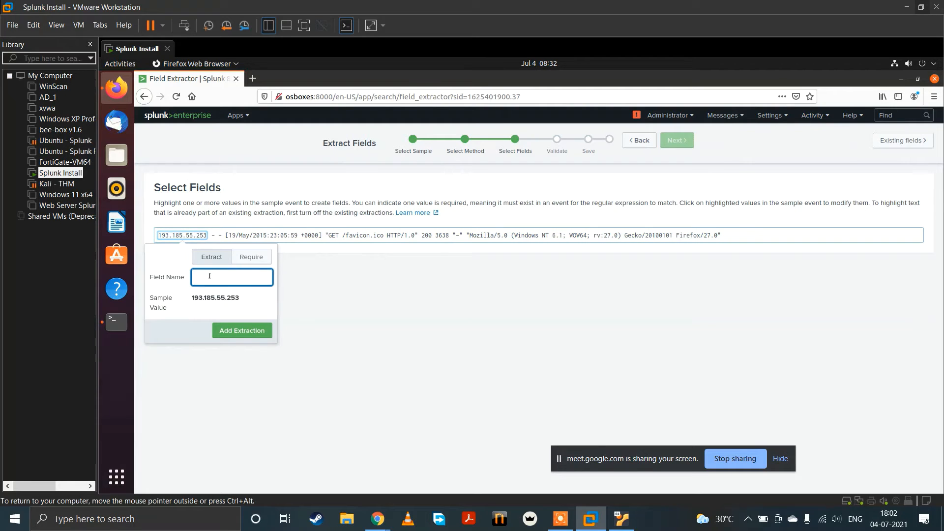
pyautogui.write('clientIP')
pyautogui.press('Return')
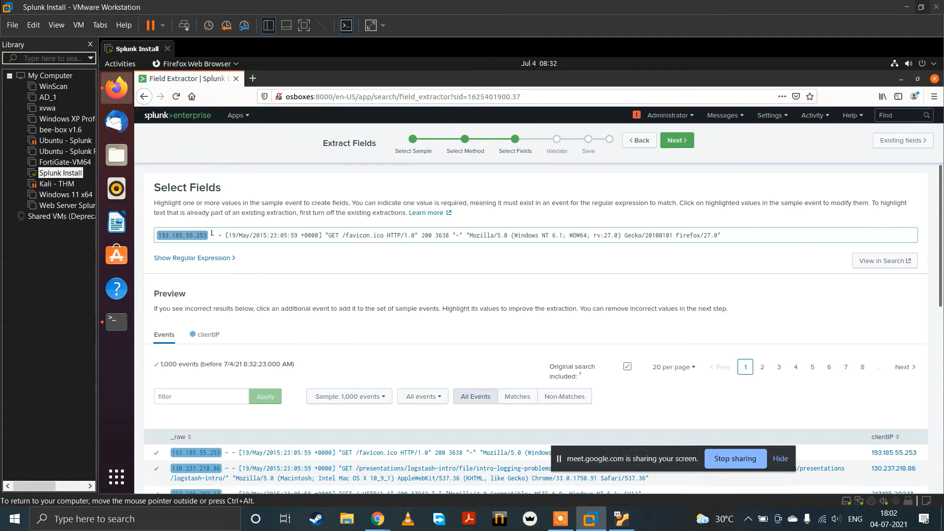
# Step: Extract the first hyphen after the IP address as a field named indentity
pyautogui.moveTo(215, 235); pyautogui.dragTo(207, 234)
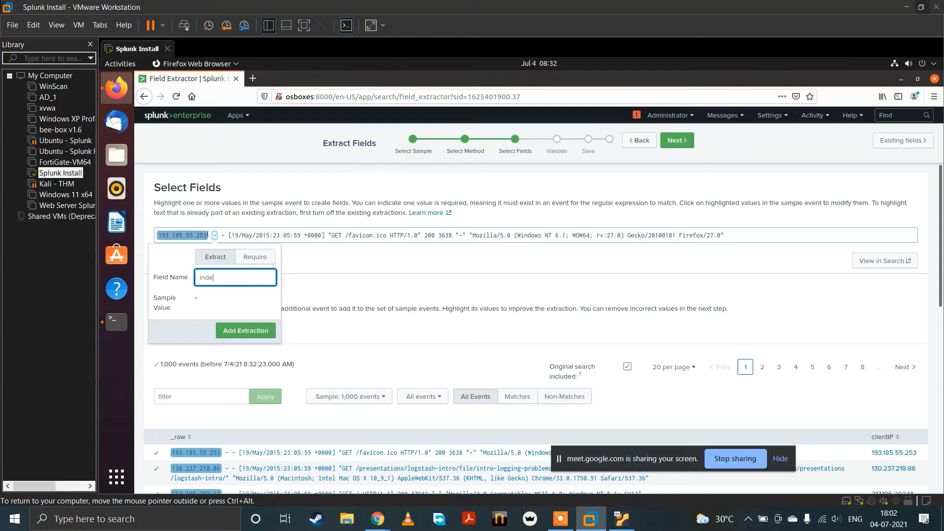
pyautogui.write('indentity')
pyautogui.press('Return')
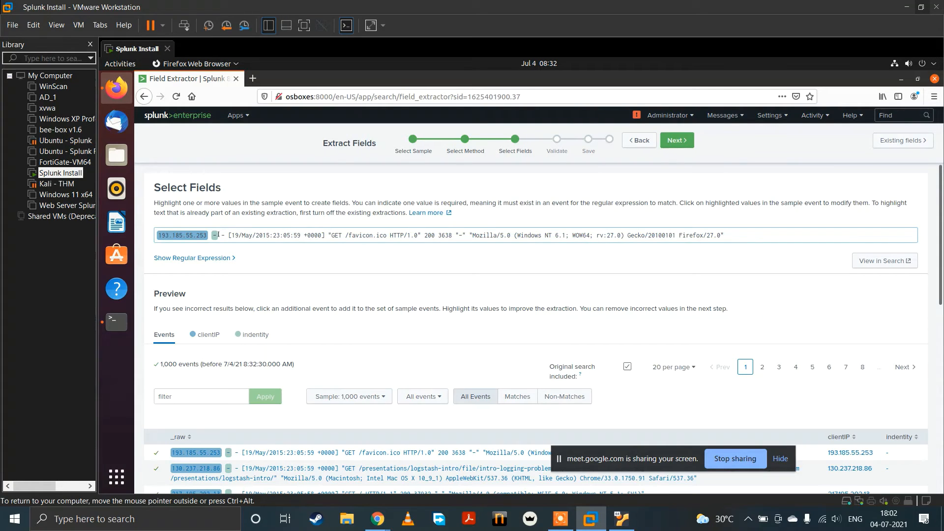
pyautogui.moveTo(222, 235); pyautogui.dragTo(231, 235)
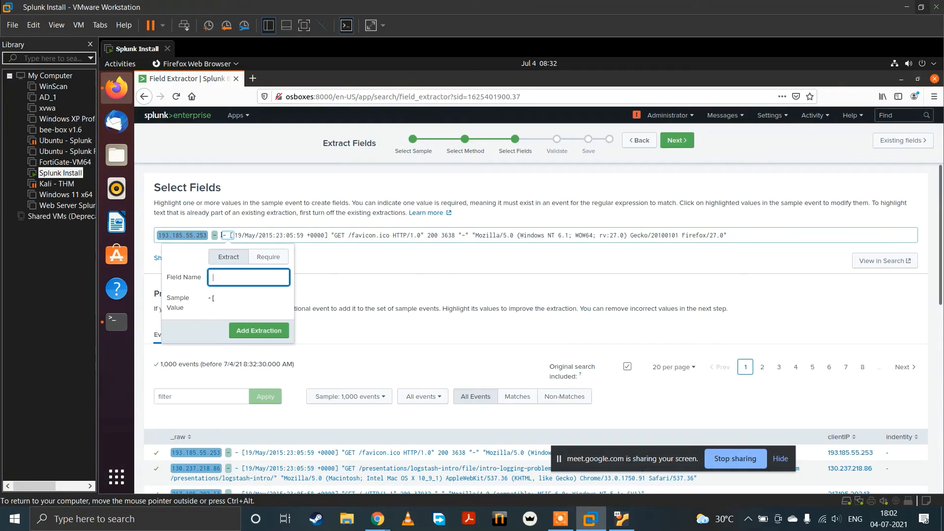
pyautogui.click(222, 235)
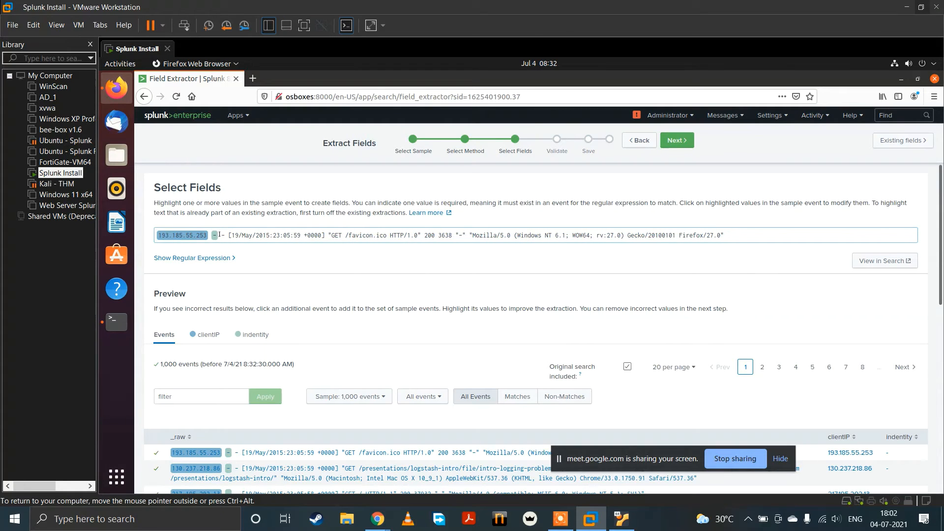
# Step: Extract the bracketed timestamp as a field named time and the GET value as a field named method
pyautogui.moveTo(232, 235); pyautogui.dragTo(323, 235)
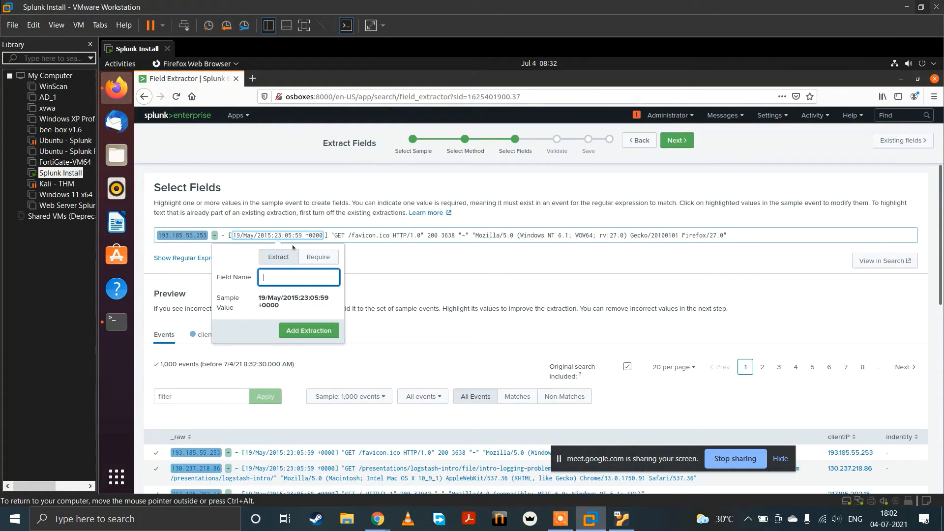
pyautogui.write('time')
pyautogui.press('Return')
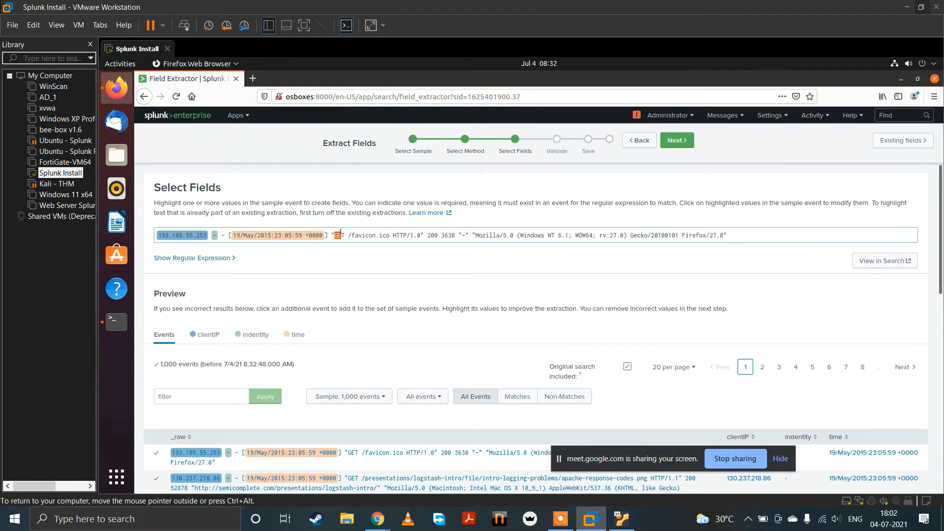
pyautogui.moveTo(343, 234); pyautogui.dragTo(343, 234)
pyautogui.write('me')
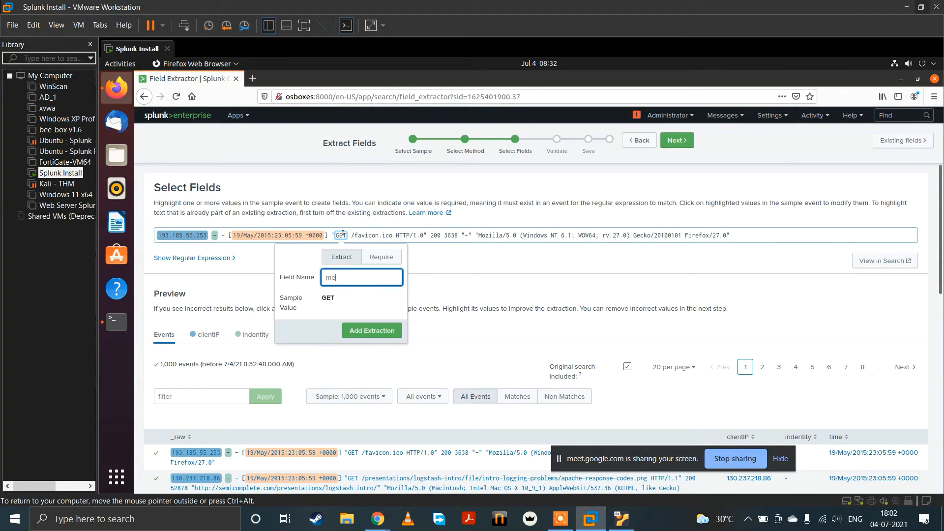
pyautogui.write('thod')
pyautogui.press('Return')
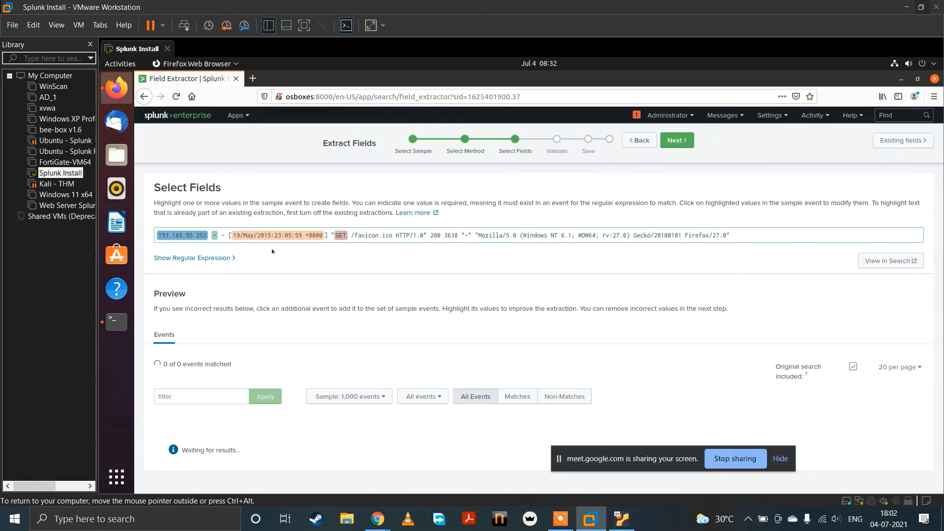
# Step: Remove the indentity field from the sample event's extractions
pyautogui.click(214, 236)
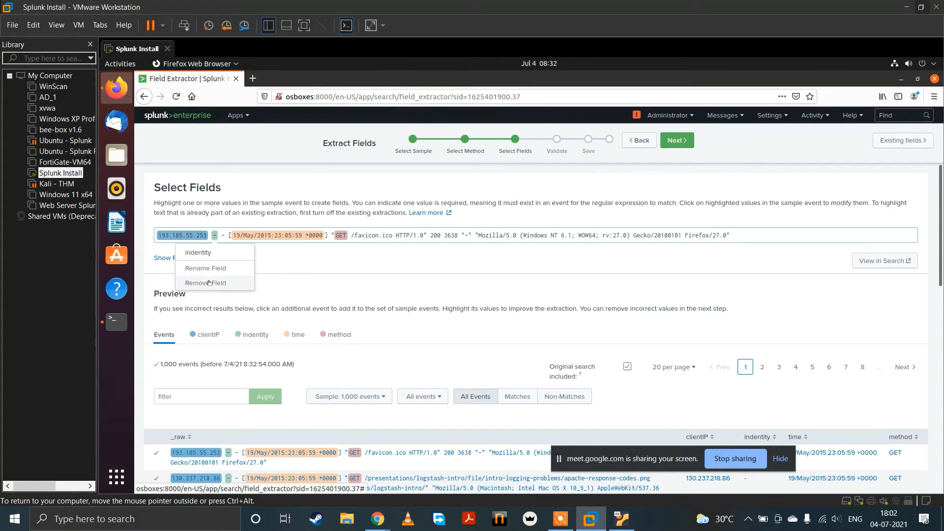
pyautogui.click(206, 282)
pyautogui.click(644, 205)
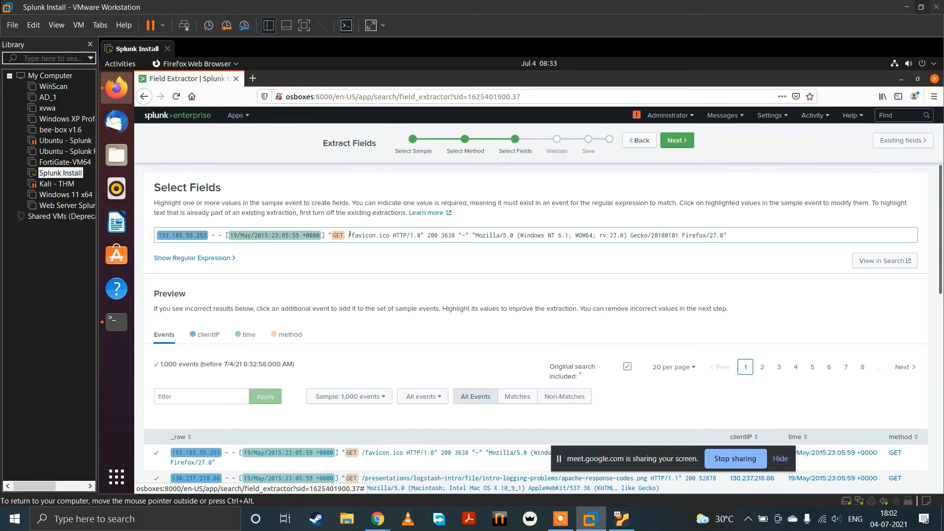
# Step: Extract /favicon.ico from the sample event as a field named url
pyautogui.moveTo(348, 235); pyautogui.dragTo(392, 235)
pyautogui.click(373, 230)
pyautogui.click(346, 235)
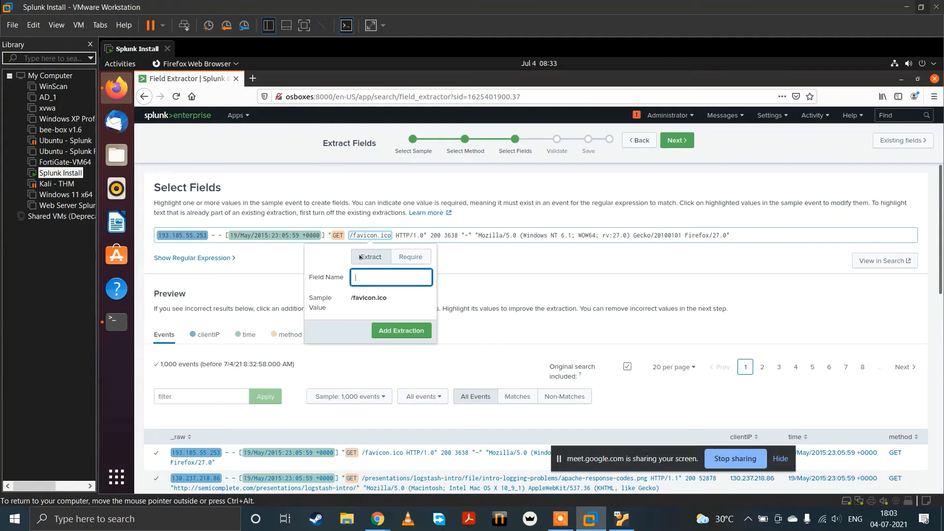
pyautogui.write('url')
pyautogui.press('Return')
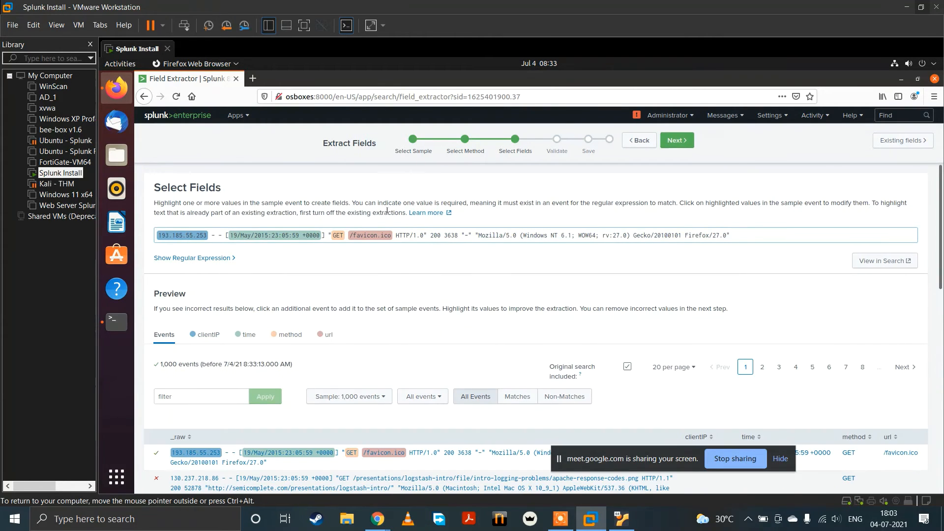
# Step: Extract HTTP/1.0 as a field named httpV and the 200 code as a field named status
pyautogui.moveTo(397, 236); pyautogui.dragTo(424, 235)
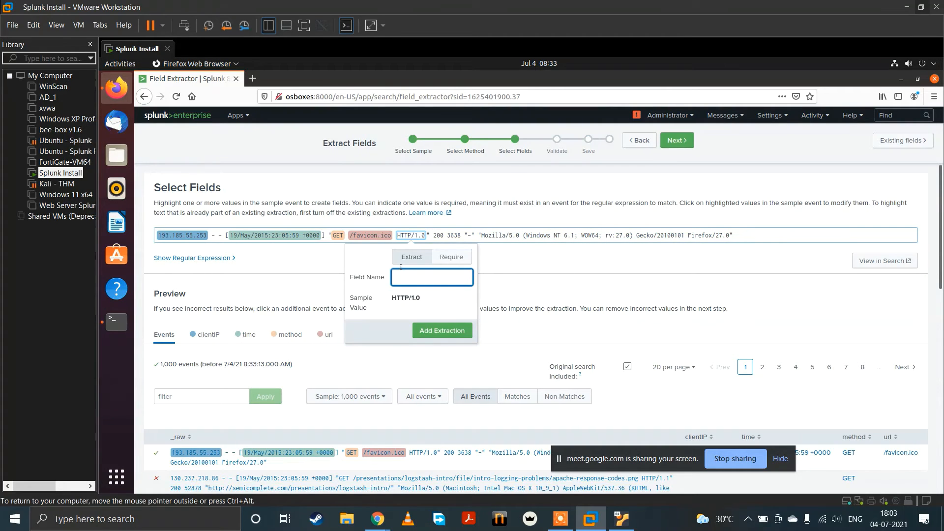
pyautogui.write('httpV')
pyautogui.press('Return')
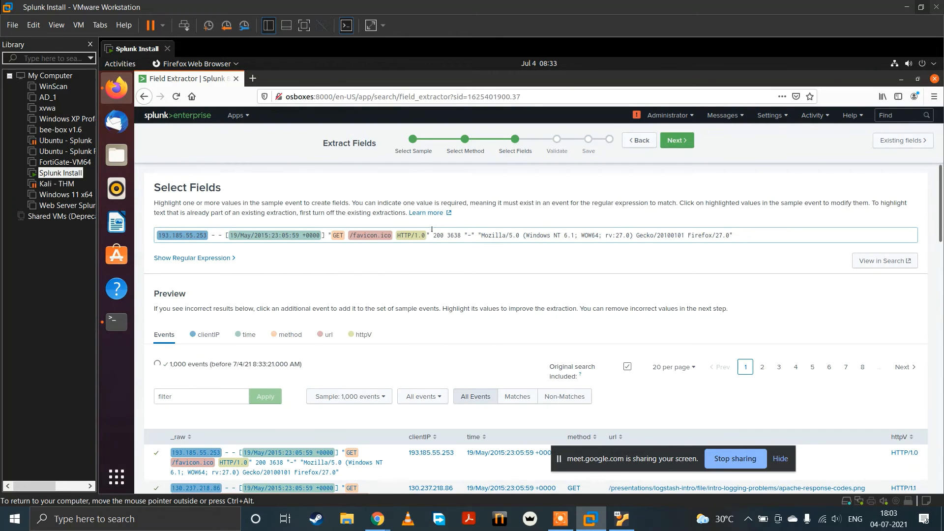
pyautogui.moveTo(431, 235); pyautogui.dragTo(444, 235)
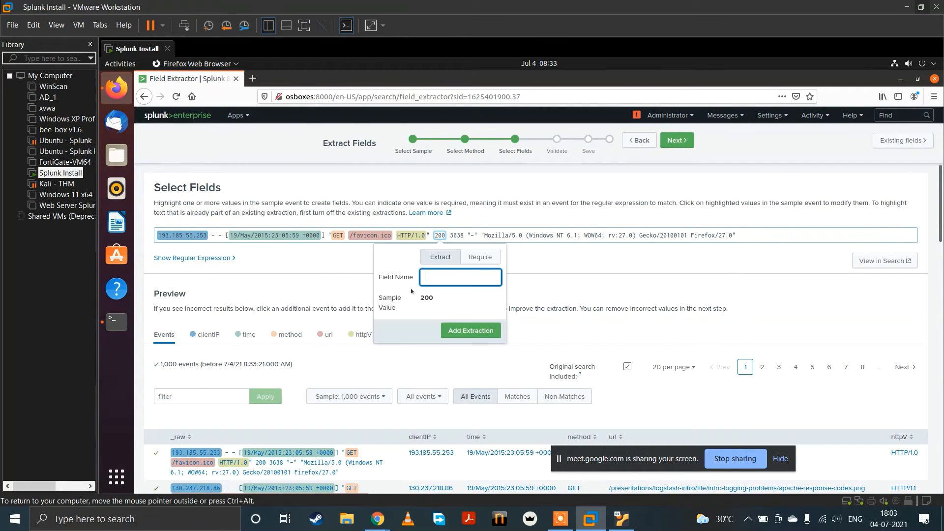
pyautogui.write('status')
pyautogui.press('Return')
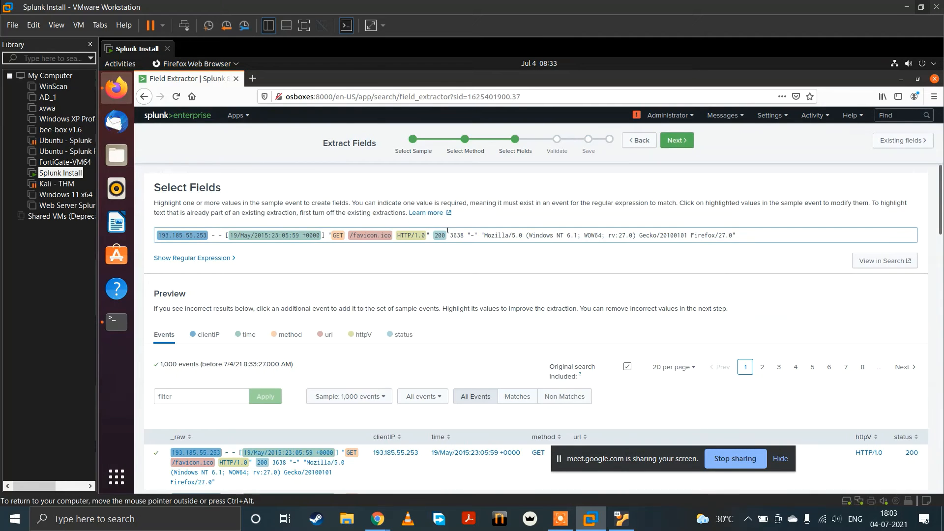
# Step: Extract the value 3638 after the status code as a field named req_Size
pyautogui.moveTo(453, 236)
pyautogui.mouseDown()
pyautogui.moveTo(737, 235)
pyautogui.moveTo(465, 235)
pyautogui.mouseUp()
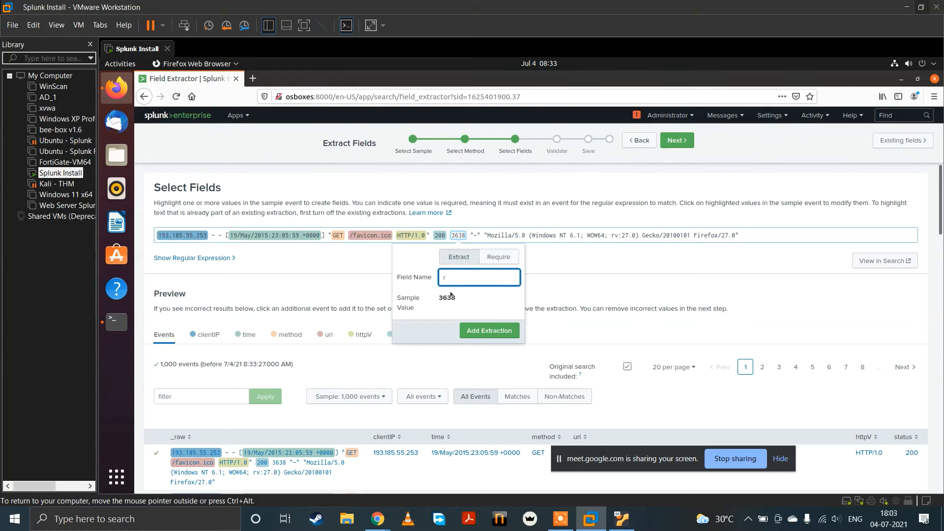
pyautogui.write('req_Size')
pyautogui.press('Return')
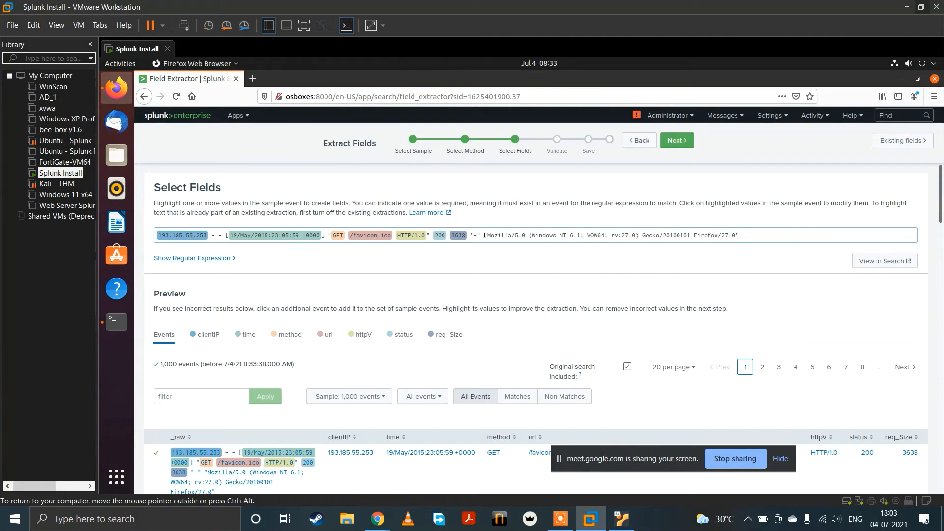
# Step: Extract the Mozilla/5.0 browser string inside the final quotes as a field named useragent and check the event preview
pyautogui.moveTo(490, 236); pyautogui.dragTo(732, 241)
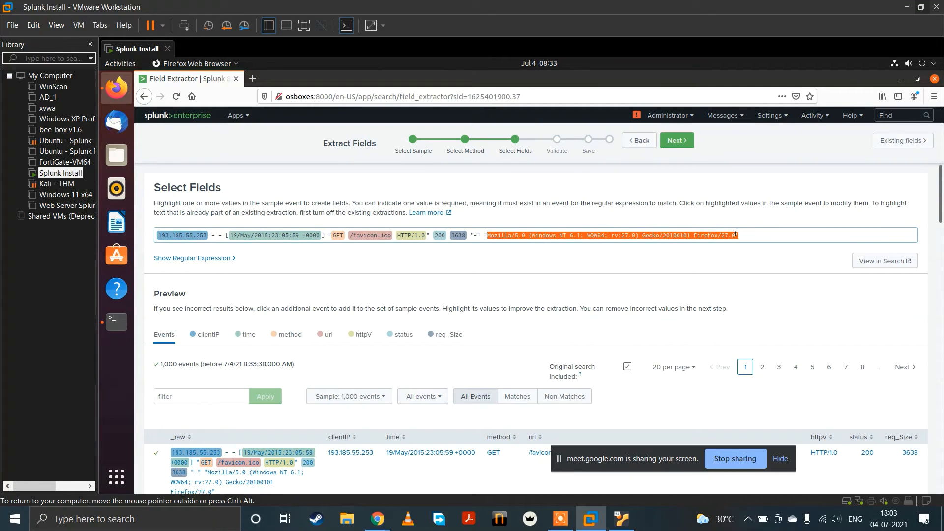
pyautogui.moveTo(734, 235); pyautogui.dragTo(736, 235)
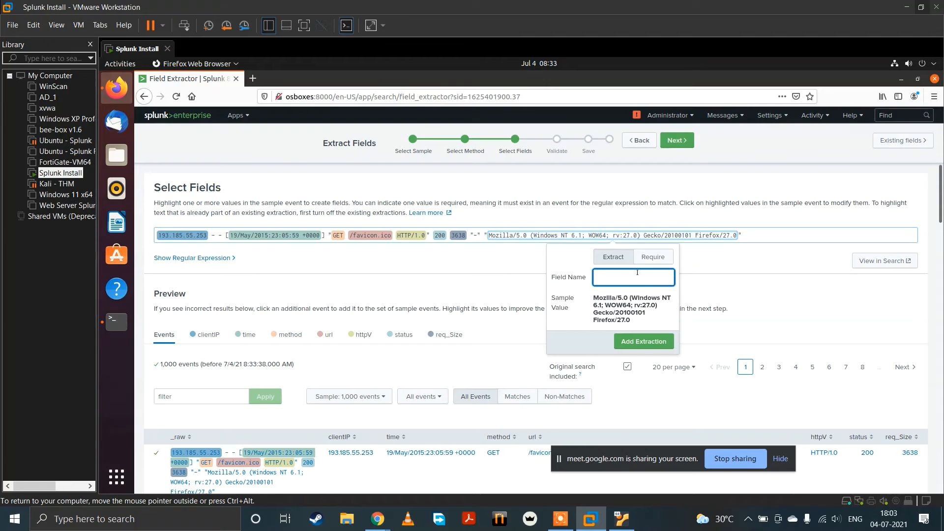
pyautogui.write('useragent')
pyautogui.press('Return')
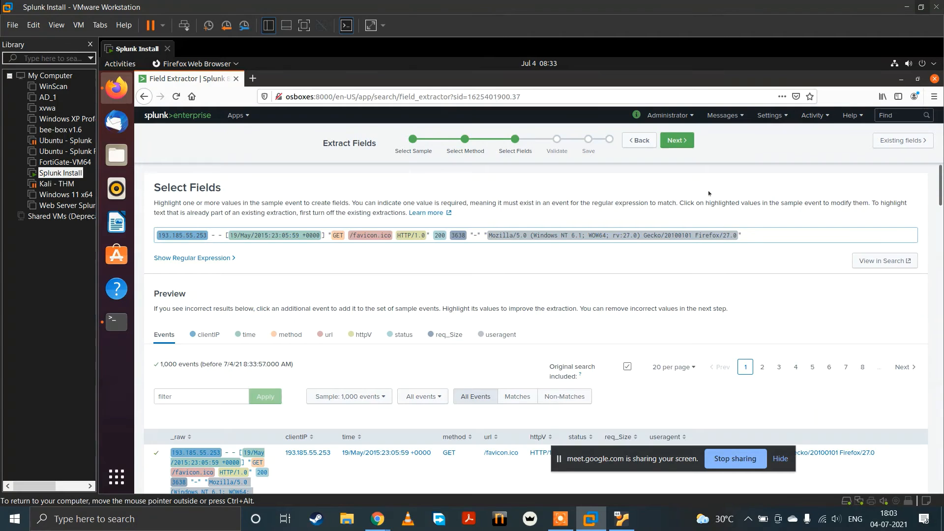
pyautogui.scroll(-3, 627, 303)
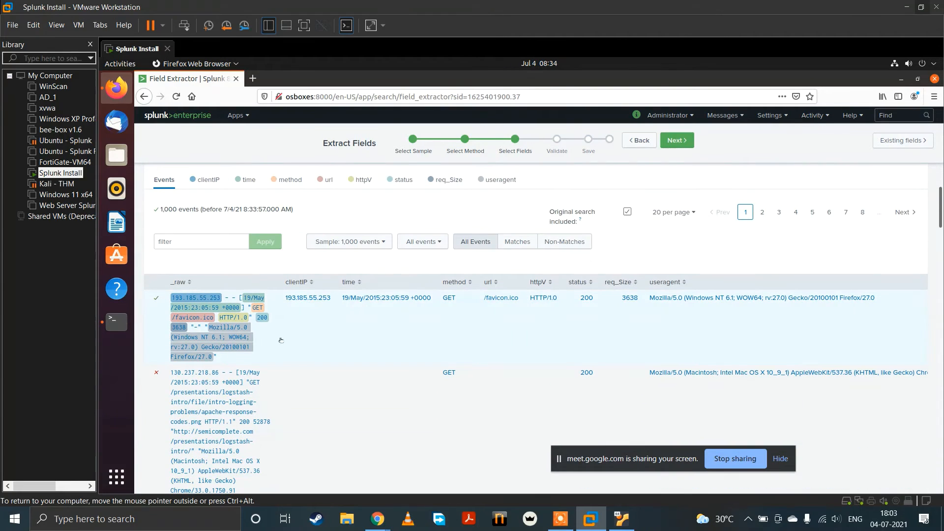
# Step: Examine the event preview to compare which access log entries match the extraction and which do not
pyautogui.scroll(-1, 199, 296)
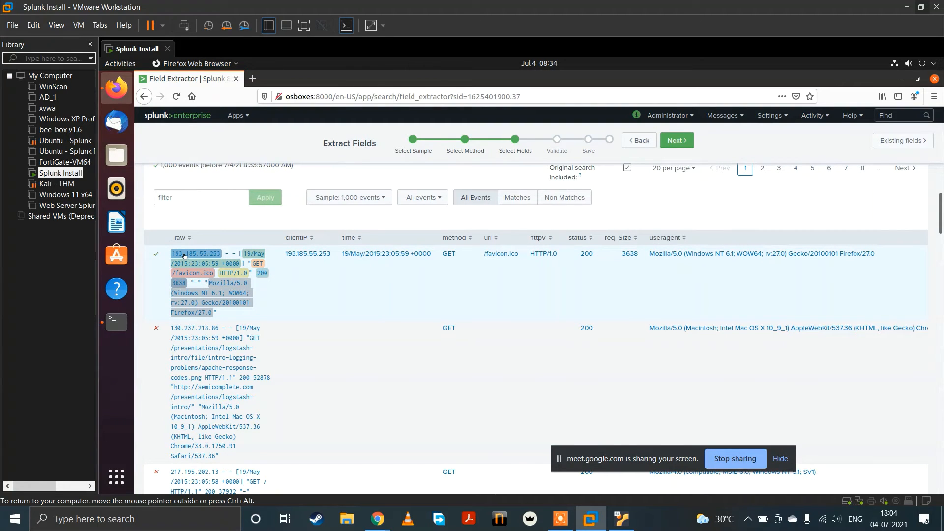
pyautogui.scroll(-5, 212, 285)
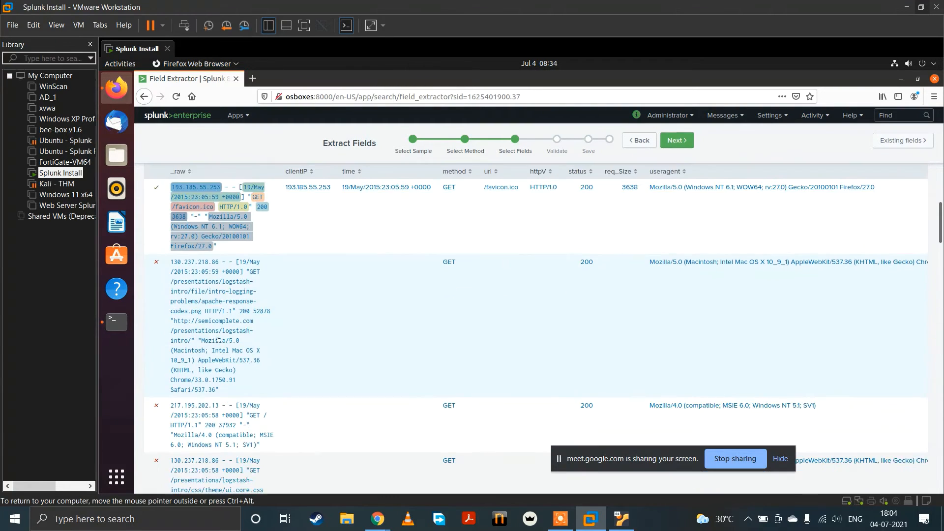
pyautogui.scroll(-3, 201, 306)
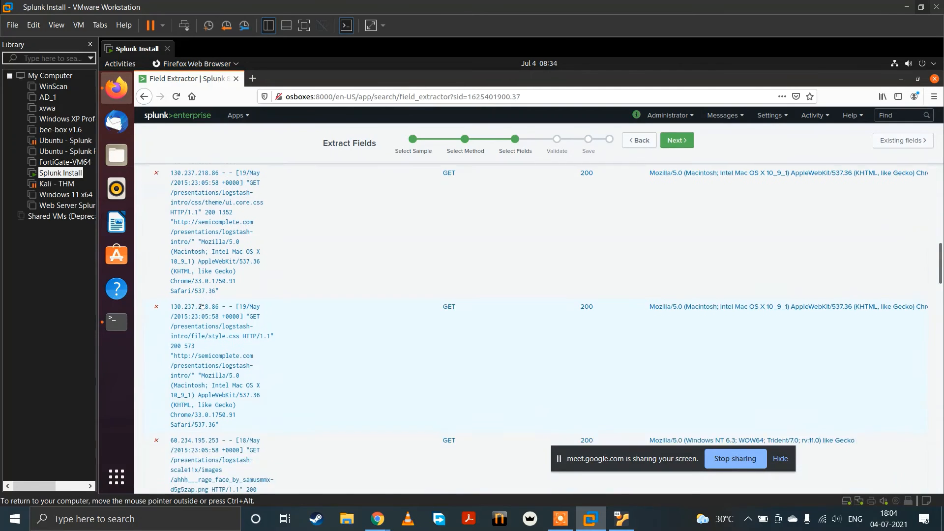
pyautogui.scroll(-4, 213, 391)
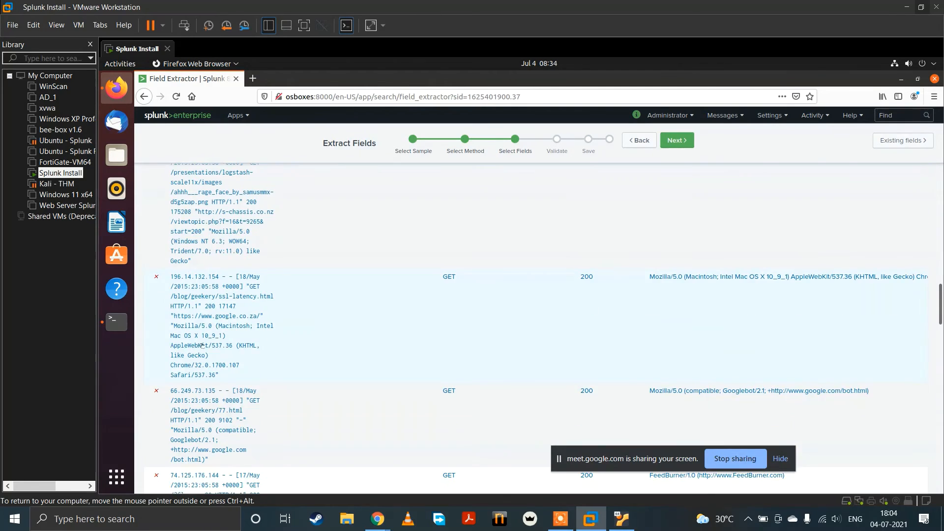
pyautogui.scroll(7, 202, 346)
pyautogui.scroll(10, 202, 346)
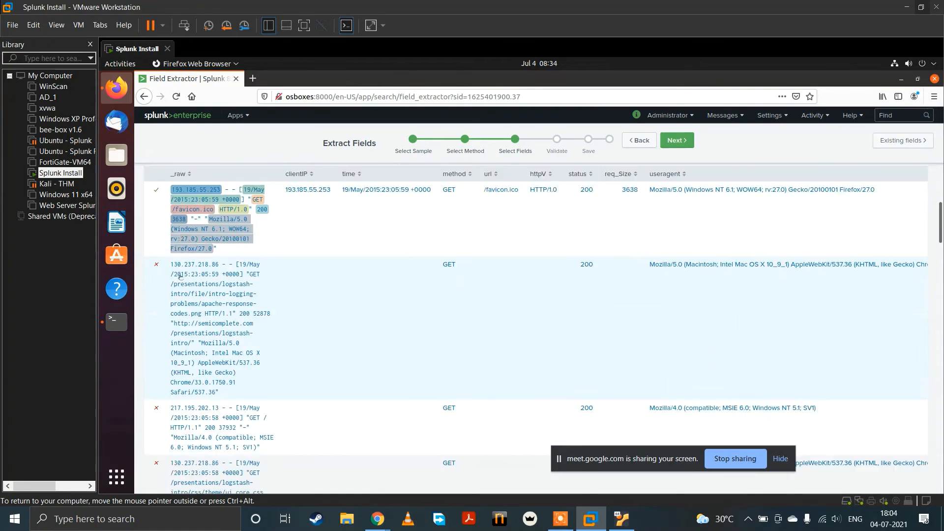
# Step: Review the Validate and Save stages of the extraction and return to the Select Fields stage
pyautogui.click(665, 142)
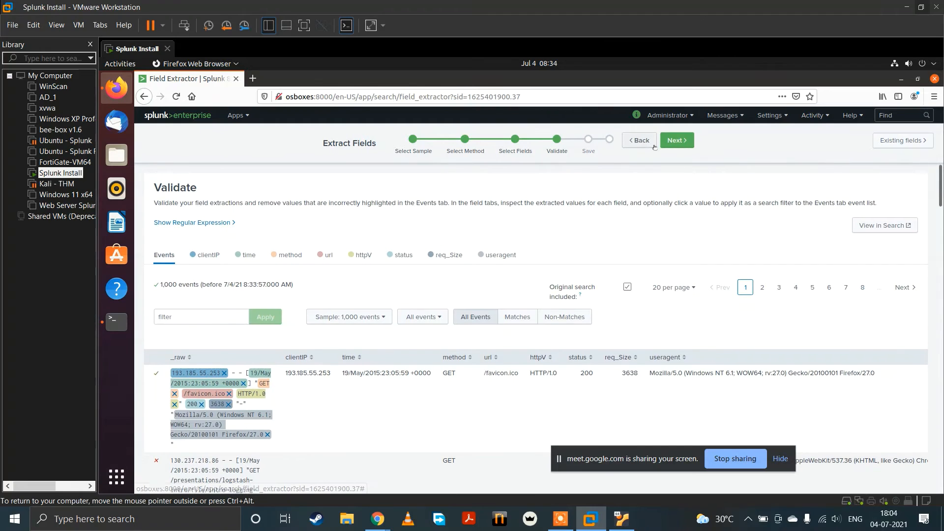
pyautogui.scroll(-2, 196, 343)
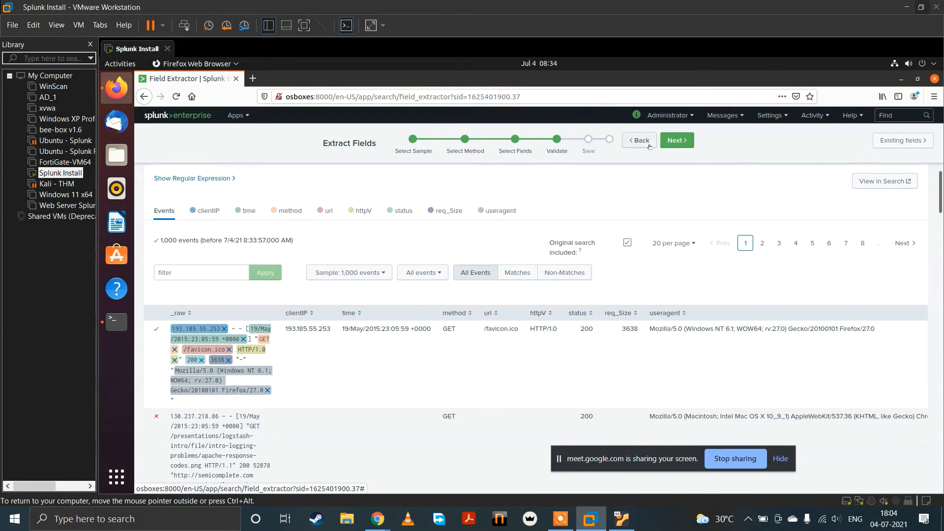
pyautogui.click(671, 142)
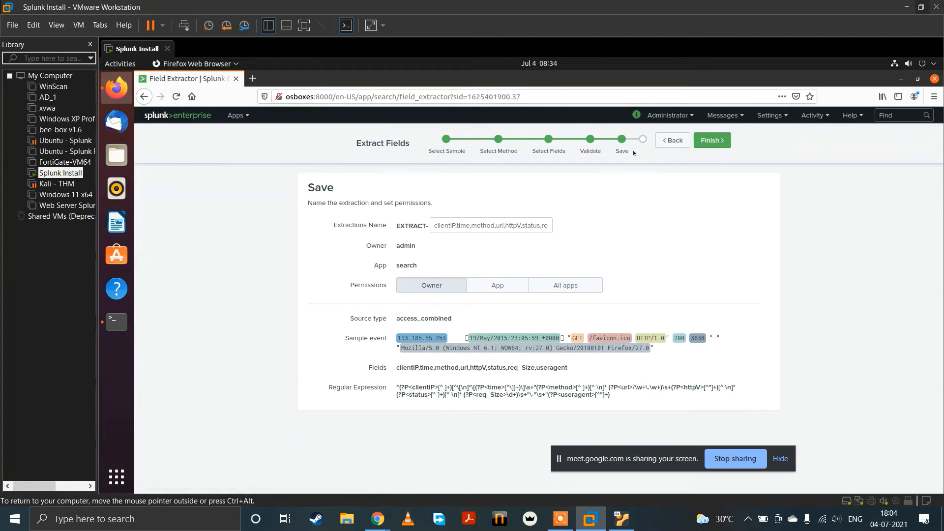
pyautogui.click(672, 141)
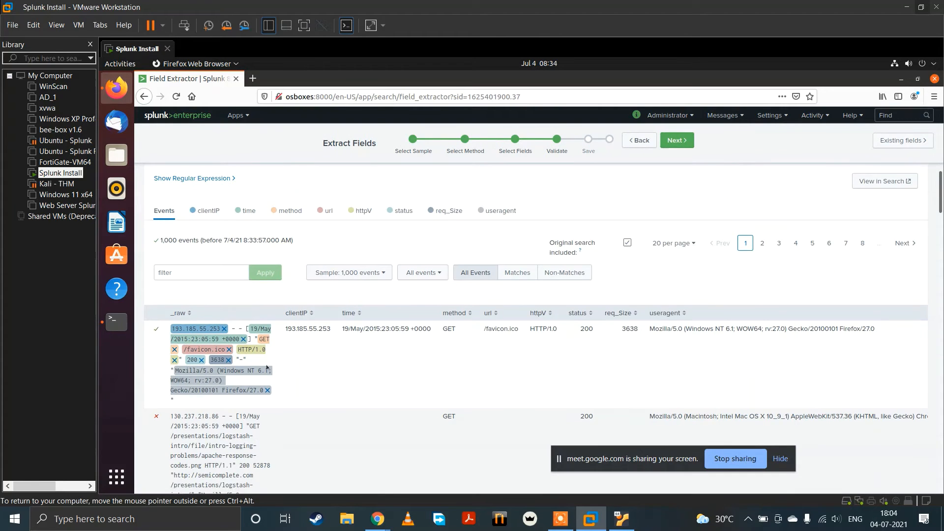
pyautogui.scroll(2, 339, 359)
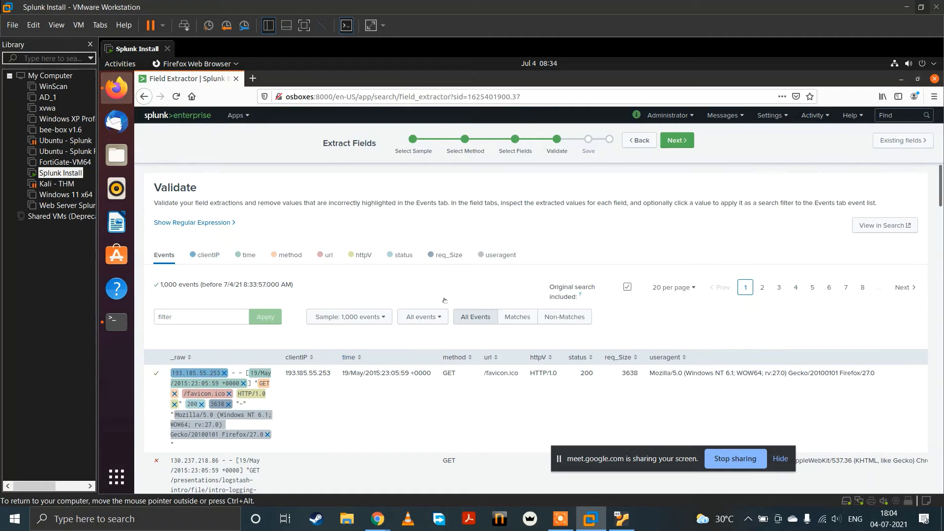
pyautogui.click(633, 141)
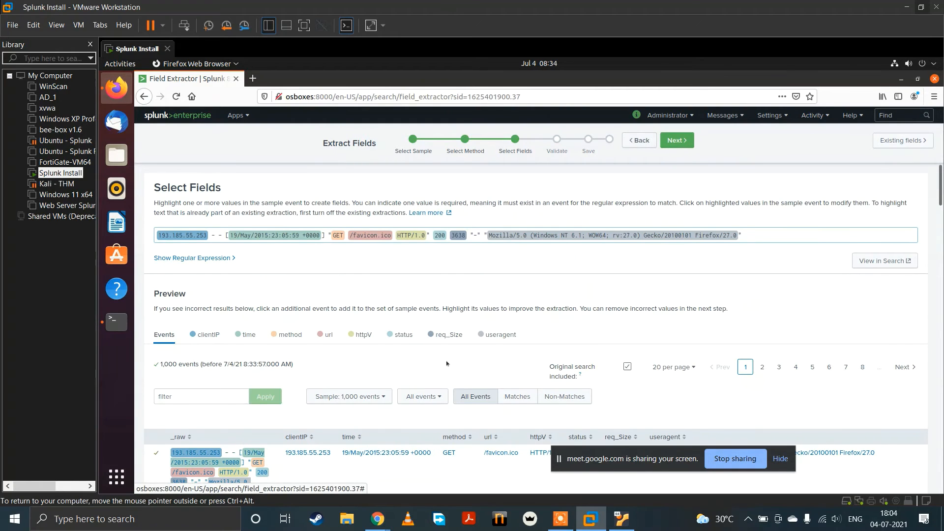
# Step: Show the generated regular expression and copy the raw text of the first event in the preview
pyautogui.click(205, 258)
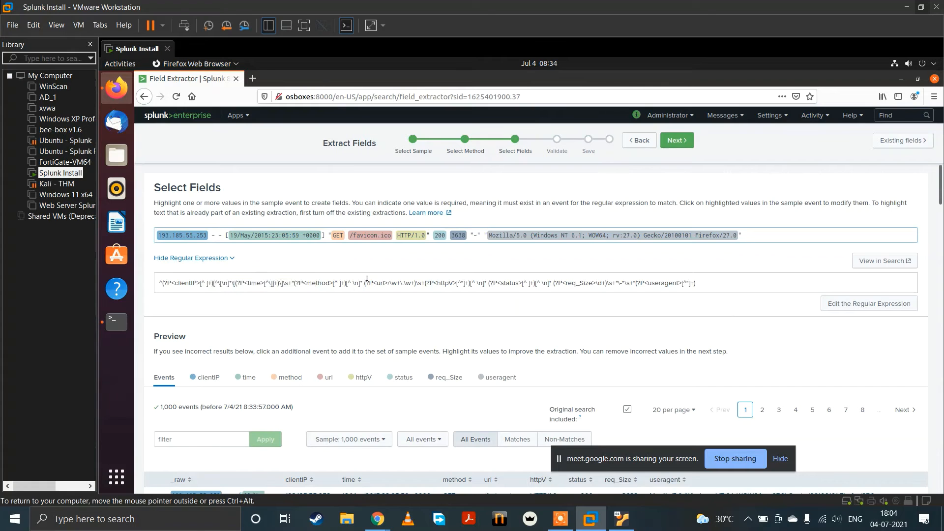
pyautogui.scroll(-4, 251, 344)
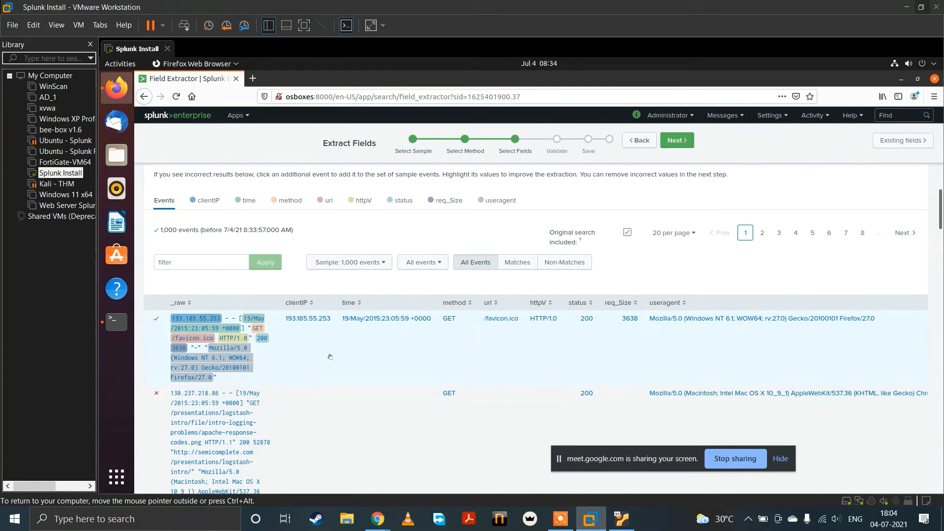
pyautogui.scroll(-2, 212, 367)
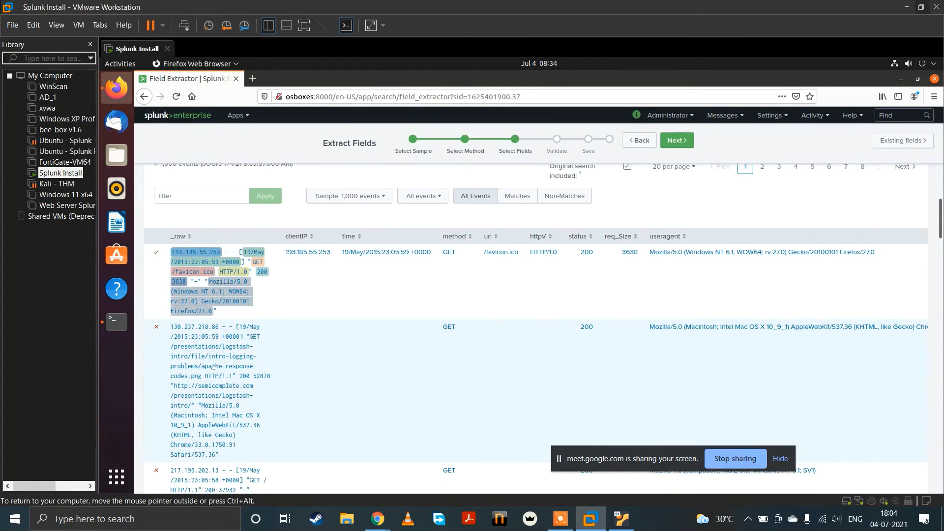
pyautogui.moveTo(217, 312); pyautogui.dragTo(164, 248)
pyautogui.hotkey('ctrl', 'c')
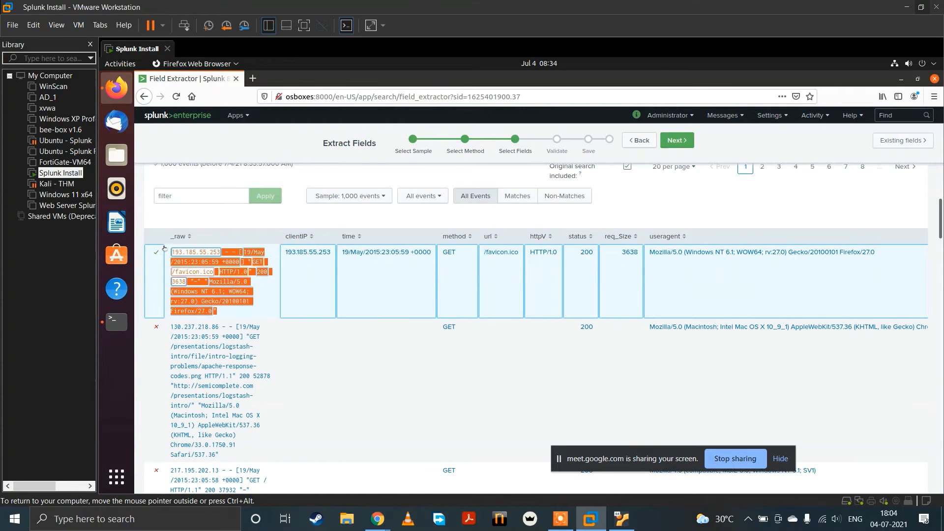
# Step: Open regex101.com in a new browser tab and paste the copied log event as the test string
pyautogui.click(253, 78)
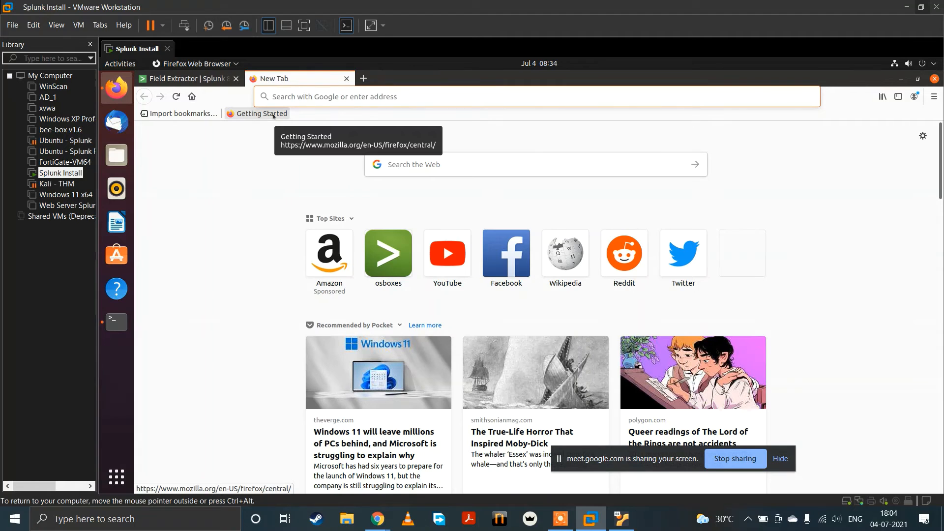
pyautogui.write('reg')
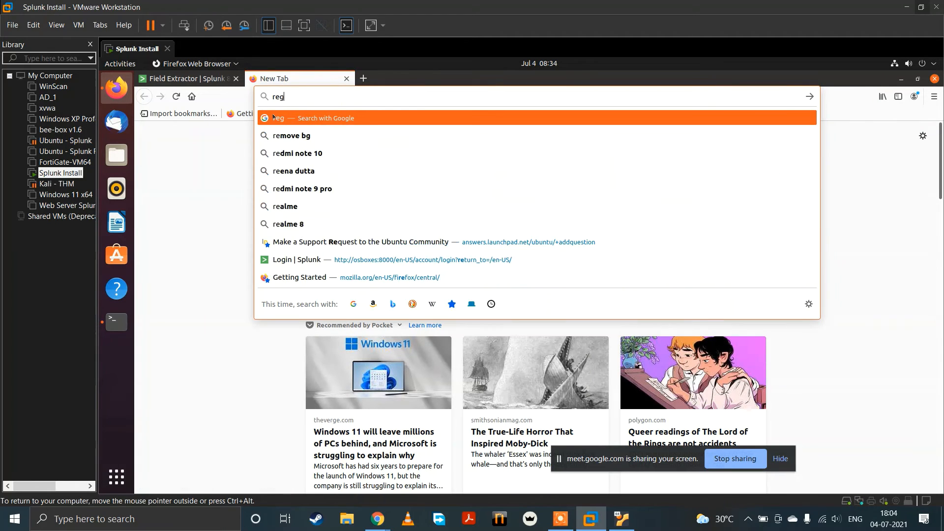
pyautogui.write('ex101')
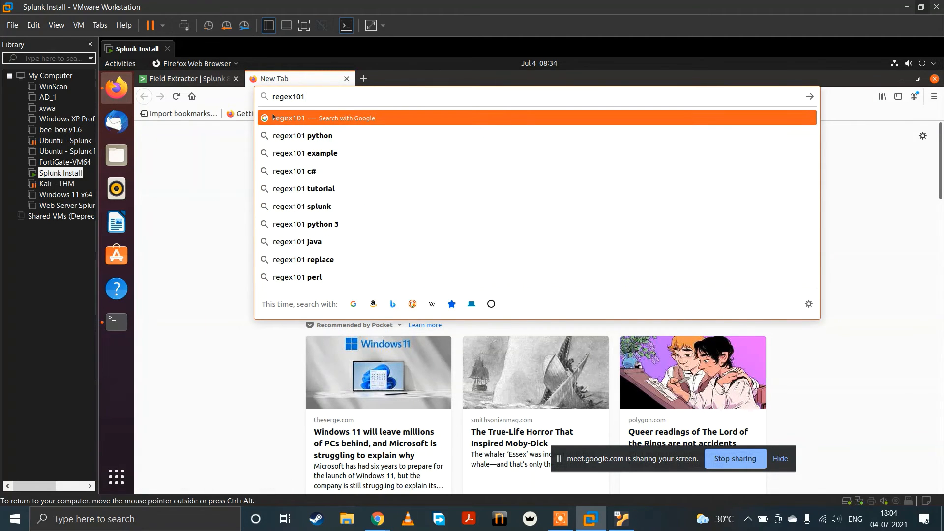
pyautogui.write('.com')
pyautogui.press('Return')
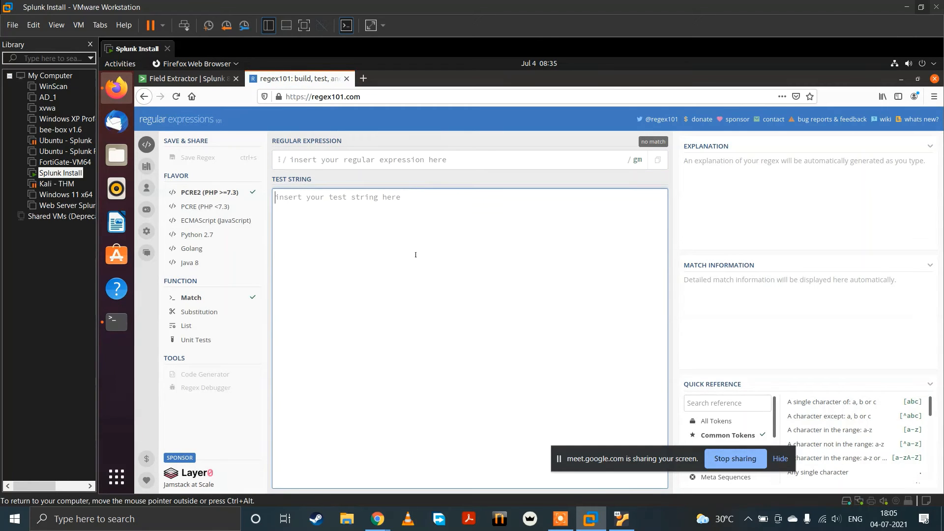
pyautogui.hotkey('ctrl', 'v')
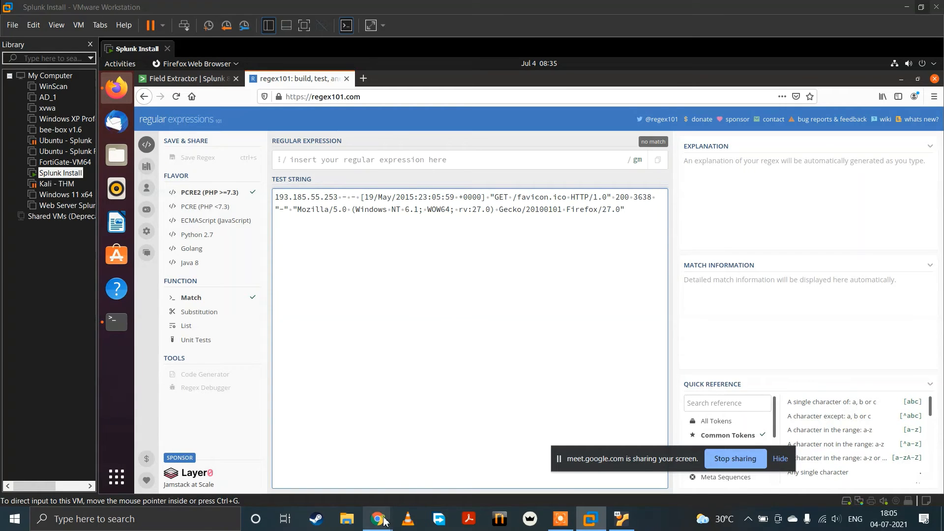
pyautogui.moveTo(377, 519)
pyautogui.click(264, 454)
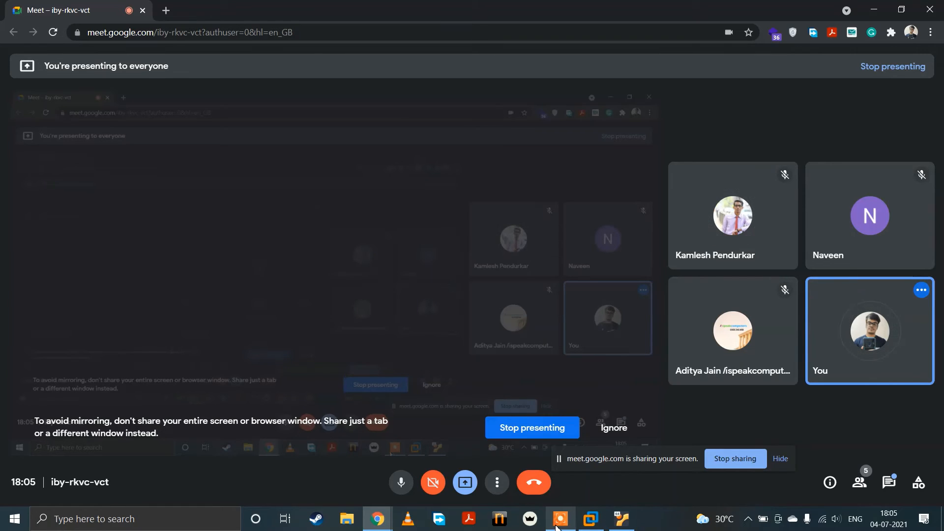
pyautogui.click(593, 520)
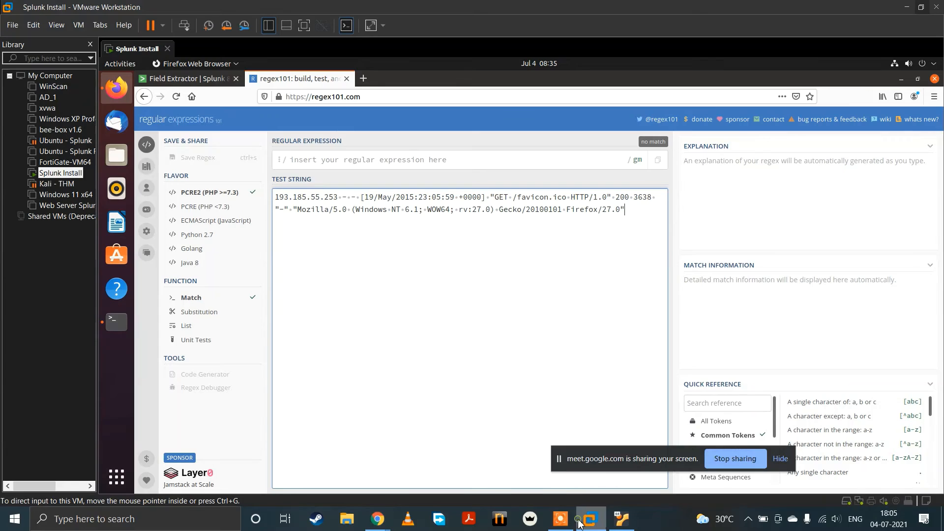
# Step: Enter the regular expression ^(?<url>\S+) to capture the leading non-whitespace text of the test string in a named group
pyautogui.click(363, 153)
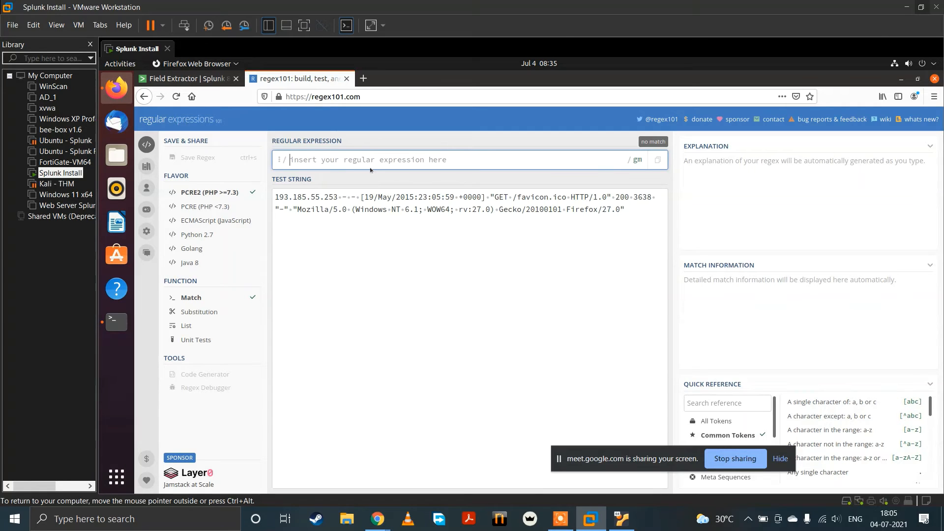
pyautogui.write('^')
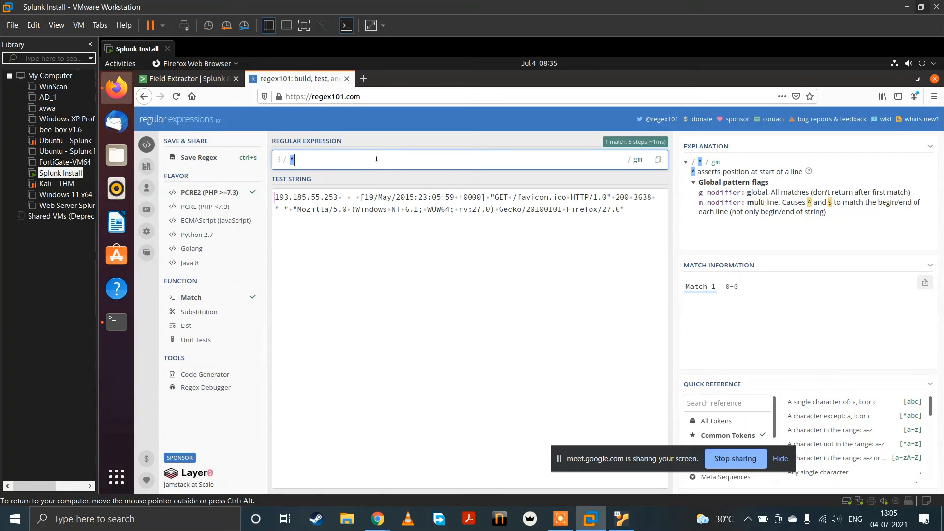
pyautogui.write('()')
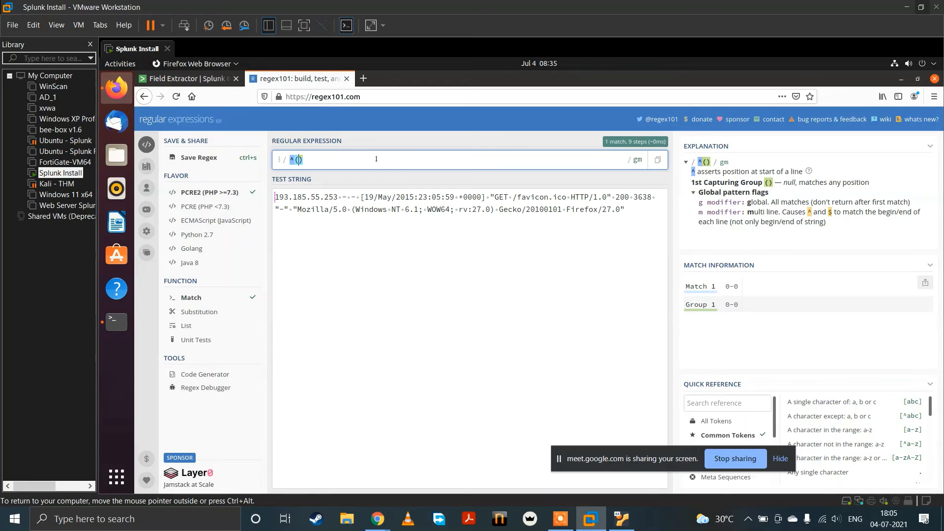
pyautogui.write('?')
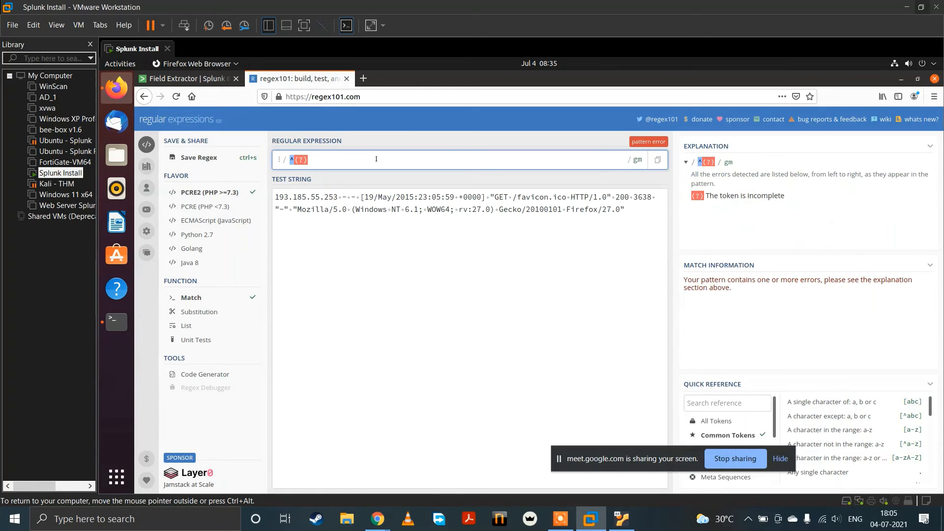
pyautogui.write('<>')
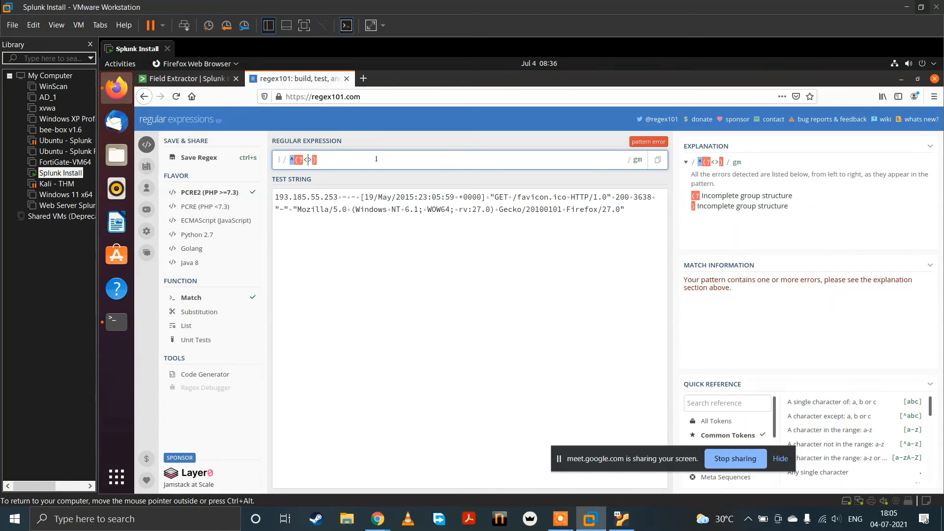
pyautogui.write('url')
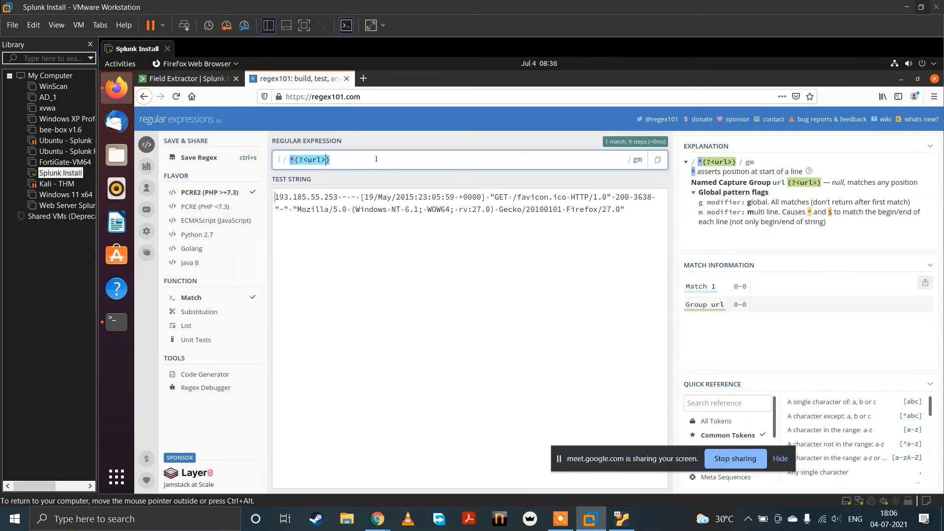
pyautogui.write('\\S')
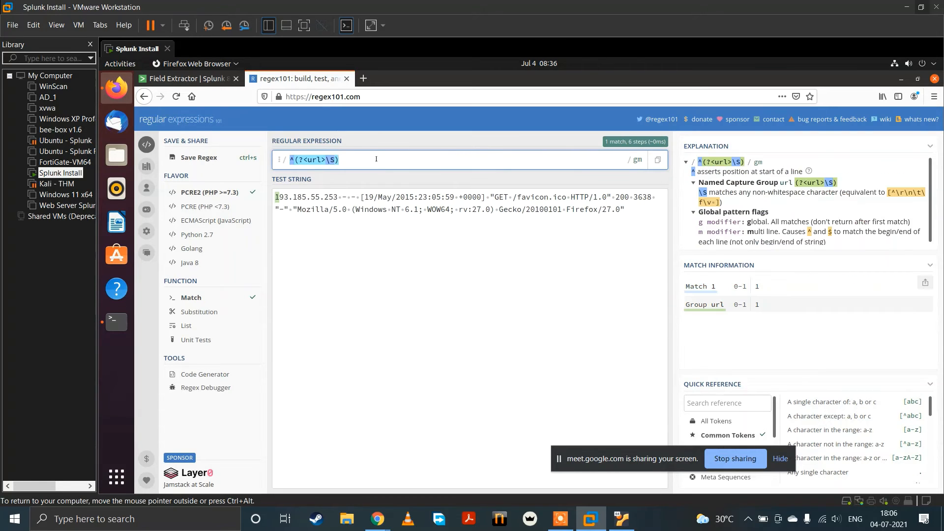
pyautogui.write('+')
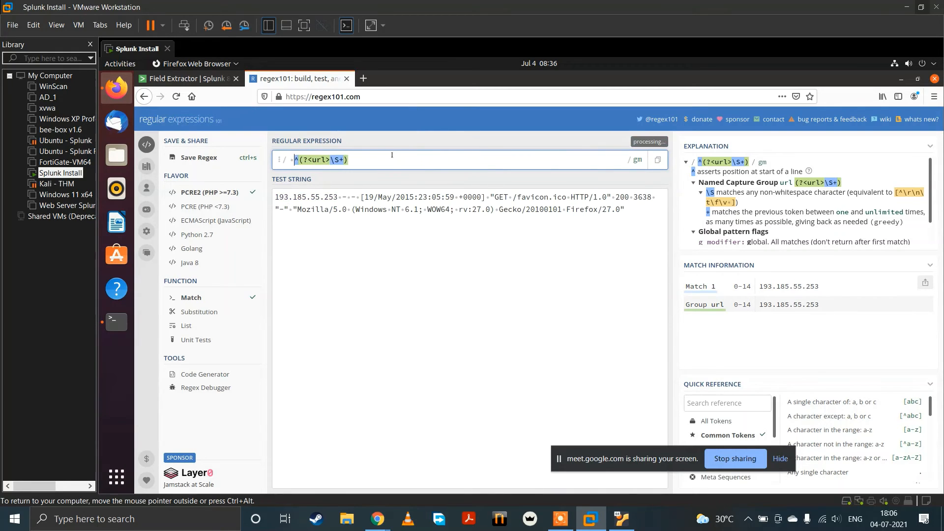
# Step: Remove the stray space before the expression, then append a space and a second named group, (?<indentity>\S+)
pyautogui.press('BackSpace')
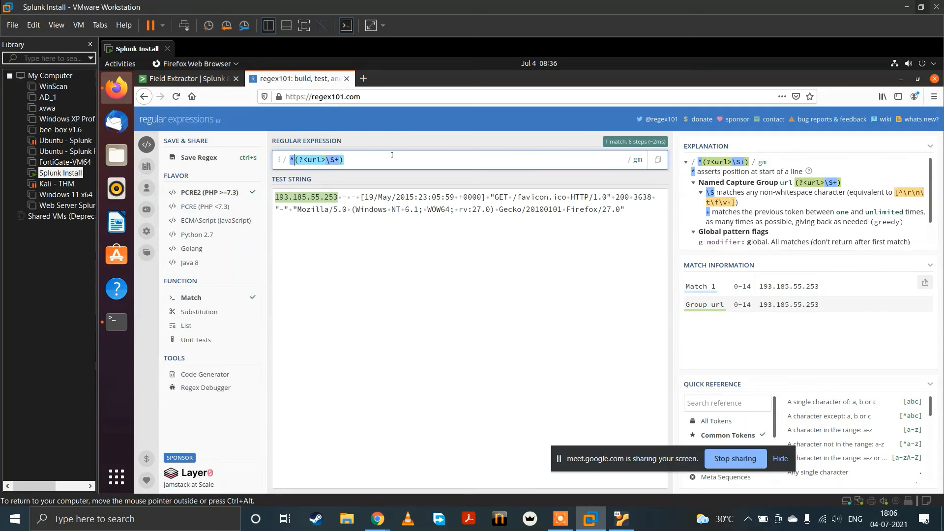
pyautogui.press('End')
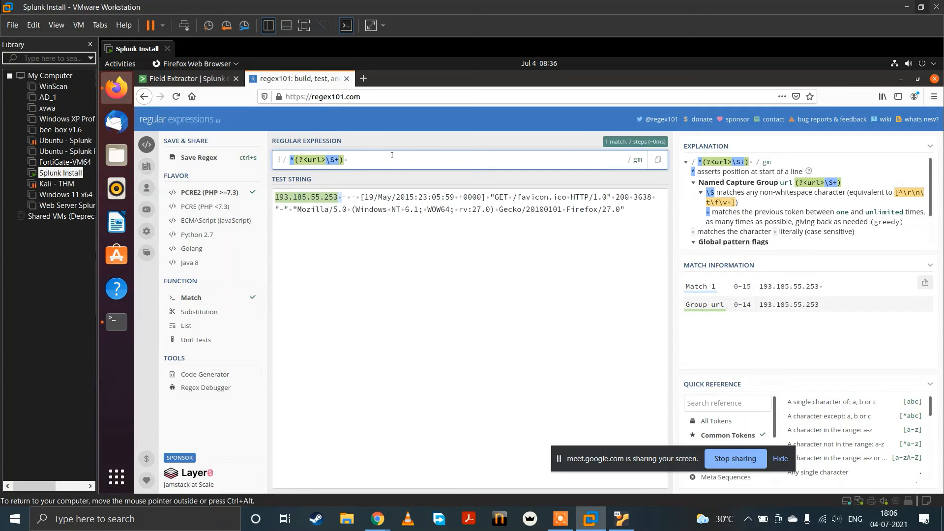
pyautogui.write('(?<url>\\S+)')
pyautogui.moveTo(372, 159)
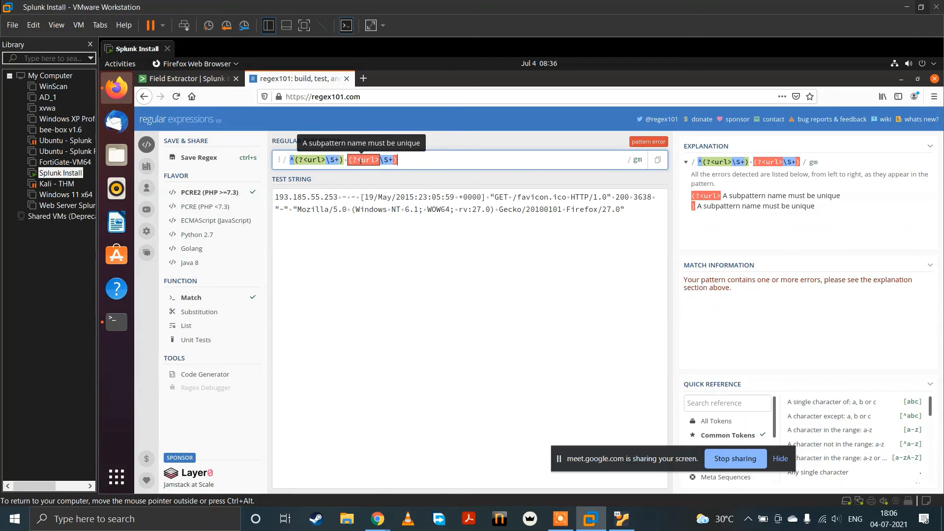
pyautogui.click(372, 159)
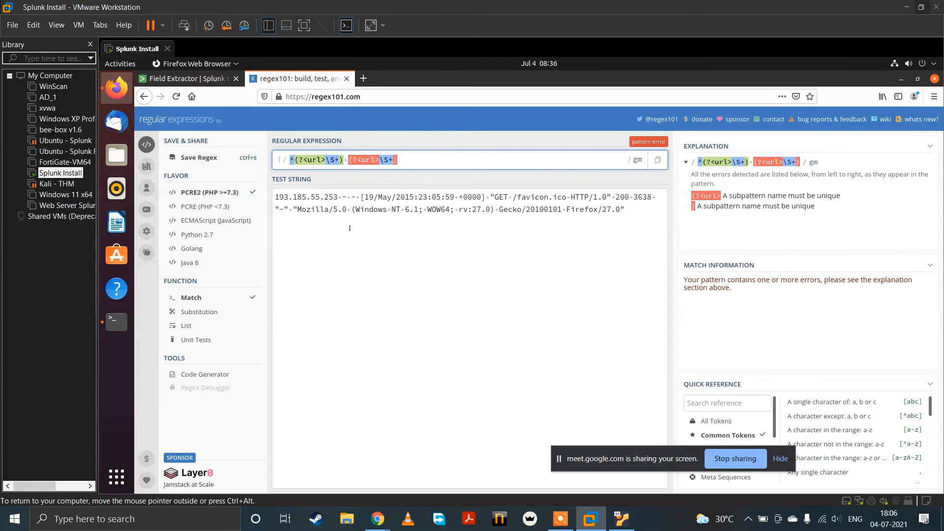
pyautogui.press('BackSpace')
pyautogui.press('BackSpace')
pyautogui.press('BackSpace')
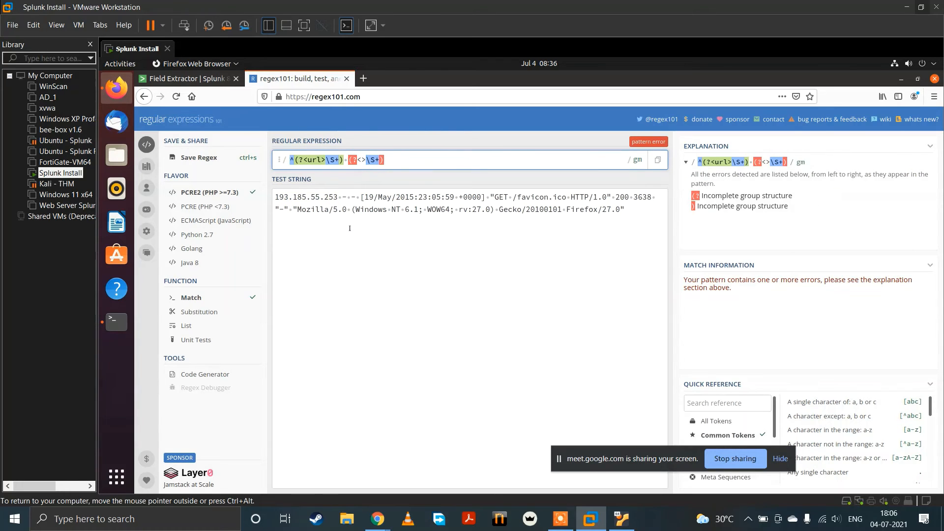
pyautogui.write('indentity')
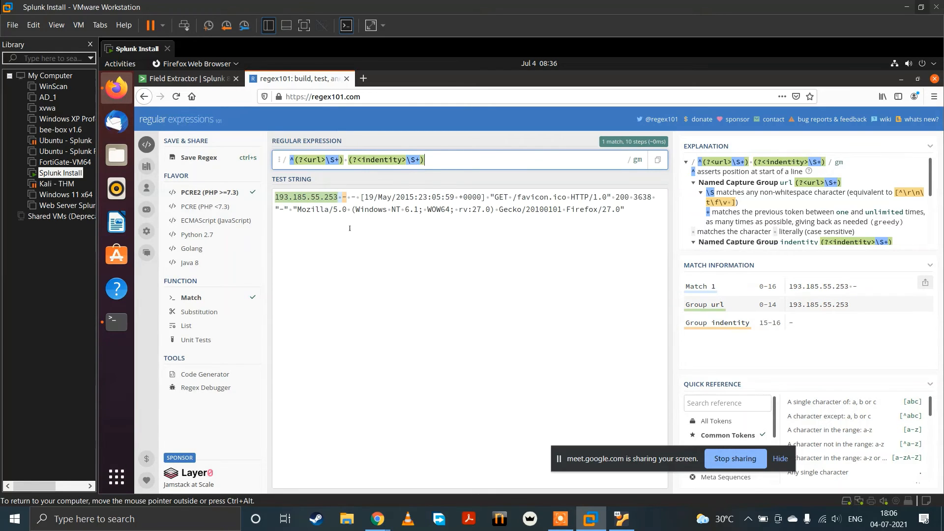
# Step: Append a space and a third named group, (?<username>\S+), to the regular expression
pyautogui.write('(?<url>\\S+)')
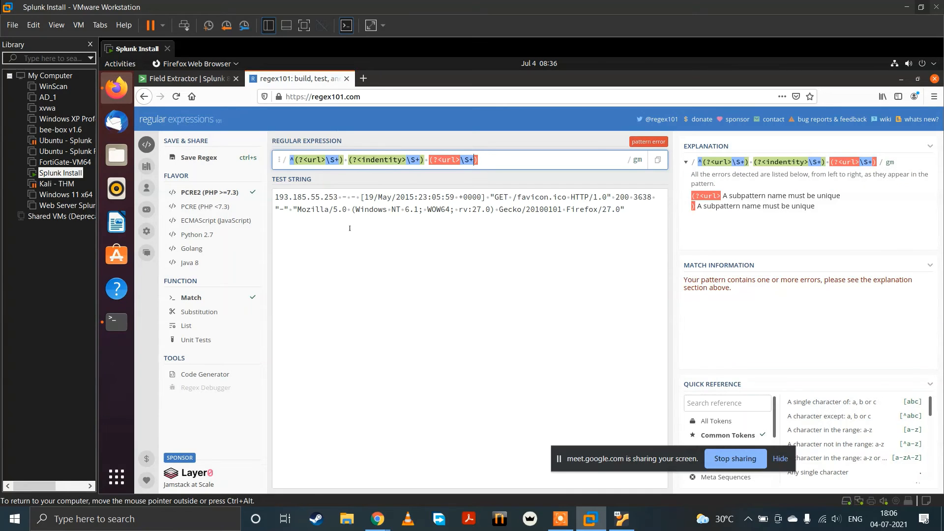
pyautogui.press('Left')
pyautogui.press('Left')
pyautogui.press('Left')
pyautogui.press('Left')
pyautogui.press('Left')
pyautogui.press('BackSpace')
pyautogui.press('BackSpace')
pyautogui.press('BackSpace')
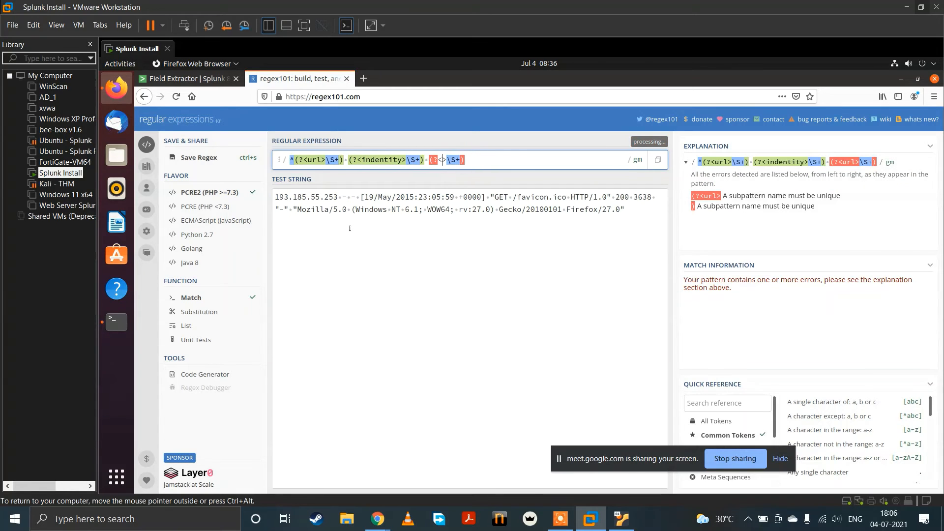
pyautogui.write('use')
pyautogui.write('rname')
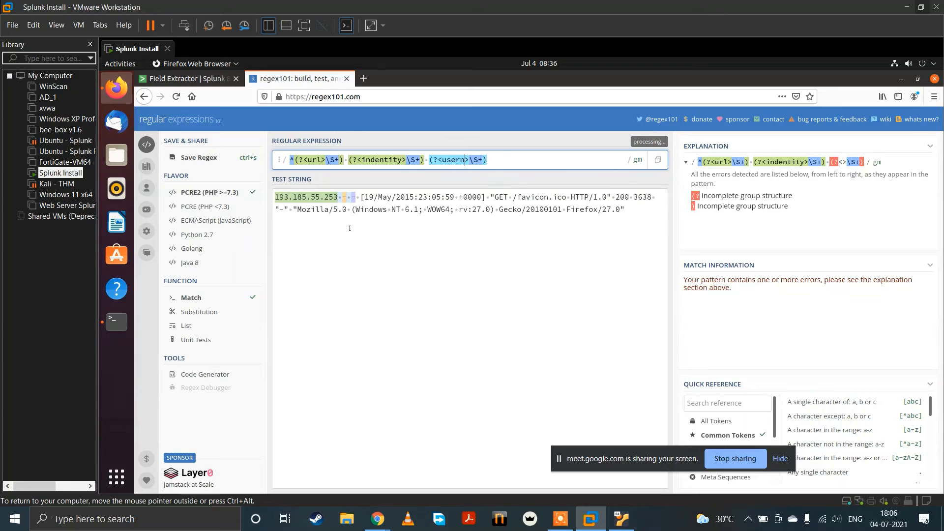
pyautogui.press('Left')
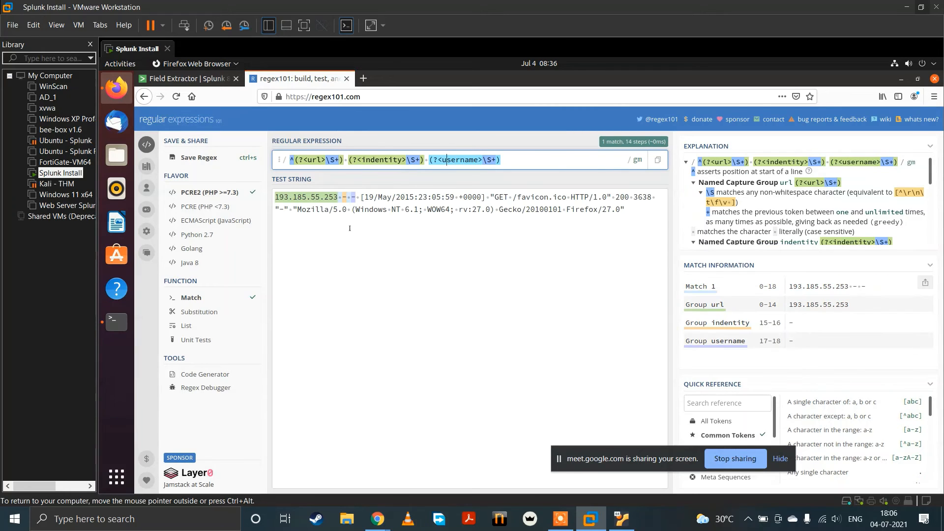
pyautogui.press('Left')
pyautogui.press('Left')
pyautogui.press('Left')
pyautogui.press('Left')
pyautogui.press('Left')
pyautogui.press('Left')
pyautogui.press('Left')
pyautogui.press('Left')
pyautogui.press('Left')
pyautogui.press('Left')
pyautogui.press('Left')
pyautogui.press('Left')
pyautogui.press('Left')
pyautogui.press('Left')
pyautogui.press('Left')
pyautogui.press('Left')
pyautogui.press('Left')
pyautogui.press('Left')
pyautogui.press('Left')
pyautogui.press('Left')
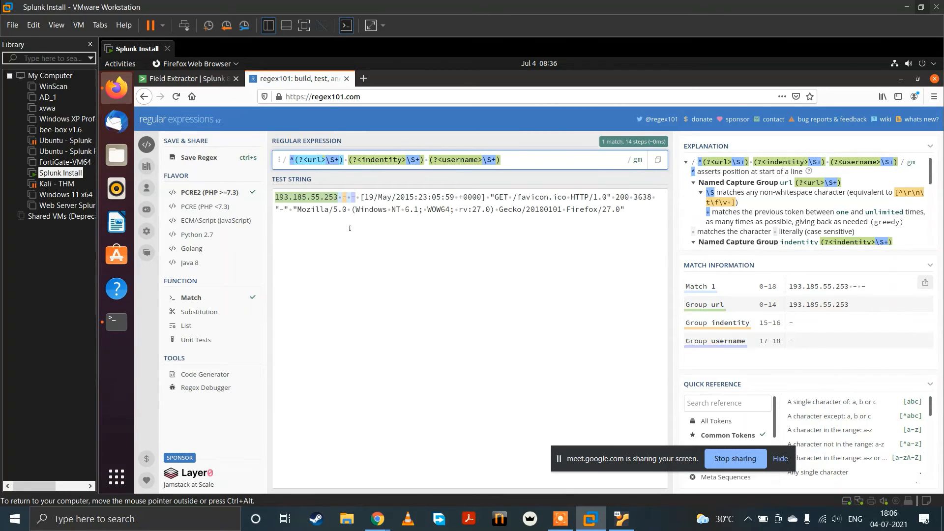
# Step: Write the example named group (?<name>\S+) in a new tab's address bar, close the tab and return to the regular expression
pyautogui.moveTo(292, 158)
pyautogui.moveTo(296, 196)
pyautogui.click(364, 78)
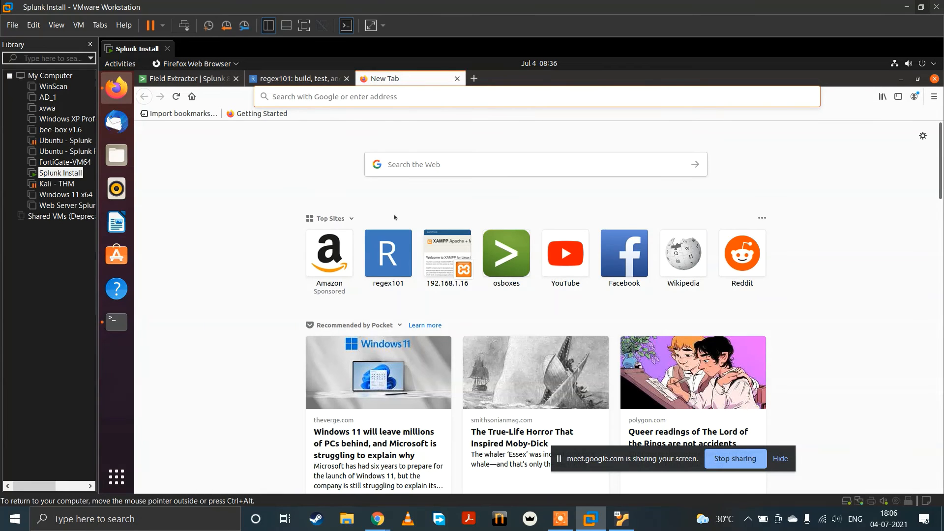
pyautogui.write('()')
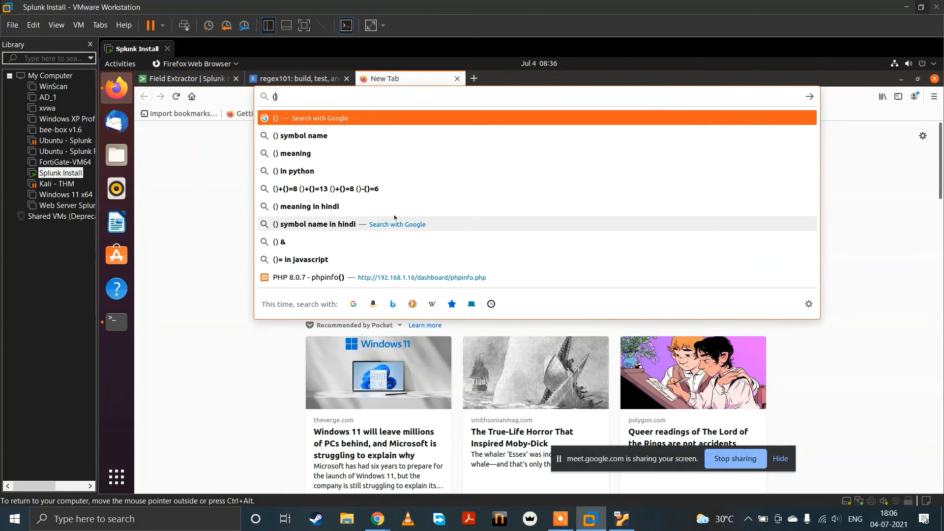
pyautogui.write('?<>')
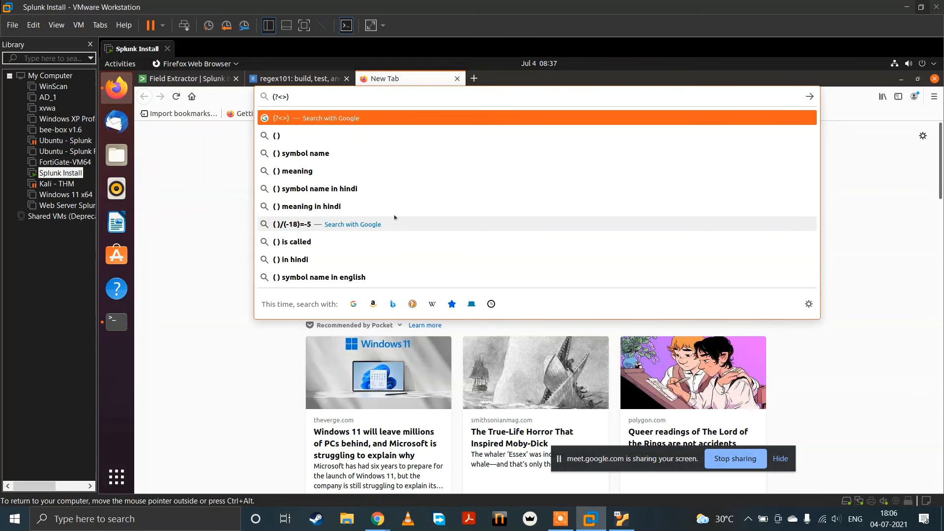
pyautogui.write('\\S')
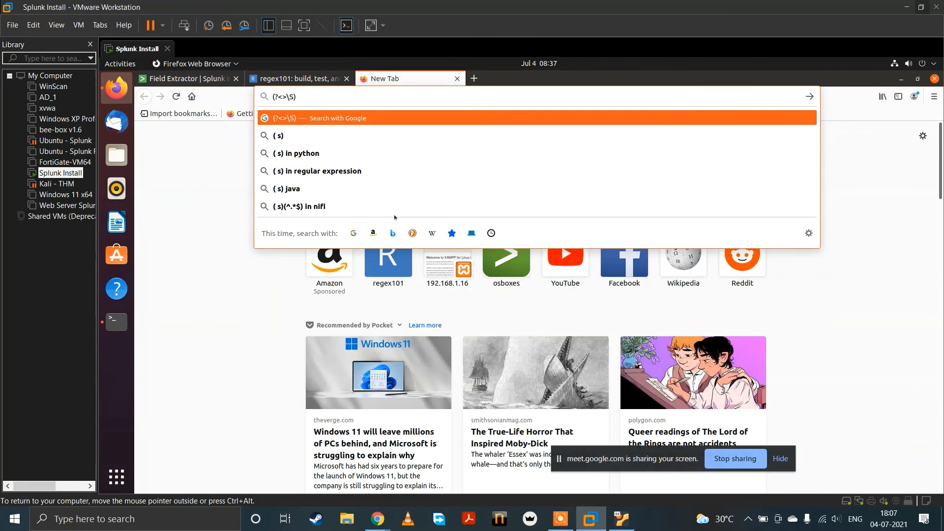
pyautogui.write('+')
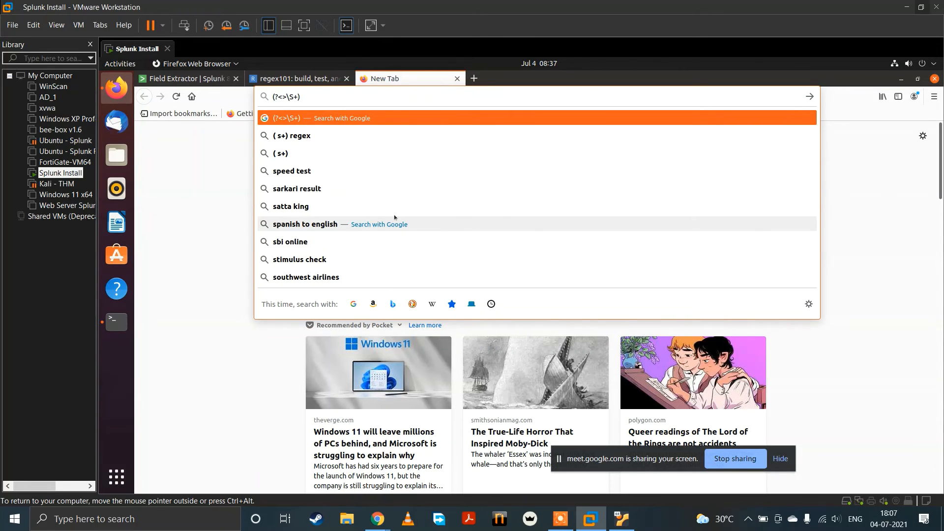
pyautogui.write('name')
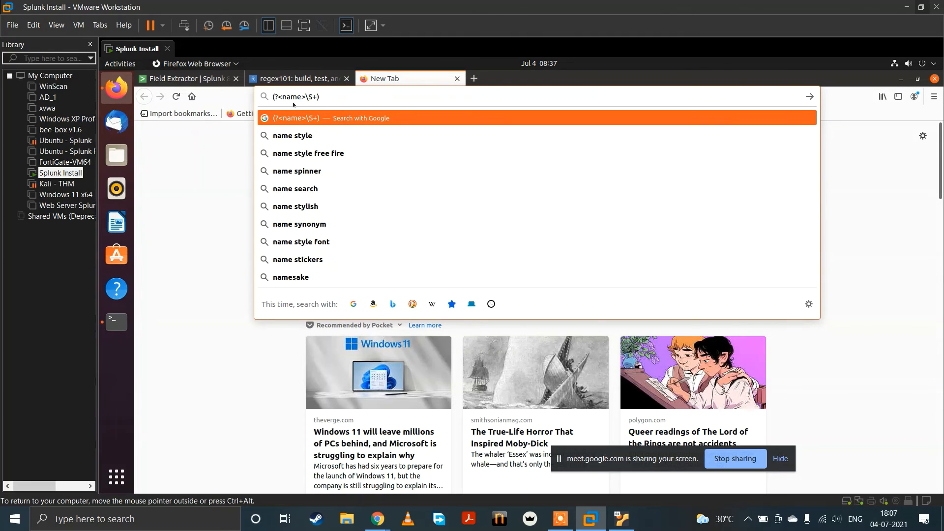
pyautogui.moveTo(297, 96); pyautogui.dragTo(283, 96)
pyautogui.click(456, 78)
pyautogui.click(517, 159)
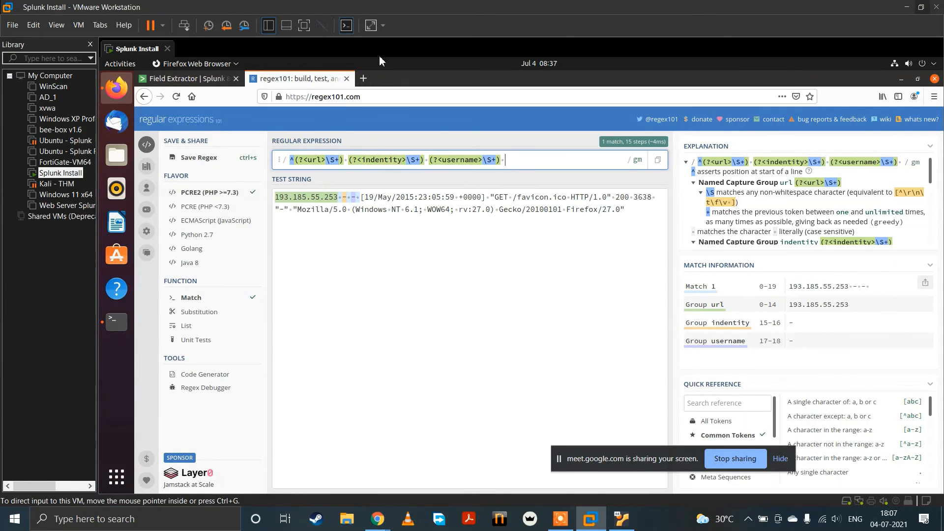
pyautogui.click(363, 78)
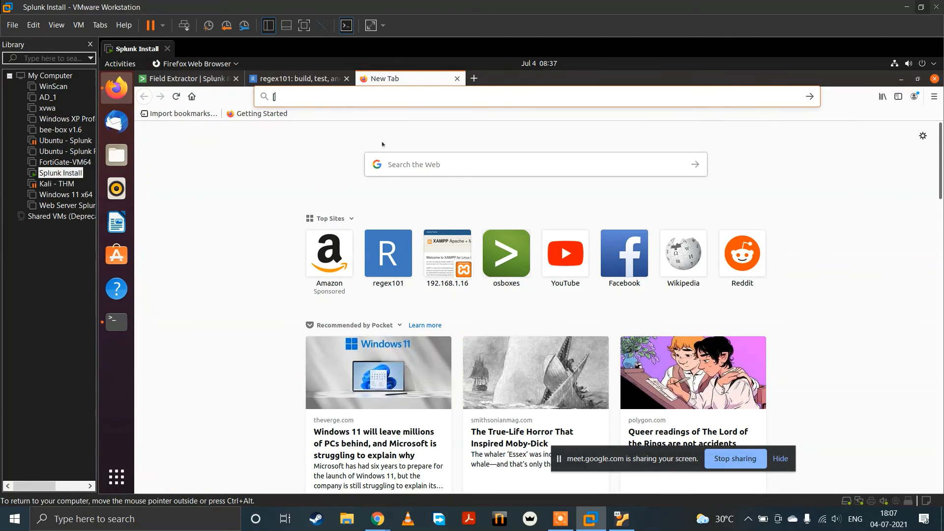
pyautogui.write('[')
pyautogui.click(312, 80)
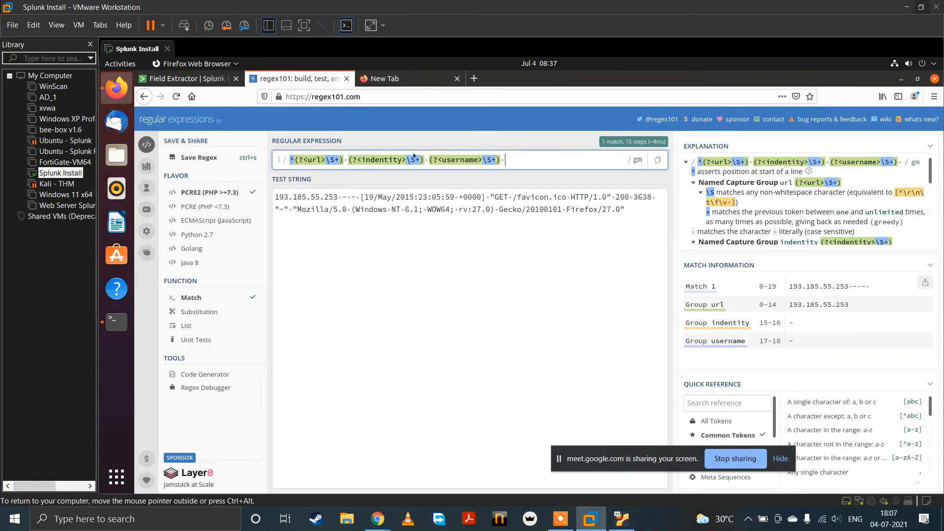
pyautogui.click(411, 79)
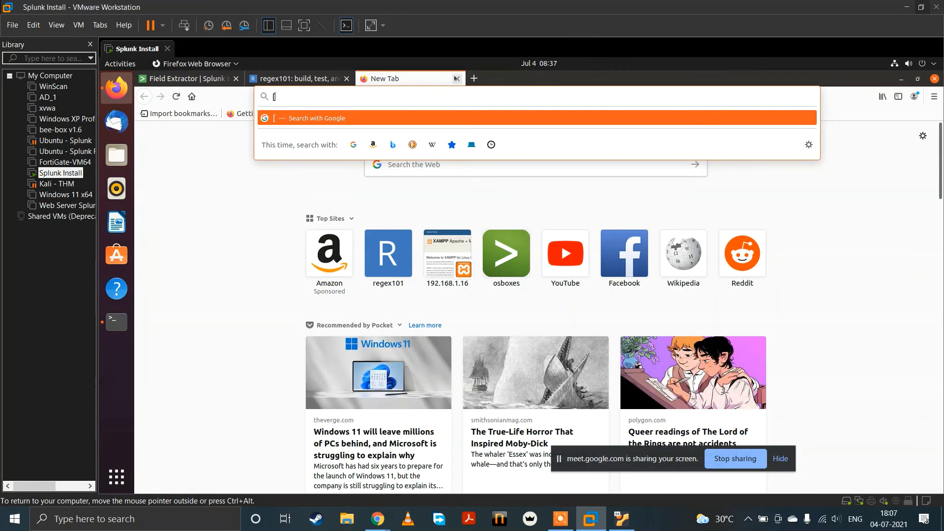
pyautogui.click(457, 79)
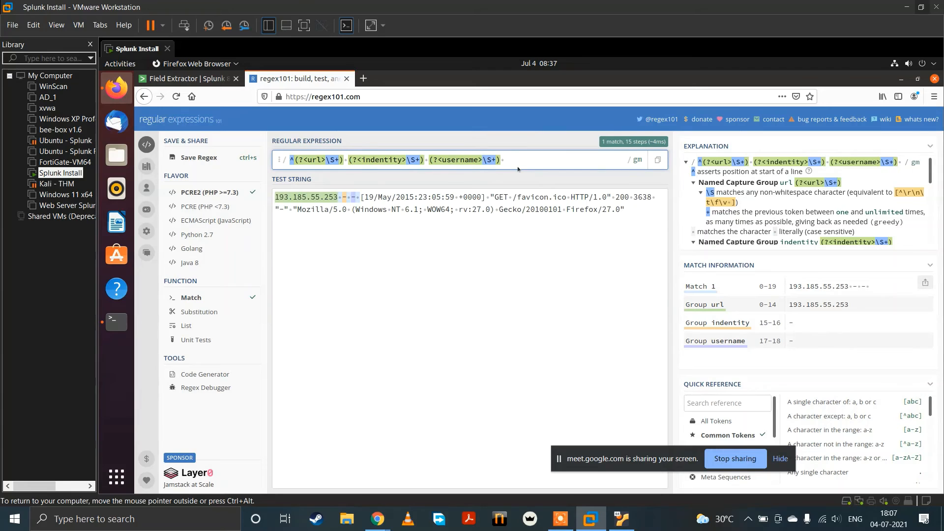
# Step: Extend the expression after the username group with an escaped opening bracket \[ and the named group (?<time>\S+)
pyautogui.write('[')
pyautogui.press('BackSpace')
pyautogui.write('\\[')
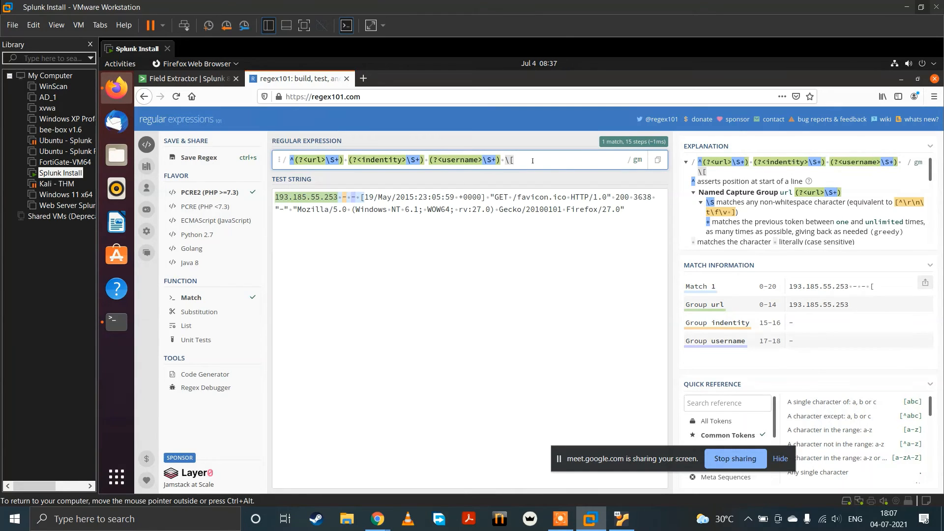
pyautogui.write('(')
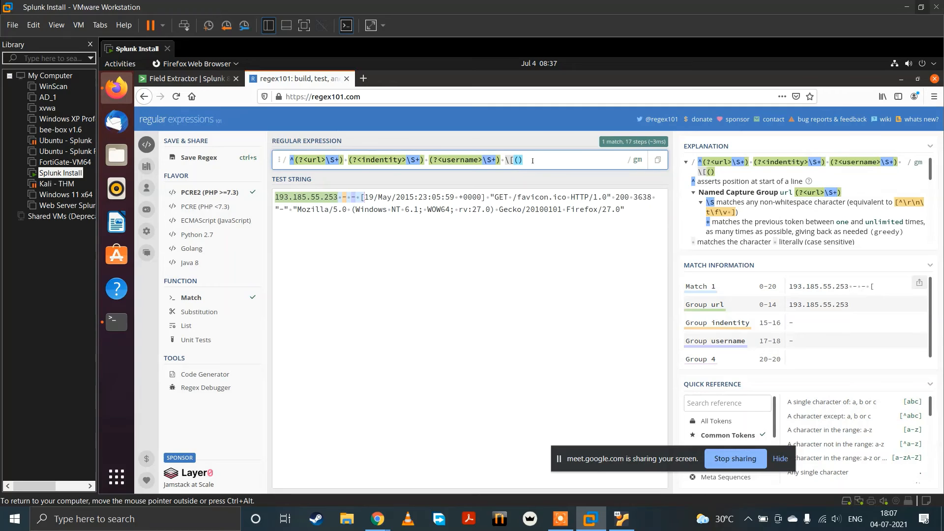
pyautogui.write('?<>')
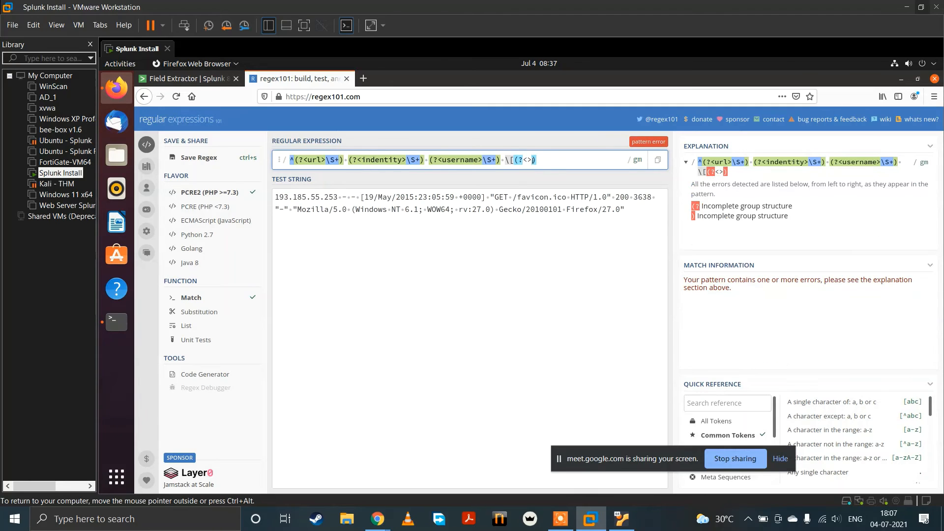
pyautogui.write('time')
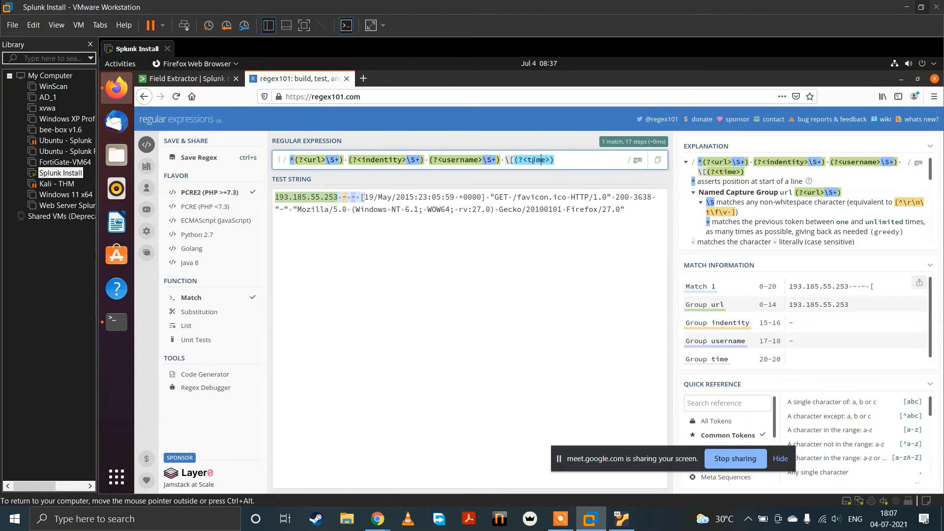
pyautogui.write('\\S=')
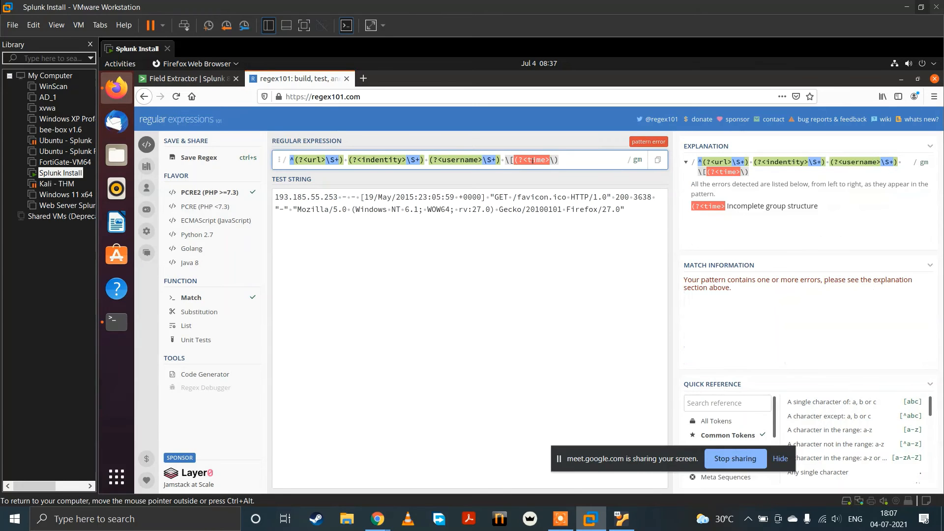
pyautogui.press('BackSpace')
pyautogui.write('+')
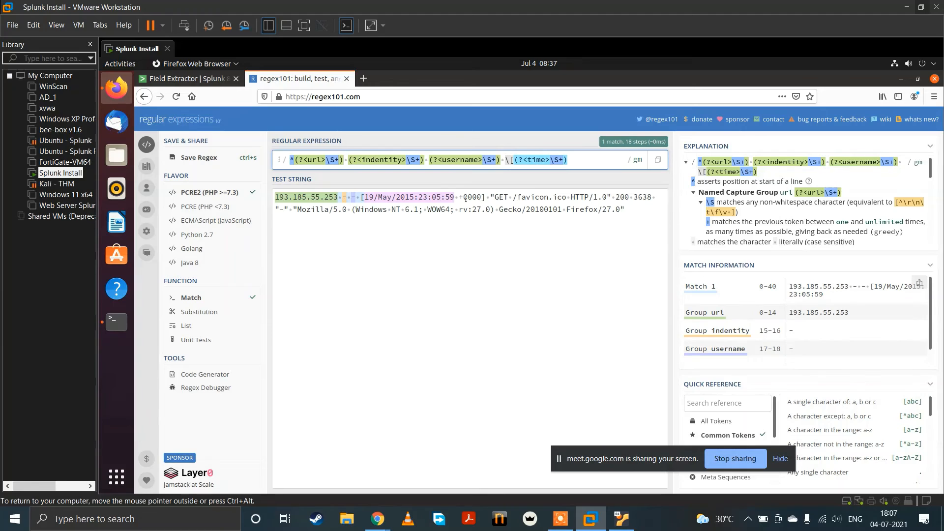
# Step: Insert [^]]* before \S+ in the time group to include the timezone offset, and check the group's match
pyautogui.click(454, 196)
pyautogui.moveTo(454, 197); pyautogui.dragTo(481, 197)
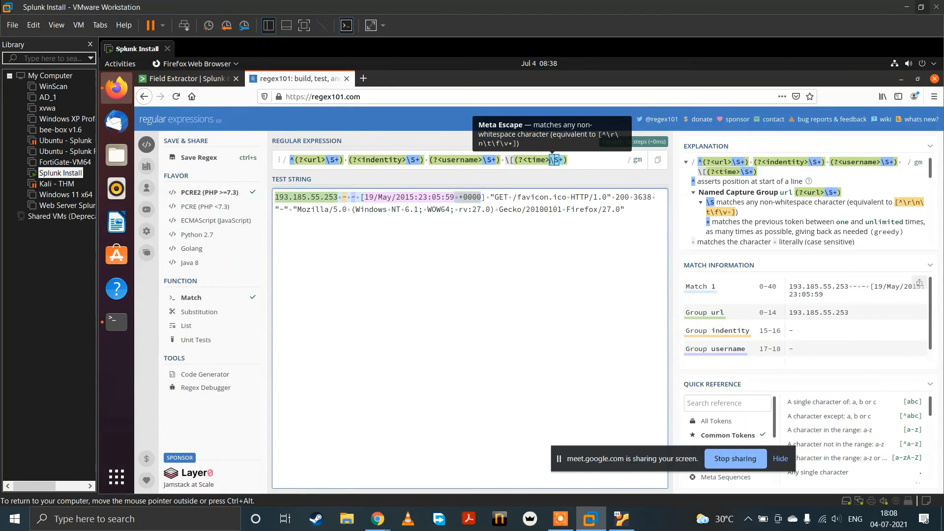
pyautogui.click(554, 159)
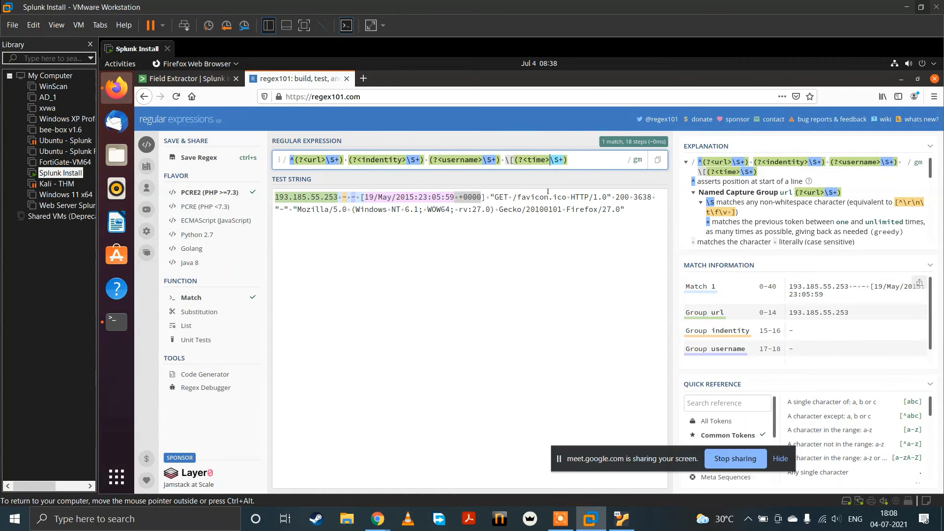
pyautogui.write('[')
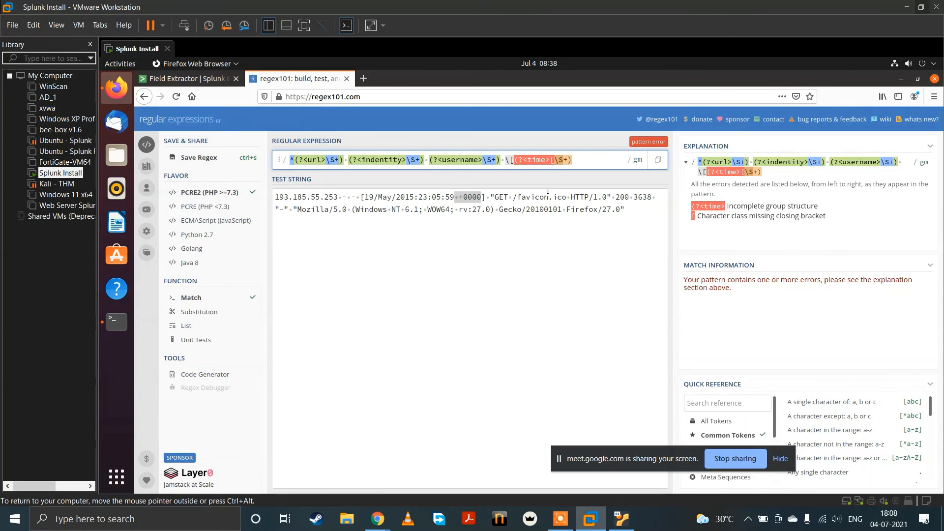
pyautogui.write('^')
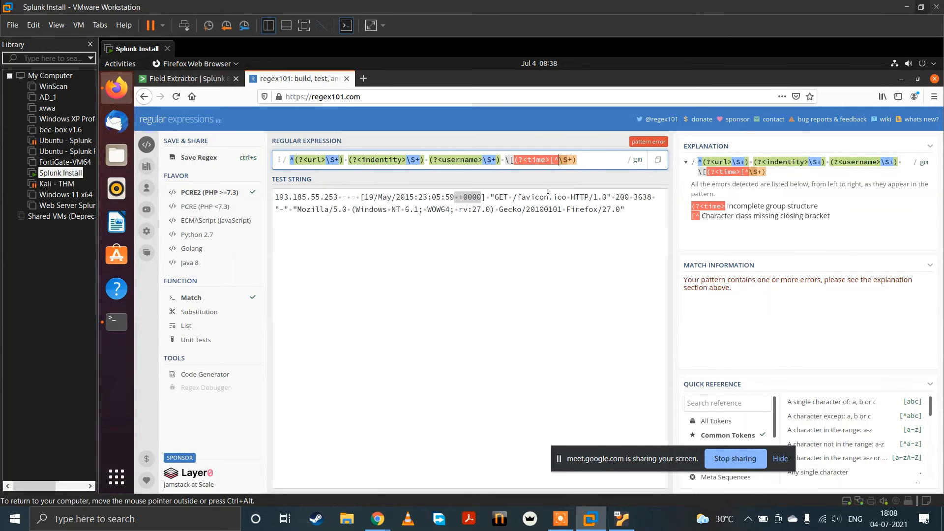
pyautogui.write(']]')
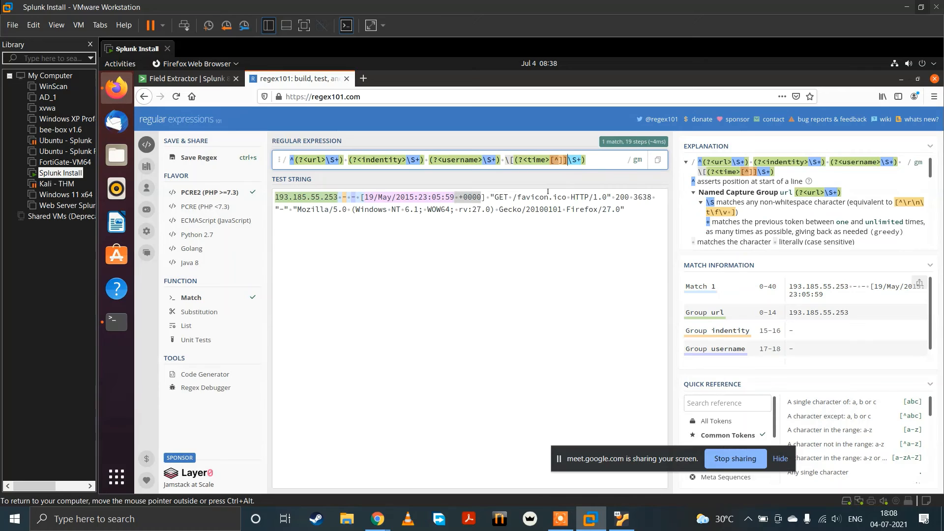
pyautogui.write('*')
pyautogui.scroll(-1, 886, 325)
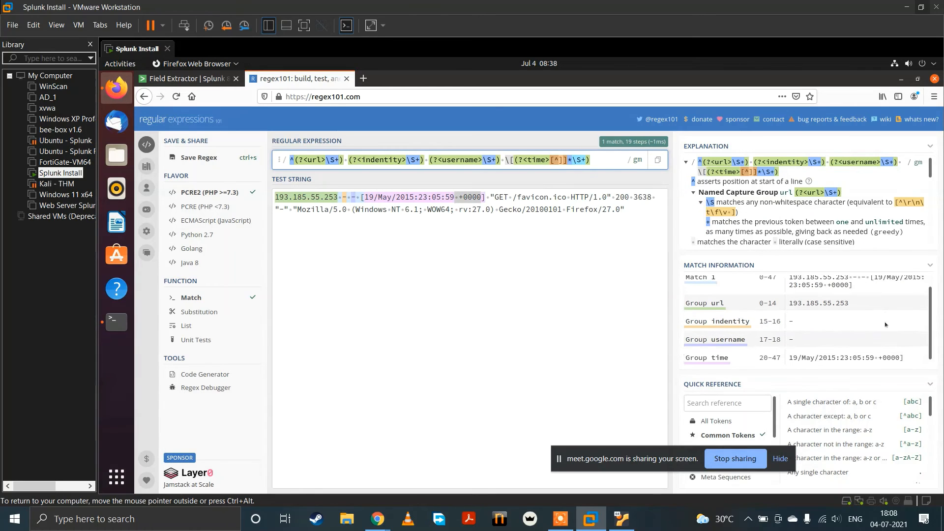
pyautogui.moveTo(904, 355); pyautogui.dragTo(899, 355)
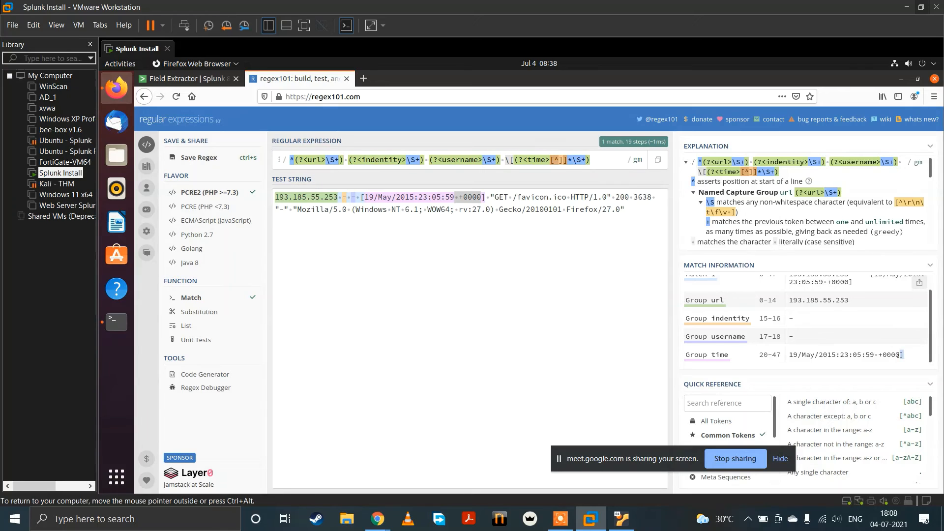
pyautogui.click(595, 159)
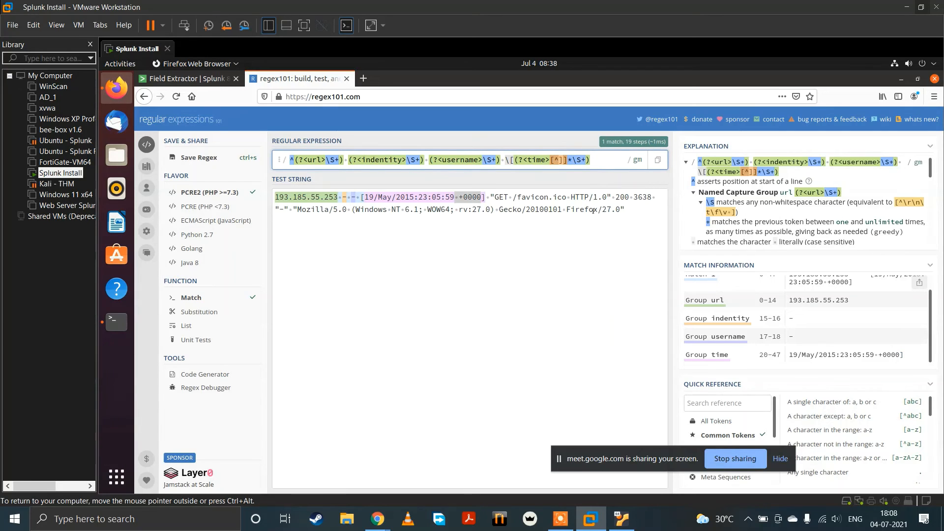
pyautogui.write('\\[')
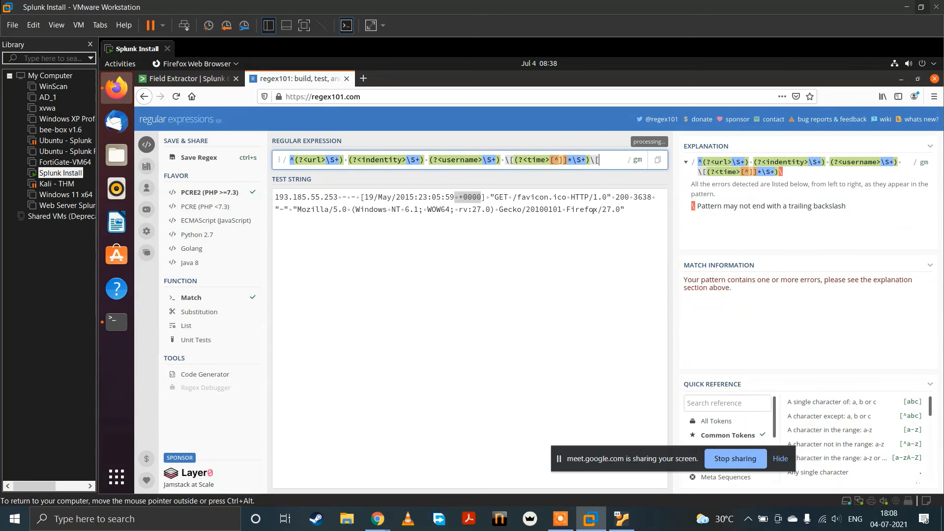
pyautogui.press('BackSpace')
pyautogui.press('BackSpace')
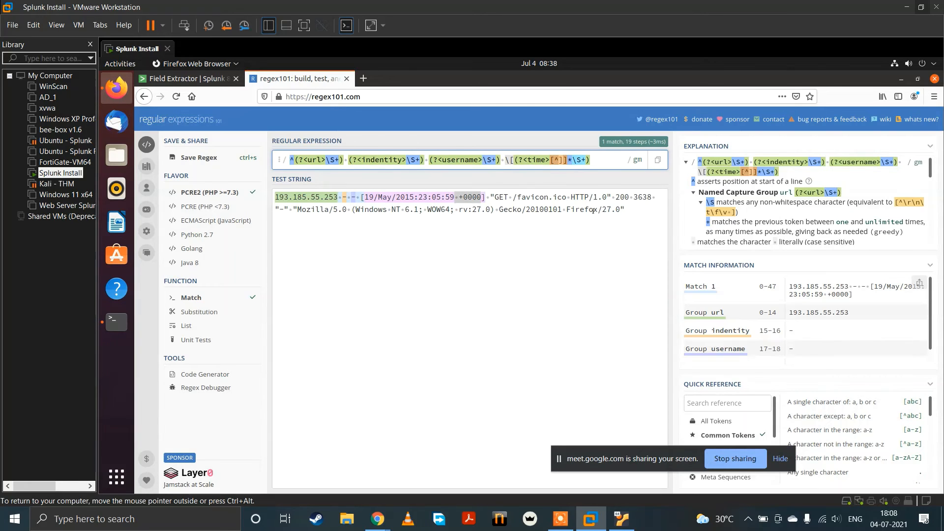
pyautogui.write('\\[')
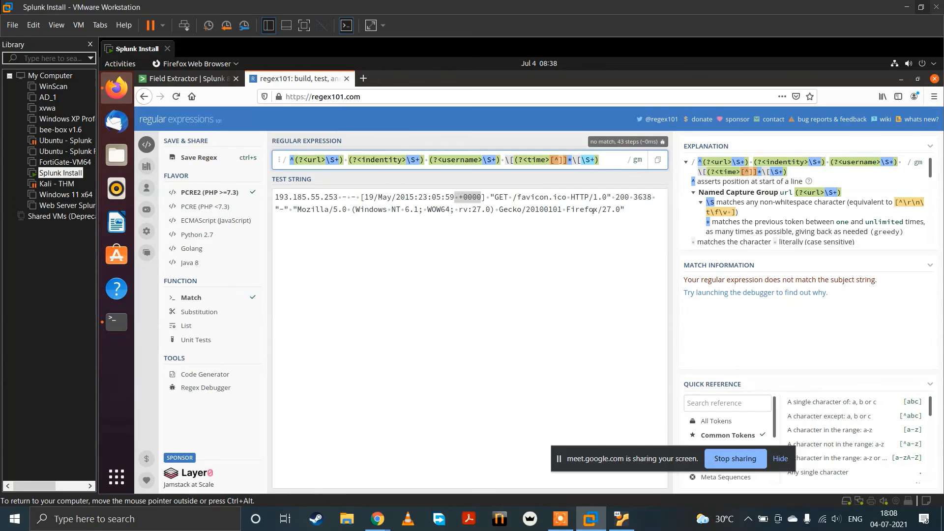
pyautogui.press('BackSpace')
pyautogui.press('BackSpace')
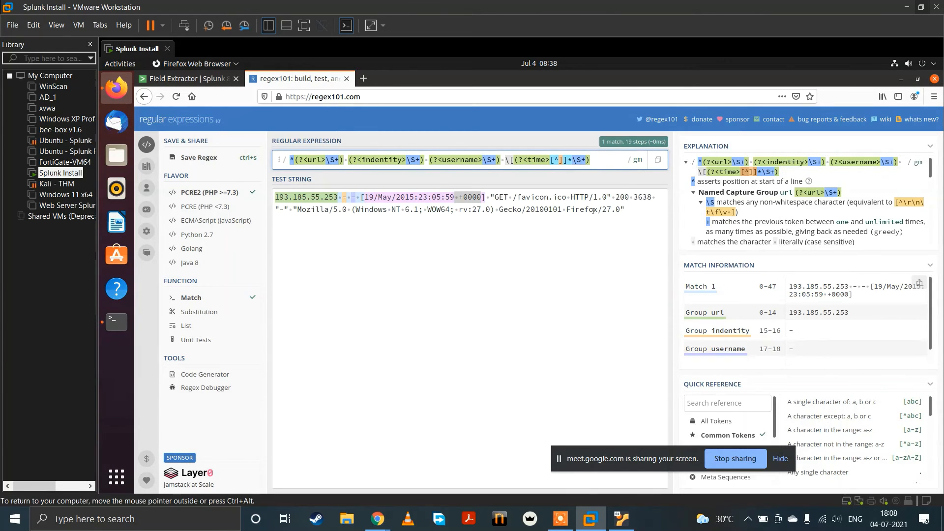
pyautogui.write('\\')
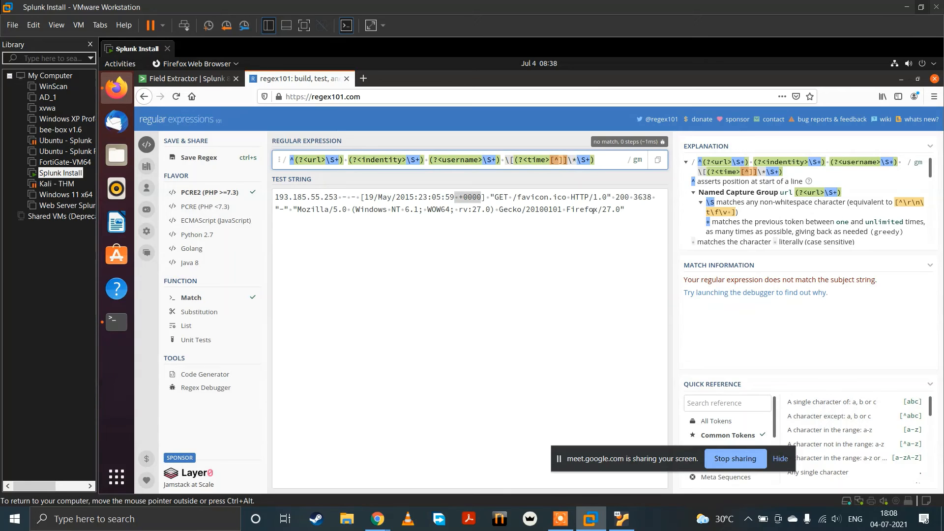
# Step: Move [^]]* in the time group from before \S+ to after it, so the group is (?<time>\S+[^]]*)
pyautogui.press('Right')
pyautogui.press('Right')
pyautogui.press('BackSpace')
pyautogui.press('BackSpace')
pyautogui.press('BackSpace')
pyautogui.press('BackSpace')
pyautogui.press('BackSpace')
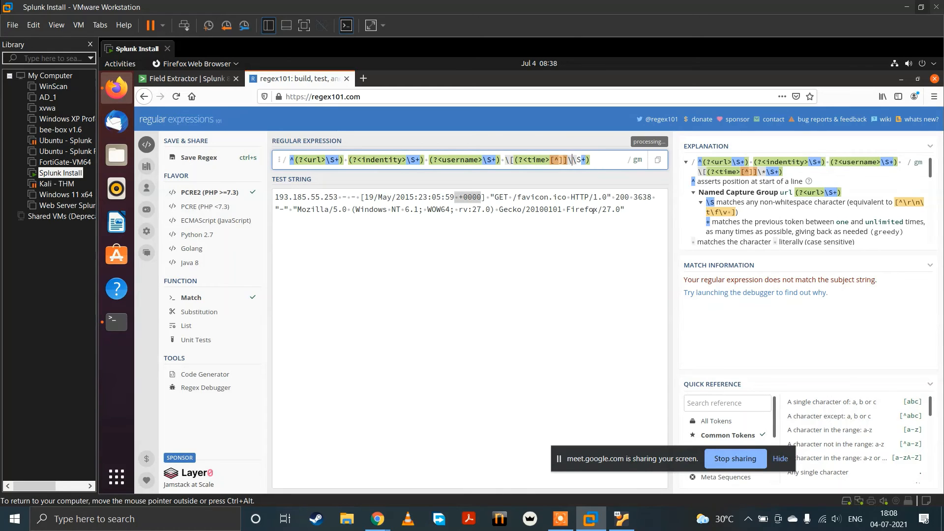
pyautogui.press('BackSpace')
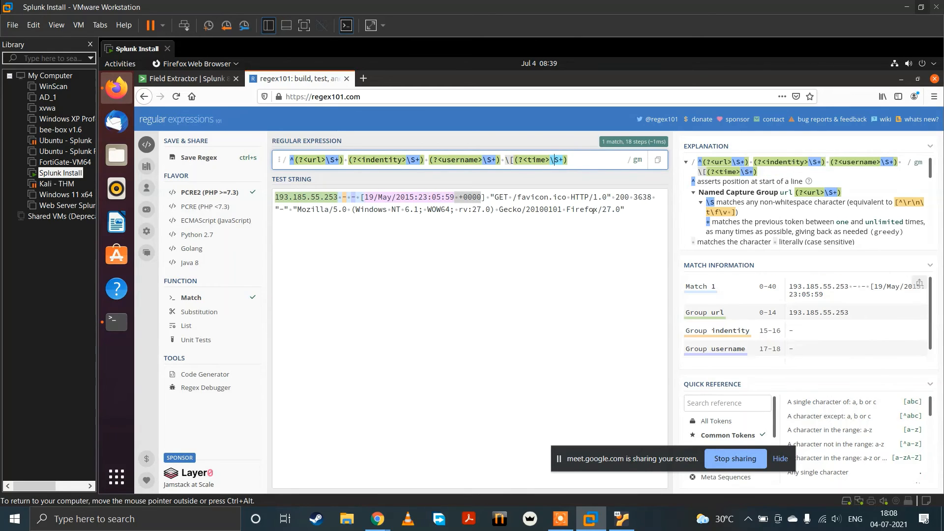
pyautogui.press('Right')
pyautogui.press('Right')
pyautogui.press('Right')
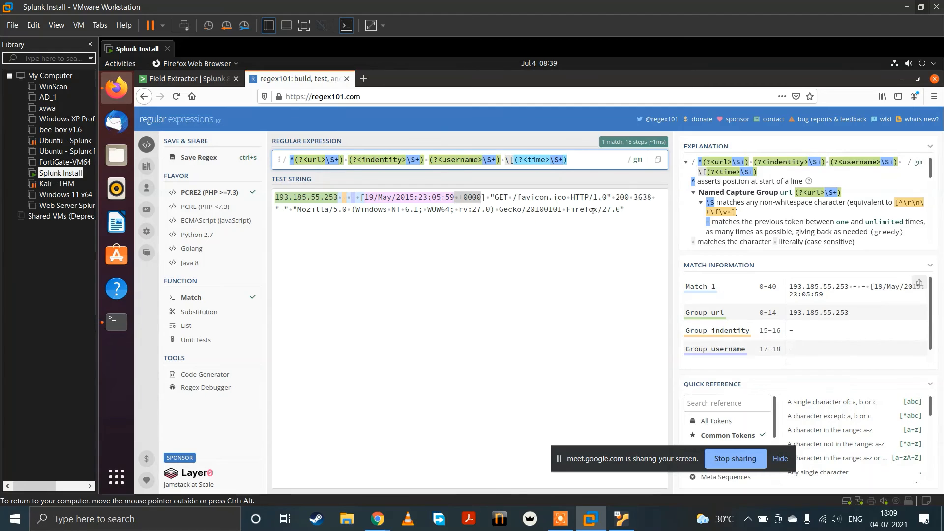
pyautogui.write('[')
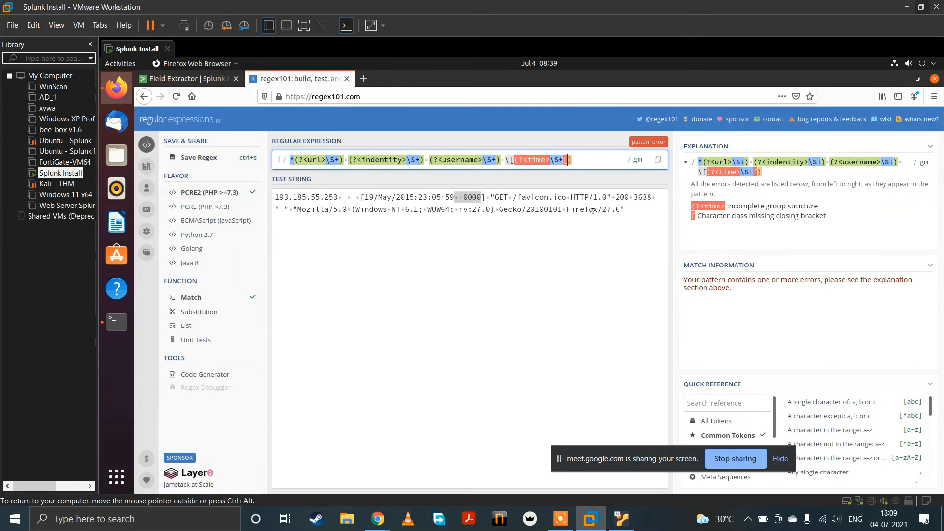
pyautogui.write('^]')
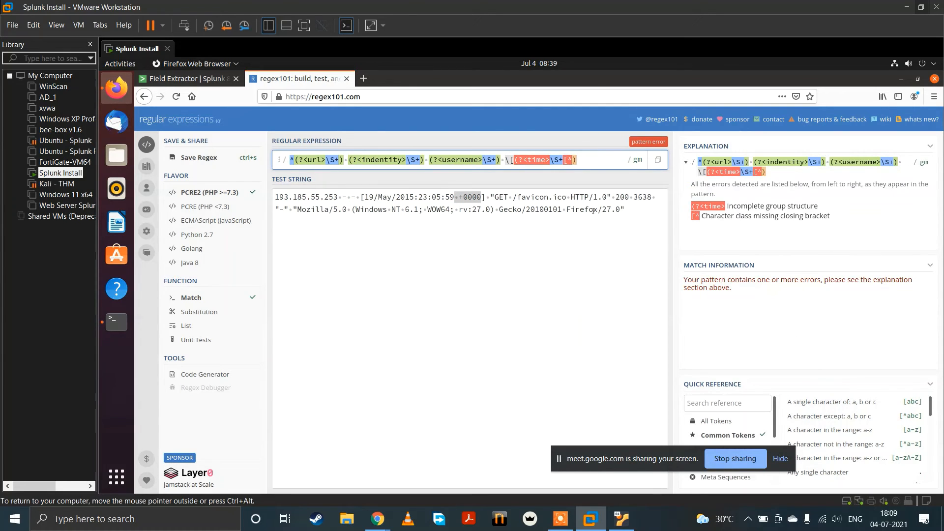
pyautogui.write(']*')
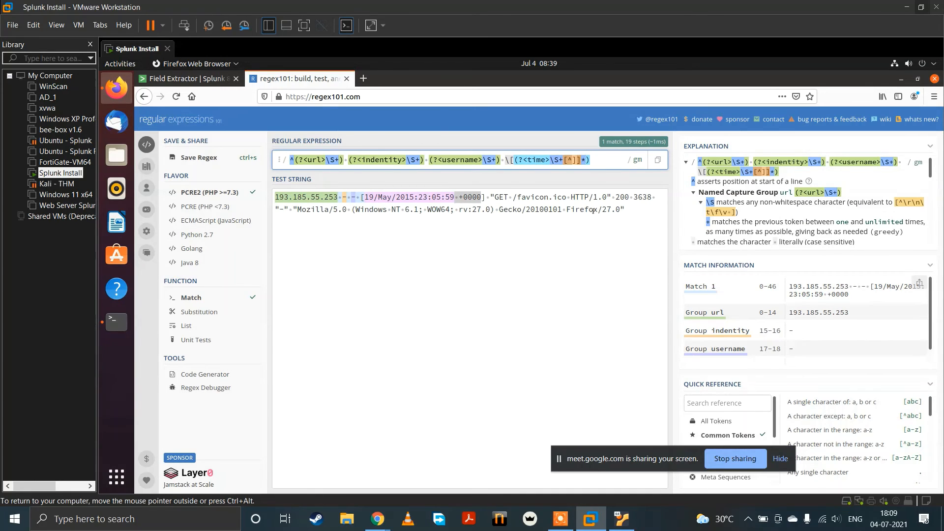
# Step: Try an escaped opening bracket \[ after the time group, remove it, and check the group's match
pyautogui.press('BackSpace')
pyautogui.write(')\\[')
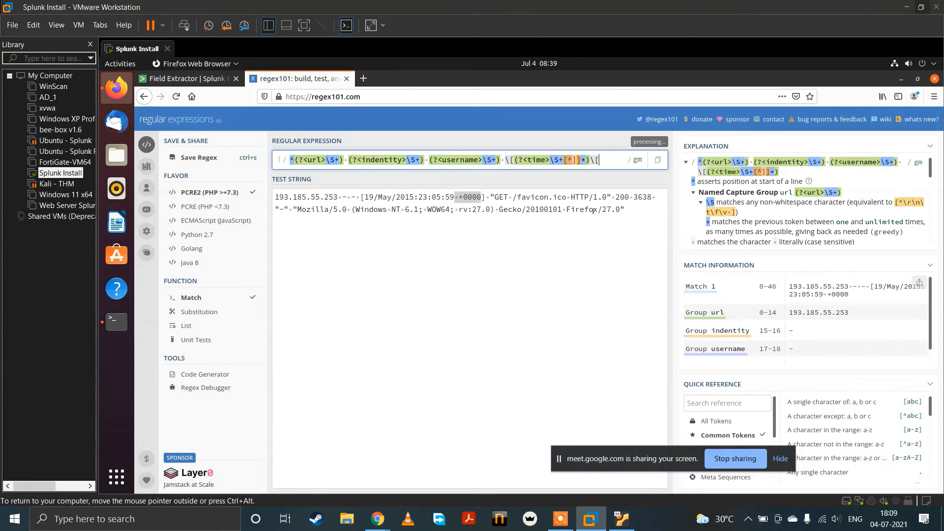
pyautogui.press('BackSpace')
pyautogui.press('BackSpace')
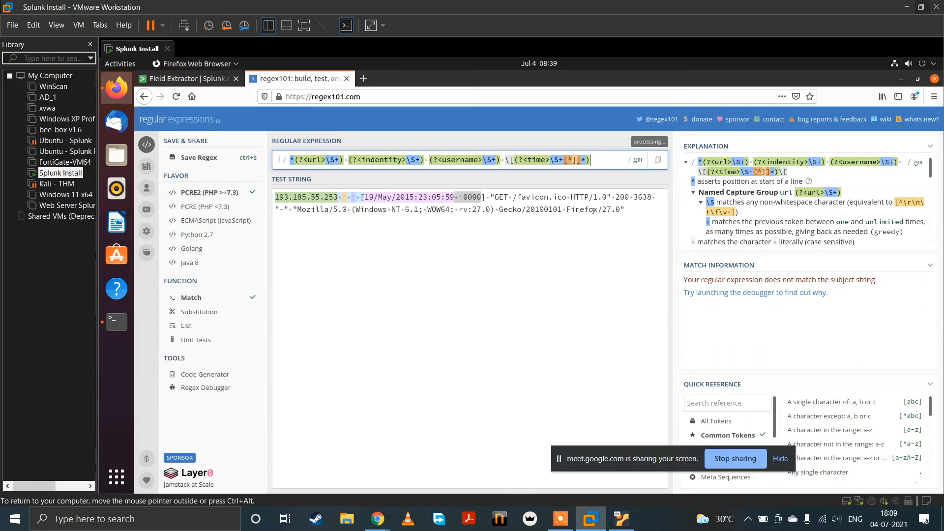
pyautogui.scroll(-1, 820, 300)
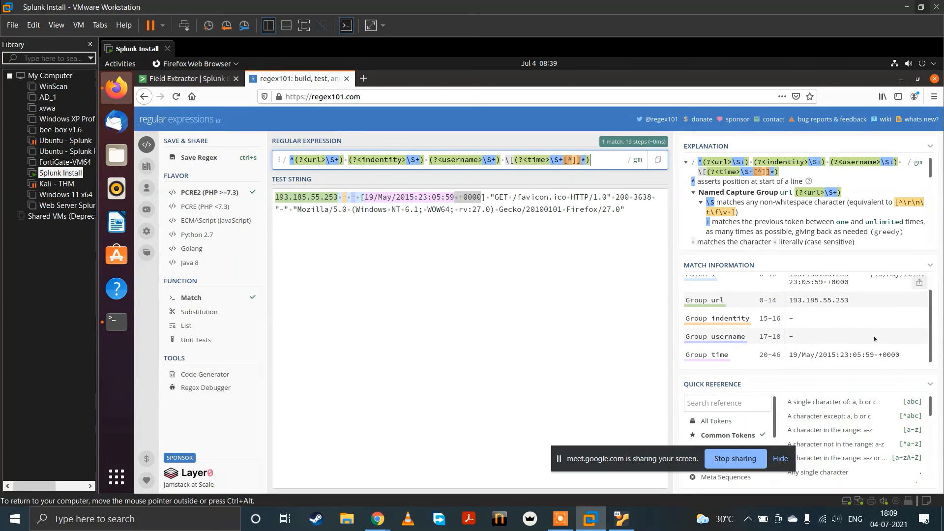
pyautogui.doubleClick(892, 354)
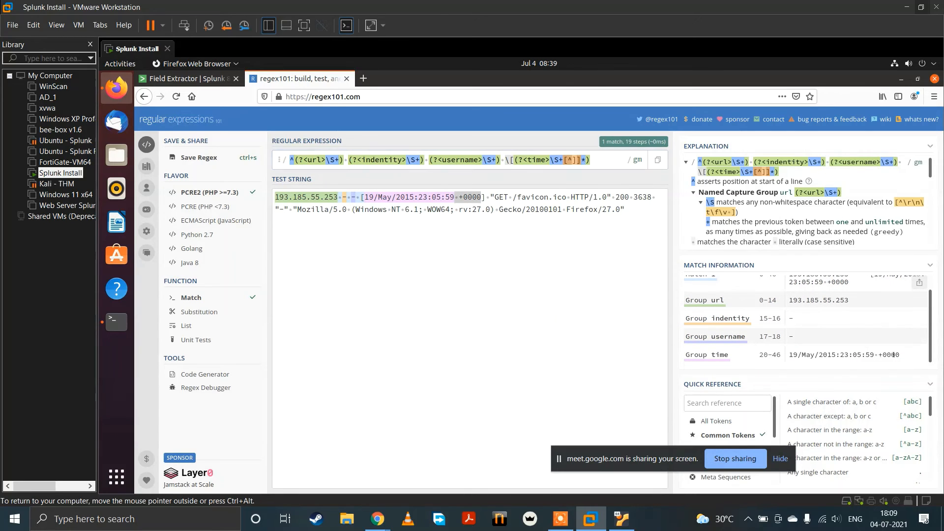
# Step: Extend the expression after the time group with an escaped closing bracket \] followed by a space
pyautogui.click(596, 161)
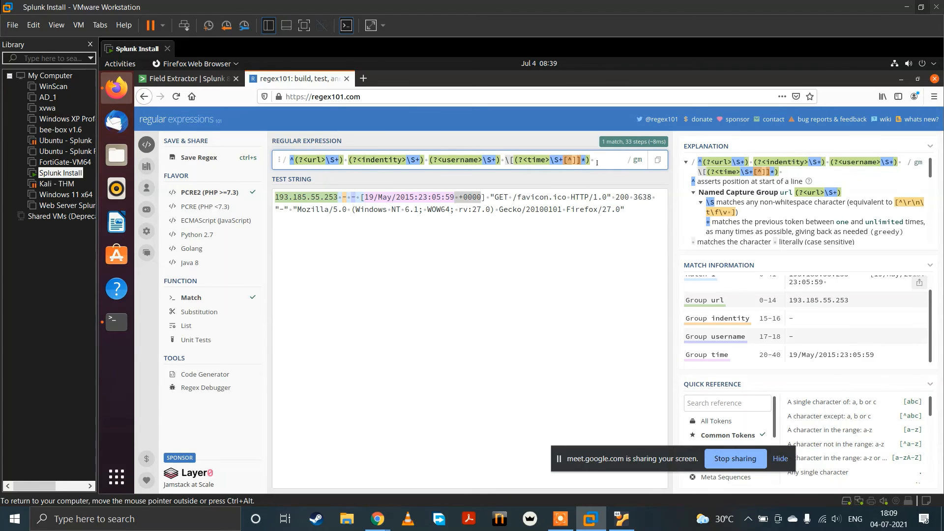
pyautogui.write('\\')
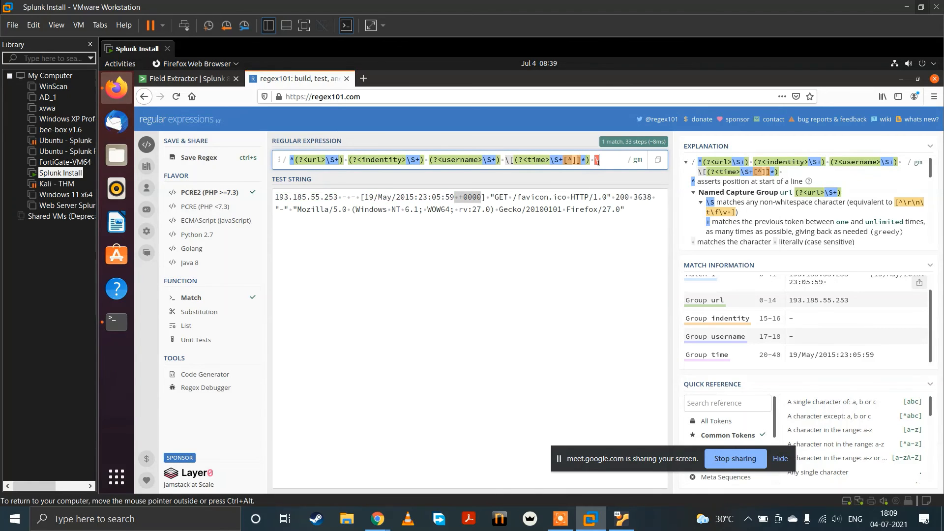
pyautogui.press('BackSpace')
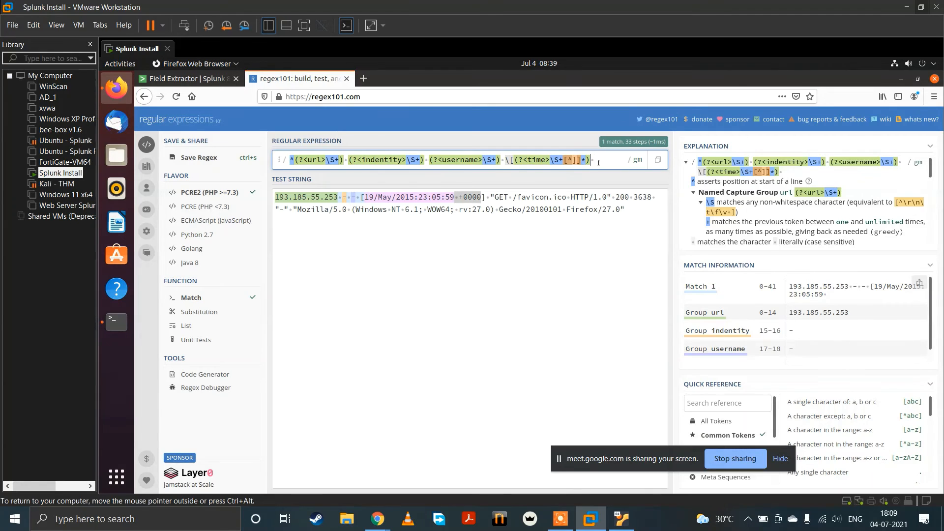
pyautogui.write('\\[')
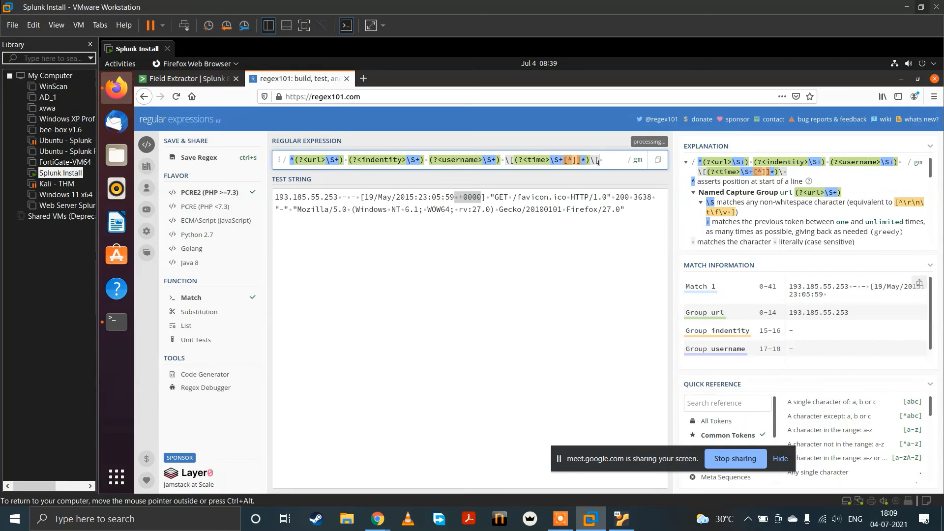
pyautogui.press('Left')
pyautogui.press('Left')
pyautogui.press('Left')
pyautogui.press('Left')
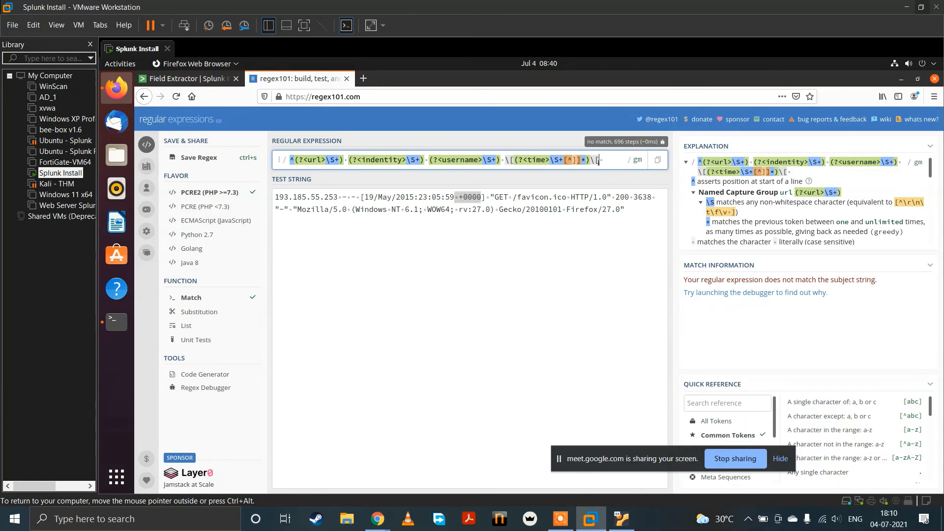
pyautogui.press('BackSpace')
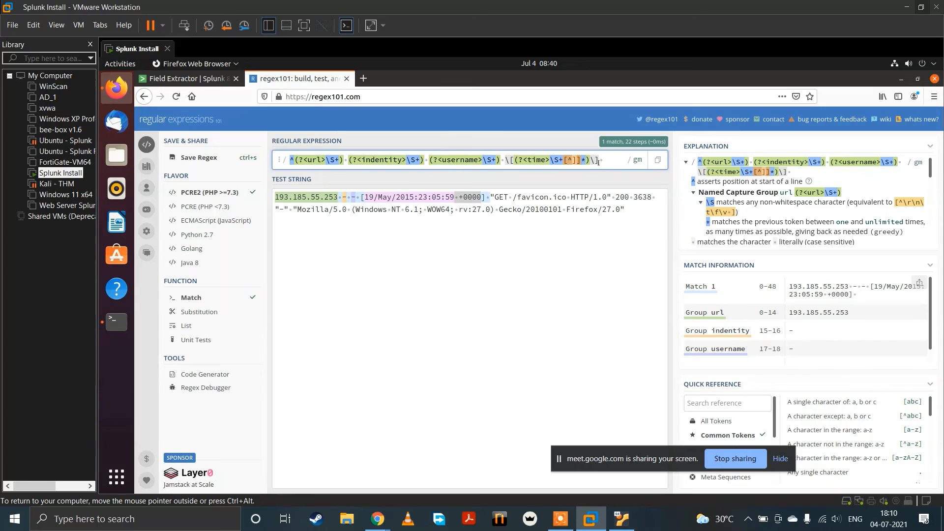
pyautogui.press('BackSpace')
pyautogui.write('[')
pyautogui.write(']')
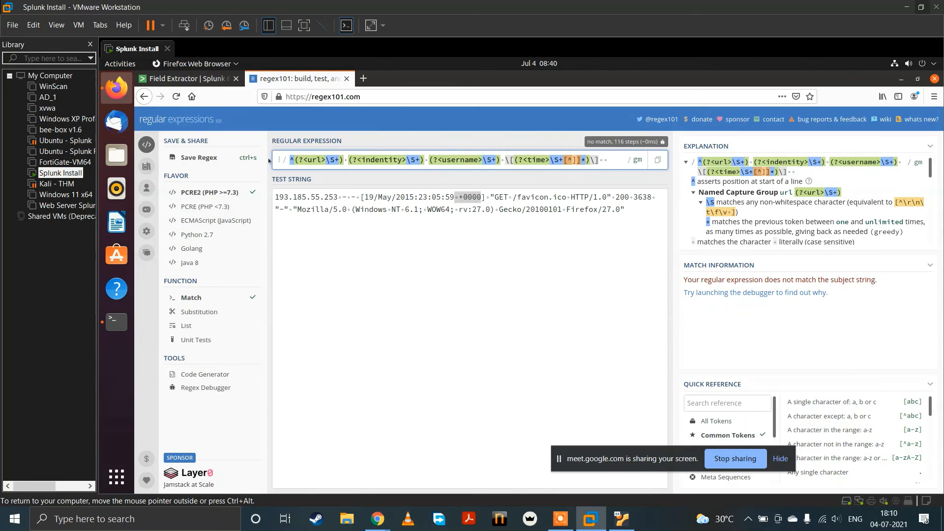
# Step: Go over the named groups in the regular expression and remove the extra space at its end
pyautogui.click(289, 159)
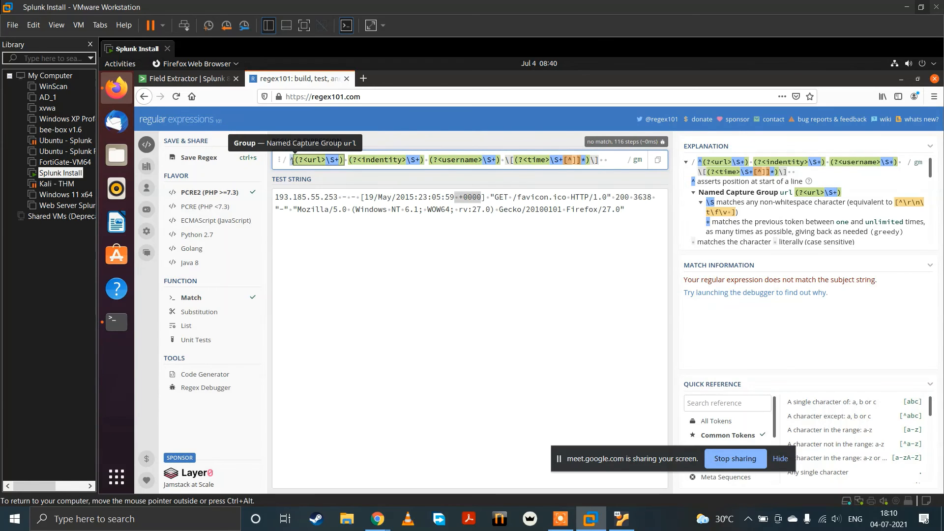
pyautogui.click(307, 159)
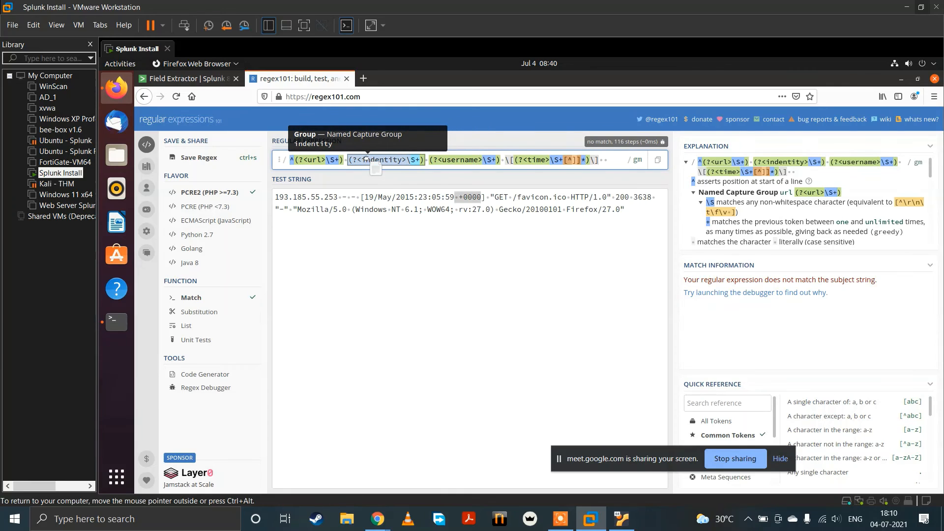
pyautogui.click(451, 159)
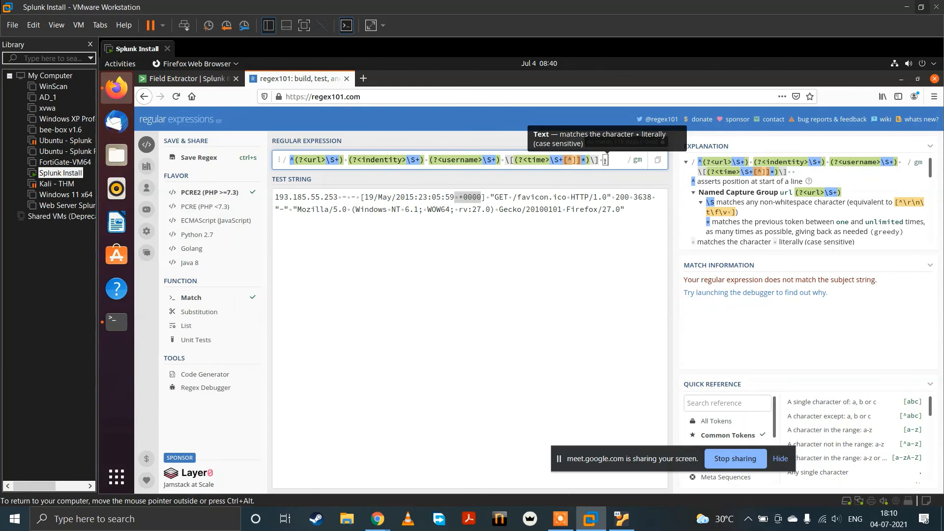
pyautogui.press('BackSpace')
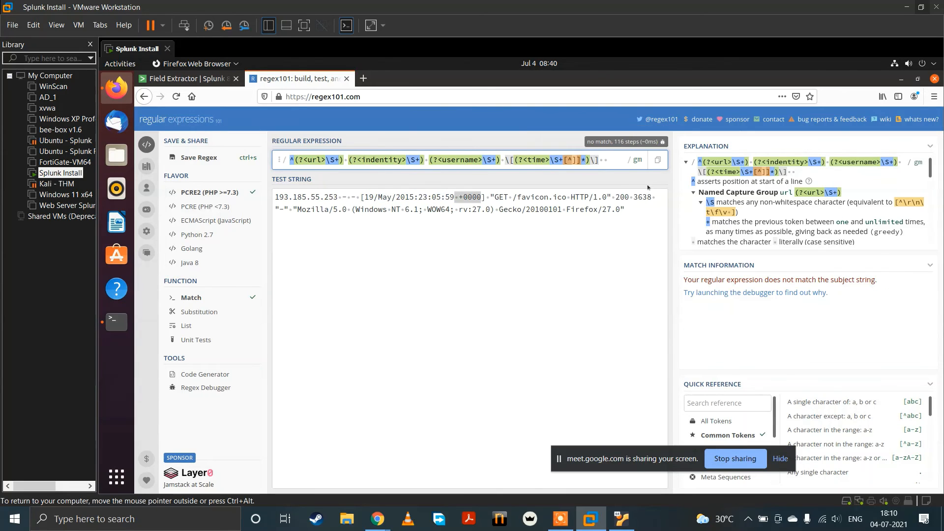
pyautogui.press('BackSpace')
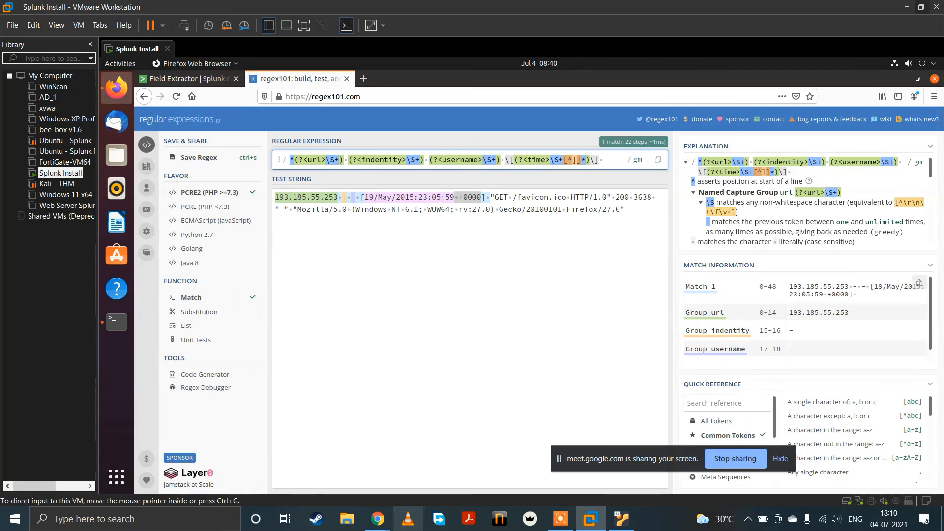
pyautogui.moveTo(376, 520)
pyautogui.click(252, 460)
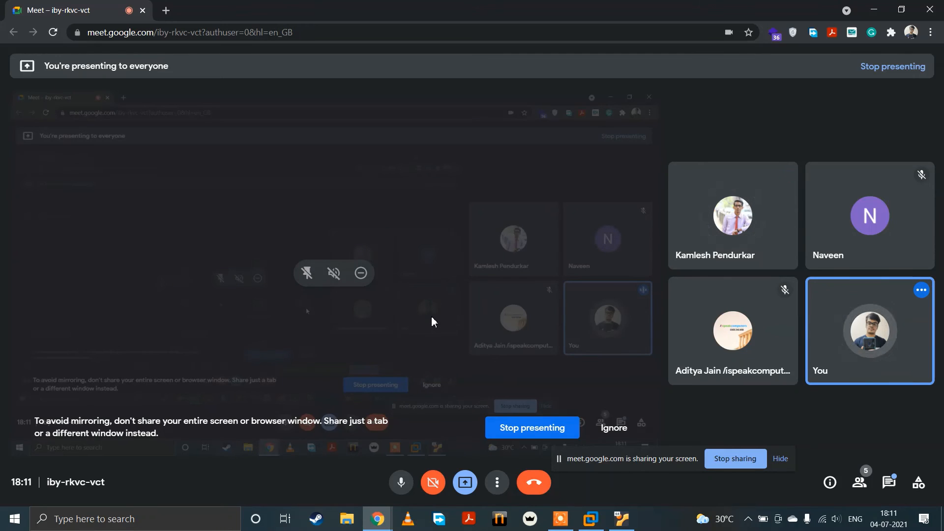
pyautogui.click(588, 519)
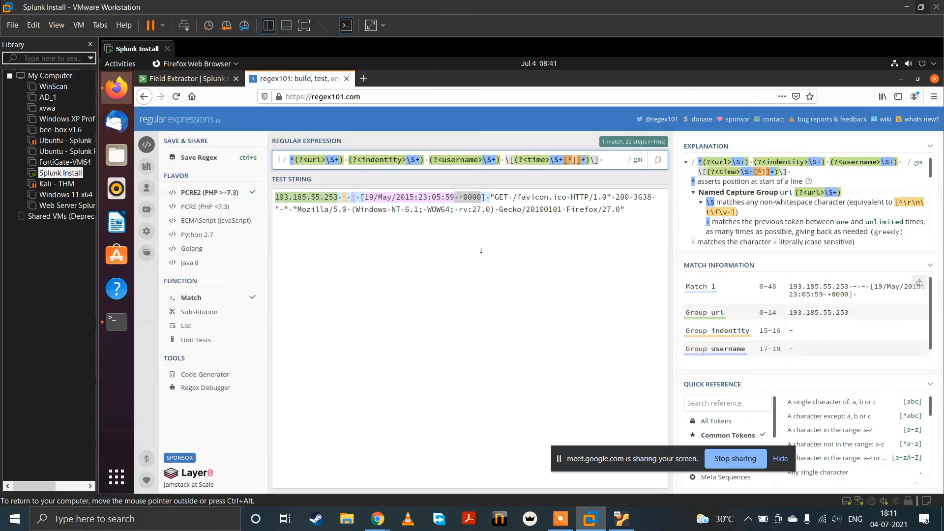
# Step: Highlight the quoted GET after the timestamp in the test string and return to the end of the regular expression
pyautogui.click(488, 196)
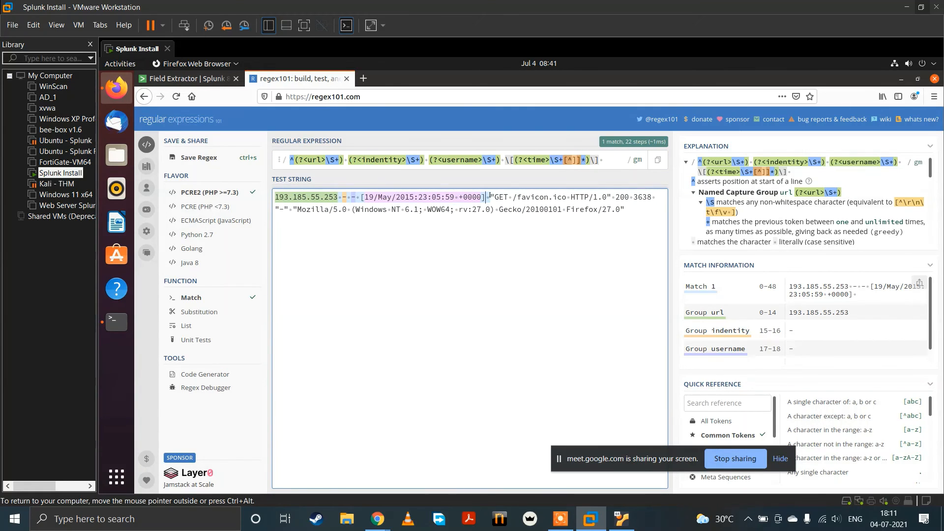
pyautogui.moveTo(488, 197); pyautogui.dragTo(510, 197)
pyautogui.moveTo(374, 527)
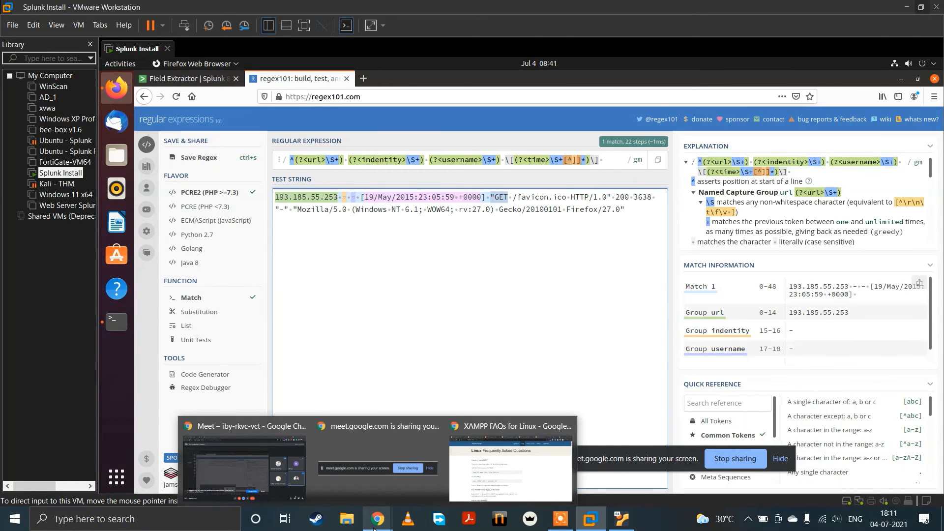
pyautogui.click(607, 161)
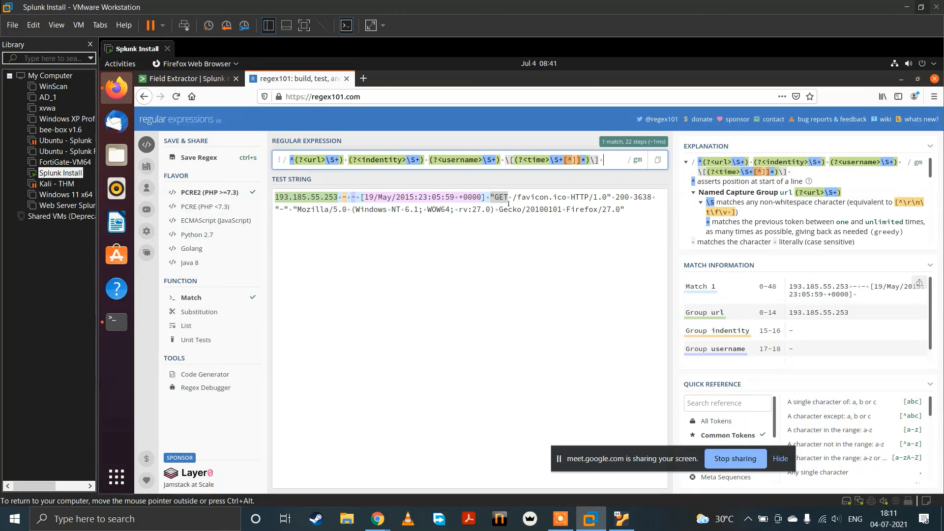
pyautogui.click(485, 197)
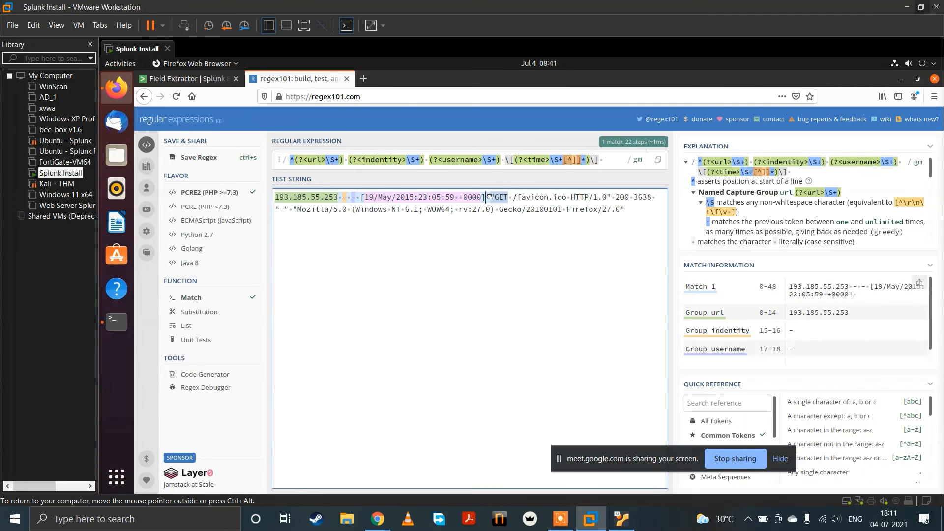
pyautogui.click(501, 240)
pyautogui.click(613, 158)
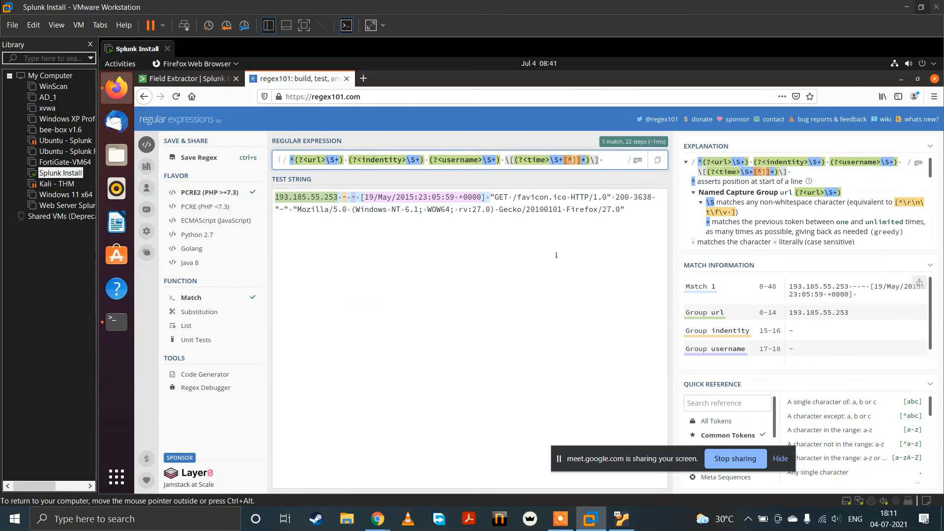
pyautogui.write('[')
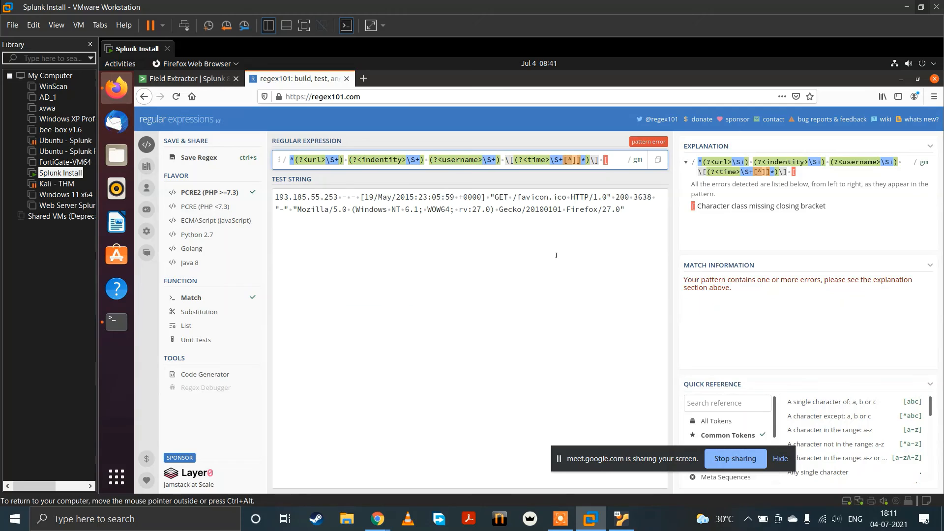
pyautogui.press('BackSpace')
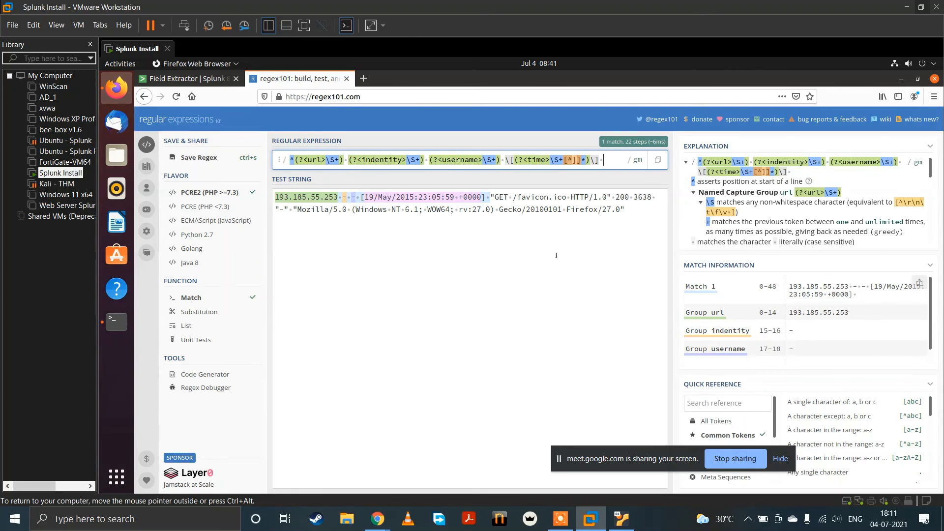
# Step: Extend the expression with an escaped quote \" and a named group method matching \S+, followed by a space
pyautogui.write('\\')
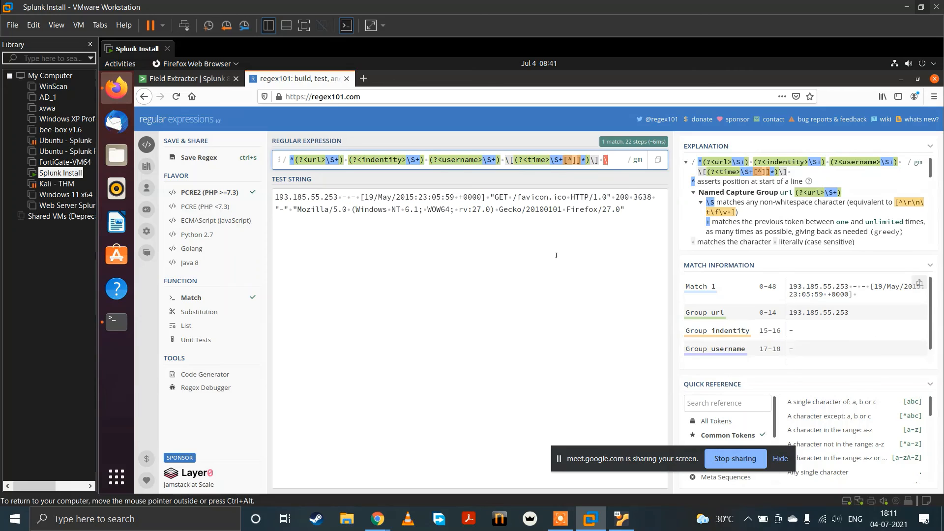
pyautogui.write('"')
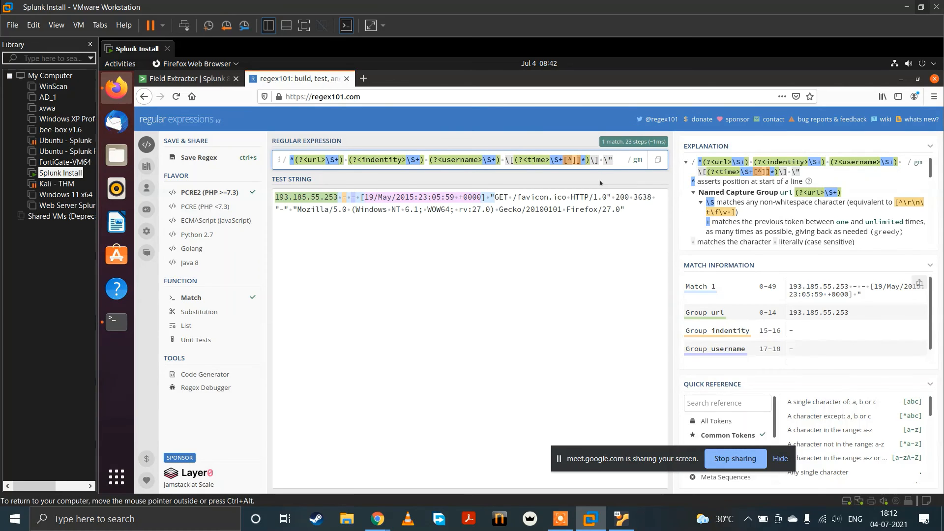
pyautogui.write('(')
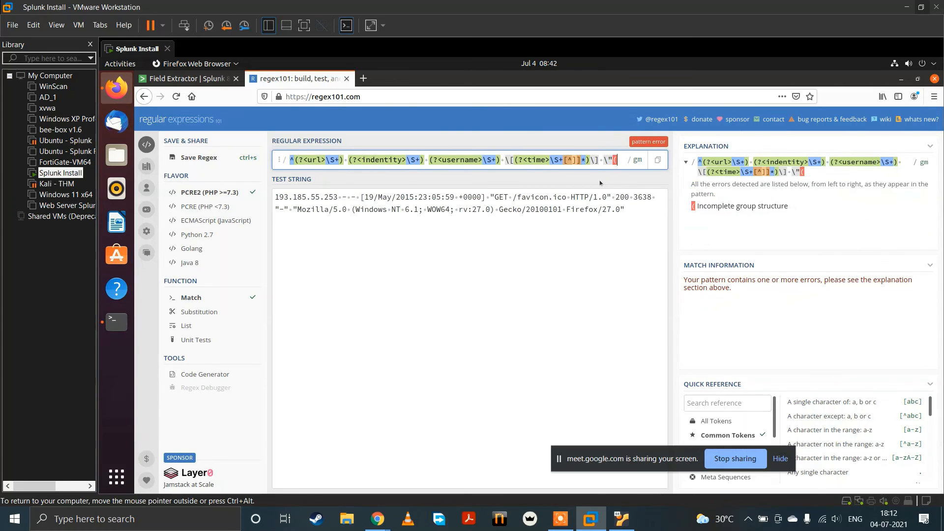
pyautogui.write('?<')
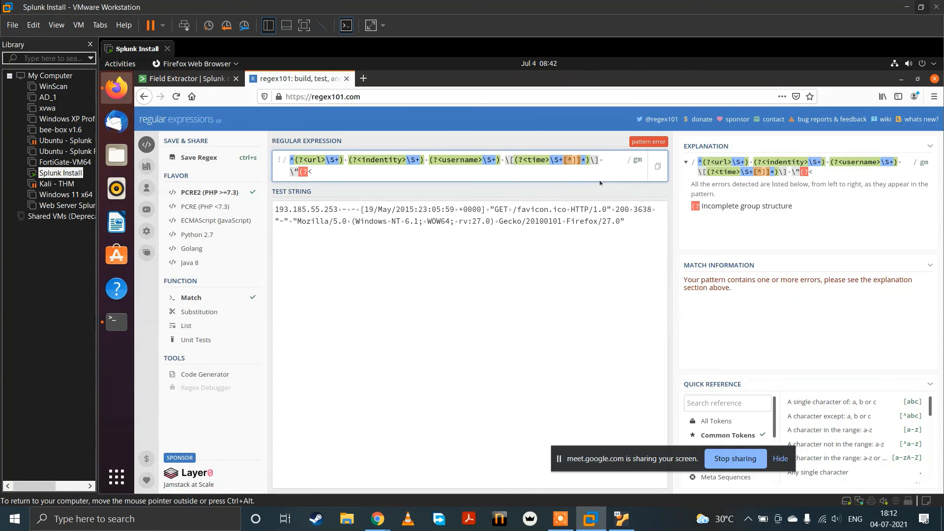
pyautogui.write('method')
pyautogui.write('>\\')
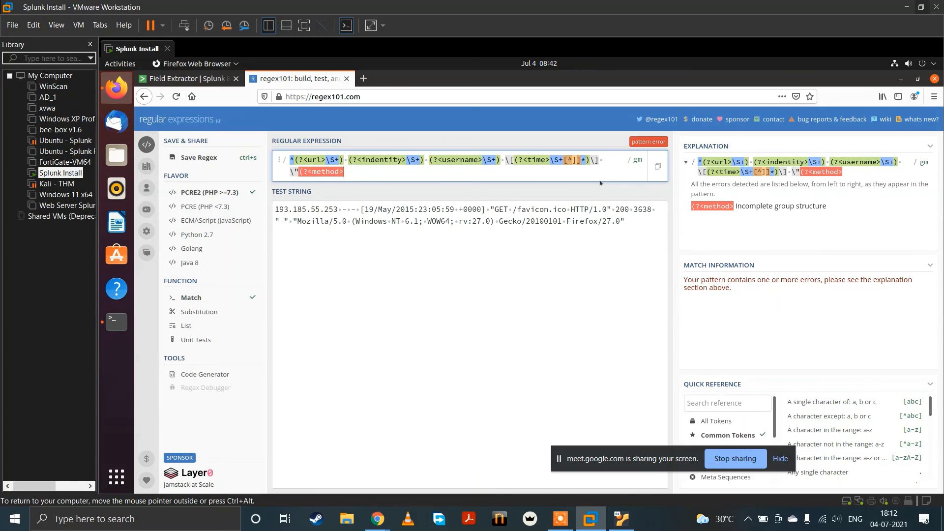
pyautogui.write('S+)')
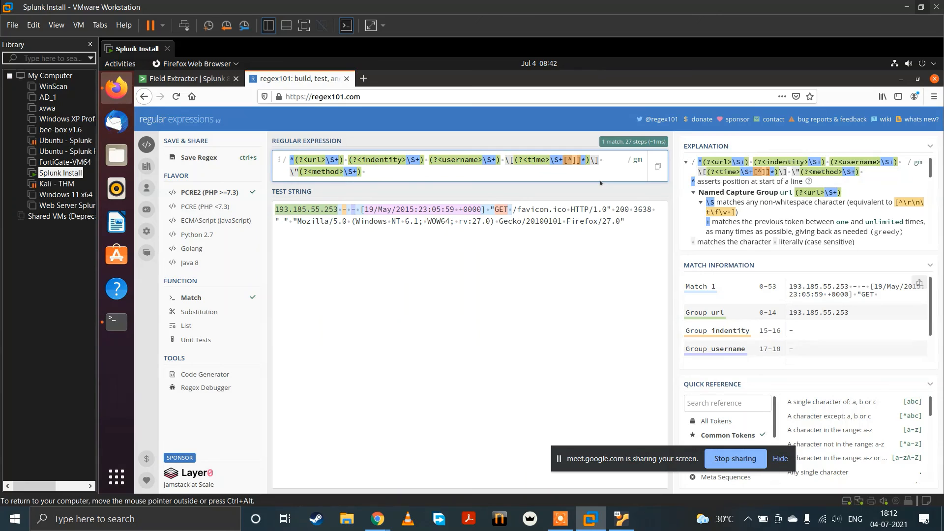
# Step: Switch to the Google Meet call to check on it, and return to the virtual machine in VMware Workstation
pyautogui.moveTo(389, 528)
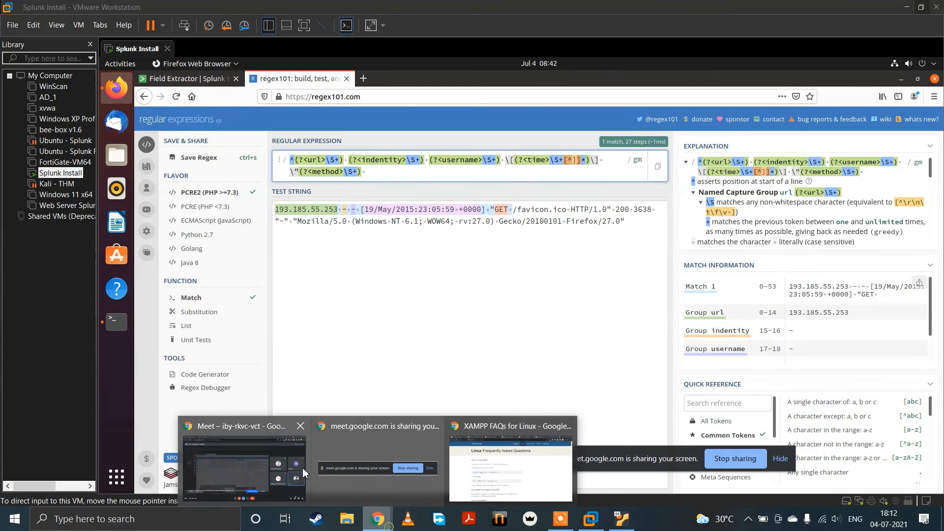
pyautogui.click(267, 447)
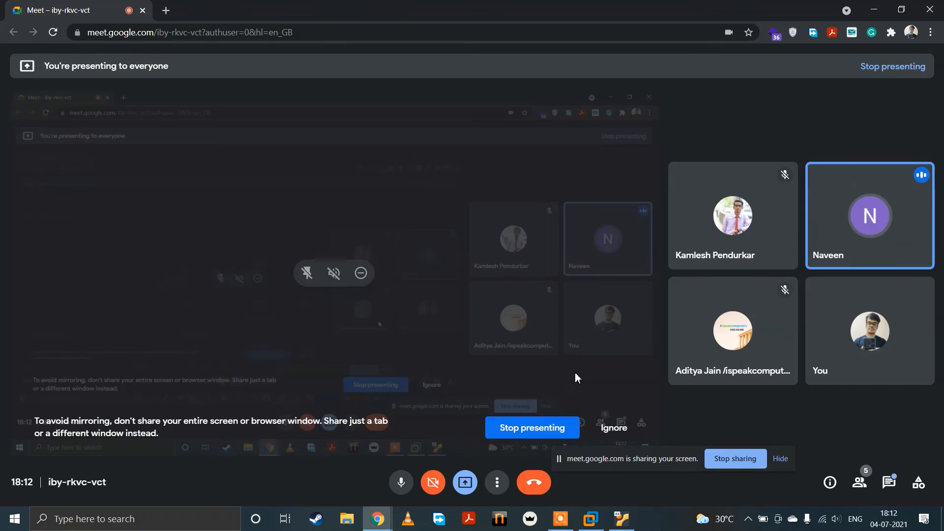
pyautogui.click(590, 519)
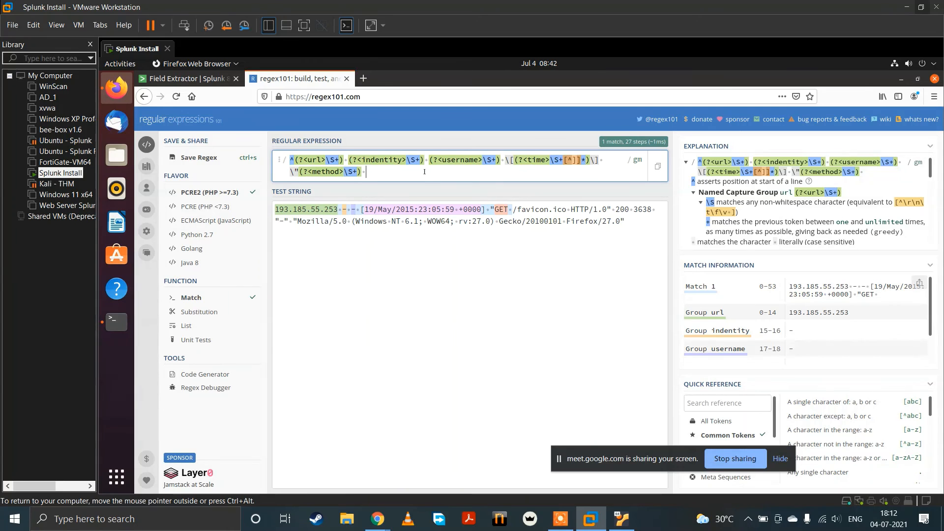
# Step: Append a named group url matching \S+ after the method group to capture the path starting with the slash
pyautogui.write('(')
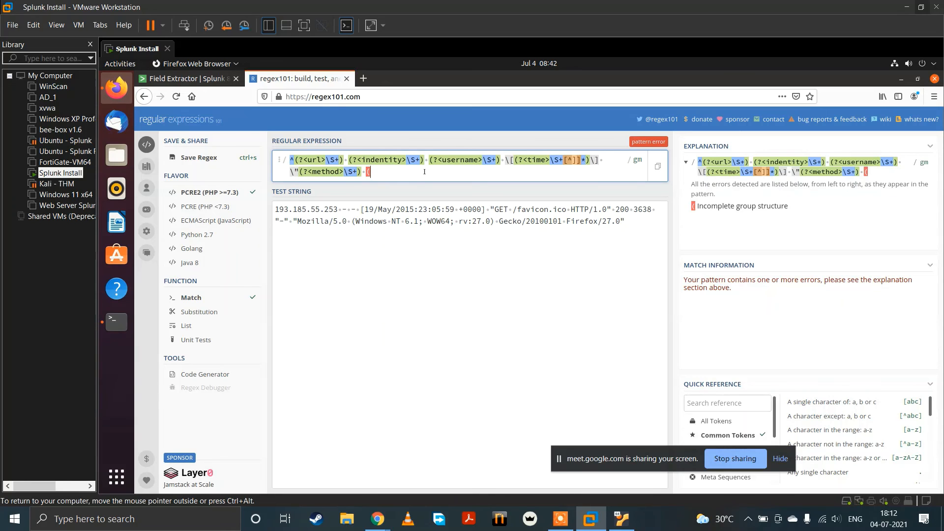
pyautogui.write('?')
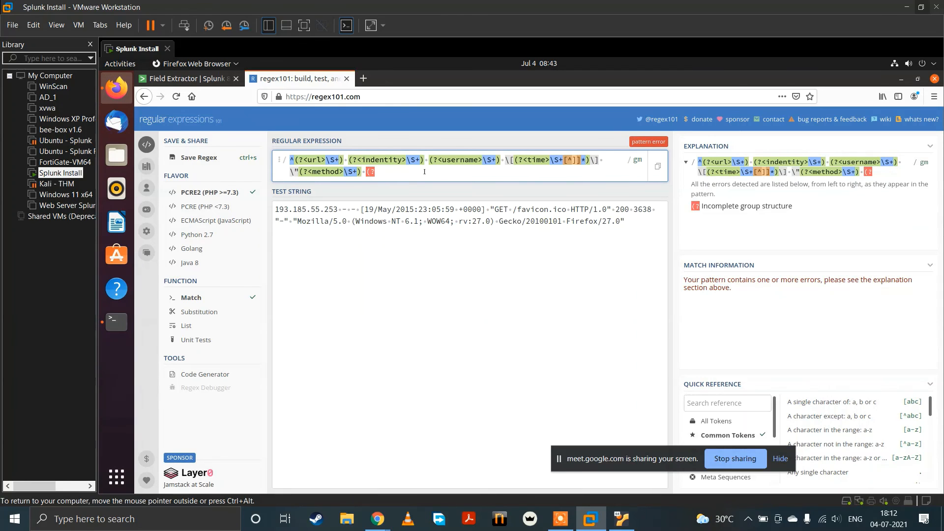
pyautogui.click(512, 210)
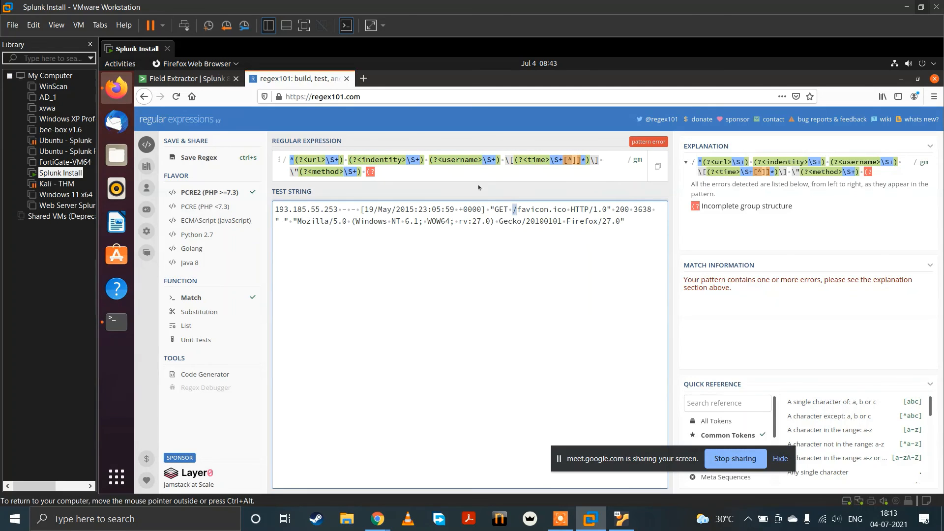
pyautogui.click(473, 167)
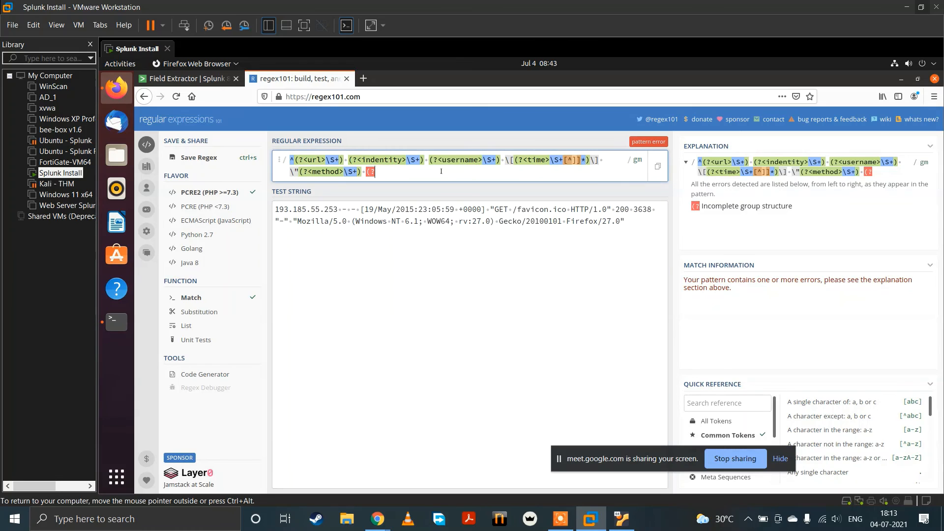
pyautogui.write('(')
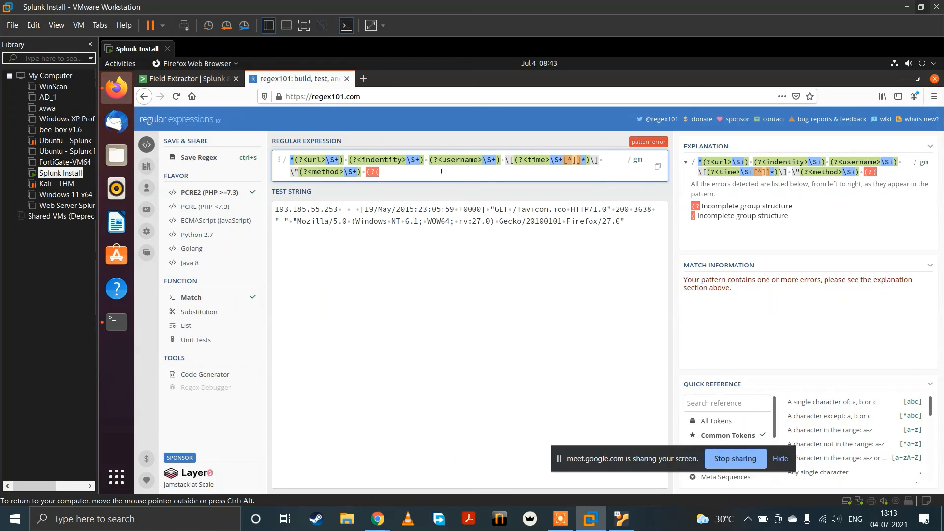
pyautogui.press('BackSpace')
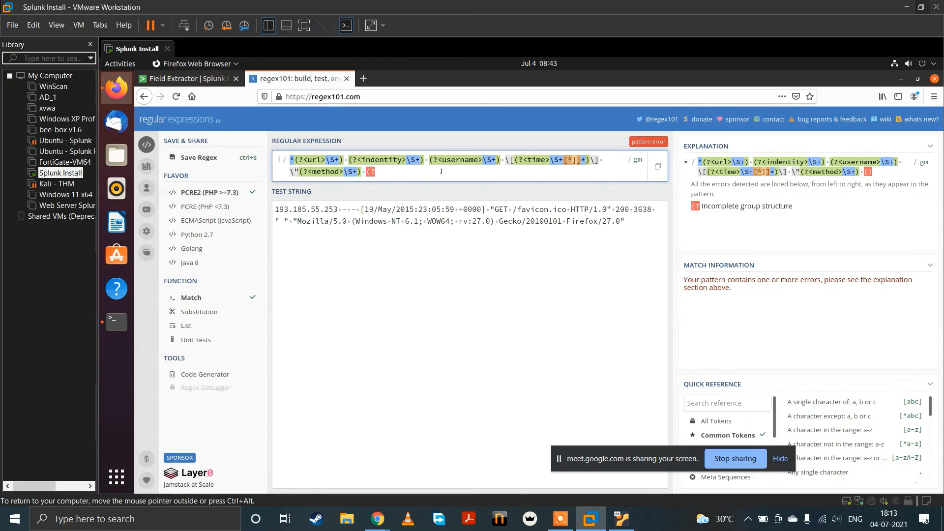
pyautogui.write('<url>')
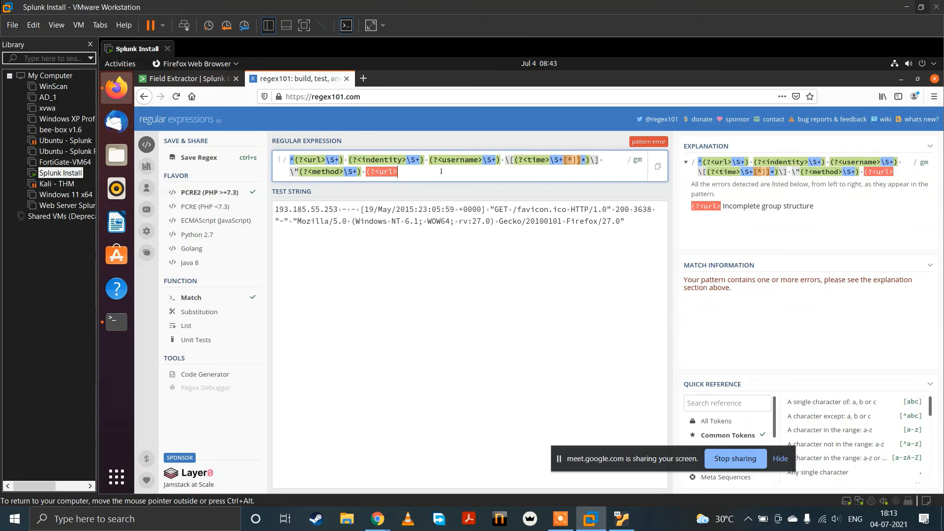
pyautogui.write('\\S+)')
# Step: End the expression with a space and rename its first named group, which captures the leading IP address, as a client IP field
pyautogui.press('Left')
pyautogui.press('Left')
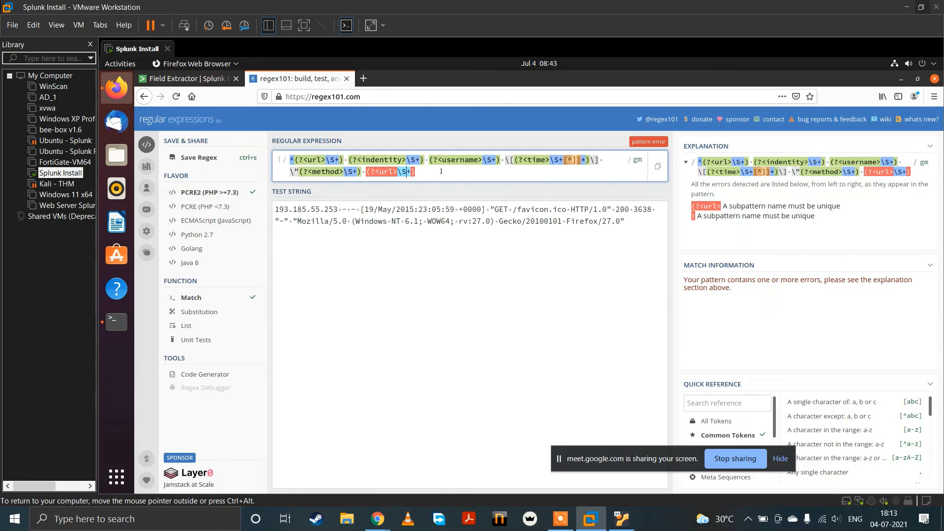
pyautogui.press('Right')
pyautogui.press('Right')
pyautogui.press('Right')
pyautogui.press('Right')
pyautogui.press('Right')
pyautogui.press('Right')
pyautogui.press('Right')
pyautogui.press('Right')
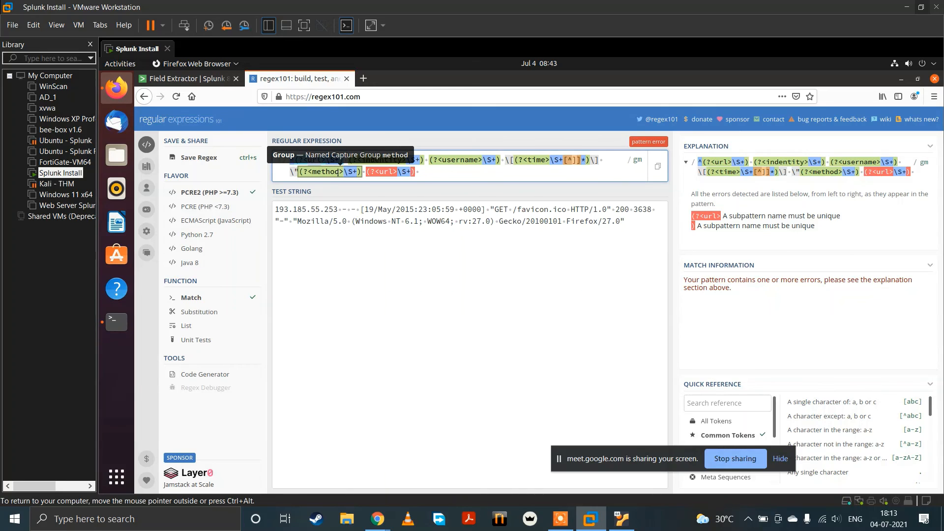
pyautogui.write('cli')
pyautogui.write('IP')
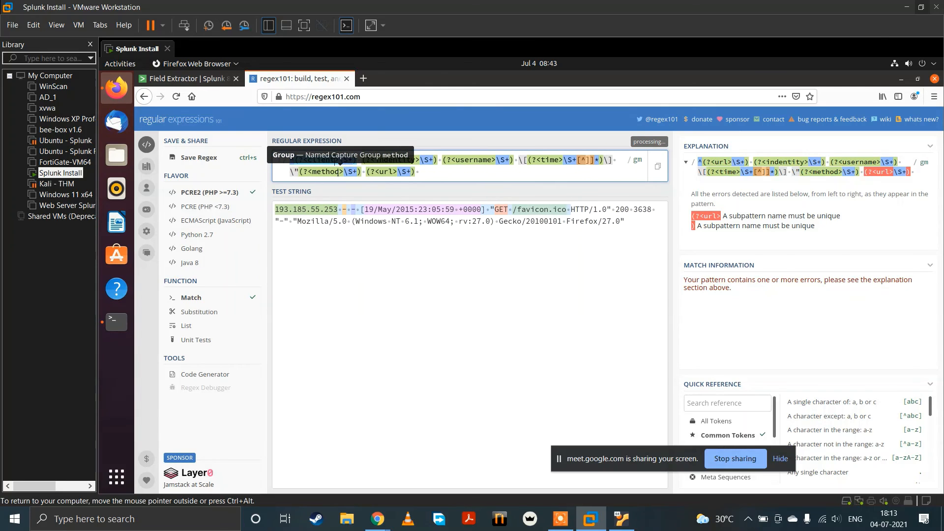
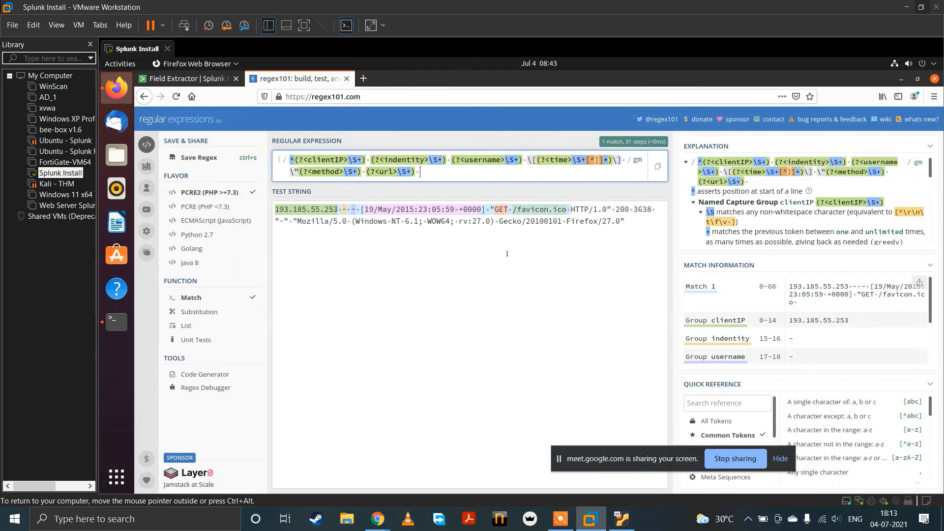
# Step: Append a named group httpV matching \S+ at the end of the expression to capture the HTTP version
pyautogui.write('(?<')
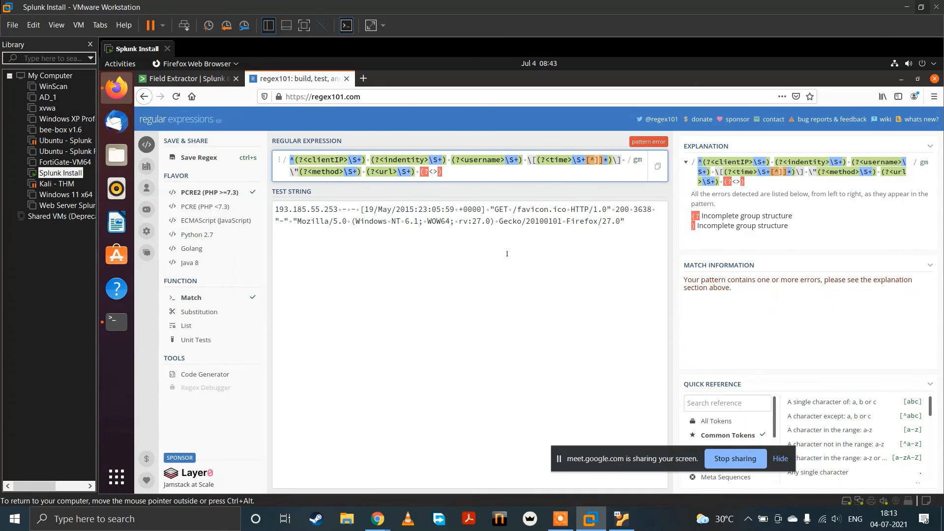
pyautogui.write('http')
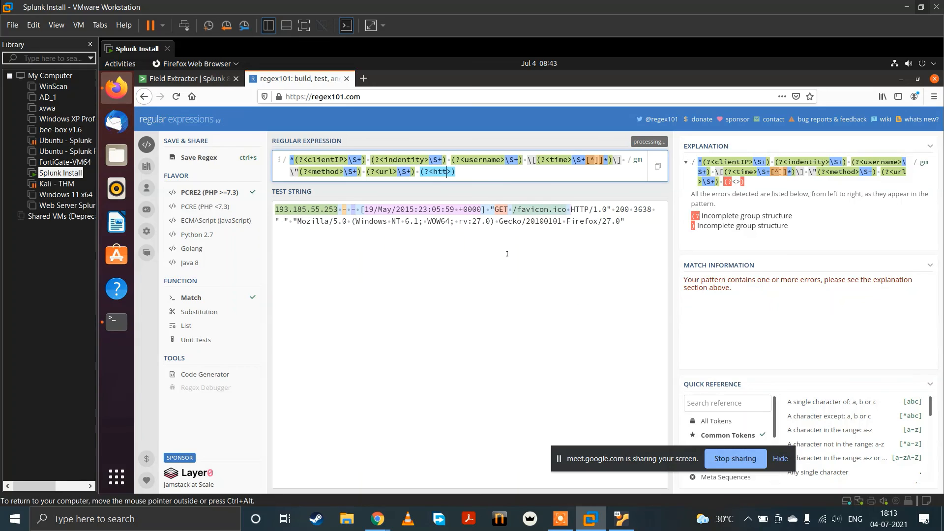
pyautogui.write('V')
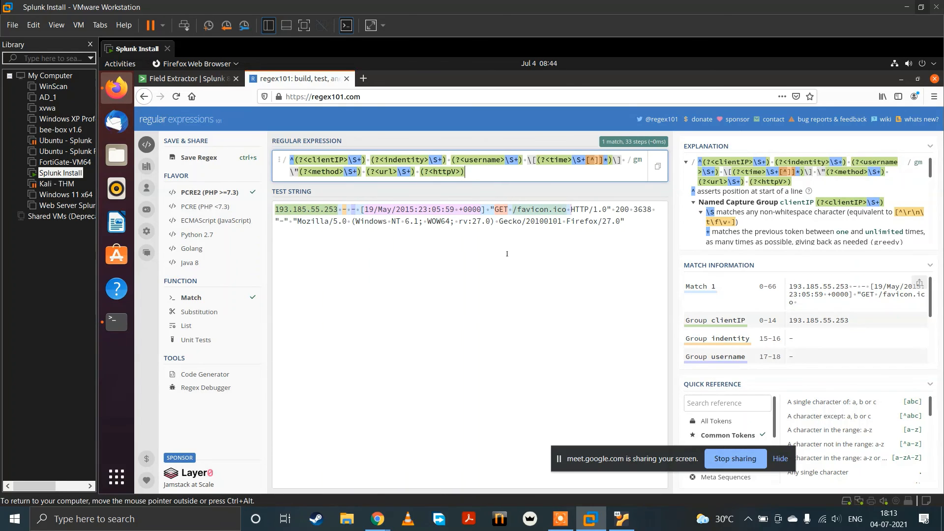
pyautogui.press('Right')
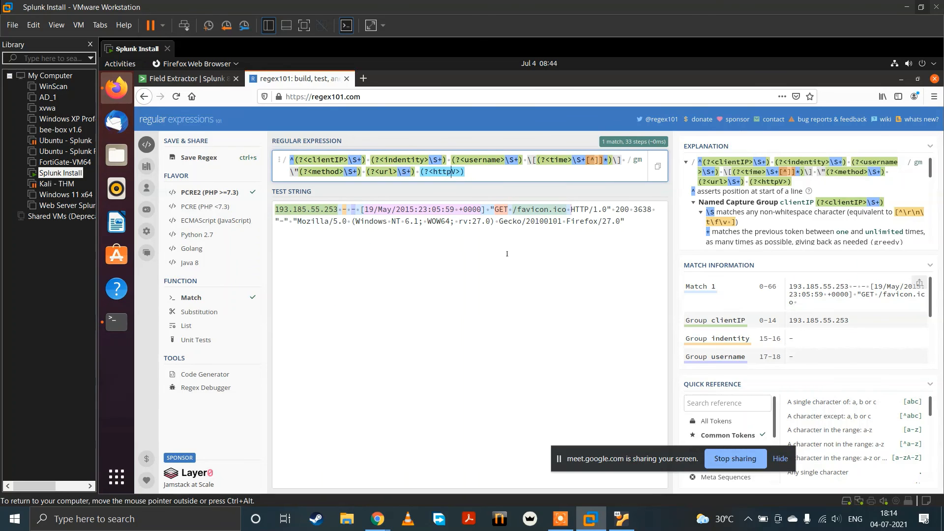
pyautogui.press('Right')
pyautogui.press('Right')
pyautogui.write('\\S+')
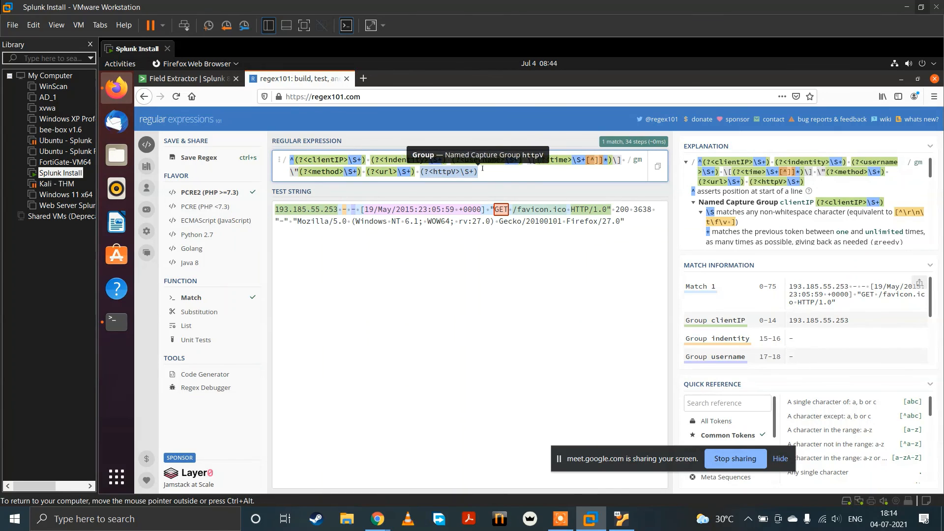
# Step: Paste a copy of the httpV group after it, separated by a space, and rename the copy status
pyautogui.write('(?<httpV>\\S+)')
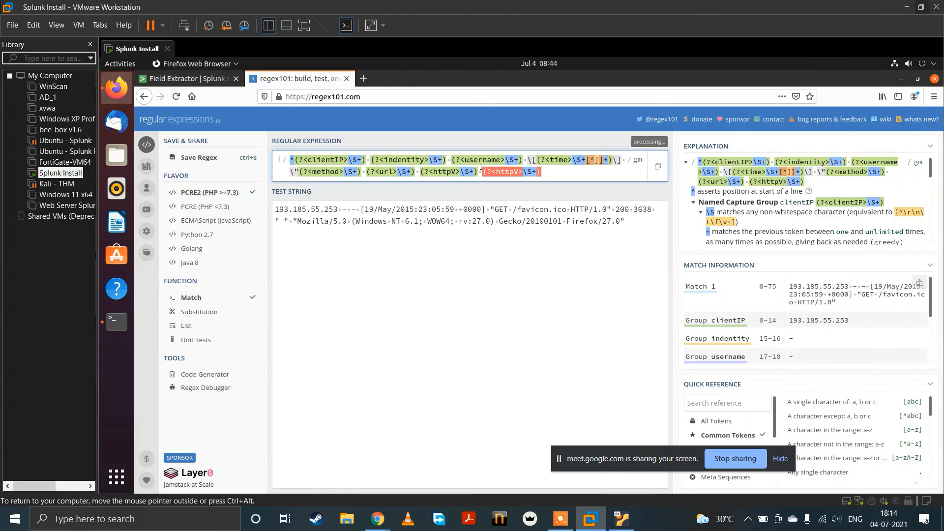
pyautogui.press('Left')
pyautogui.press('BackSpace')
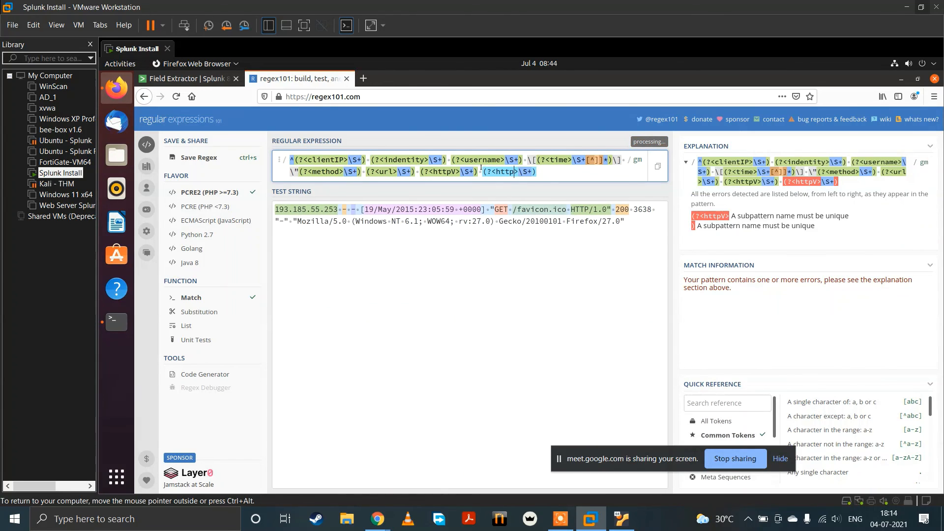
pyautogui.press('BackSpace')
pyautogui.press('BackSpace')
pyautogui.press('BackSpace')
pyautogui.press('BackSpace')
pyautogui.write('st')
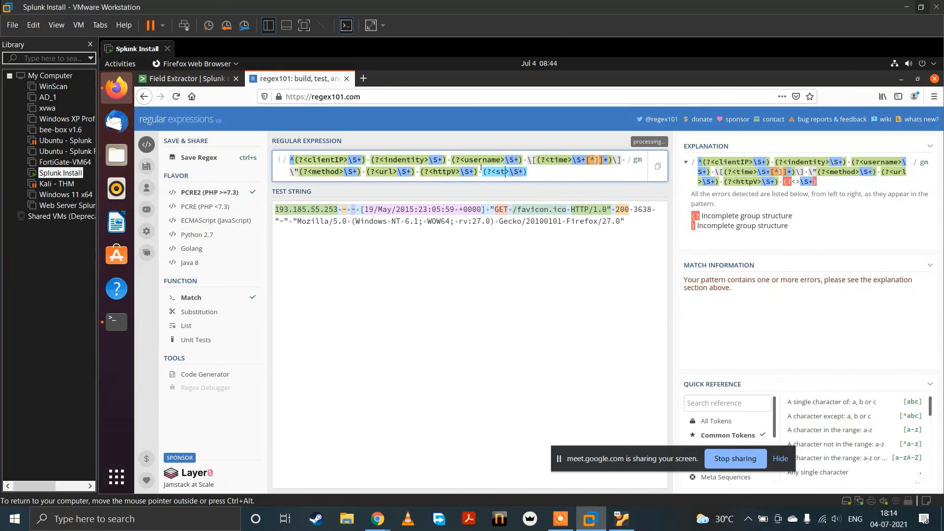
pyautogui.write('atus')
pyautogui.press('Right')
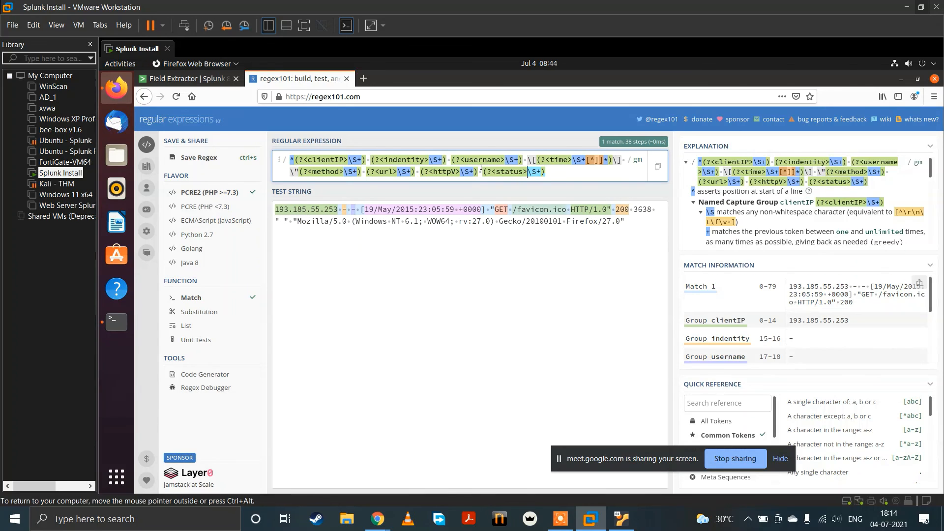
# Step: Add another pasted httpV group at the end of the expression and rename it req_size
pyautogui.press('End')
pyautogui.write('(?<httpV>\\S+)')
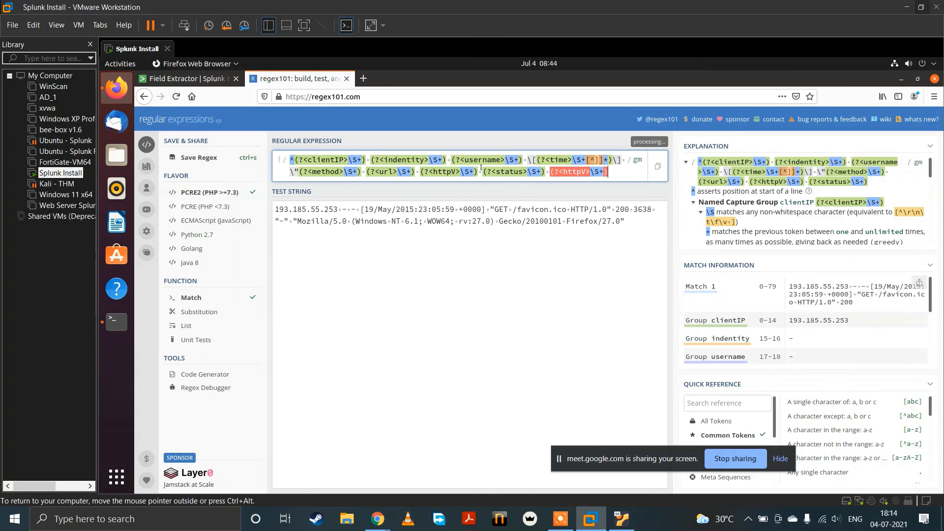
pyautogui.press('Left')
pyautogui.press('Left')
pyautogui.press('Left')
pyautogui.press('Left')
pyautogui.press('BackSpace')
pyautogui.press('BackSpace')
pyautogui.press('BackSpace')
pyautogui.press('BackSpace')
pyautogui.press('BackSpace')
pyautogui.press('BackSpace')
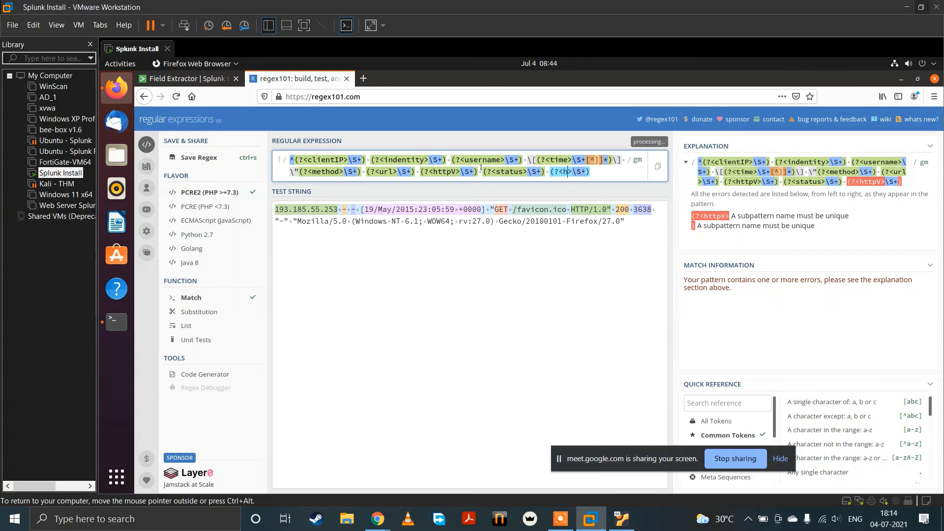
pyautogui.write('<re')
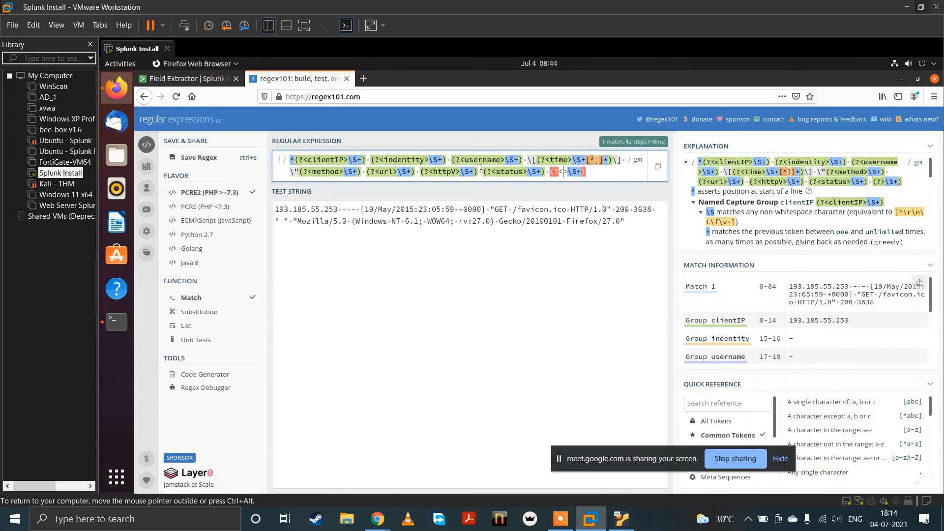
pyautogui.write('q_siz')
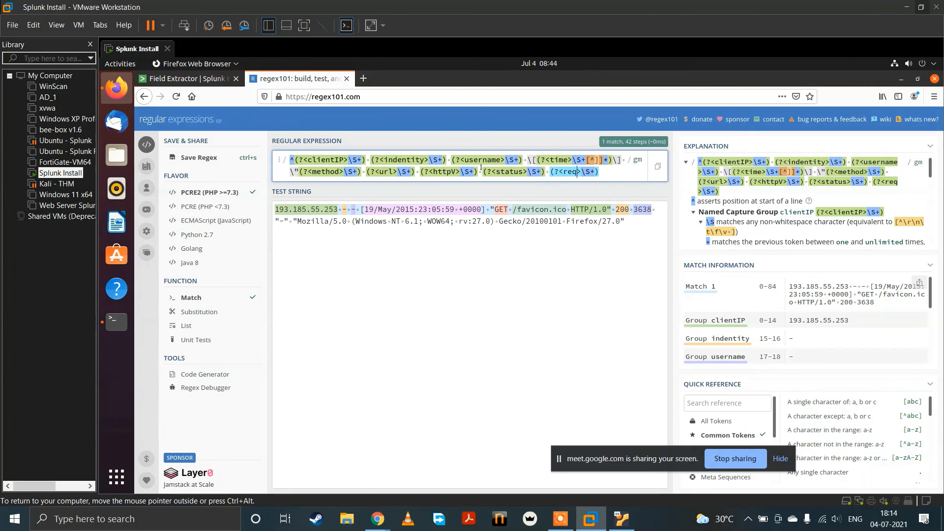
pyautogui.write('e')
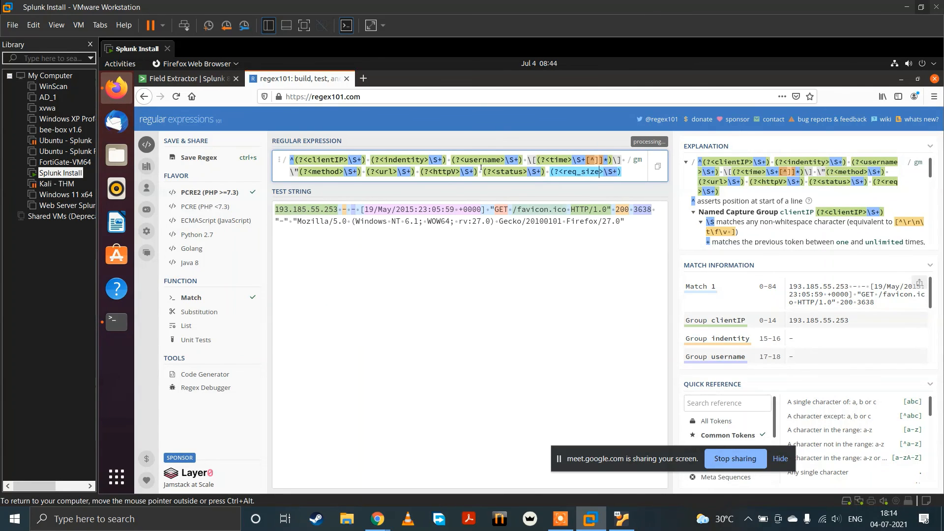
# Step: Paste one more httpV group after the req_size group and rename it referer
pyautogui.press('Right')
pyautogui.press('Right')
pyautogui.press('Right')
pyautogui.press('Right')
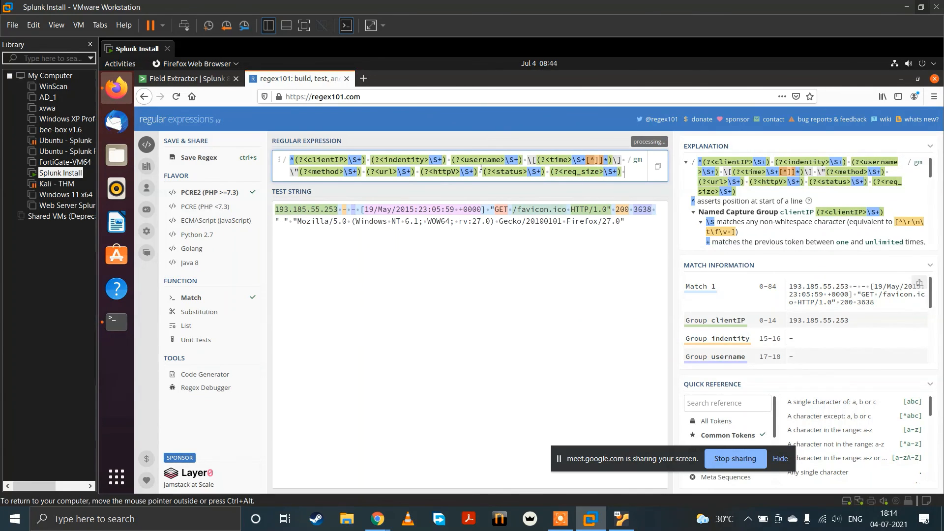
pyautogui.write('(?<httpV>\\S+)')
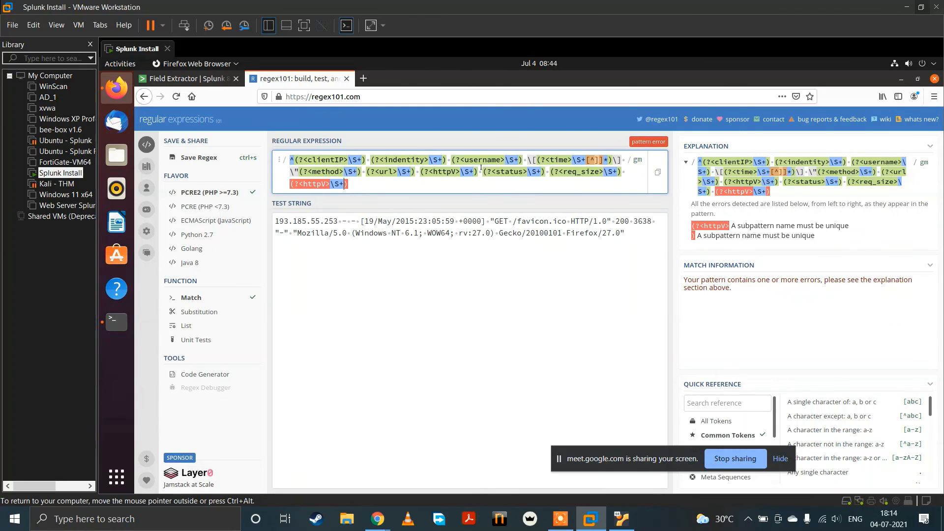
pyautogui.press('Delete')
pyautogui.press('BackSpace')
pyautogui.press('BackSpace')
pyautogui.press('BackSpace')
pyautogui.press('BackSpace')
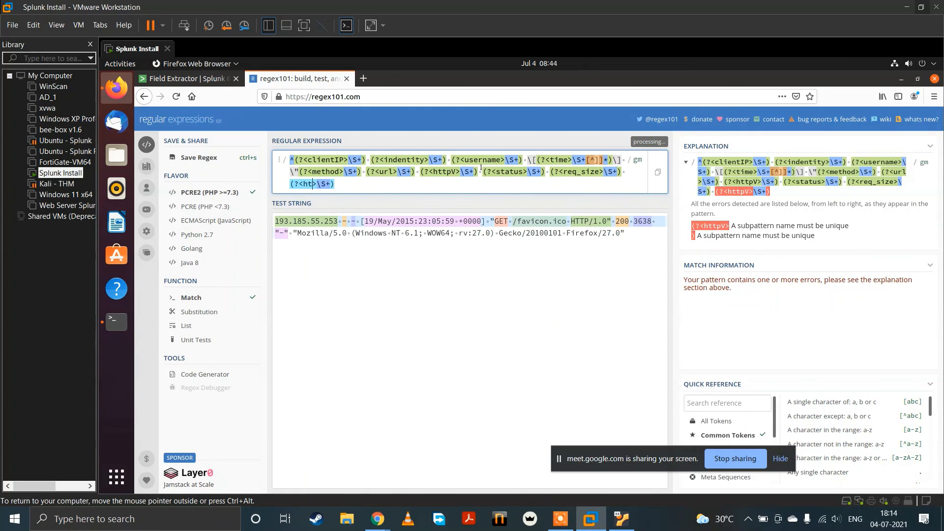
pyautogui.write('refere')
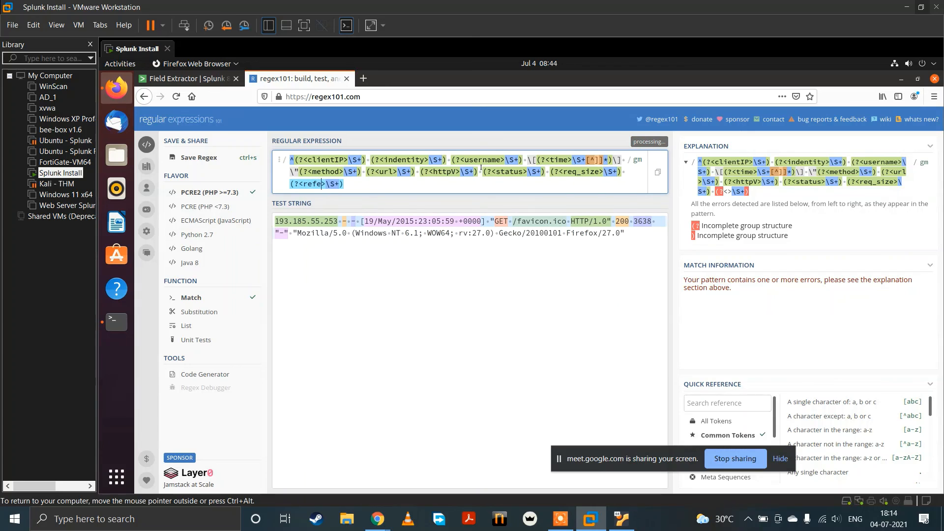
pyautogui.write('r')
pyautogui.press('End')
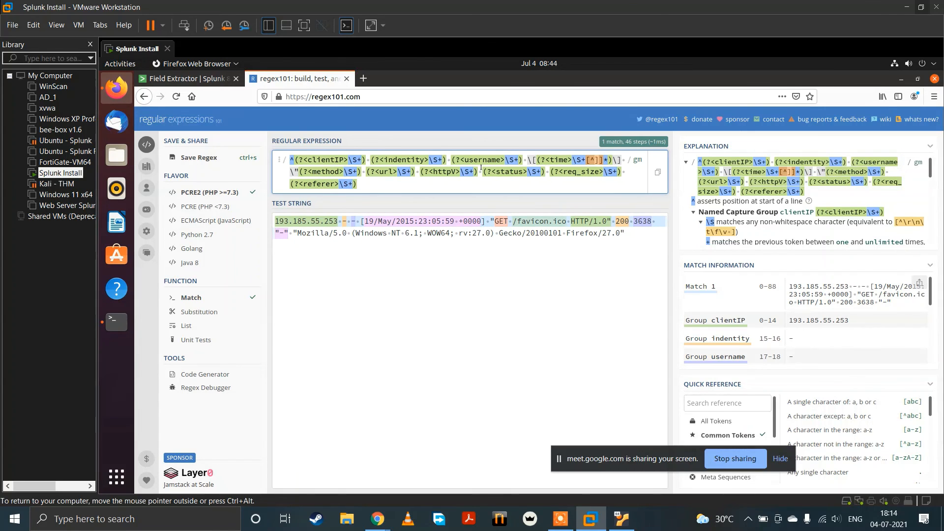
# Step: Insert an escaped quote \" directly before the referer group
pyautogui.scroll(-5, 812, 364)
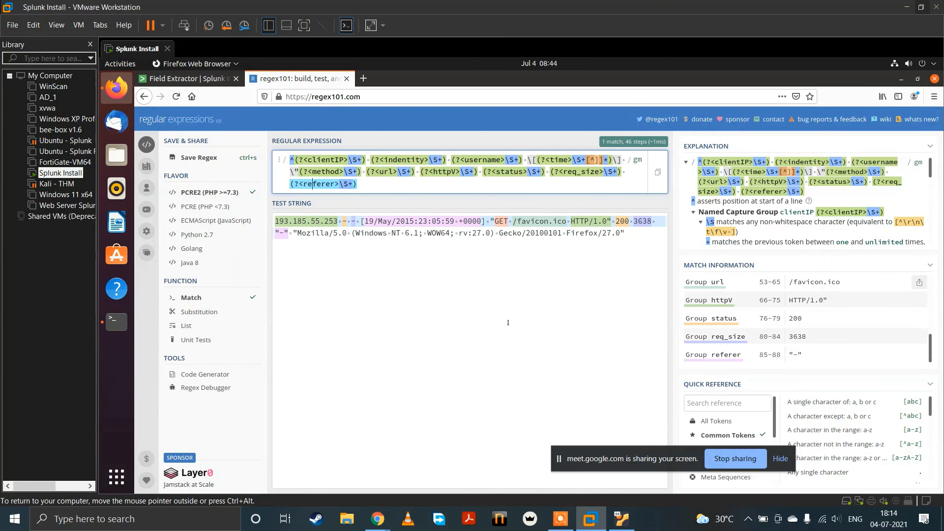
pyautogui.write('/"')
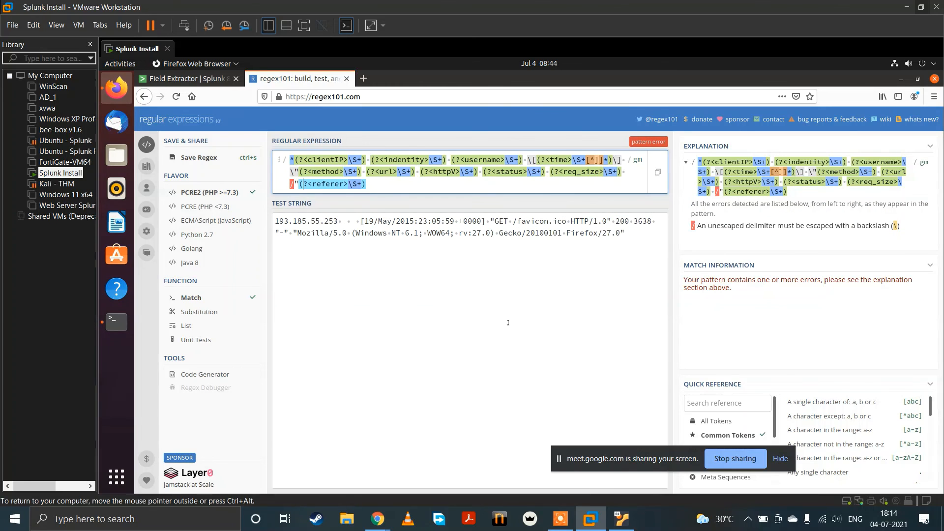
pyautogui.press('BackSpace')
pyautogui.press('BackSpace')
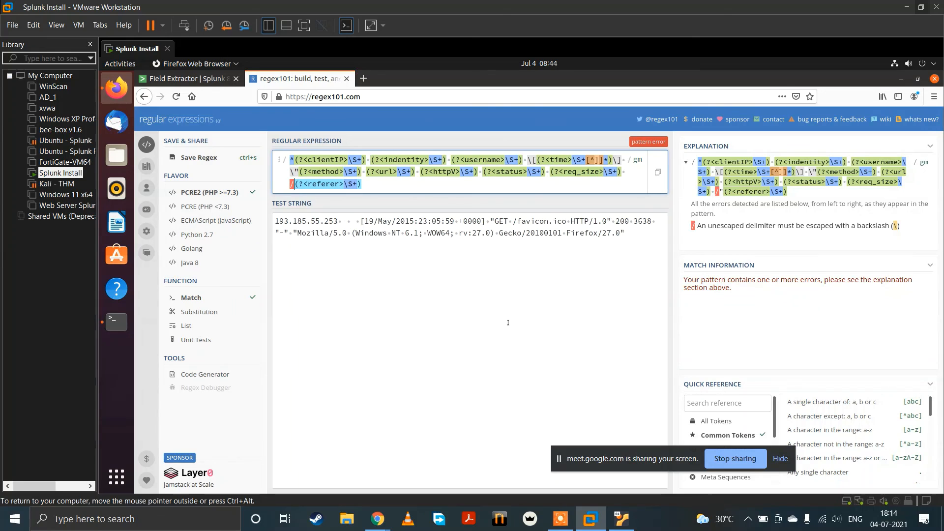
pyautogui.write('\\"')
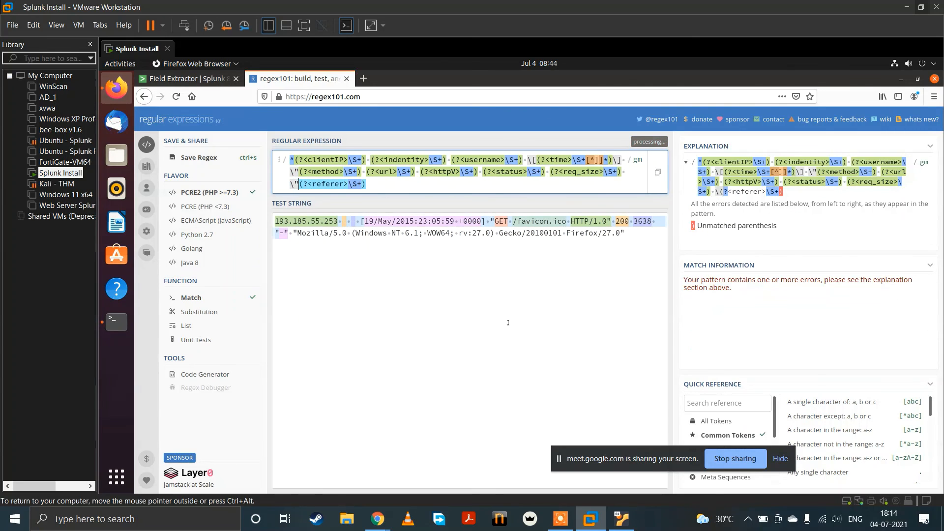
# Step: Try placing an escaped quote \" inside the referer group after \S+, check the captured value, and remove it
pyautogui.press('End')
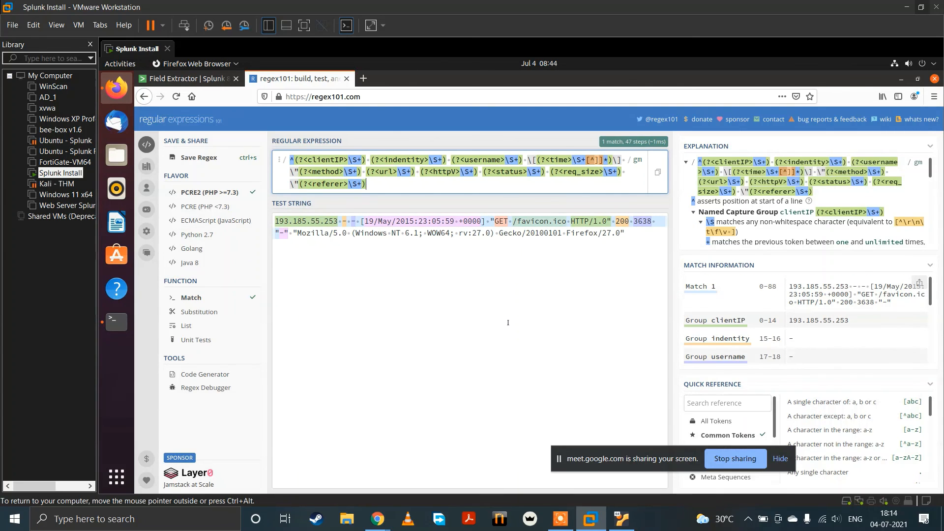
pyautogui.write('\\"')
pyautogui.scroll(-5, 787, 350)
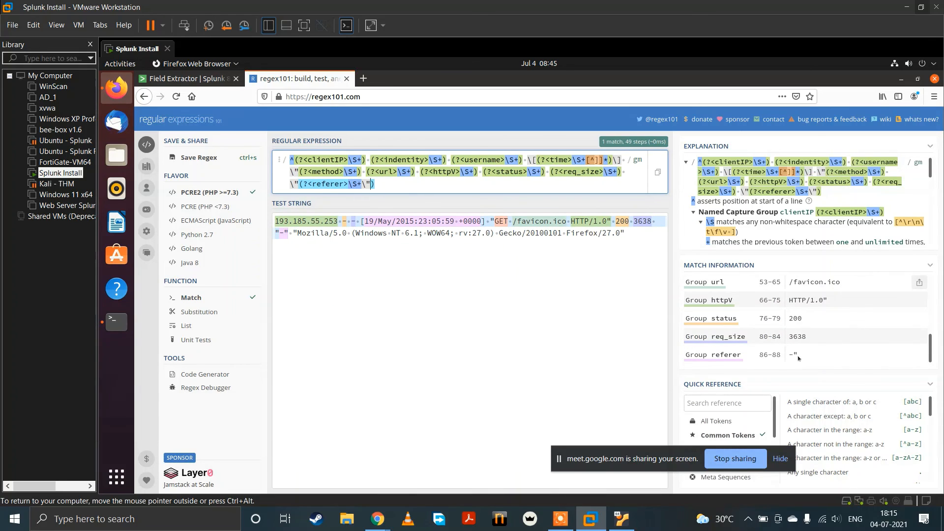
pyautogui.press('BackSpace')
pyautogui.press('BackSpace')
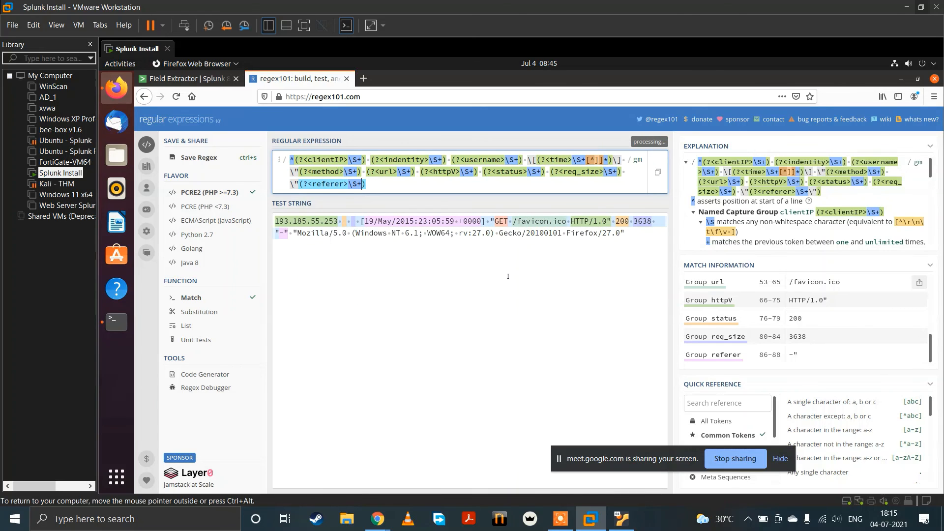
# Step: Add an escaped quote \" after the referer group's closing parenthesis, followed by a space and a second \"
pyautogui.write('\\"')
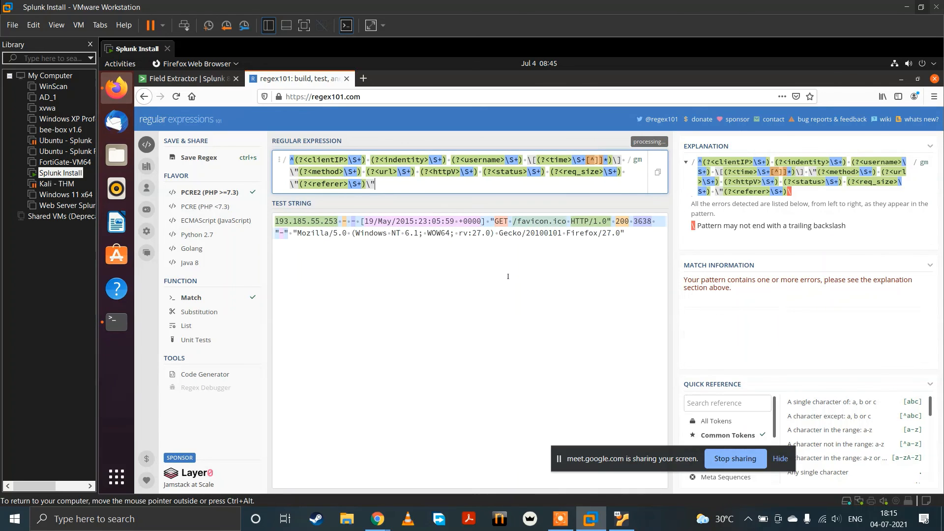
pyautogui.scroll(-5, 806, 333)
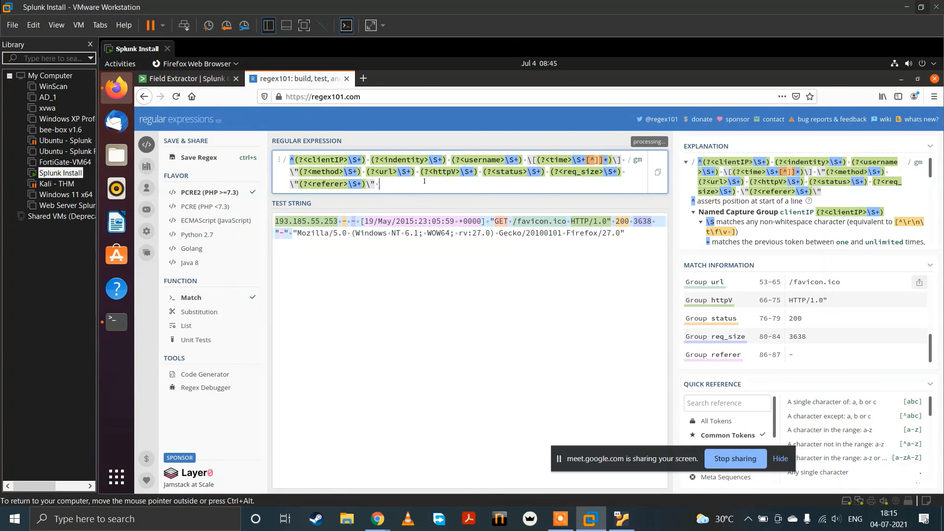
pyautogui.write('\\"')
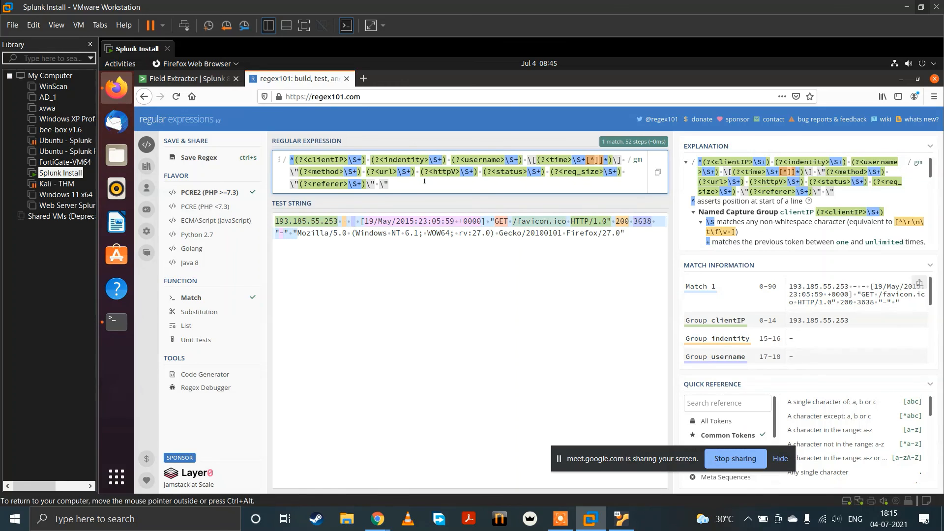
pyautogui.write('()')
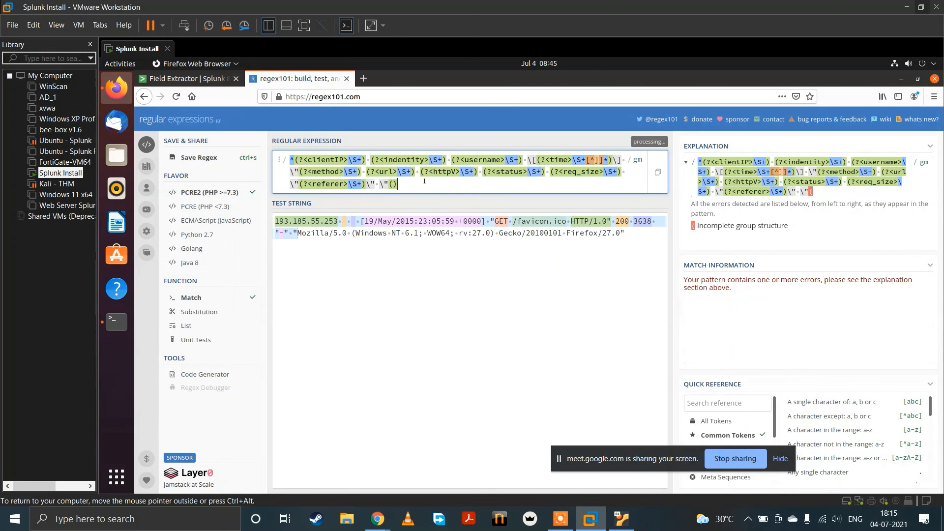
pyautogui.write('?')
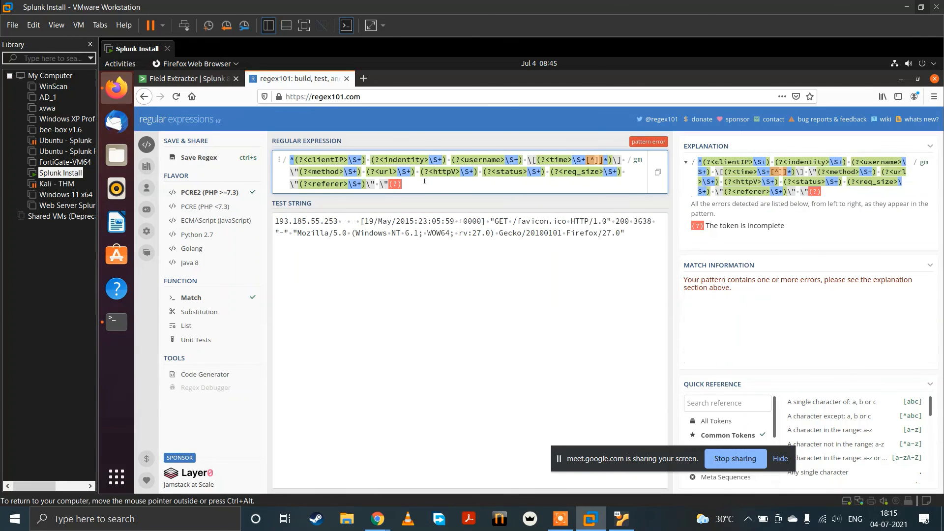
pyautogui.write('<user')
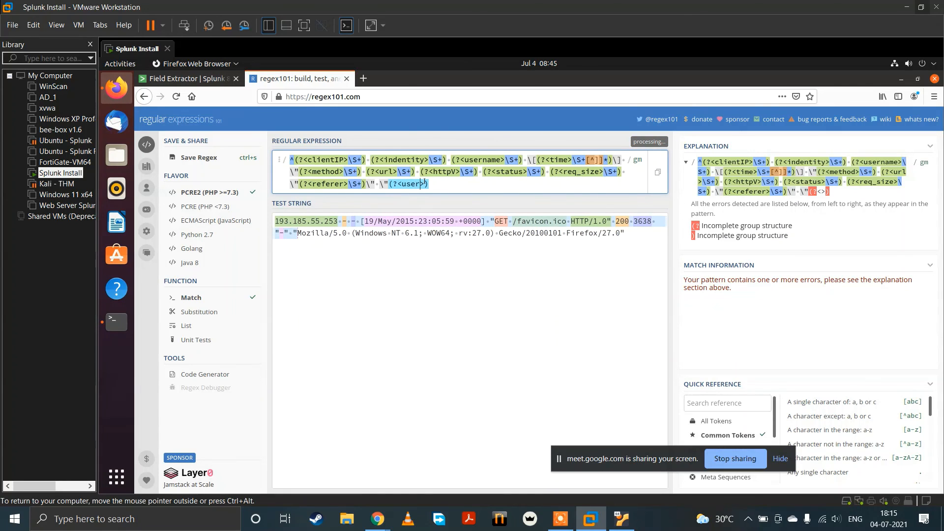
pyautogui.write('Agent>')
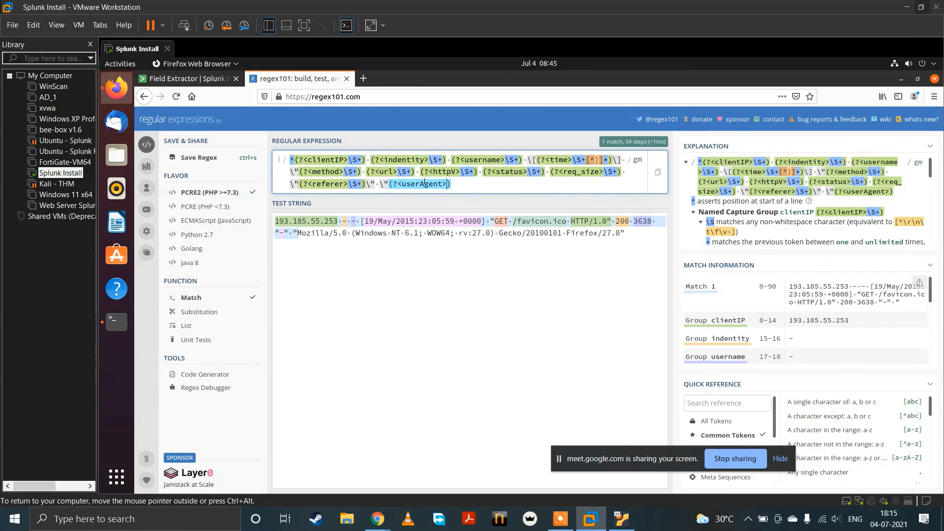
pyautogui.write('\\S+')
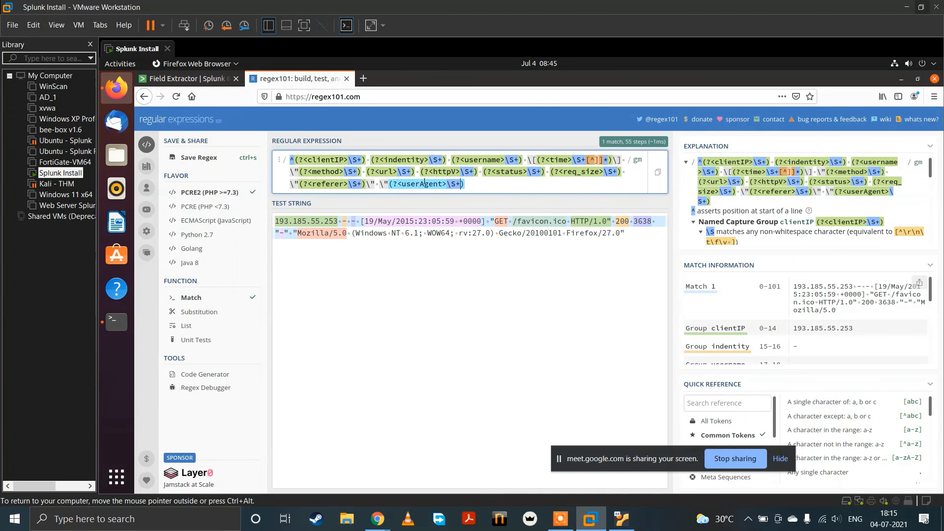
# Step: Extend the userAgent group's pattern with [^]]* so it captures the whole browser string
pyautogui.write('[^')
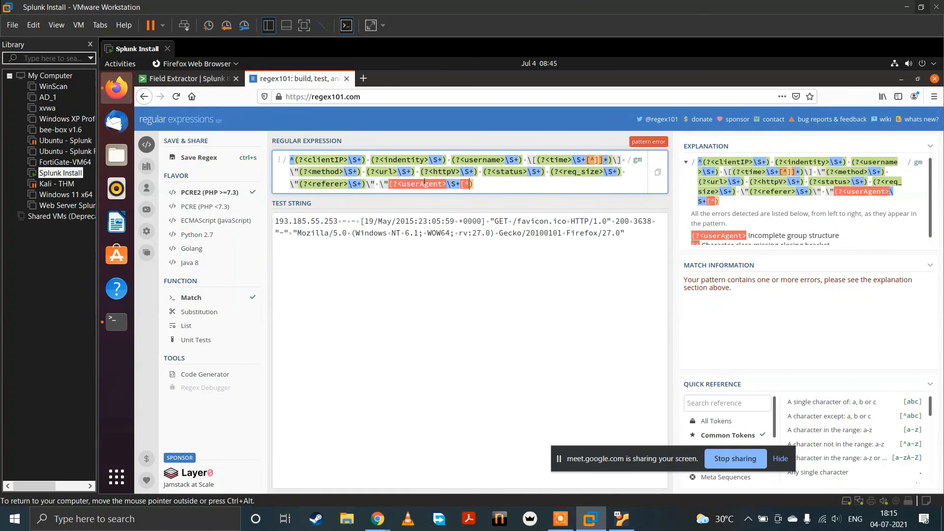
pyautogui.write(']]')
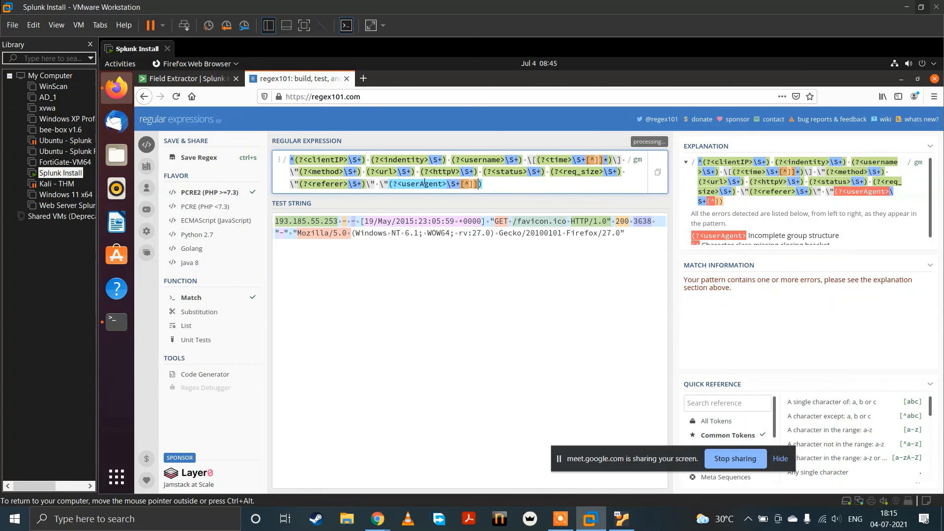
pyautogui.write('*)')
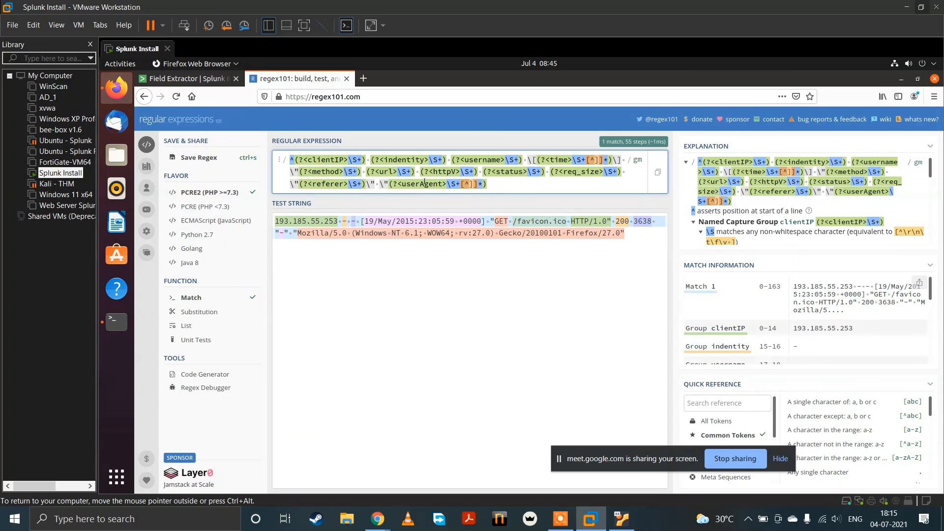
pyautogui.write('\\"')
# Step: Append an escaped quote \" after the userAgent group's closing parenthesis and check the captured groups in the match information
pyautogui.scroll(-3, 757, 319)
pyautogui.scroll(-3, 758, 319)
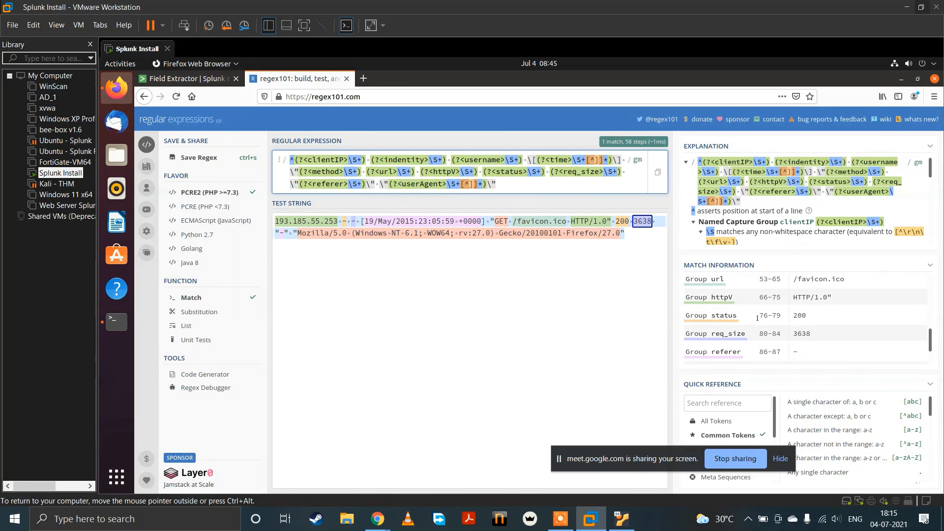
pyautogui.scroll(1, 758, 318)
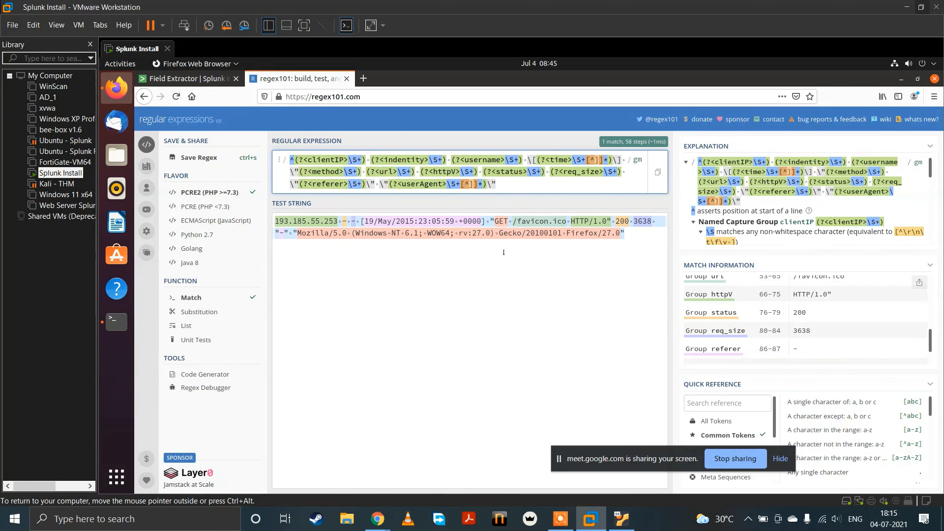
# Step: Copy the complete regex and return to the generated regular expression in Splunk's Field Extractor
pyautogui.hotkey('ctrl', 'a')
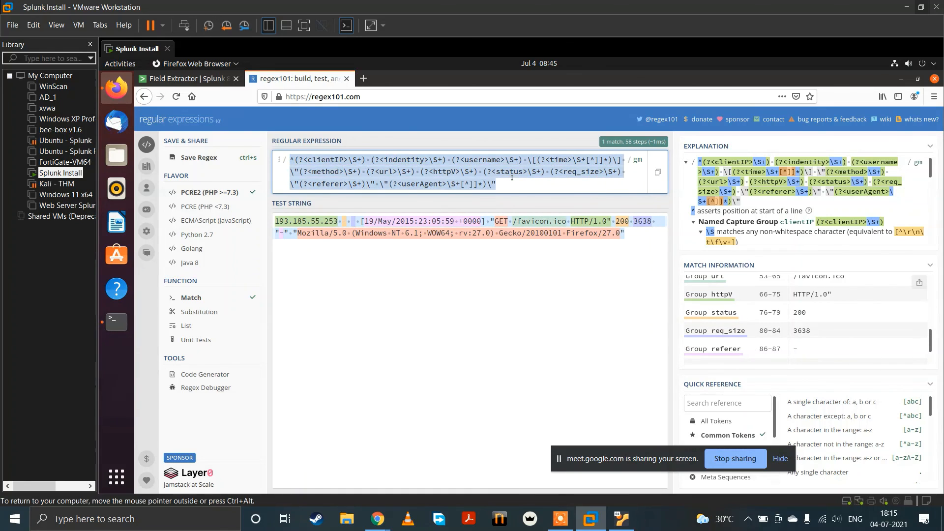
pyautogui.click(158, 74)
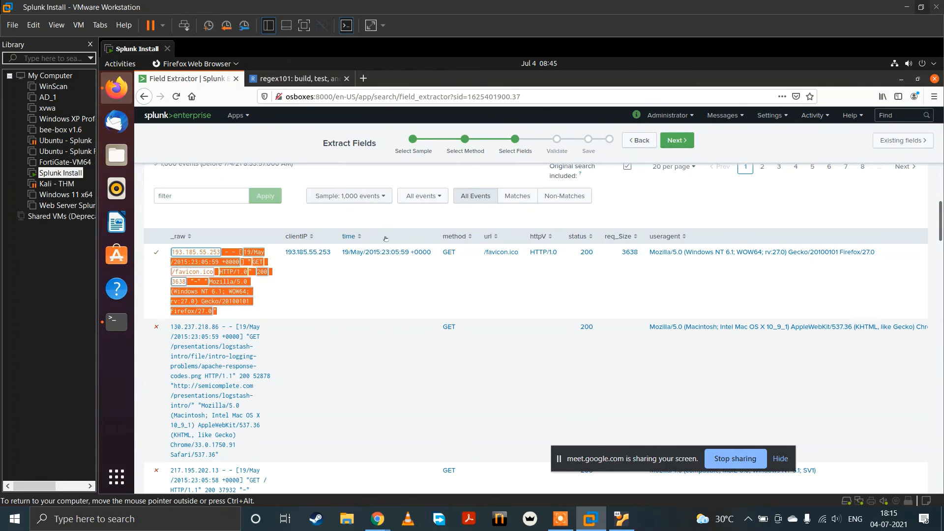
pyautogui.scroll(1, 249, 351)
pyautogui.scroll(-2, 157, 314)
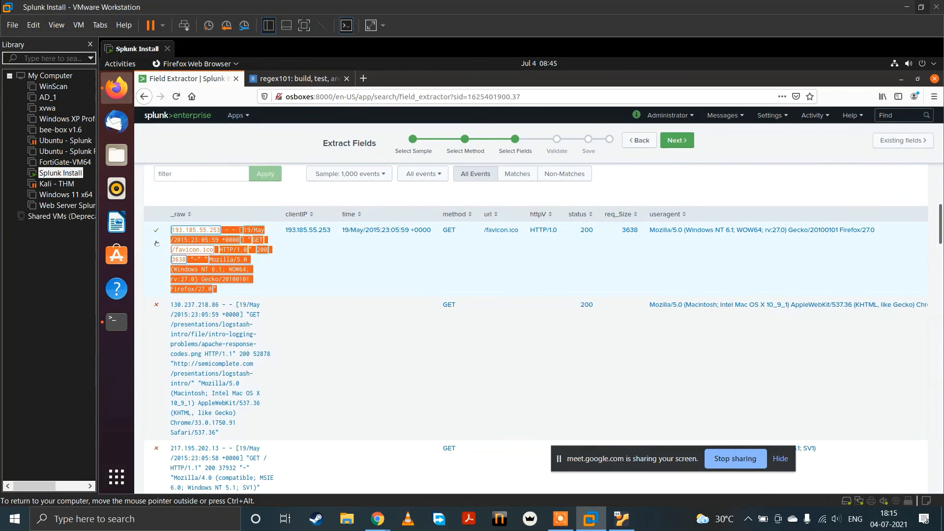
pyautogui.scroll(3, 380, 323)
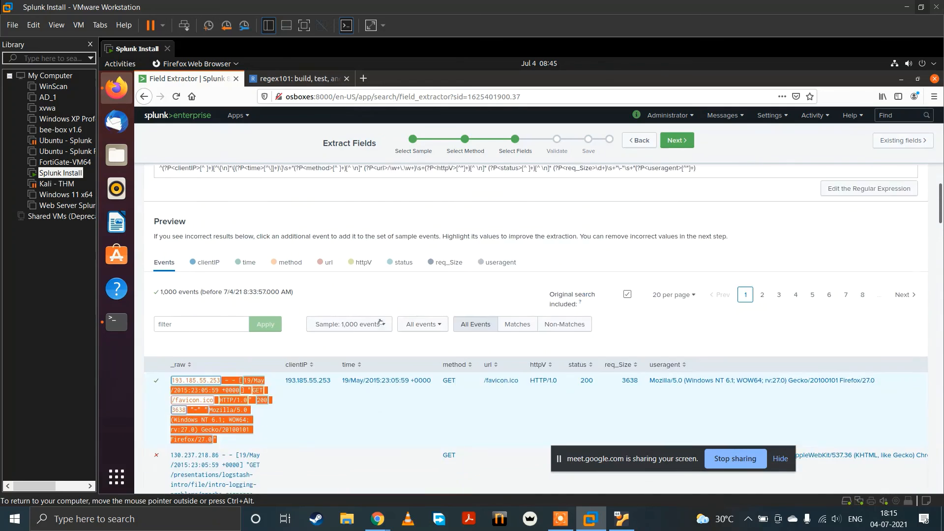
pyautogui.scroll(2, 352, 254)
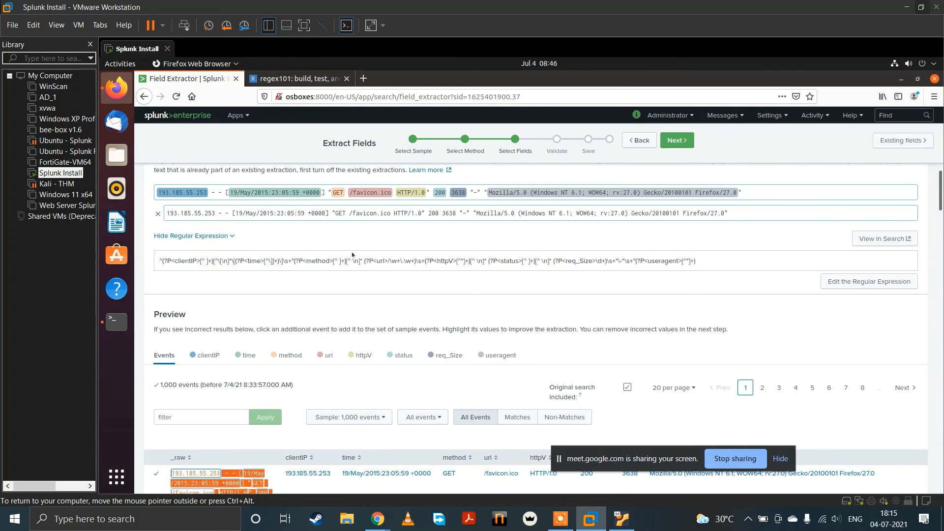
# Step: Open the generated regular expression for manual editing and replace all of it with the copied clientIP-to-userAgent regex
pyautogui.hotkey('ctrl', 'a')
pyautogui.click(348, 259)
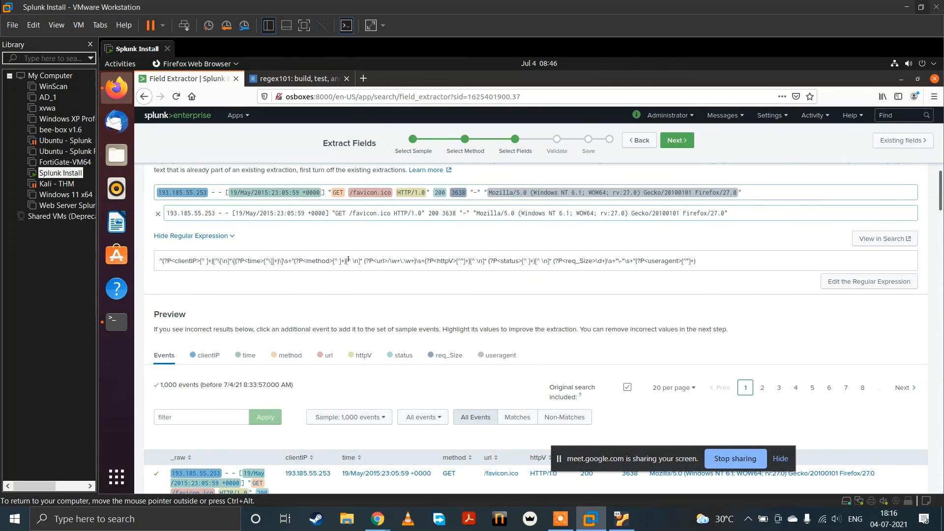
pyautogui.hotkey('ctrl', 'a')
pyautogui.click(679, 254)
pyautogui.click(865, 282)
pyautogui.click(757, 265)
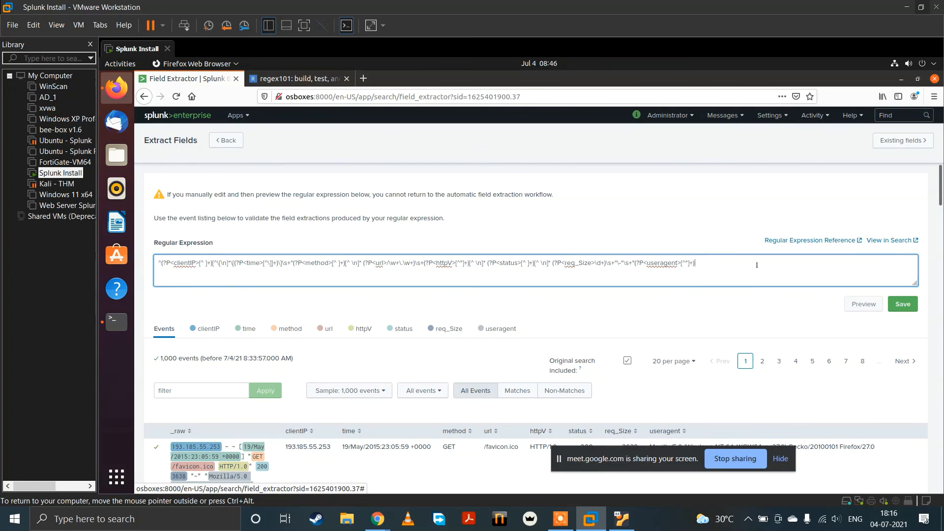
pyautogui.hotkey('ctrl', 'a')
pyautogui.write('^(?<clientIP>\\S+) (?<indentity>\\S+) (?<username>\\S+) \\[(?<time>\\S+[^]]*)\\] \\"(?<method>\\S+) (?<url>\\S+) (?<httpV>\\S+) (?<status>\\S+) (?<req_size>\\S+) \\"(?<referer>\\S+)\\" \\"(?<userAgent>\\S+[^"]*)\\"')
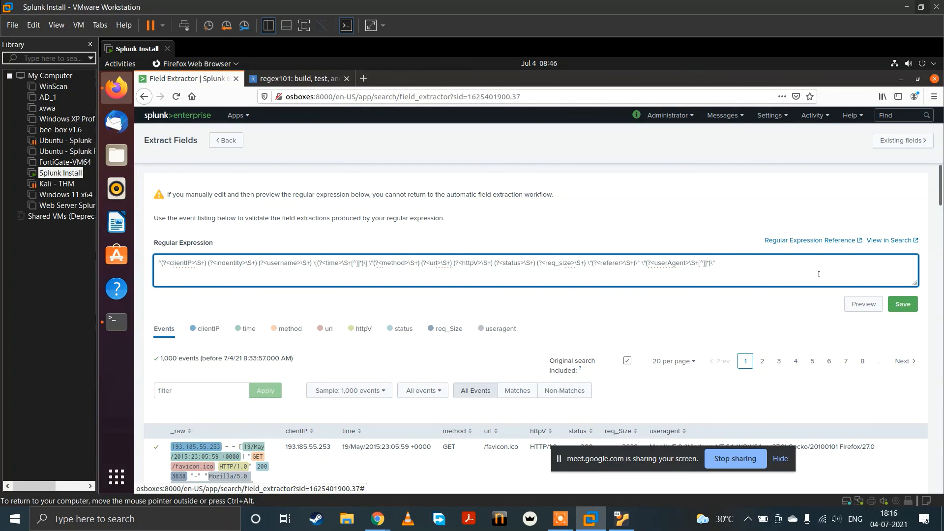
# Step: Preview the edited regular expression and check the extracted fields across the sample events
pyautogui.click(864, 304)
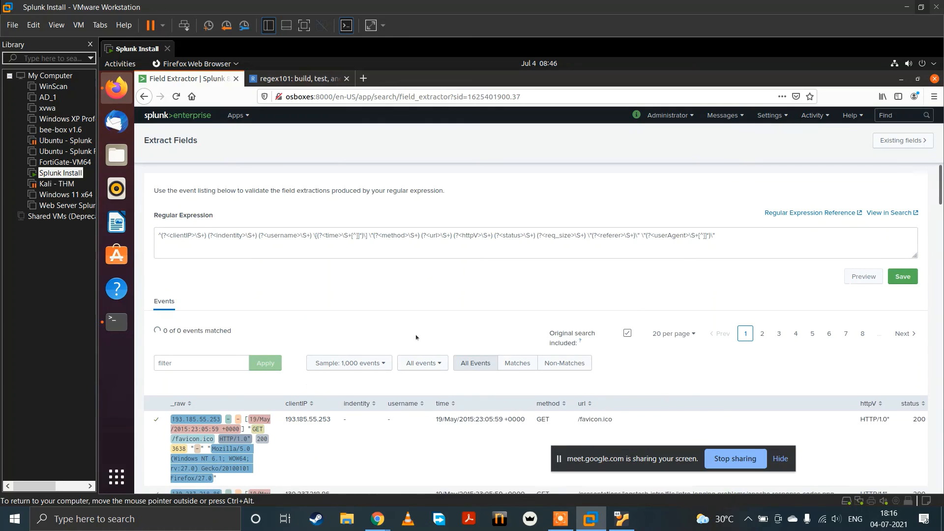
pyautogui.scroll(-10, 416, 338)
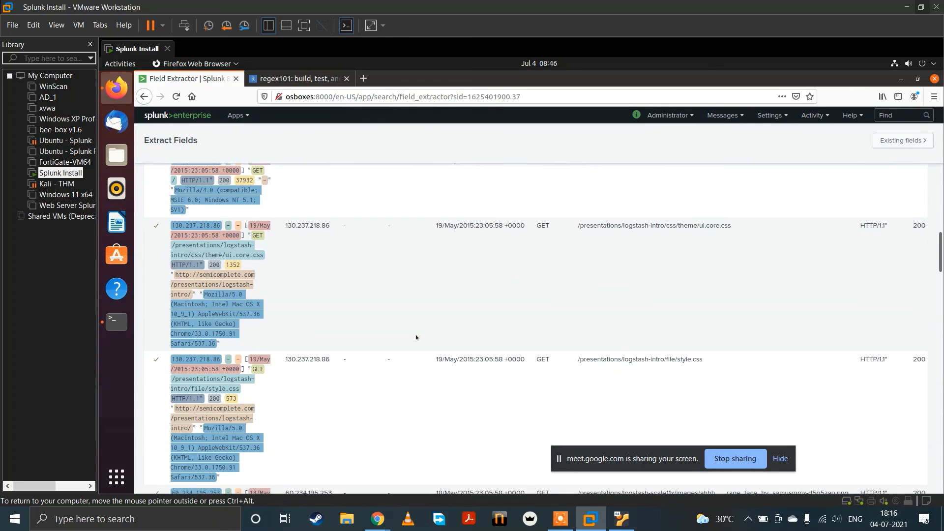
pyautogui.scroll(-5, 416, 337)
pyautogui.scroll(6, 416, 337)
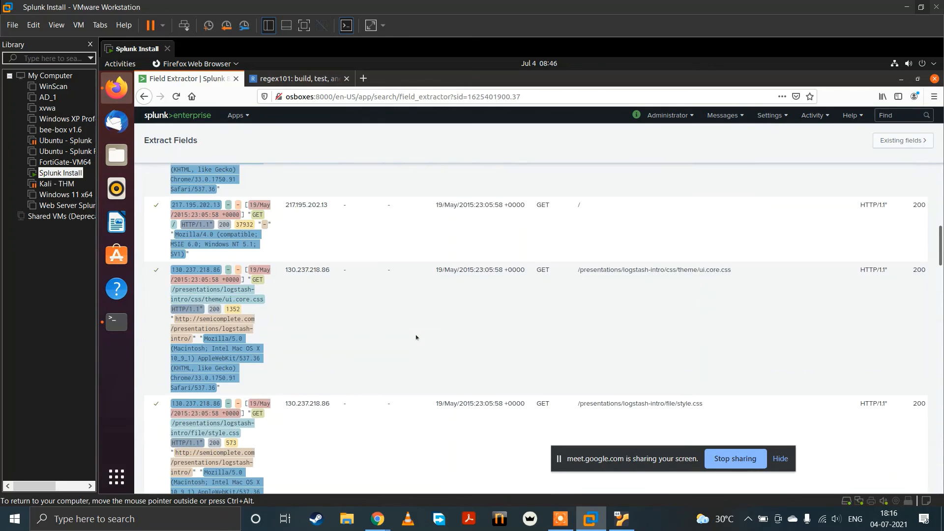
pyautogui.scroll(10, 416, 338)
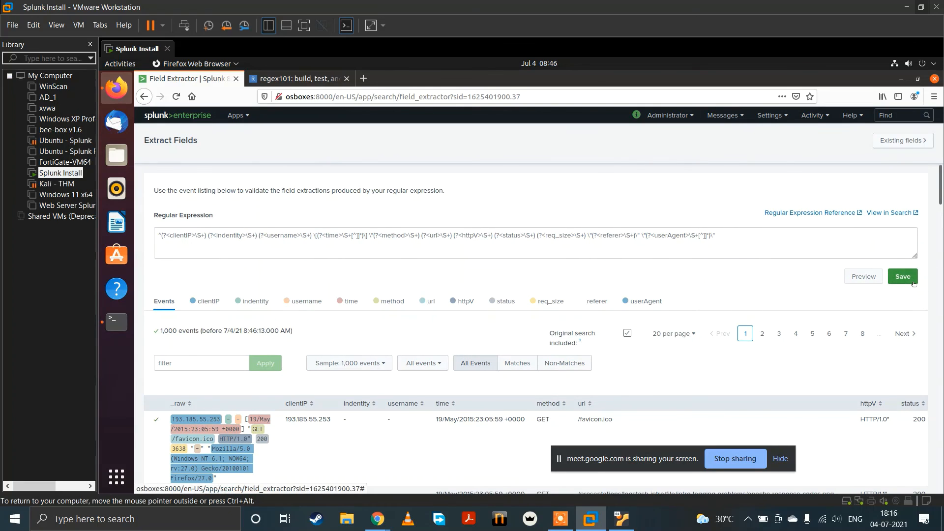
# Step: Save the field extraction under its suggested name with permissions set to All apps, and finish the extraction
pyautogui.click(913, 282)
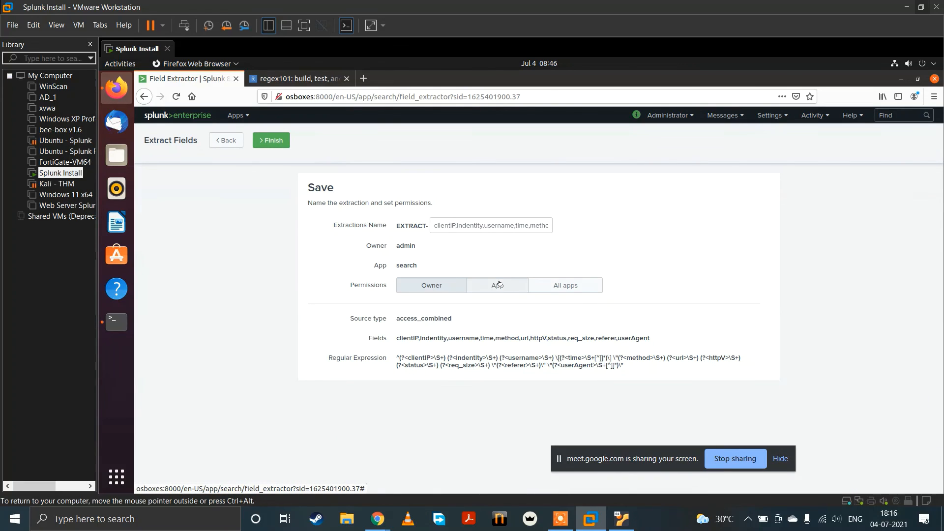
pyautogui.click(551, 284)
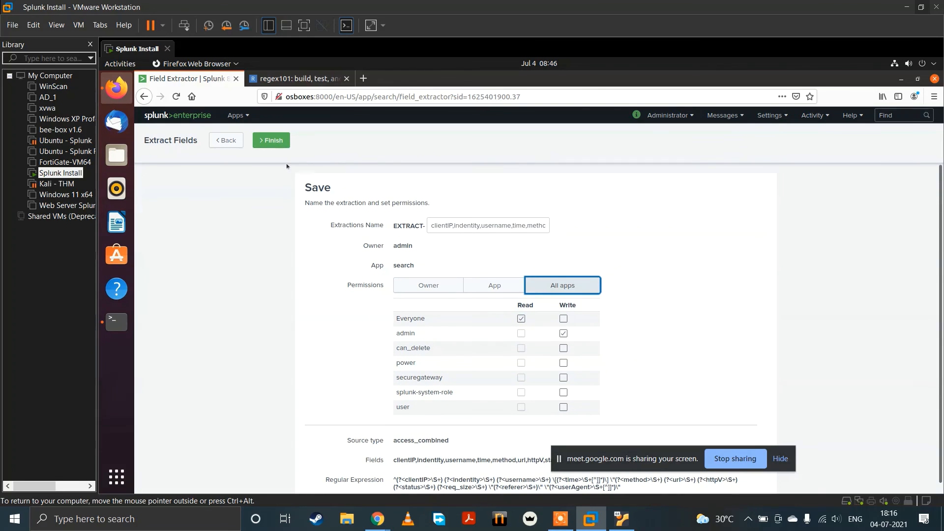
pyautogui.click(271, 141)
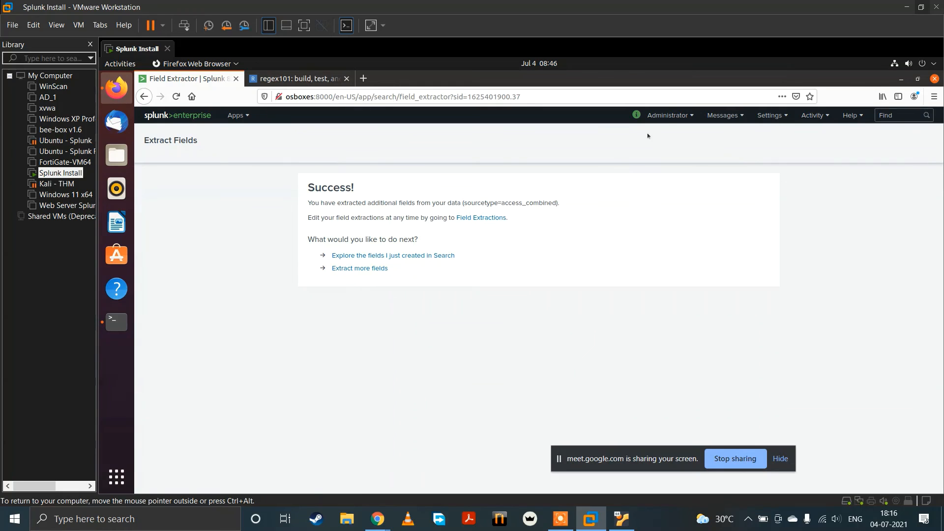
# Step: Open Search & Reporting from the Splunk home page and search index="web" over All time
pyautogui.click(203, 116)
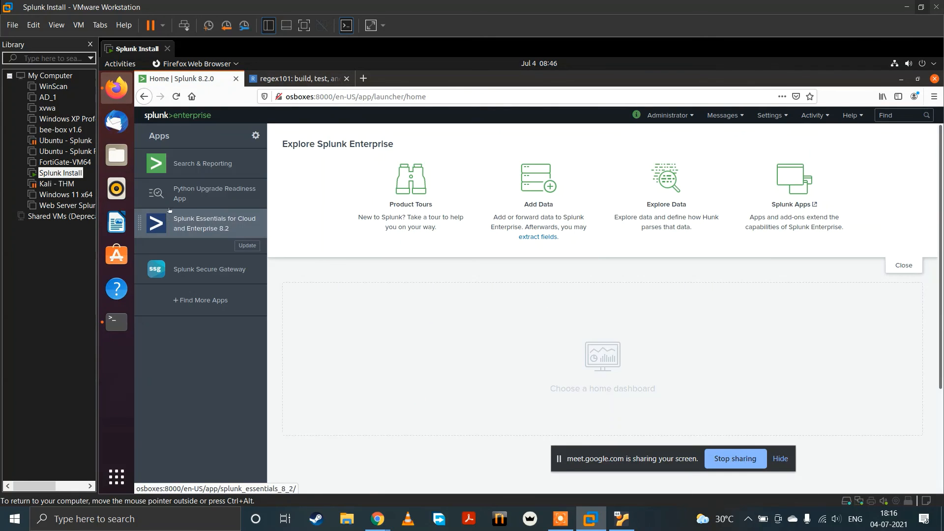
pyautogui.click(184, 162)
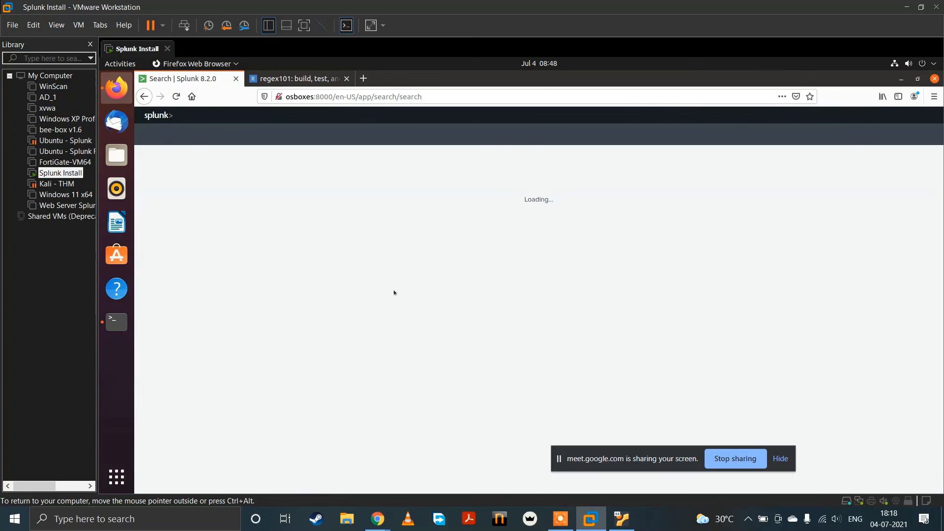
pyautogui.click(302, 185)
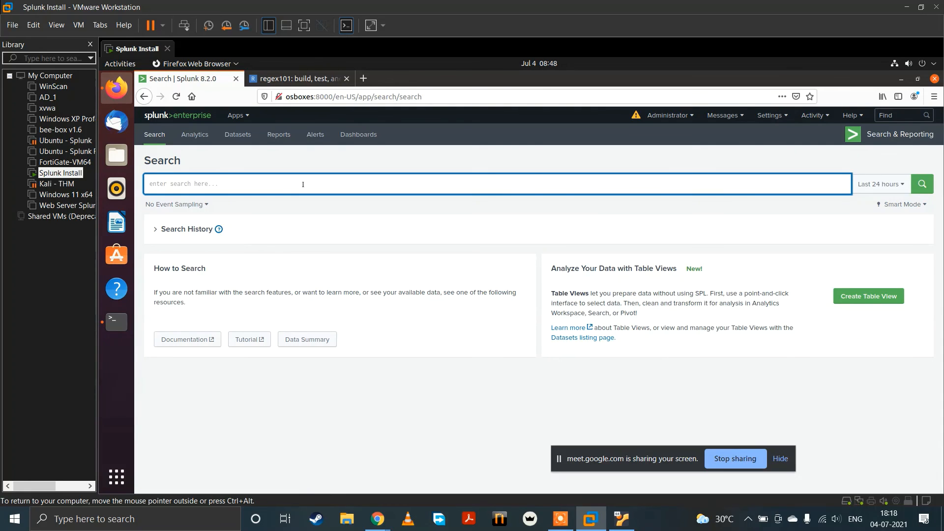
pyautogui.write('index="web"')
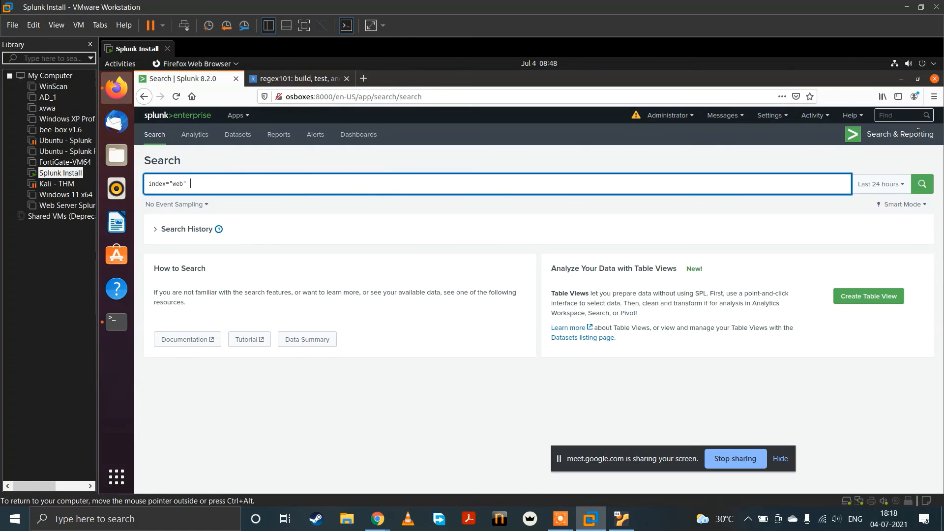
pyautogui.click(889, 185)
pyautogui.click(843, 238)
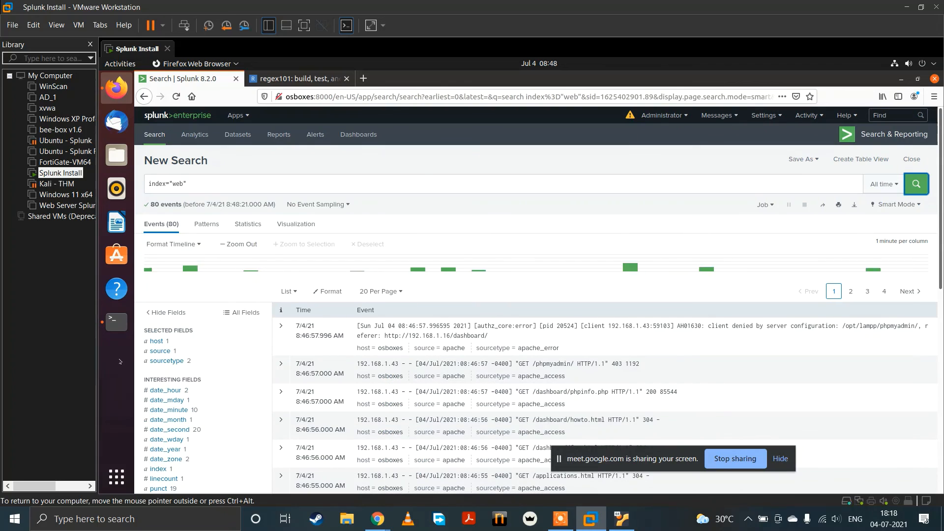
# Step: Expand the first event, of sourcetype apache_error, to inspect its fields, and collapse it again
pyautogui.scroll(-3, 180, 398)
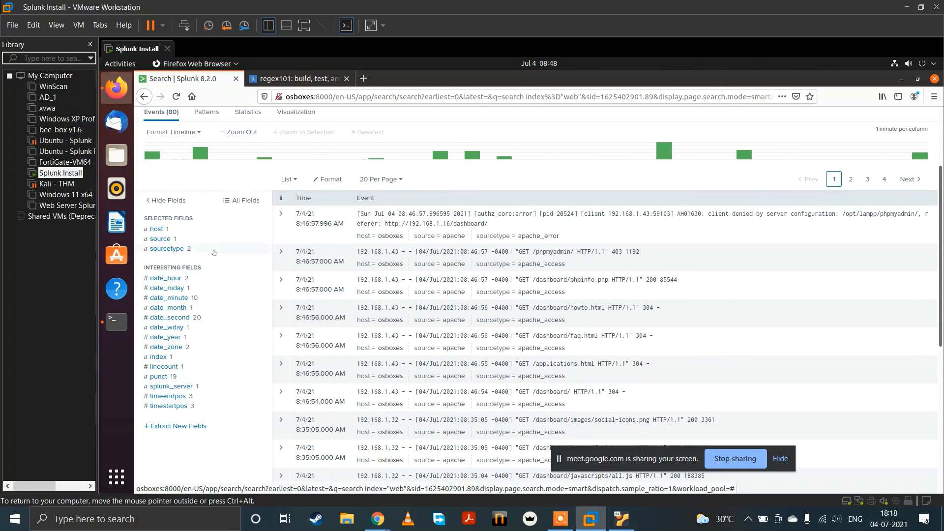
pyautogui.click(281, 213)
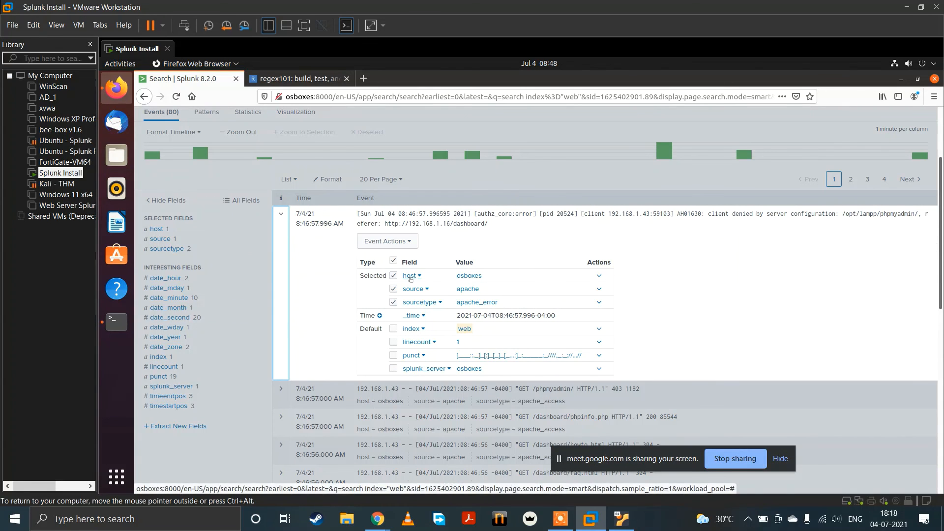
pyautogui.scroll(-2, 411, 278)
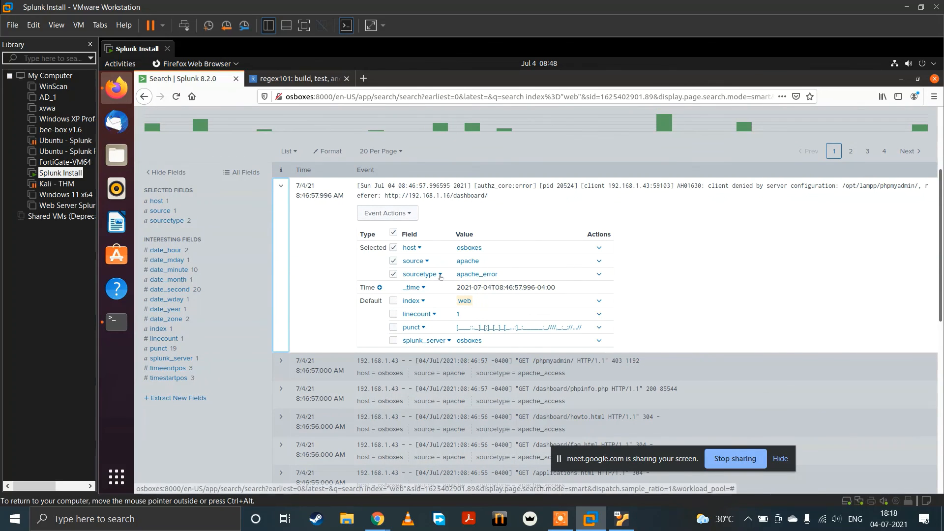
pyautogui.click(439, 275)
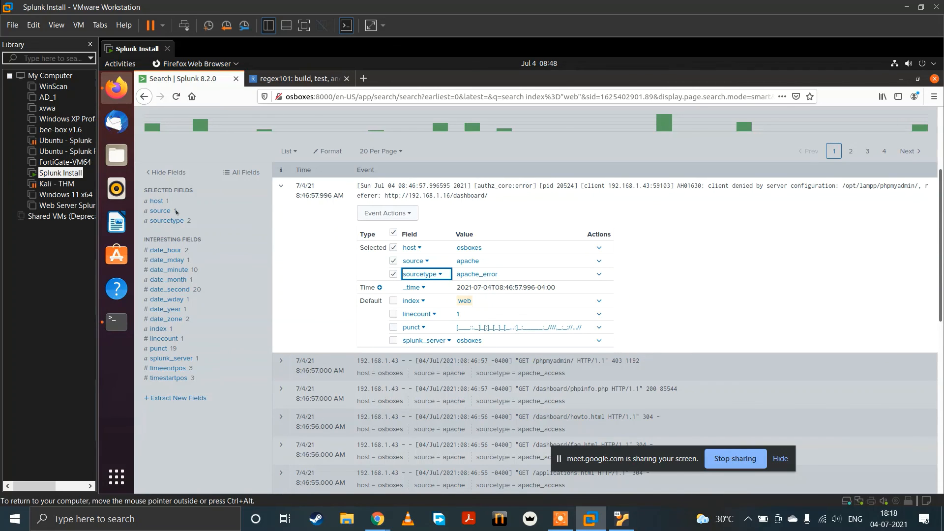
pyautogui.click(280, 186)
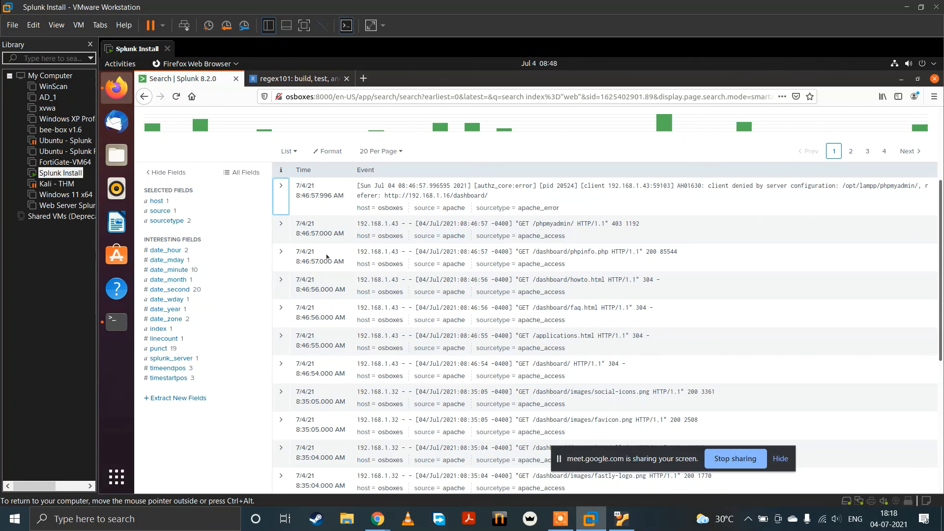
# Step: Look through the apache_access events listed for the web index
pyautogui.scroll(-2, 327, 256)
pyautogui.scroll(3, 327, 255)
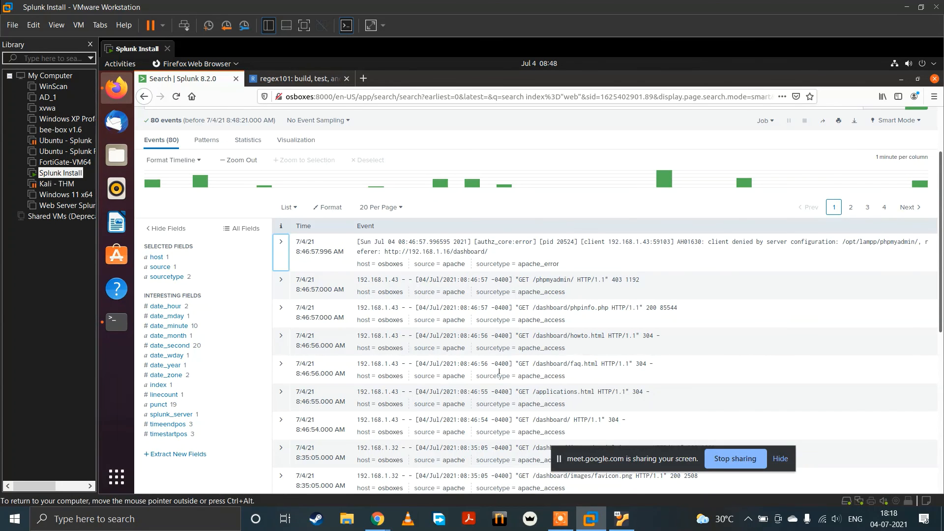
pyautogui.scroll(-3, 378, 270)
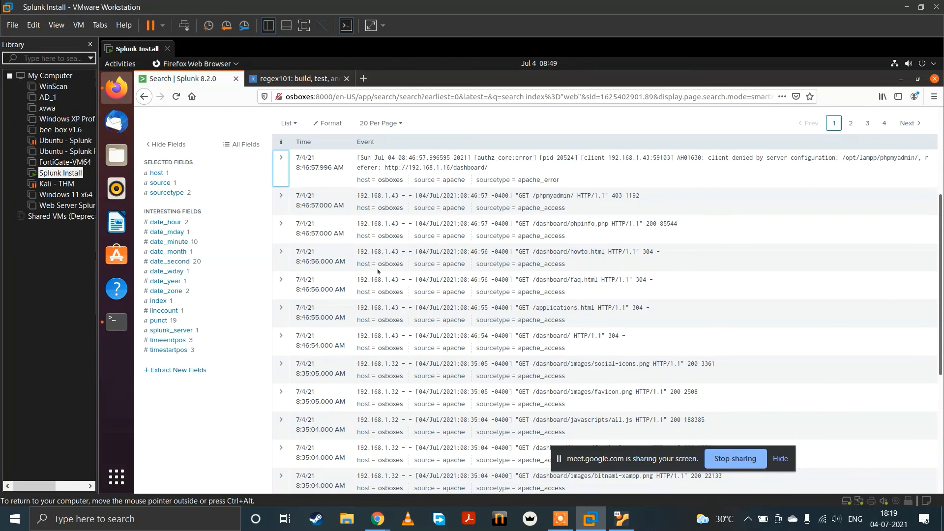
pyautogui.scroll(-3, 377, 271)
pyautogui.scroll(3, 378, 271)
pyautogui.scroll(-4, 377, 270)
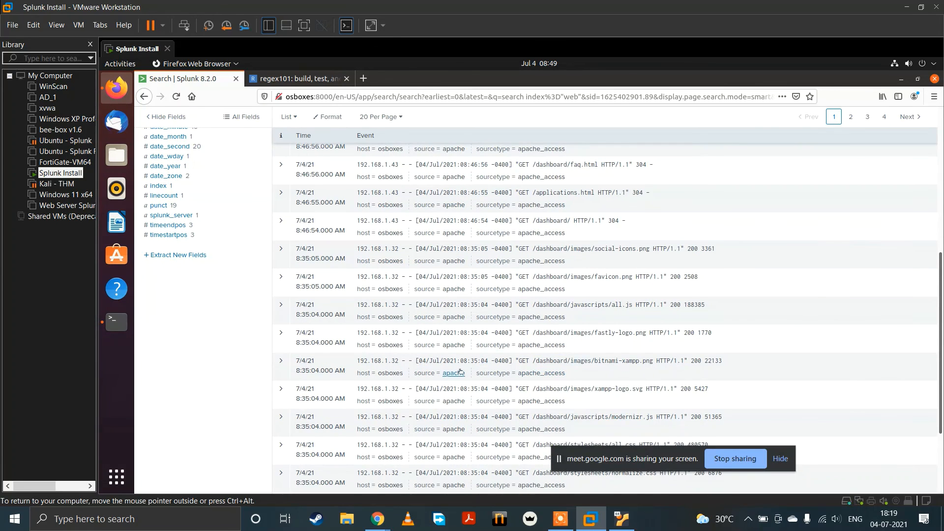
pyautogui.scroll(9, 449, 475)
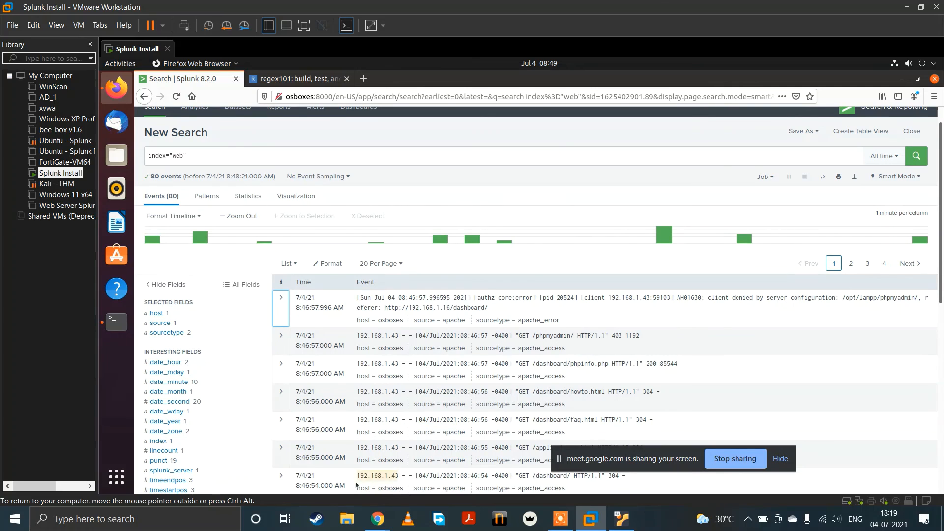
# Step: Switch to the Google Meet call window in Chrome
pyautogui.moveTo(373, 520)
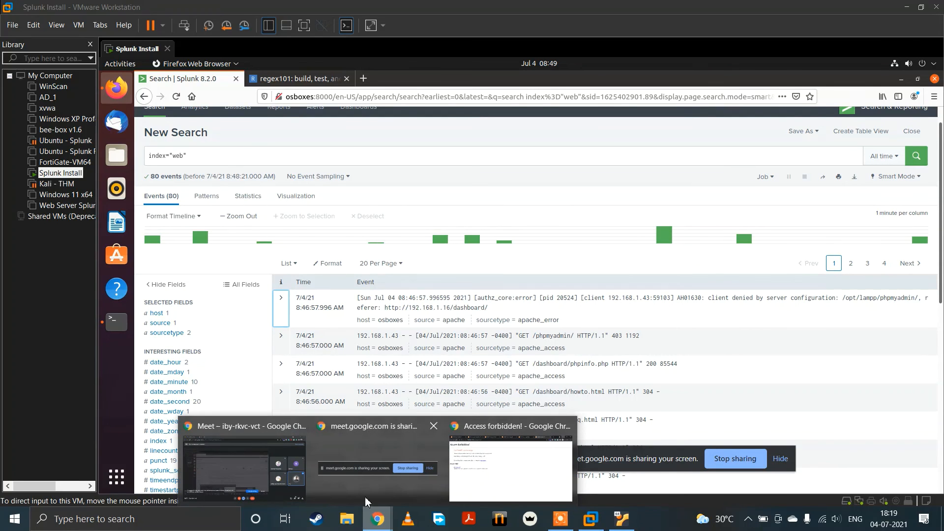
pyautogui.click(246, 467)
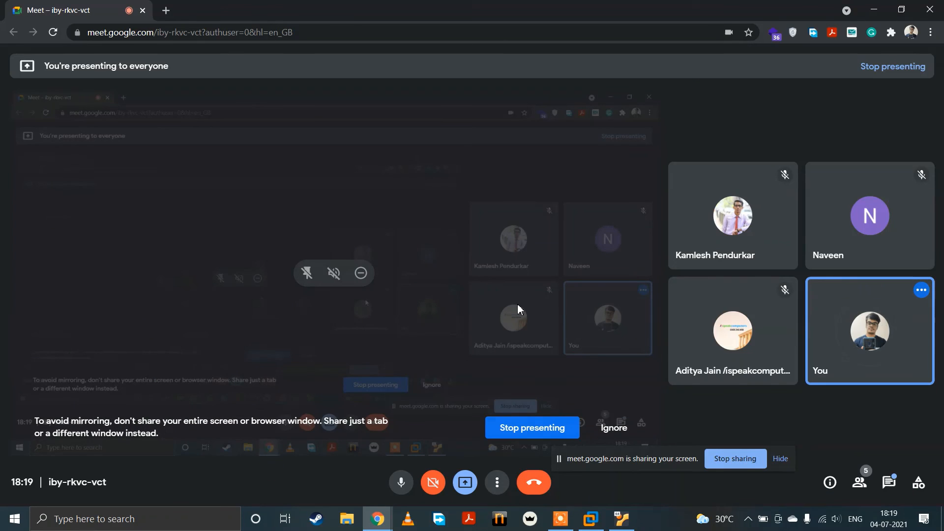